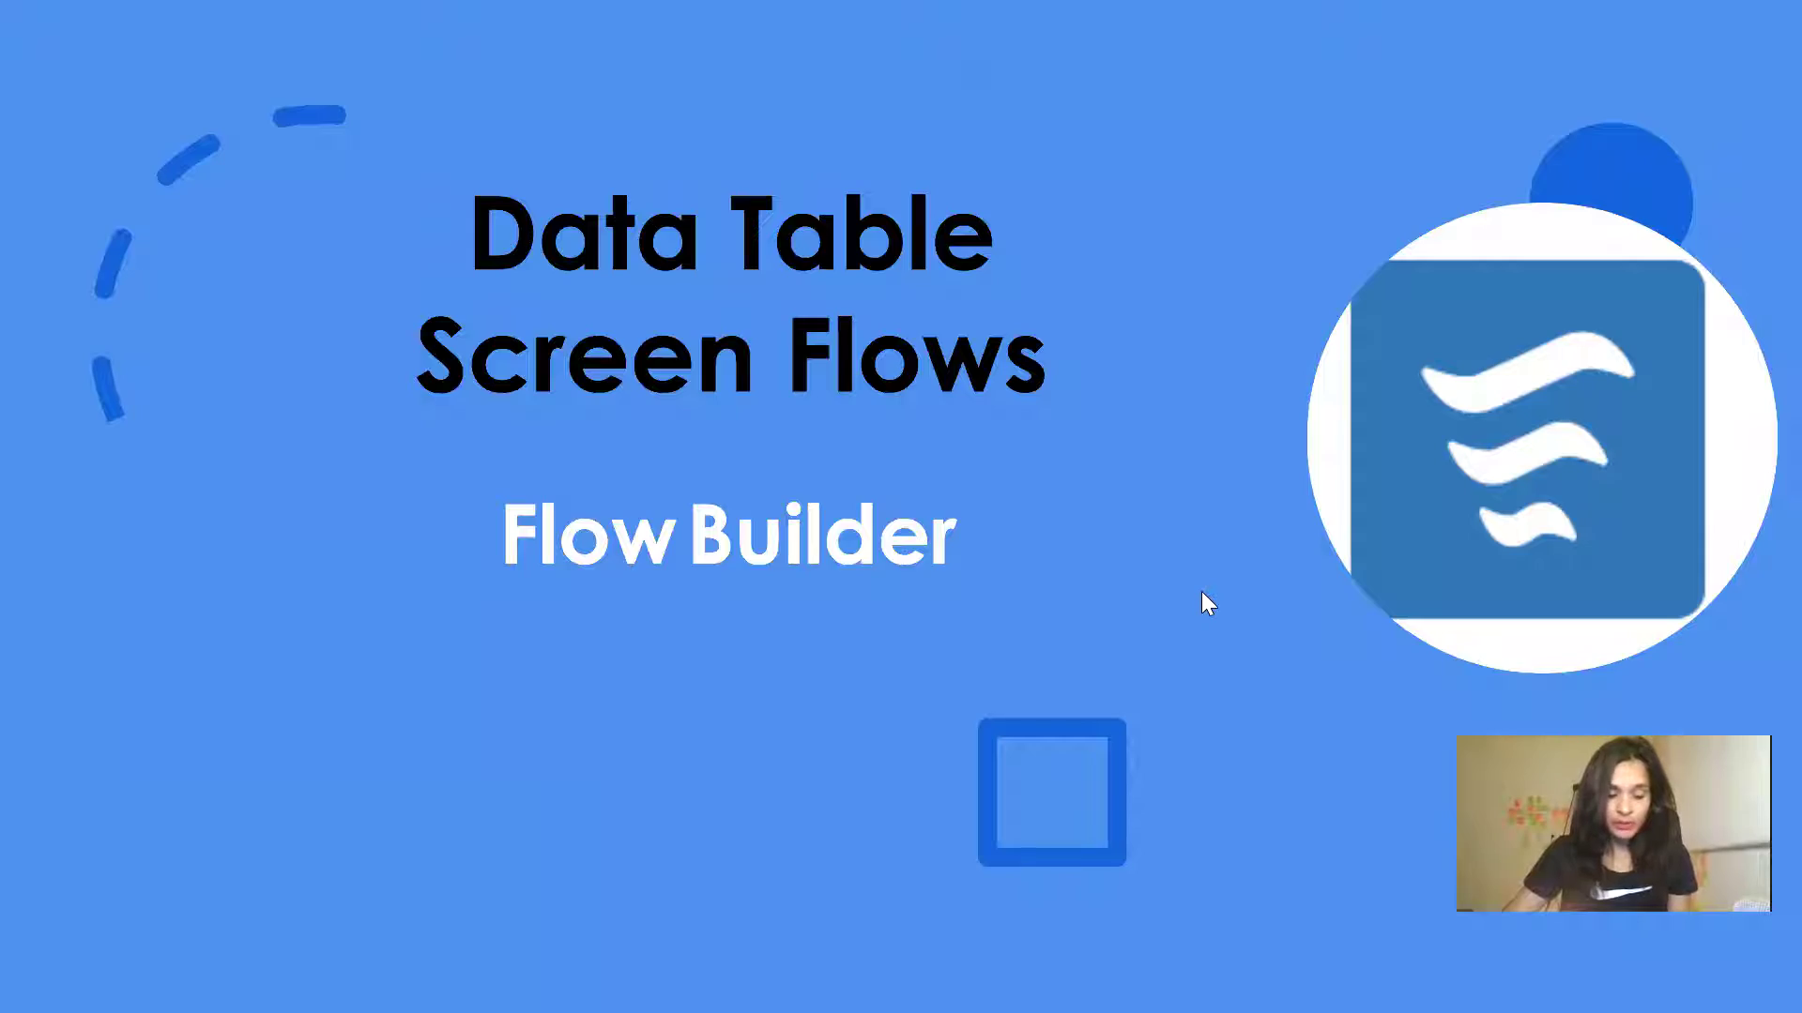
Step: Leave the slideshow, switch to the Salesforce Flows setup page, and create a new Screen Flow using the Free-Form layout
key("Escape")
key("super+d")
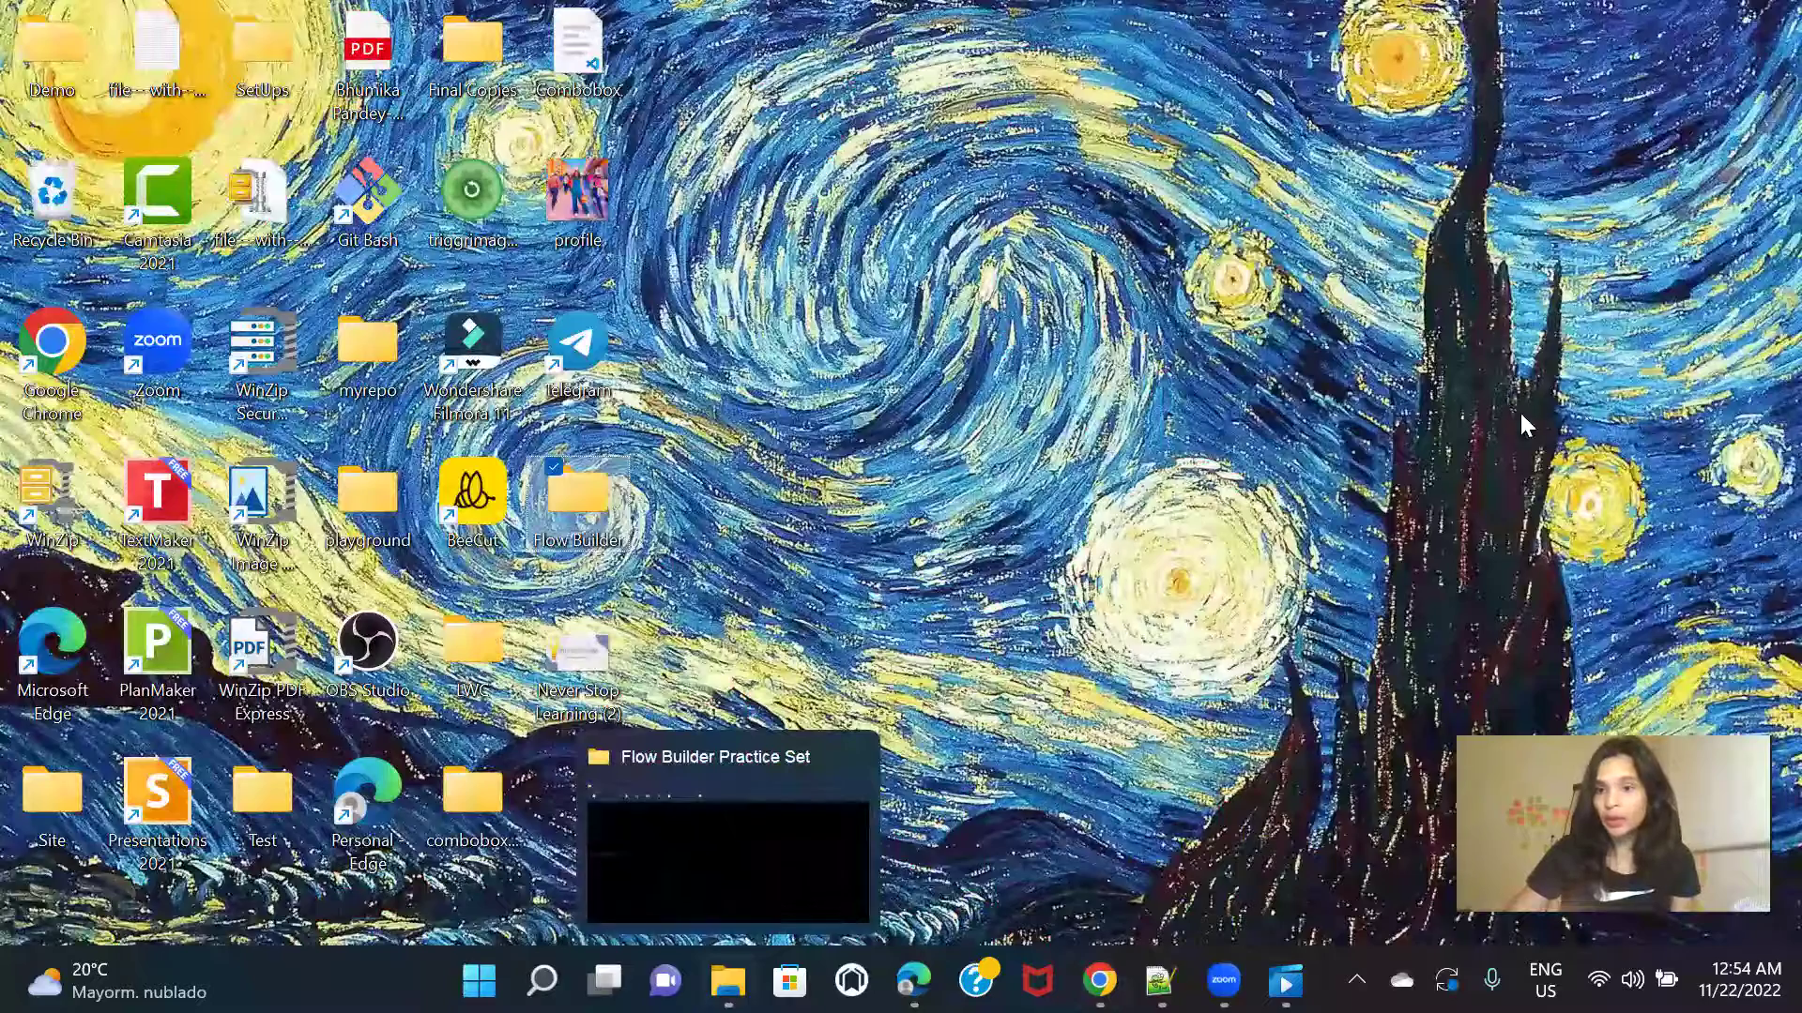
key("alt+Tab")
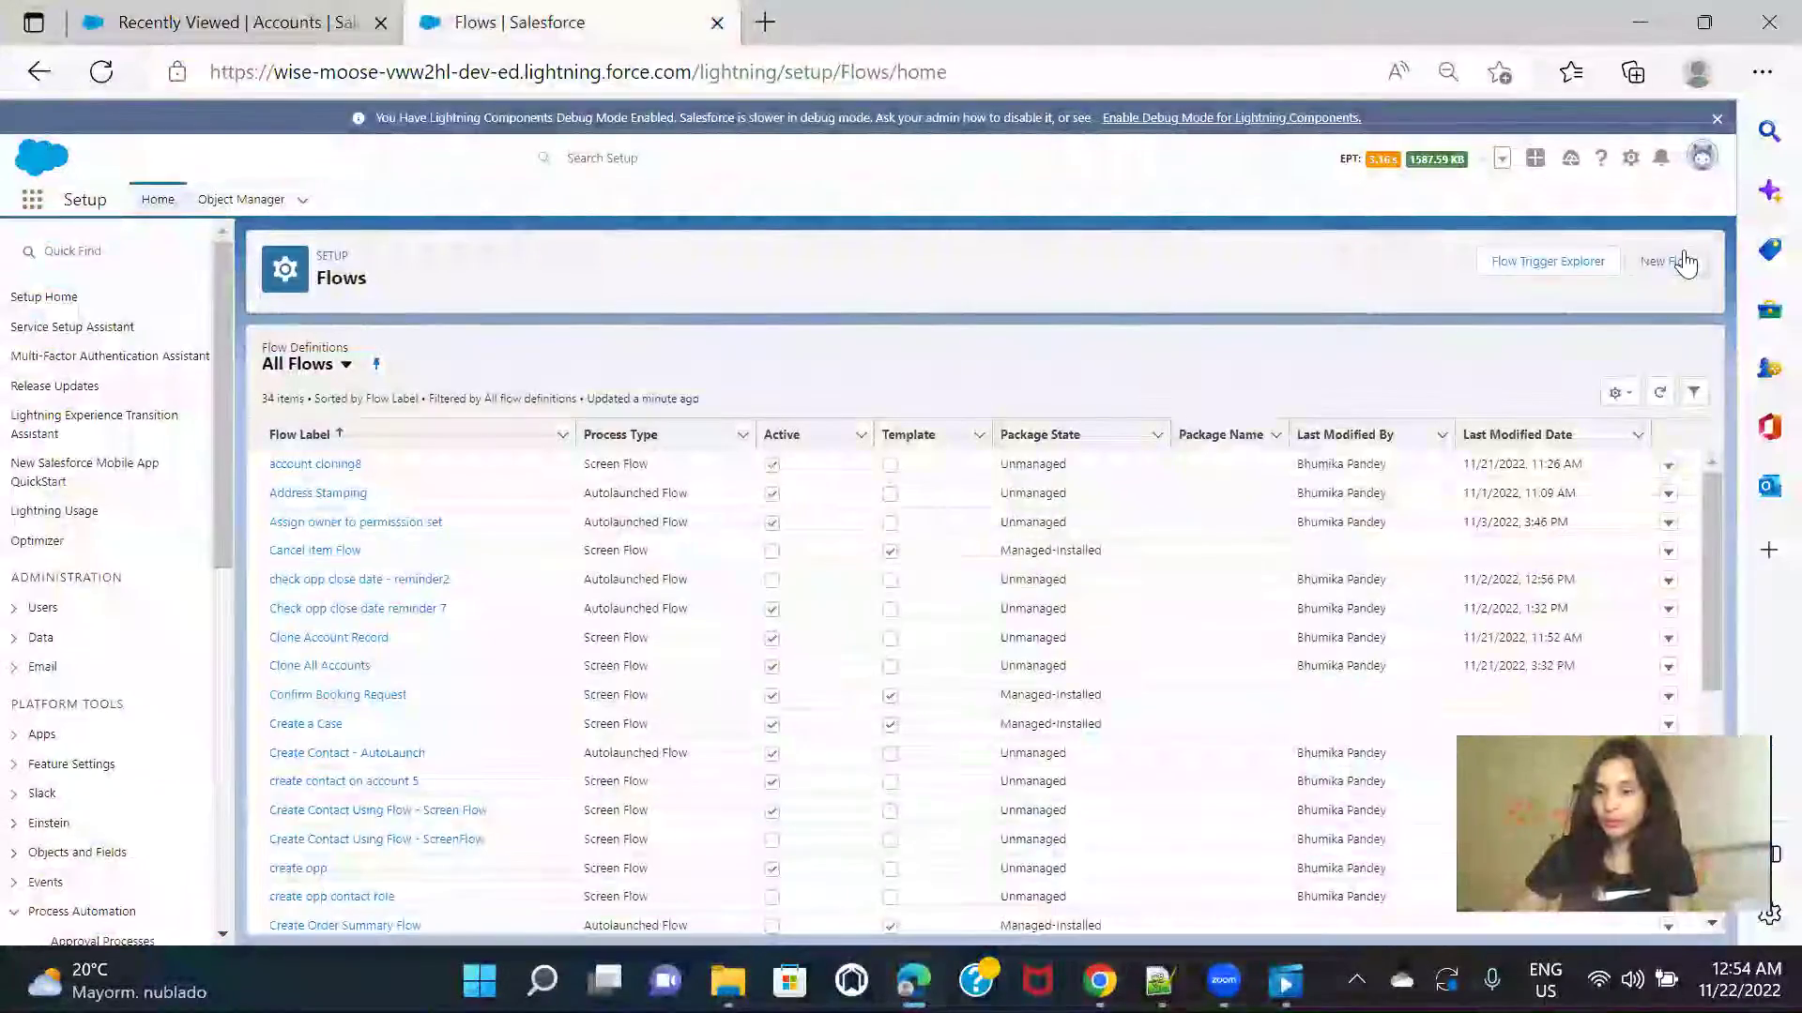
left_click(1668, 261)
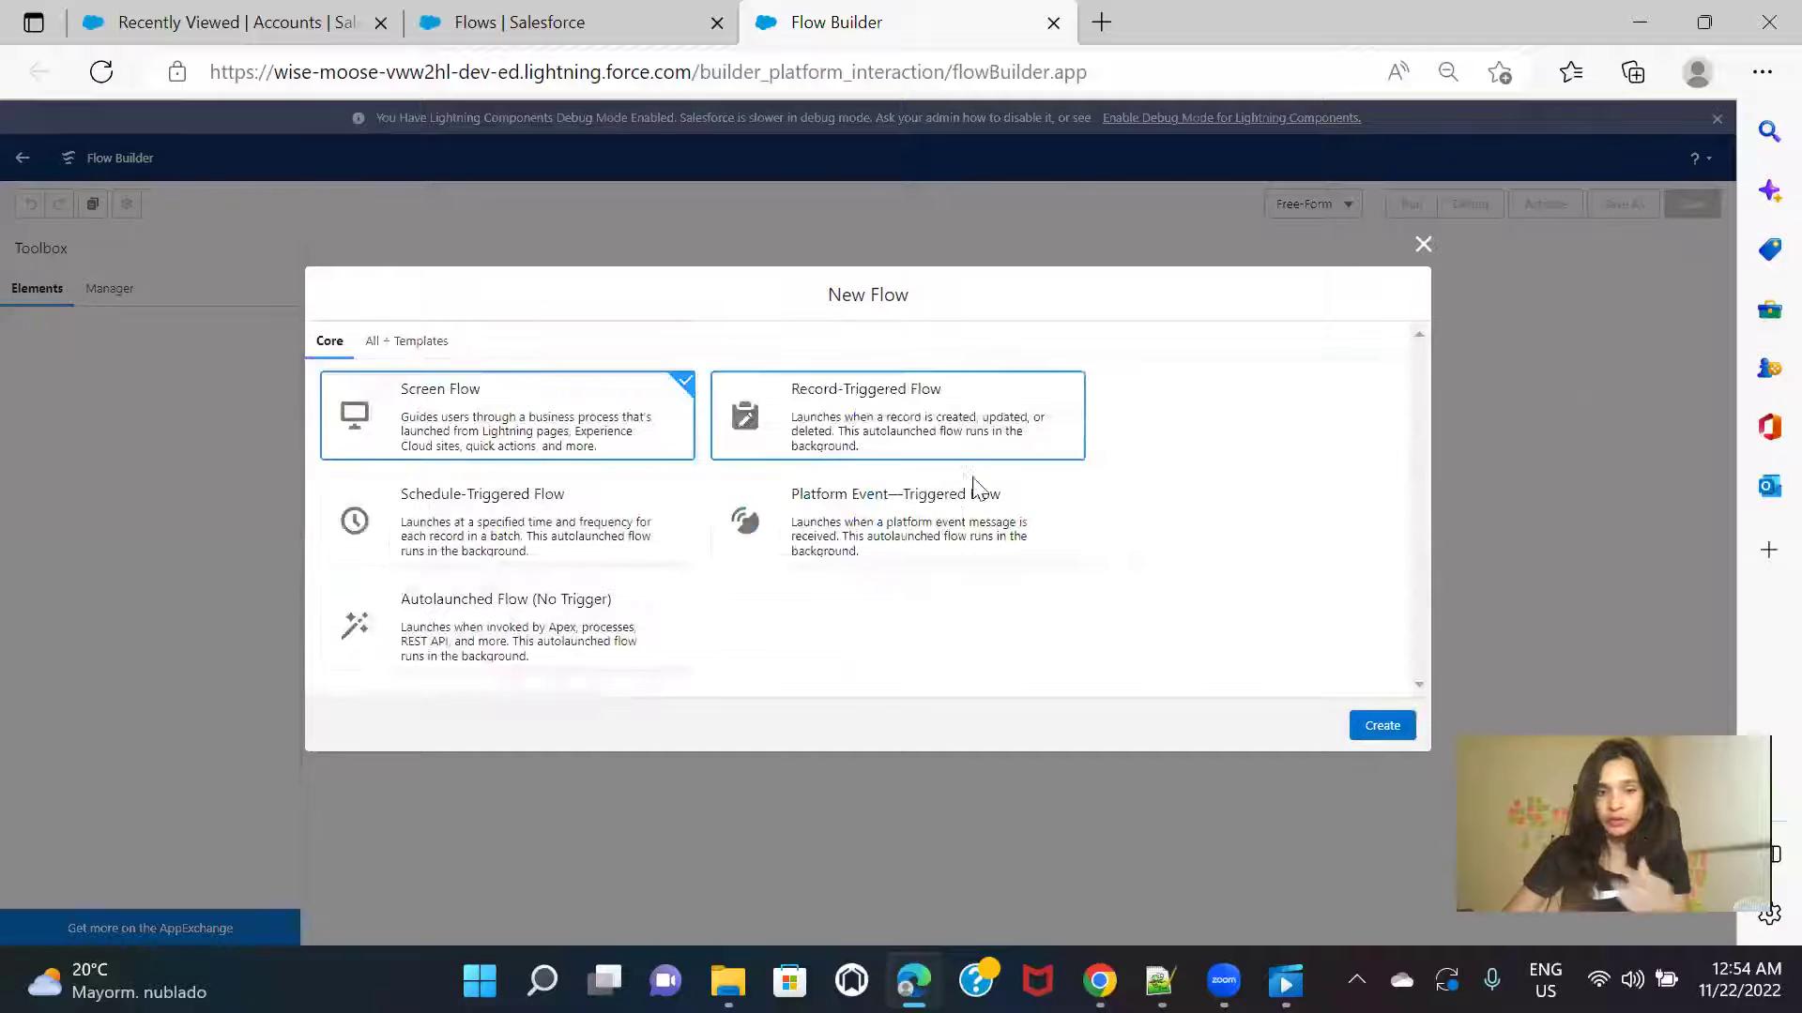
left_click(1382, 727)
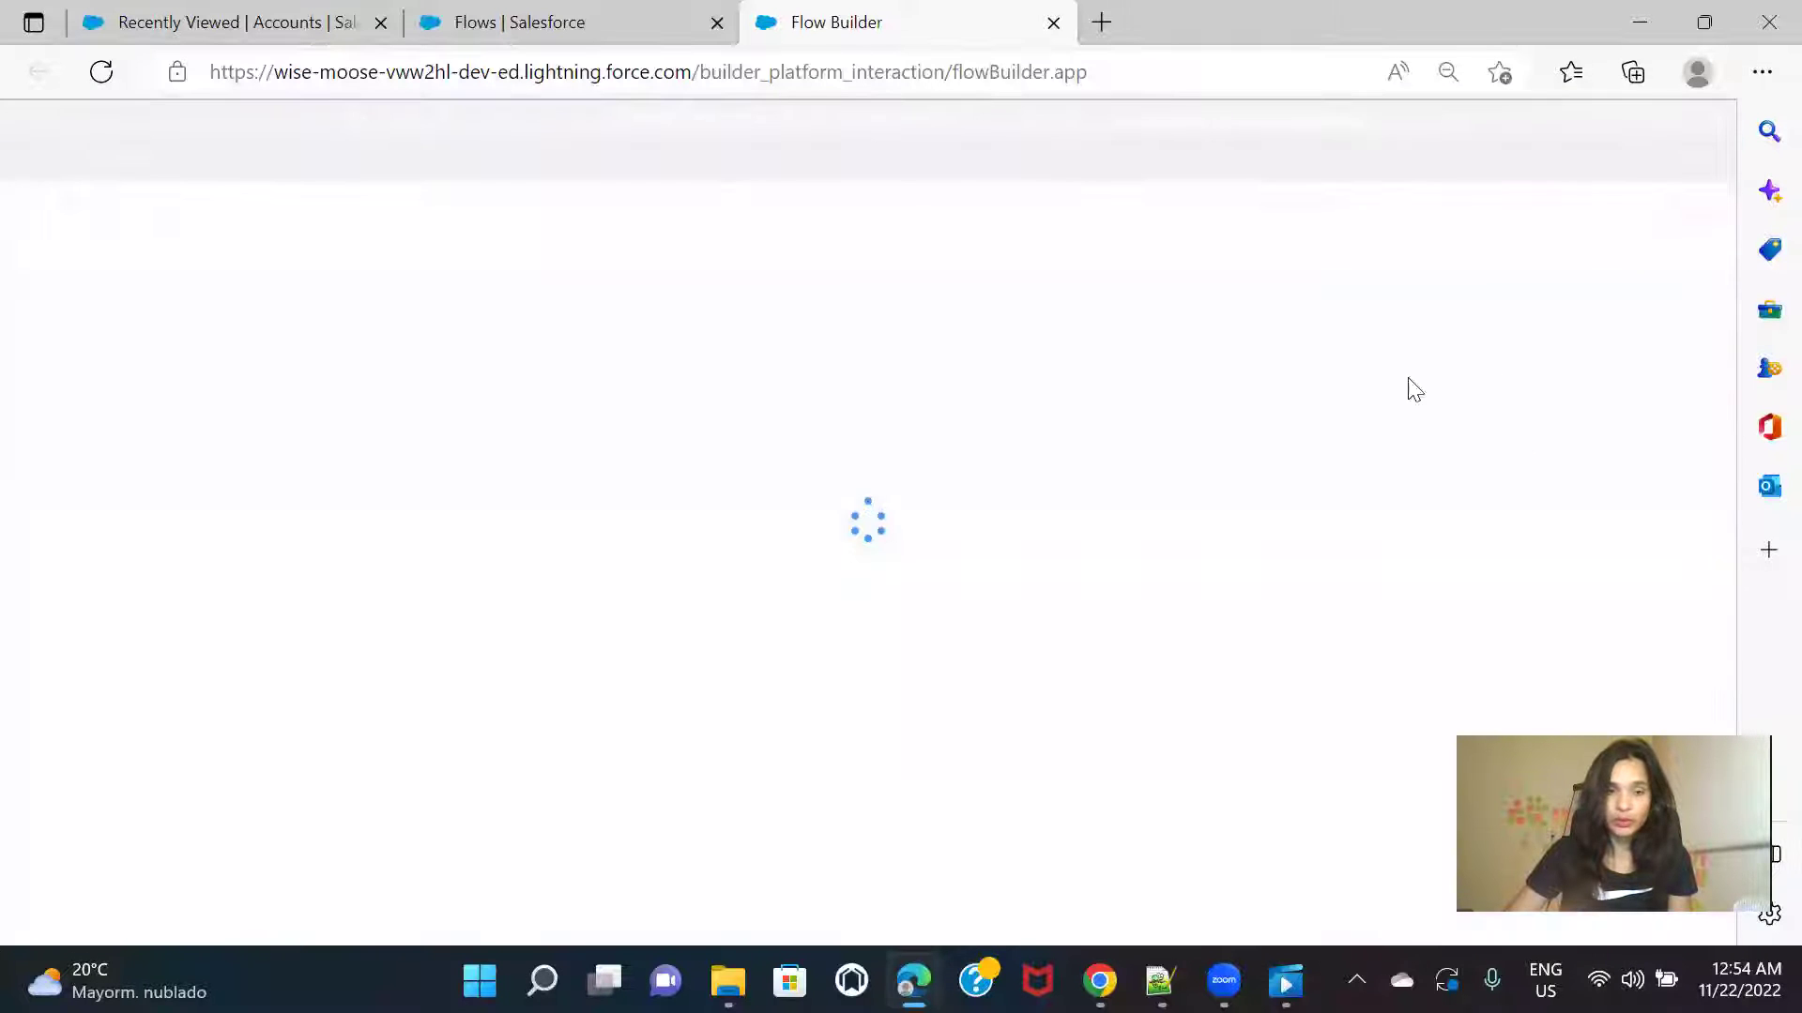
left_click(1325, 207)
left_click(1315, 278)
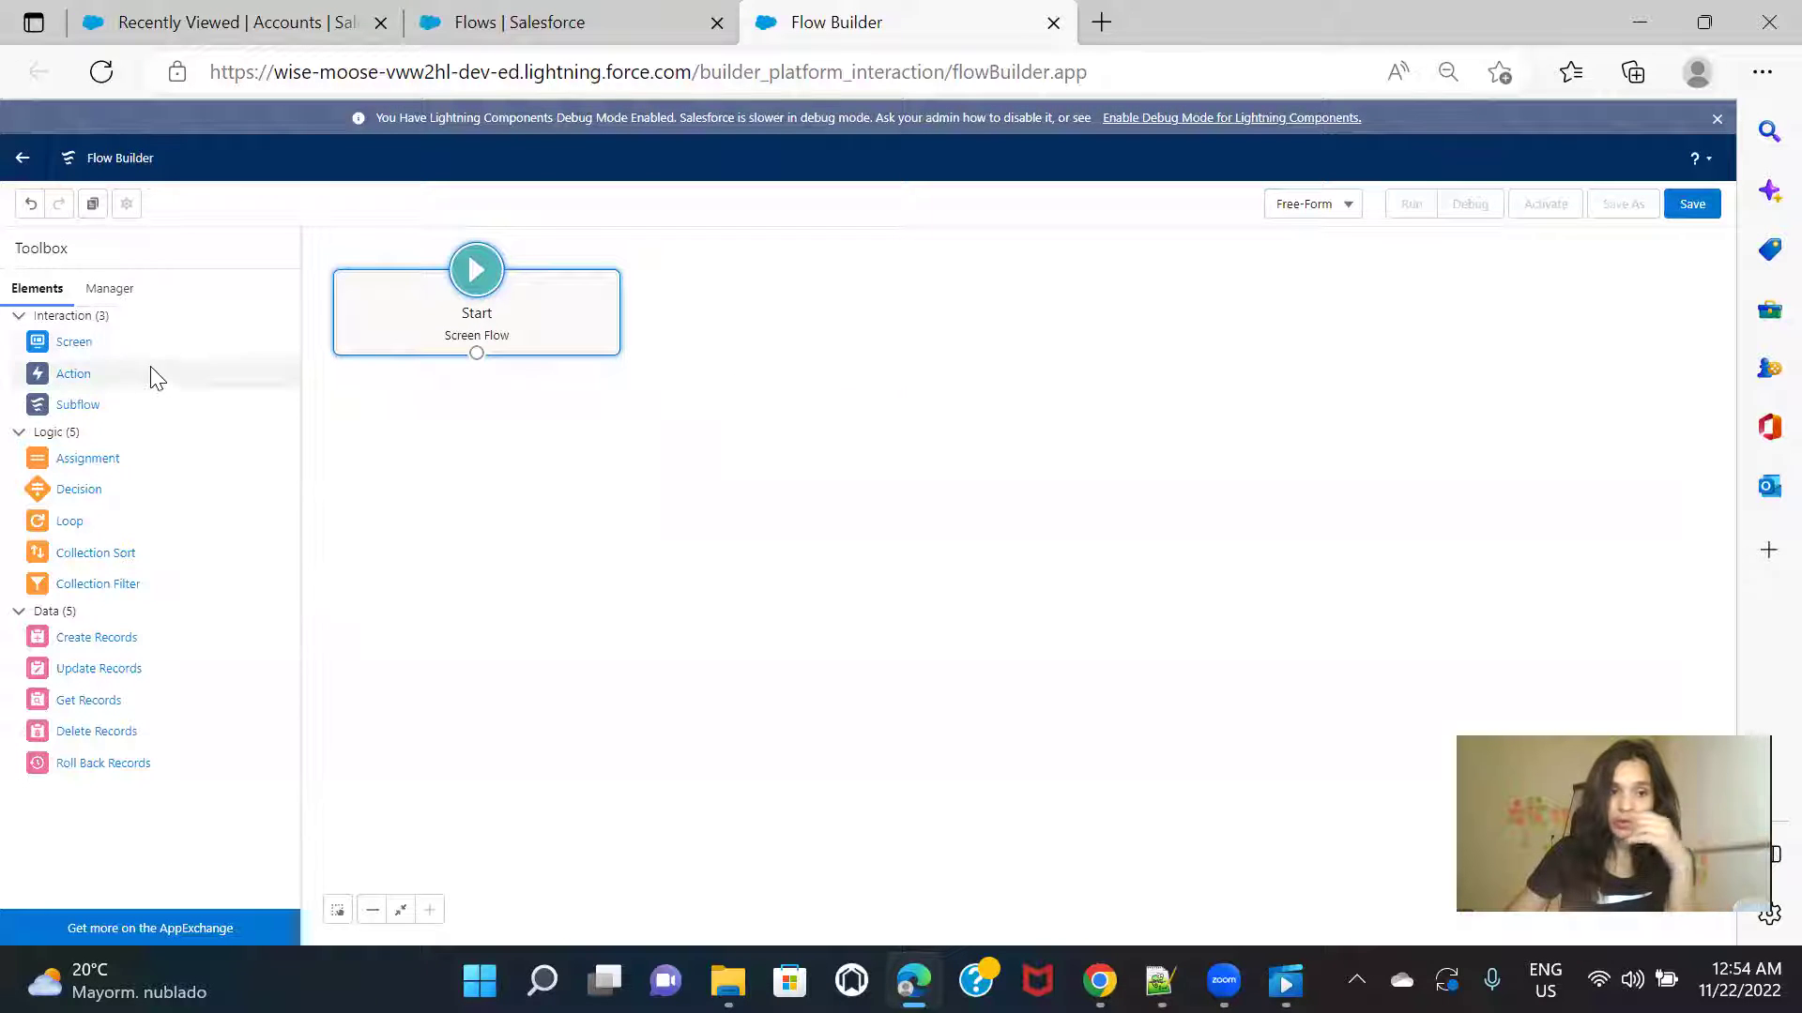
Step: Place a trial screen element on the canvas and add a Data Table (Beta) component to it
left_click_drag(72, 344, 719, 302)
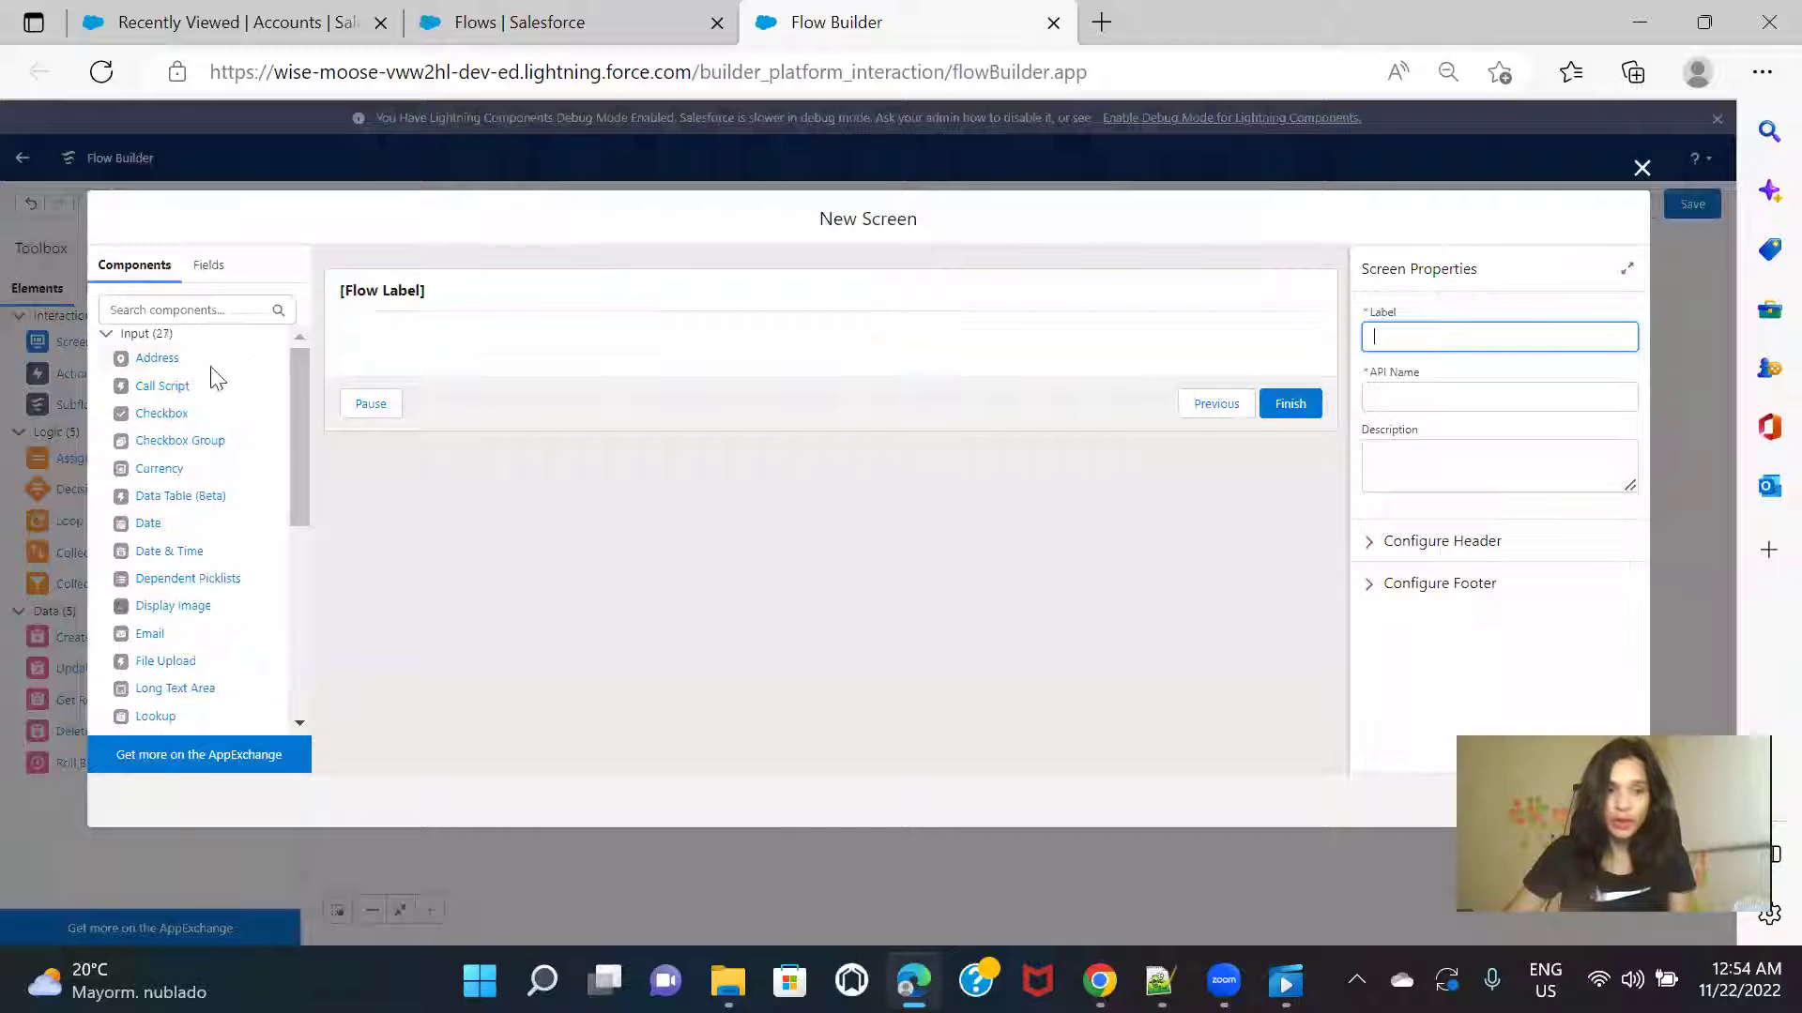
left_click(214, 305)
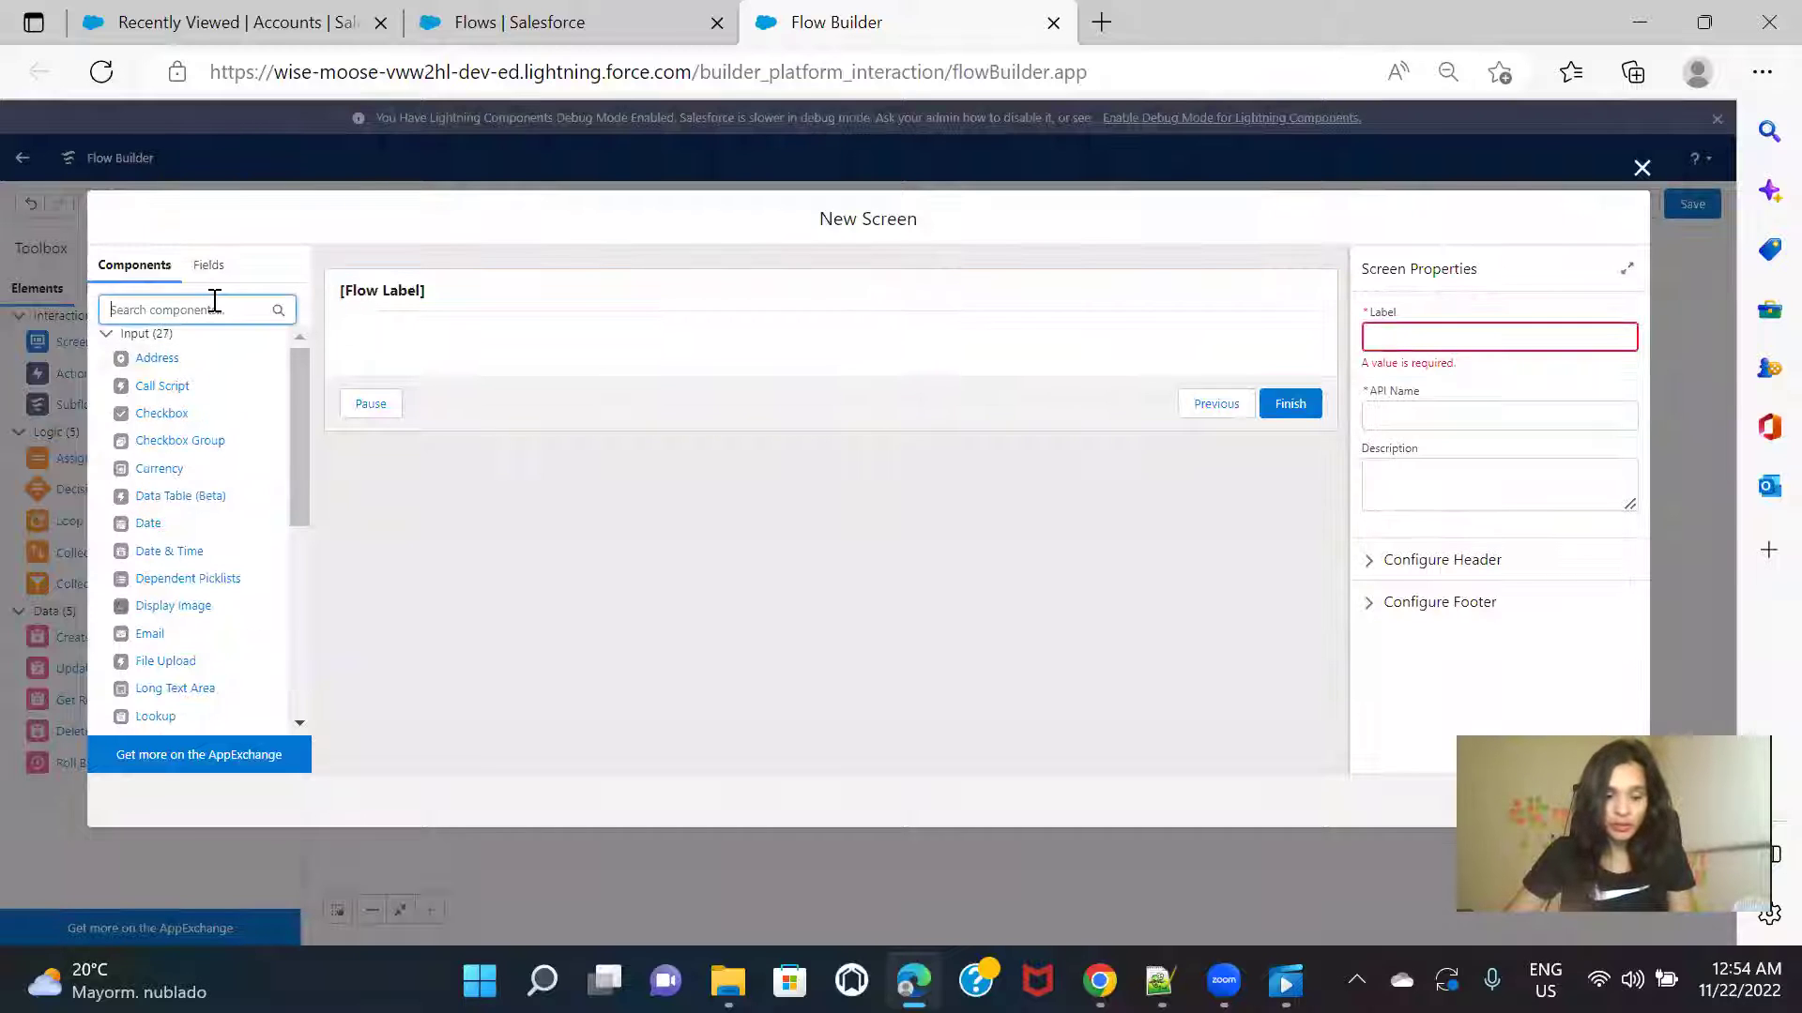
type("data")
left_click_drag(180, 357, 490, 352)
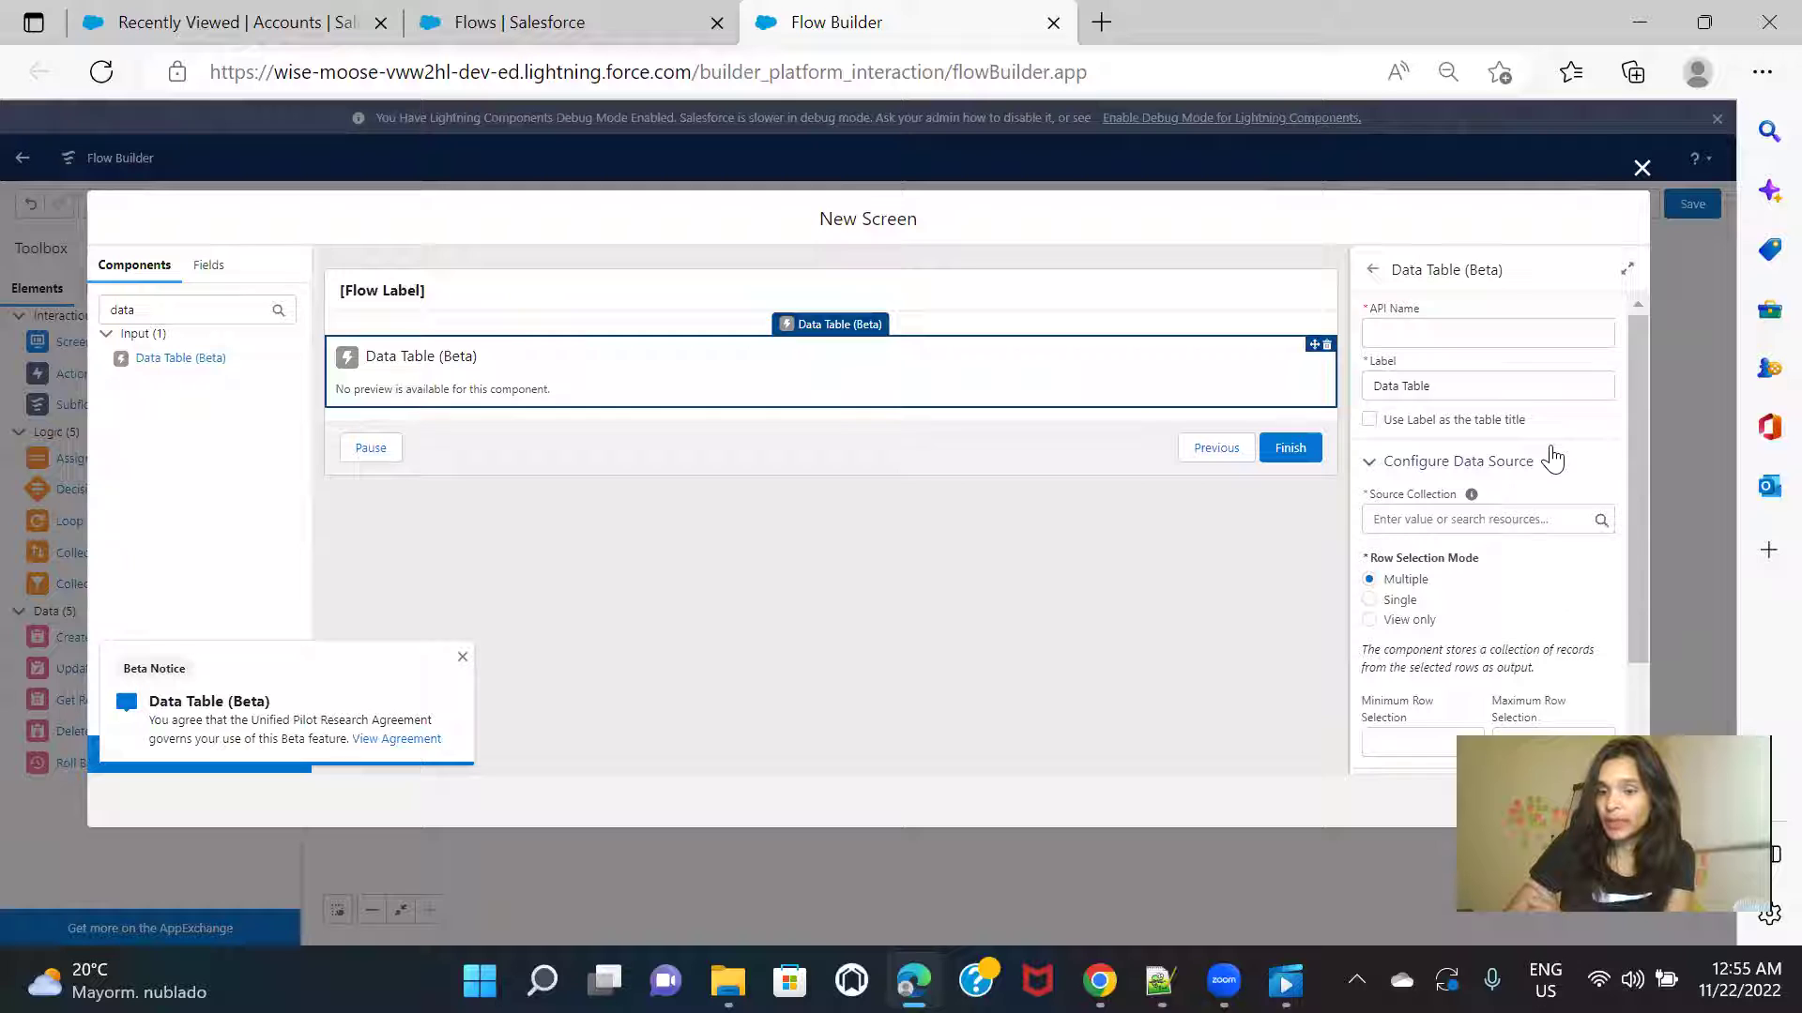
Step: Examine the Data Table's source collection, row selection mode, row limits and column settings, and discard the trial screen
scroll(1549, 451, "down", 1)
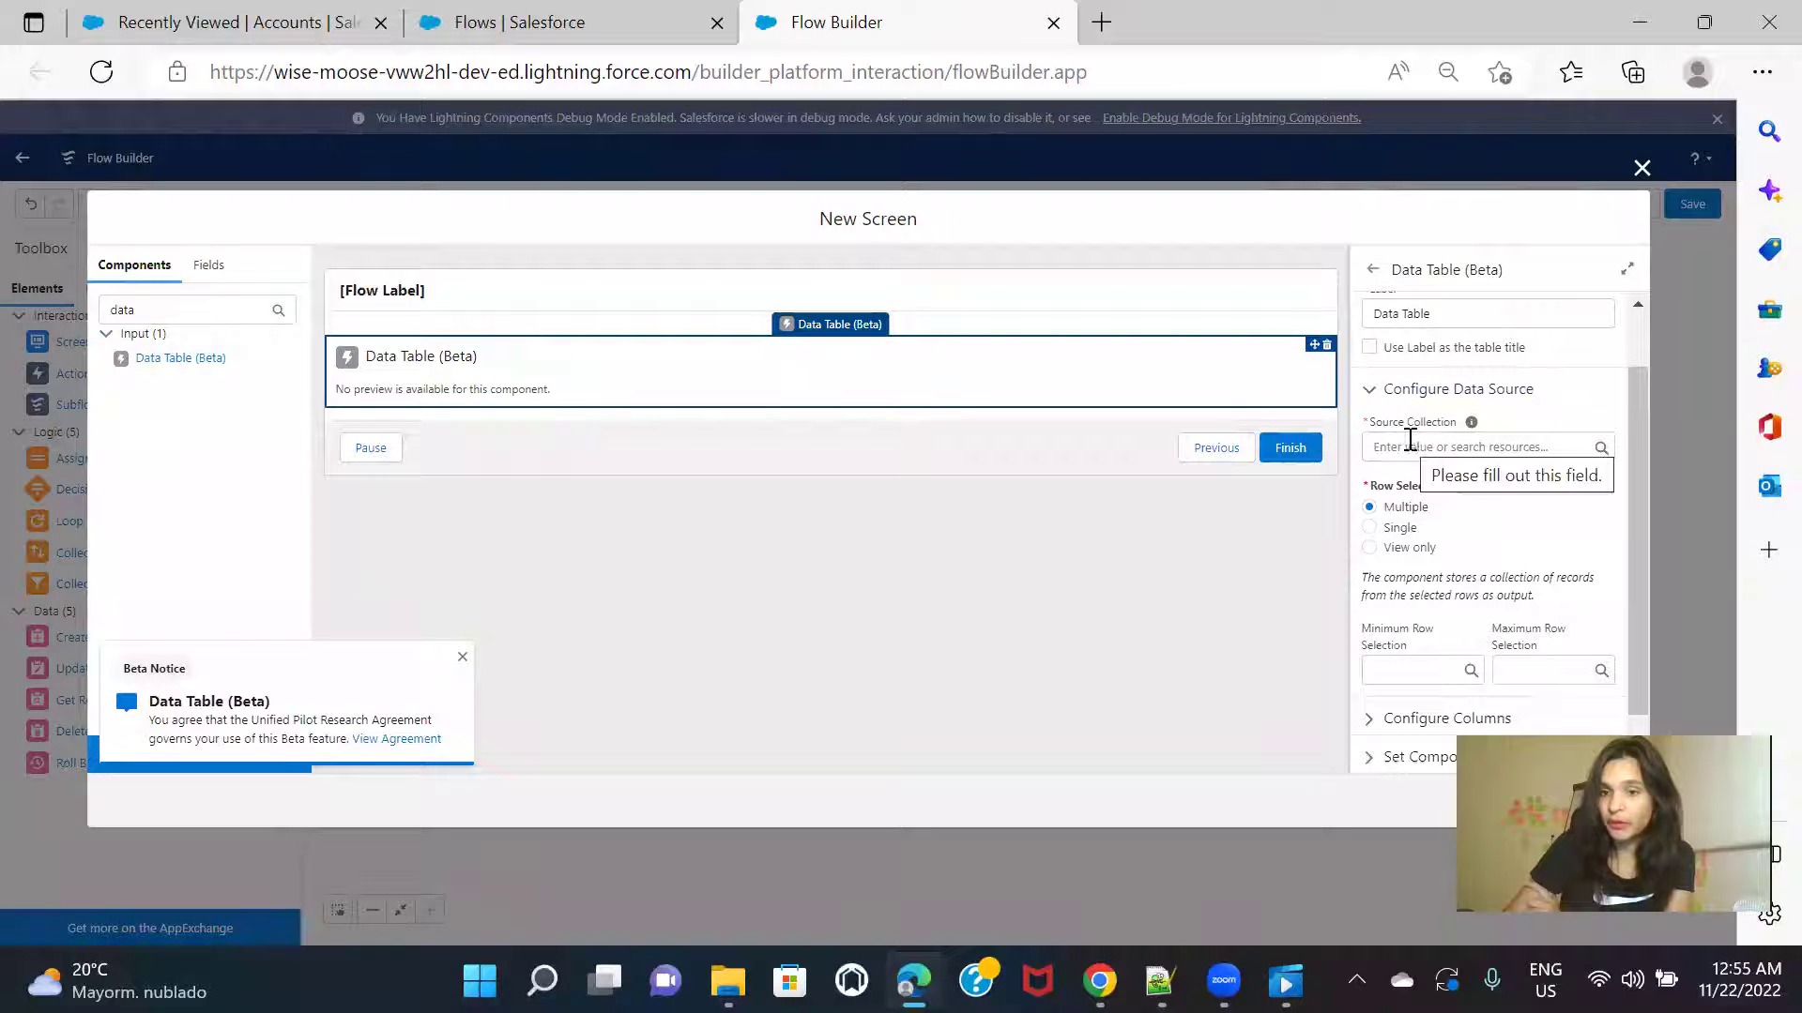
mouse_move(1469, 425)
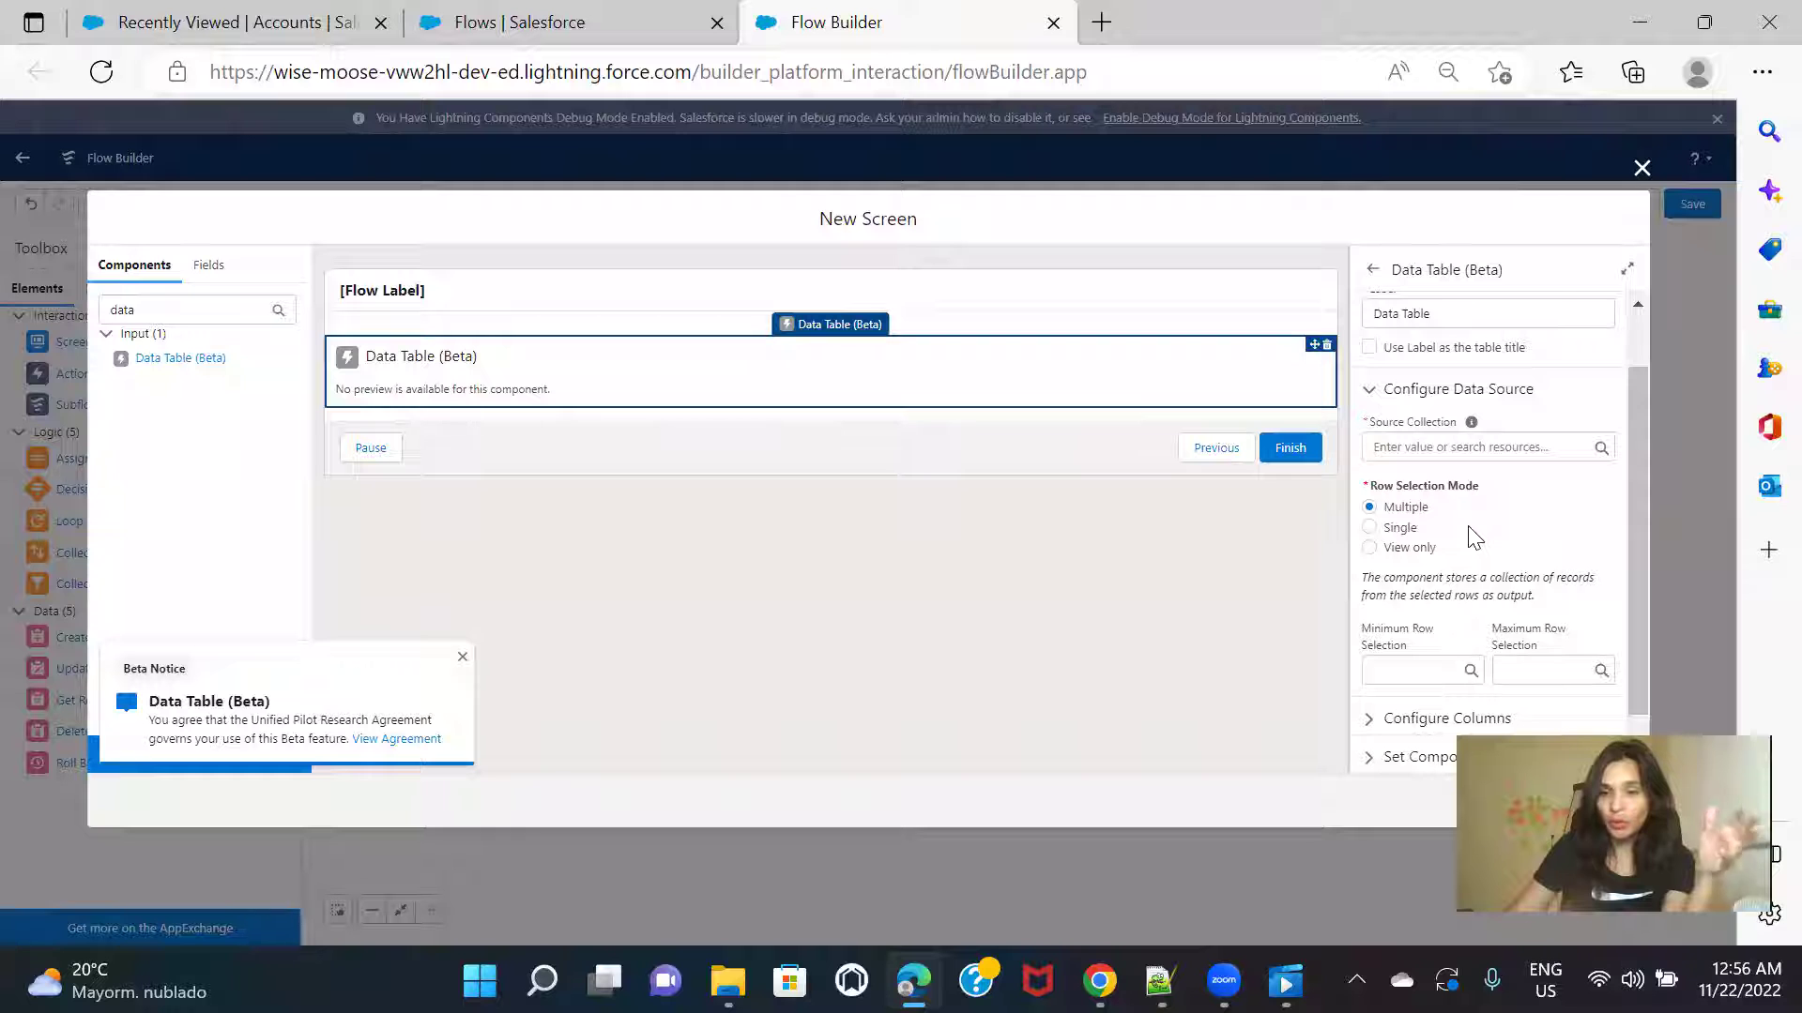
scroll(1469, 538, "down", 1)
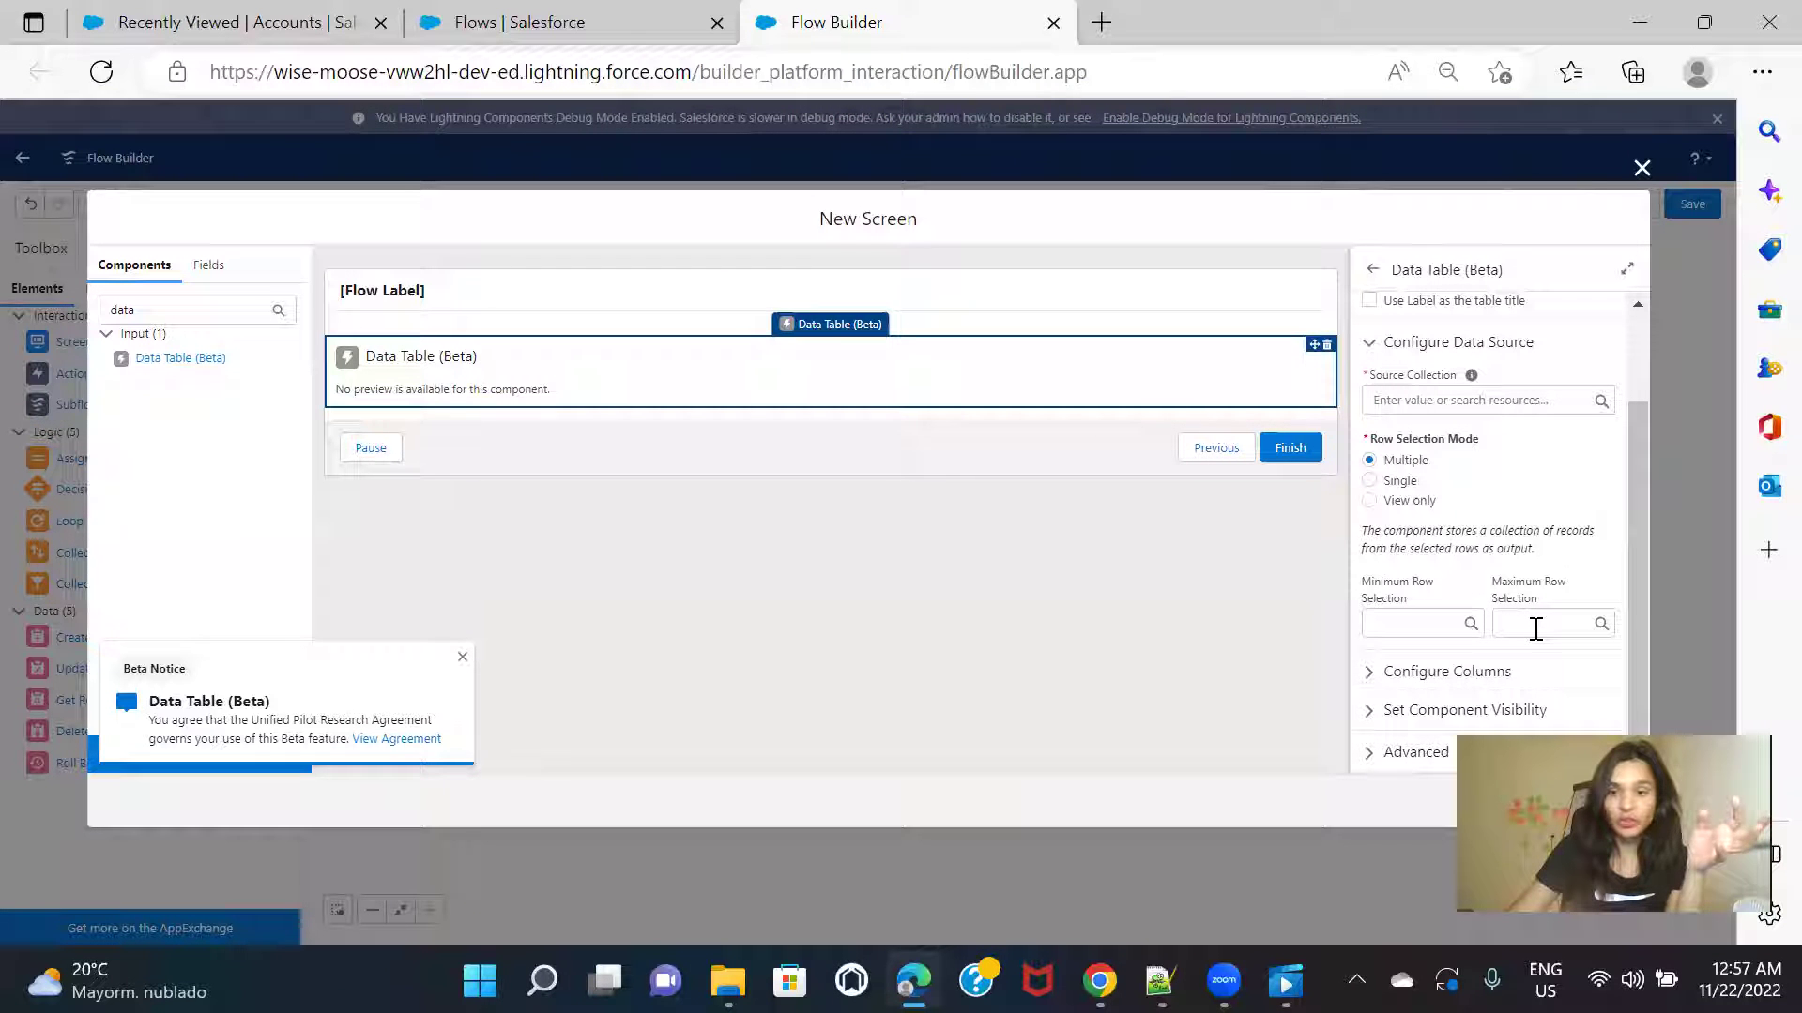
left_click(1372, 682)
scroll(1407, 681, "down", 1)
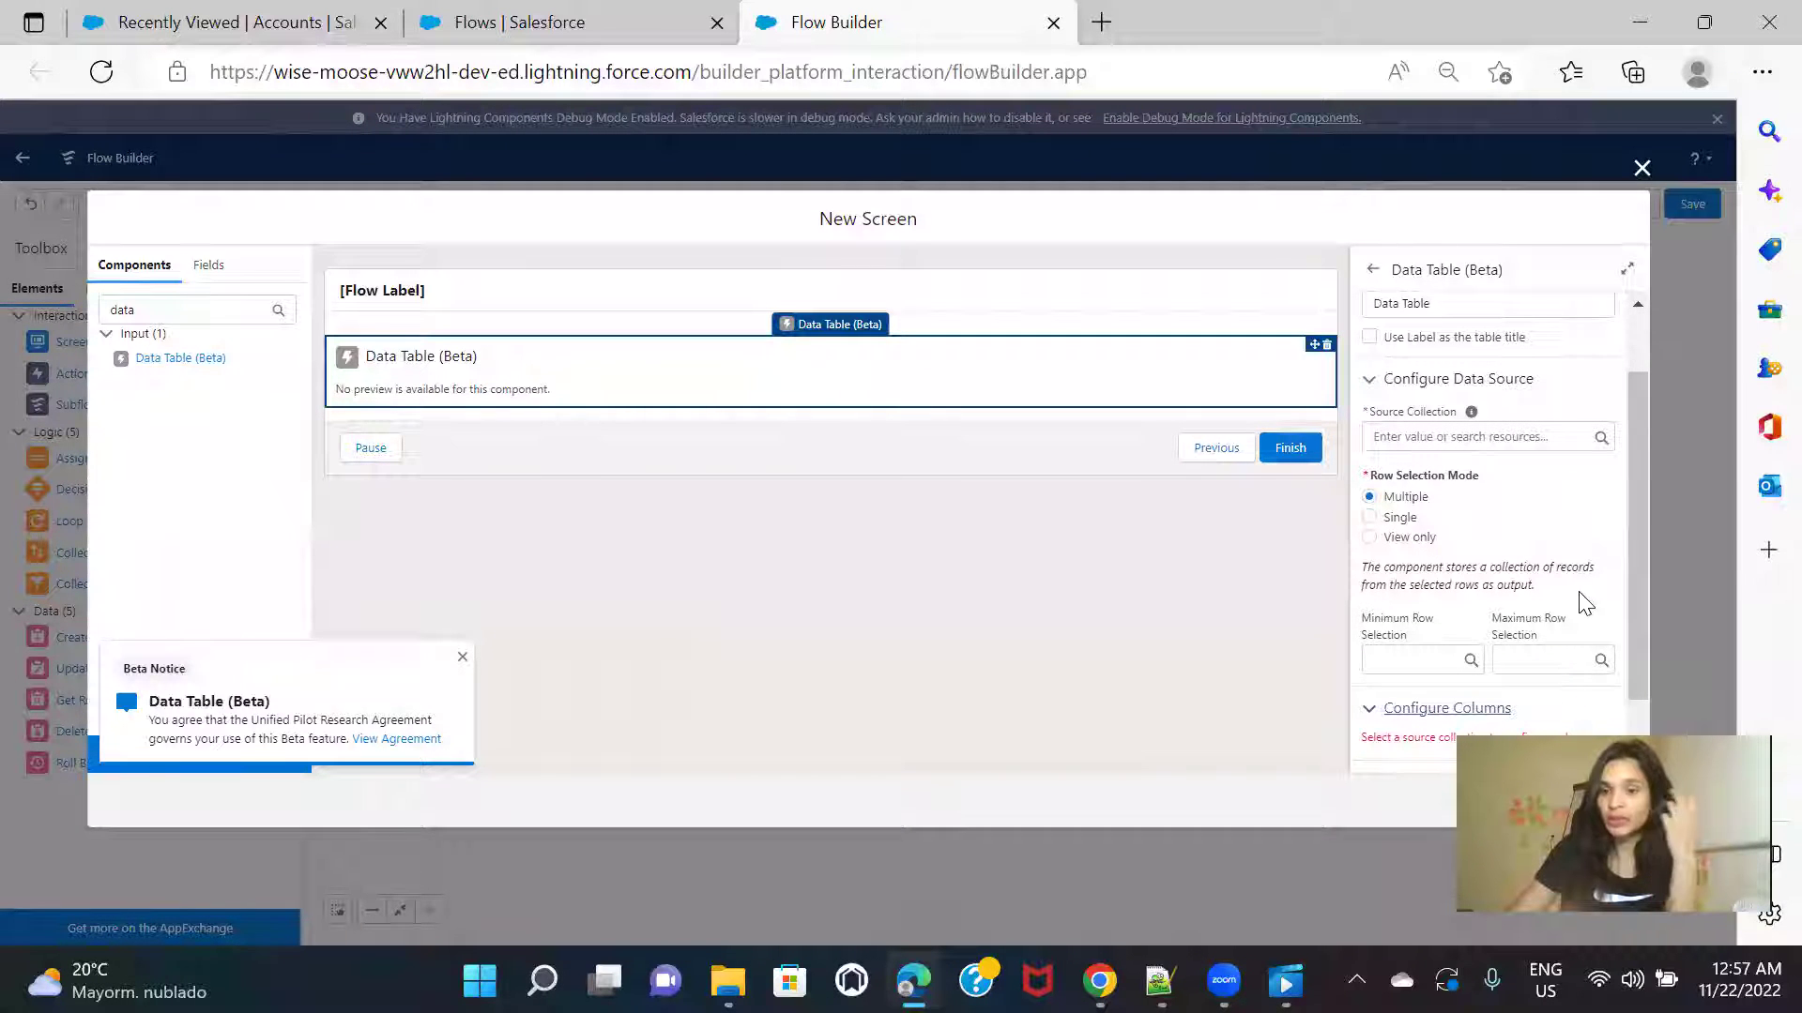
scroll(1487, 563, "down", 1)
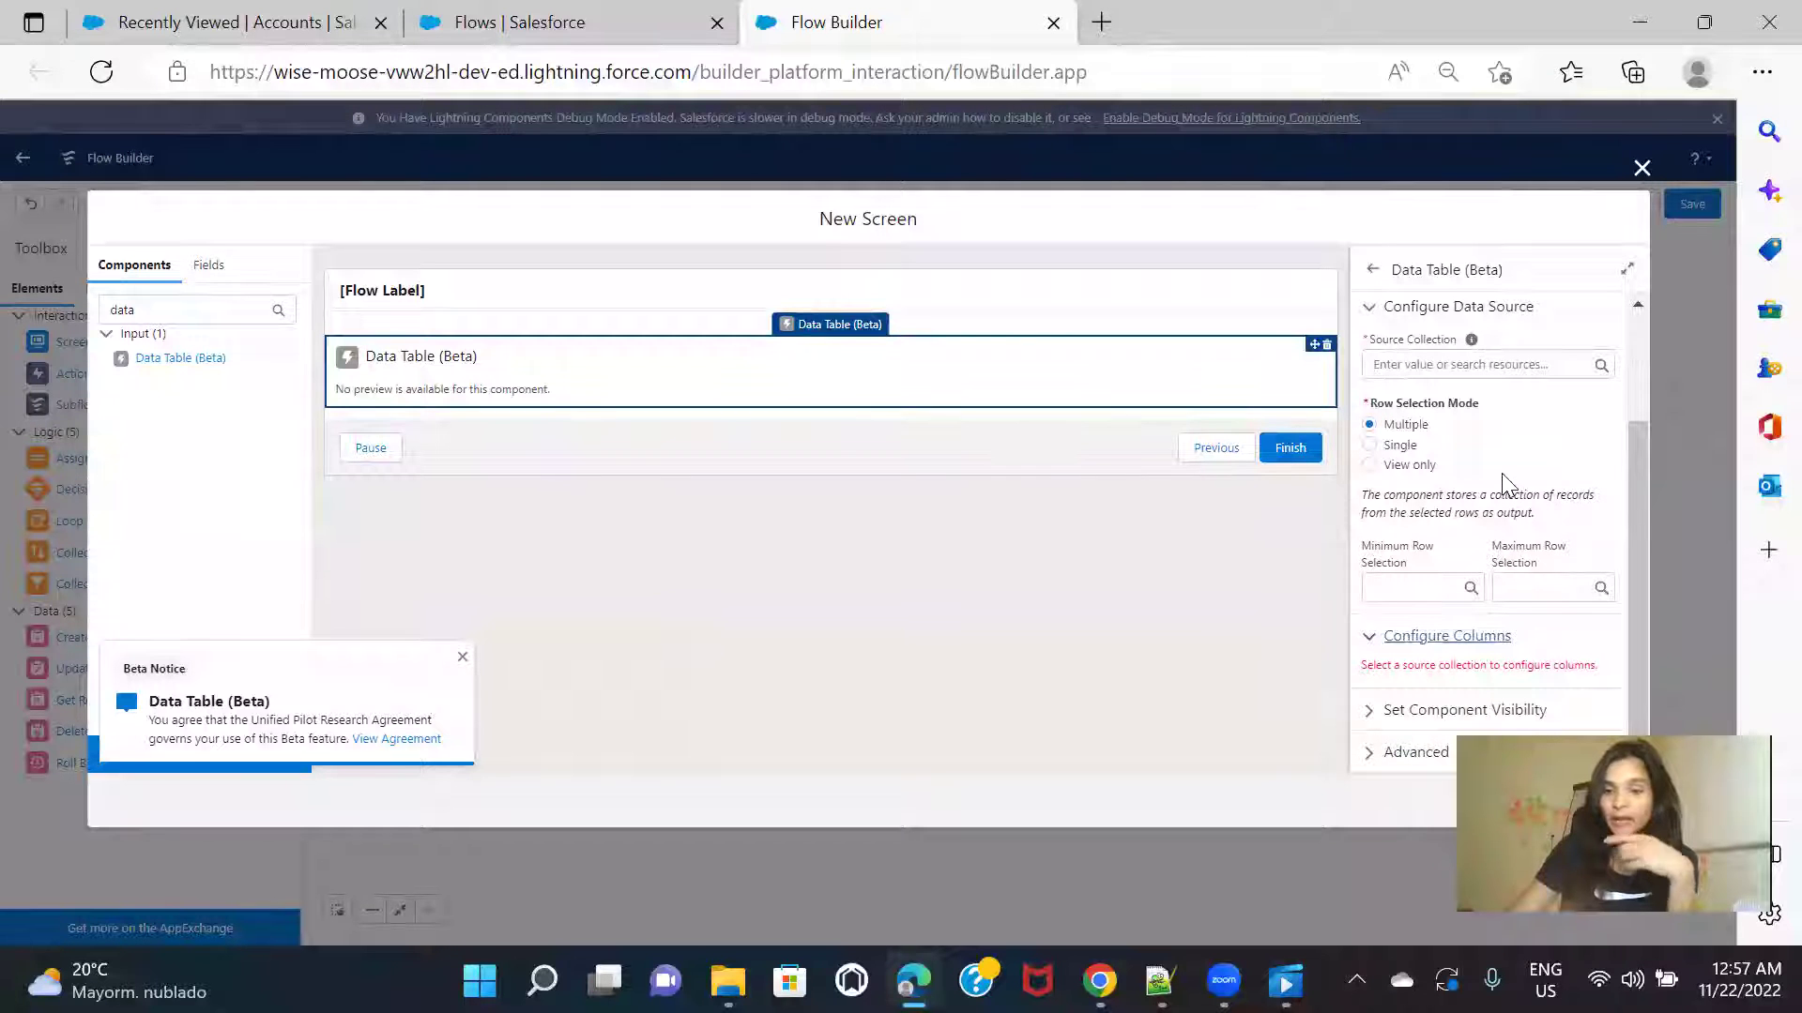
scroll(1502, 485, "up", 1)
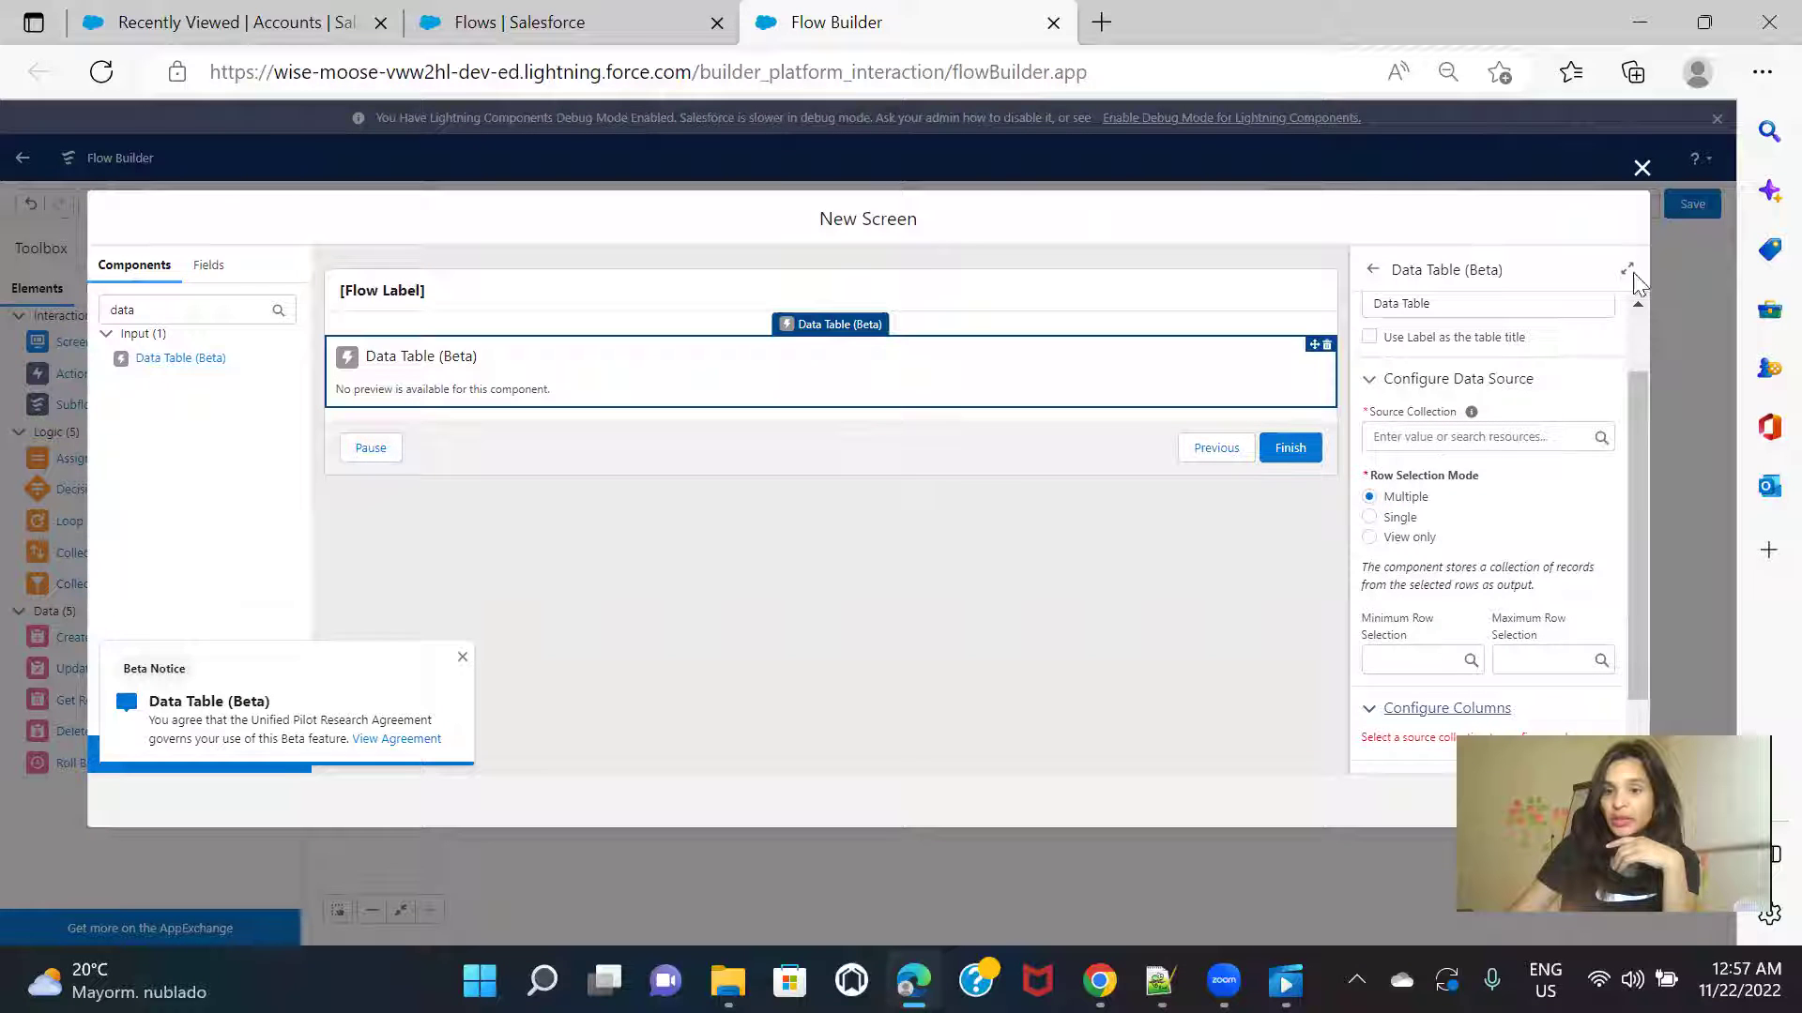
left_click(1643, 169)
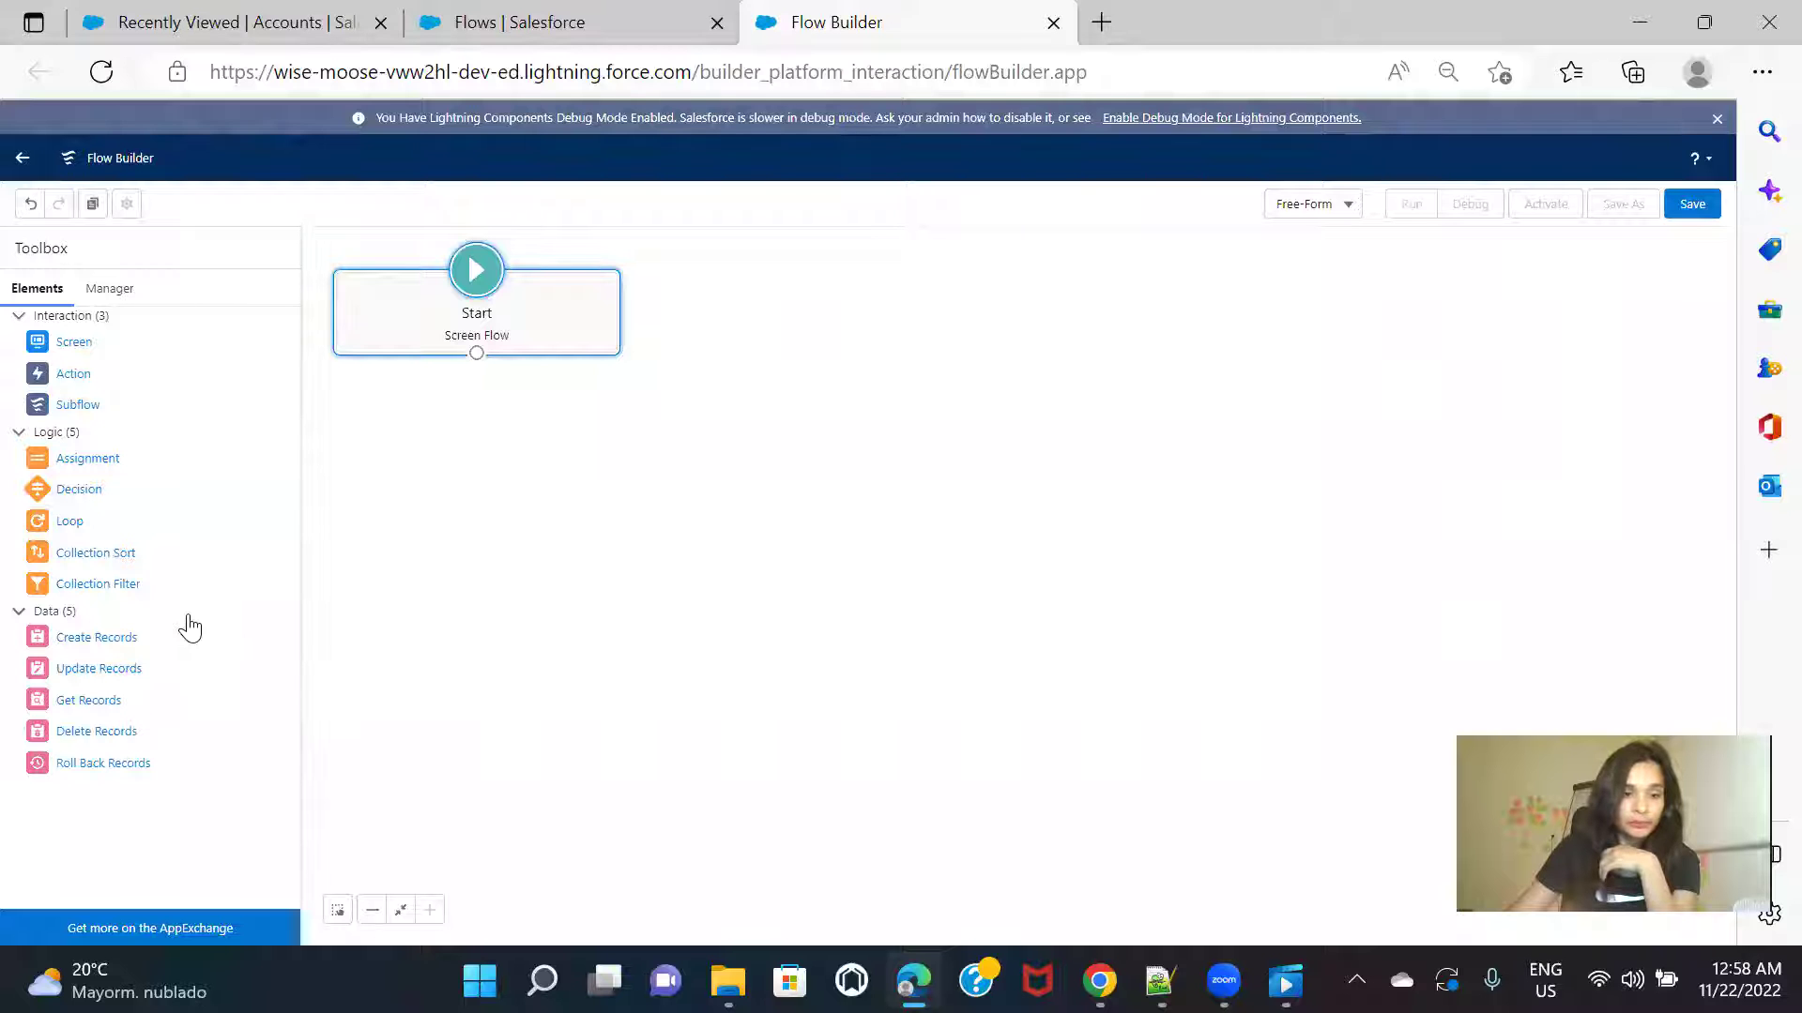
Step: Add a Get Records element labelled Get All Accounts that retrieves records of the Account object
left_click_drag(87, 700, 682, 297)
type("Get All Accounts")
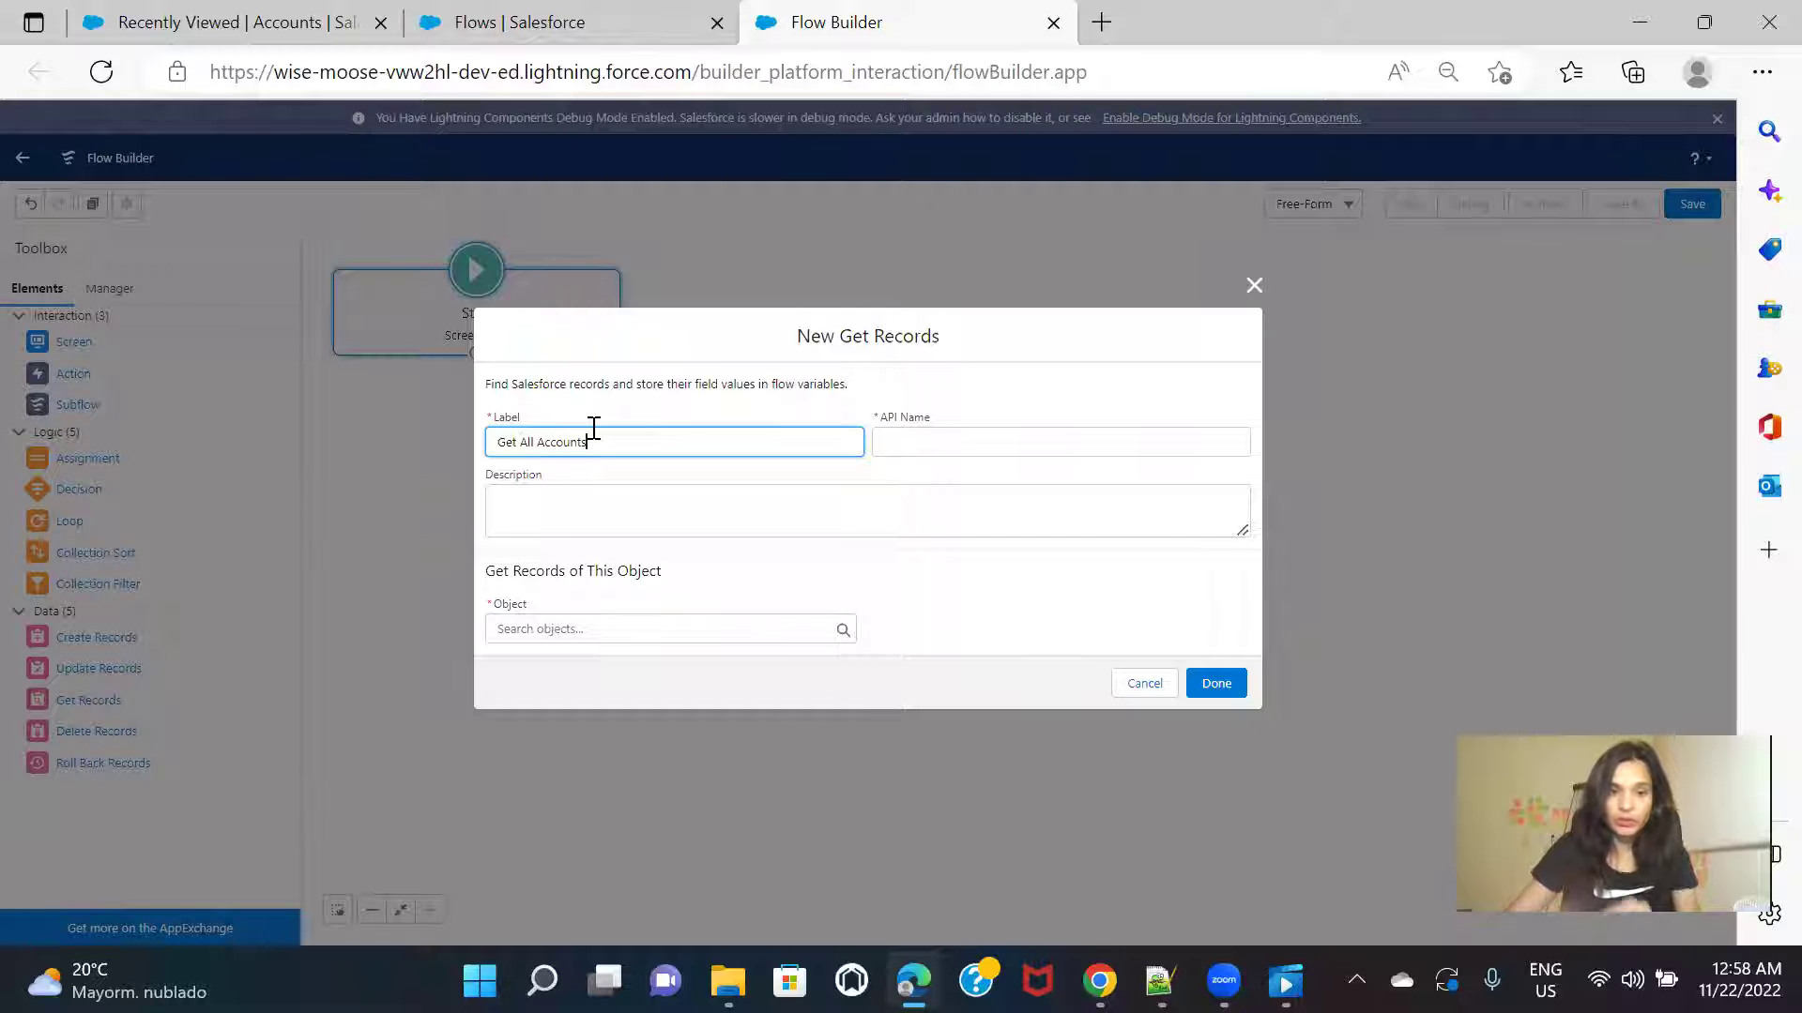
left_click(858, 476)
left_click(629, 627)
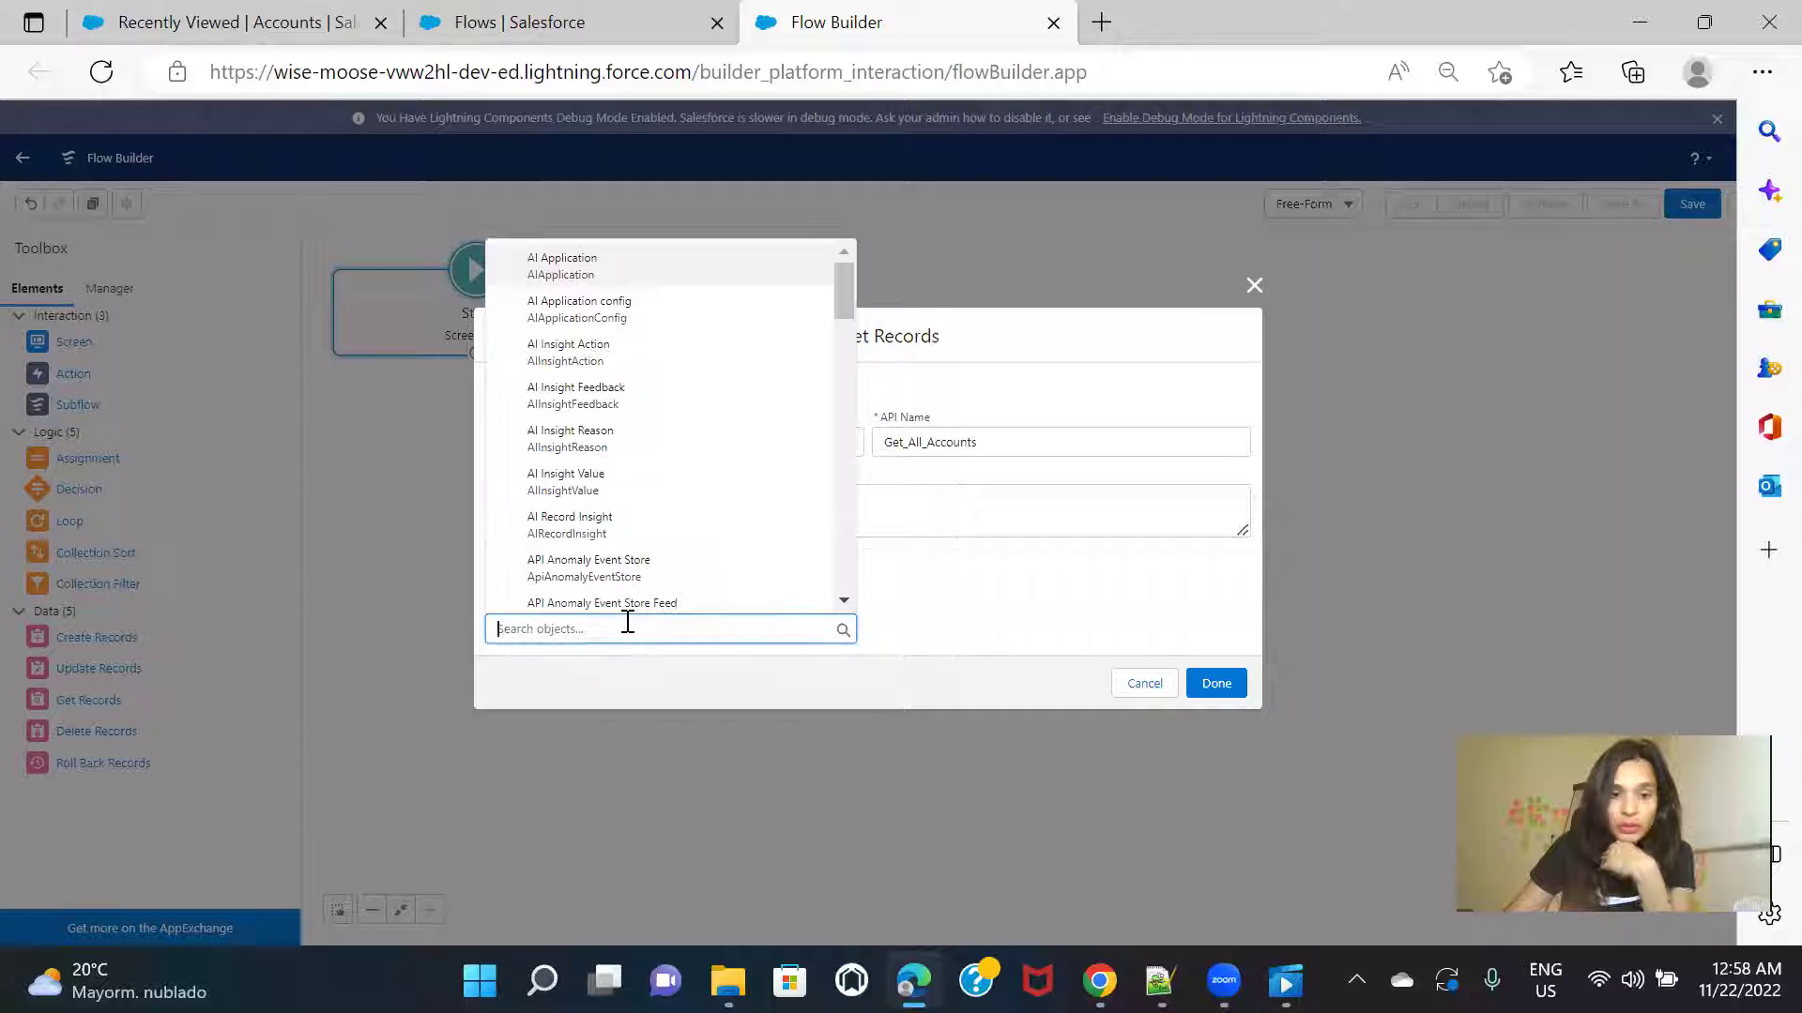
type("acc")
left_click(623, 415)
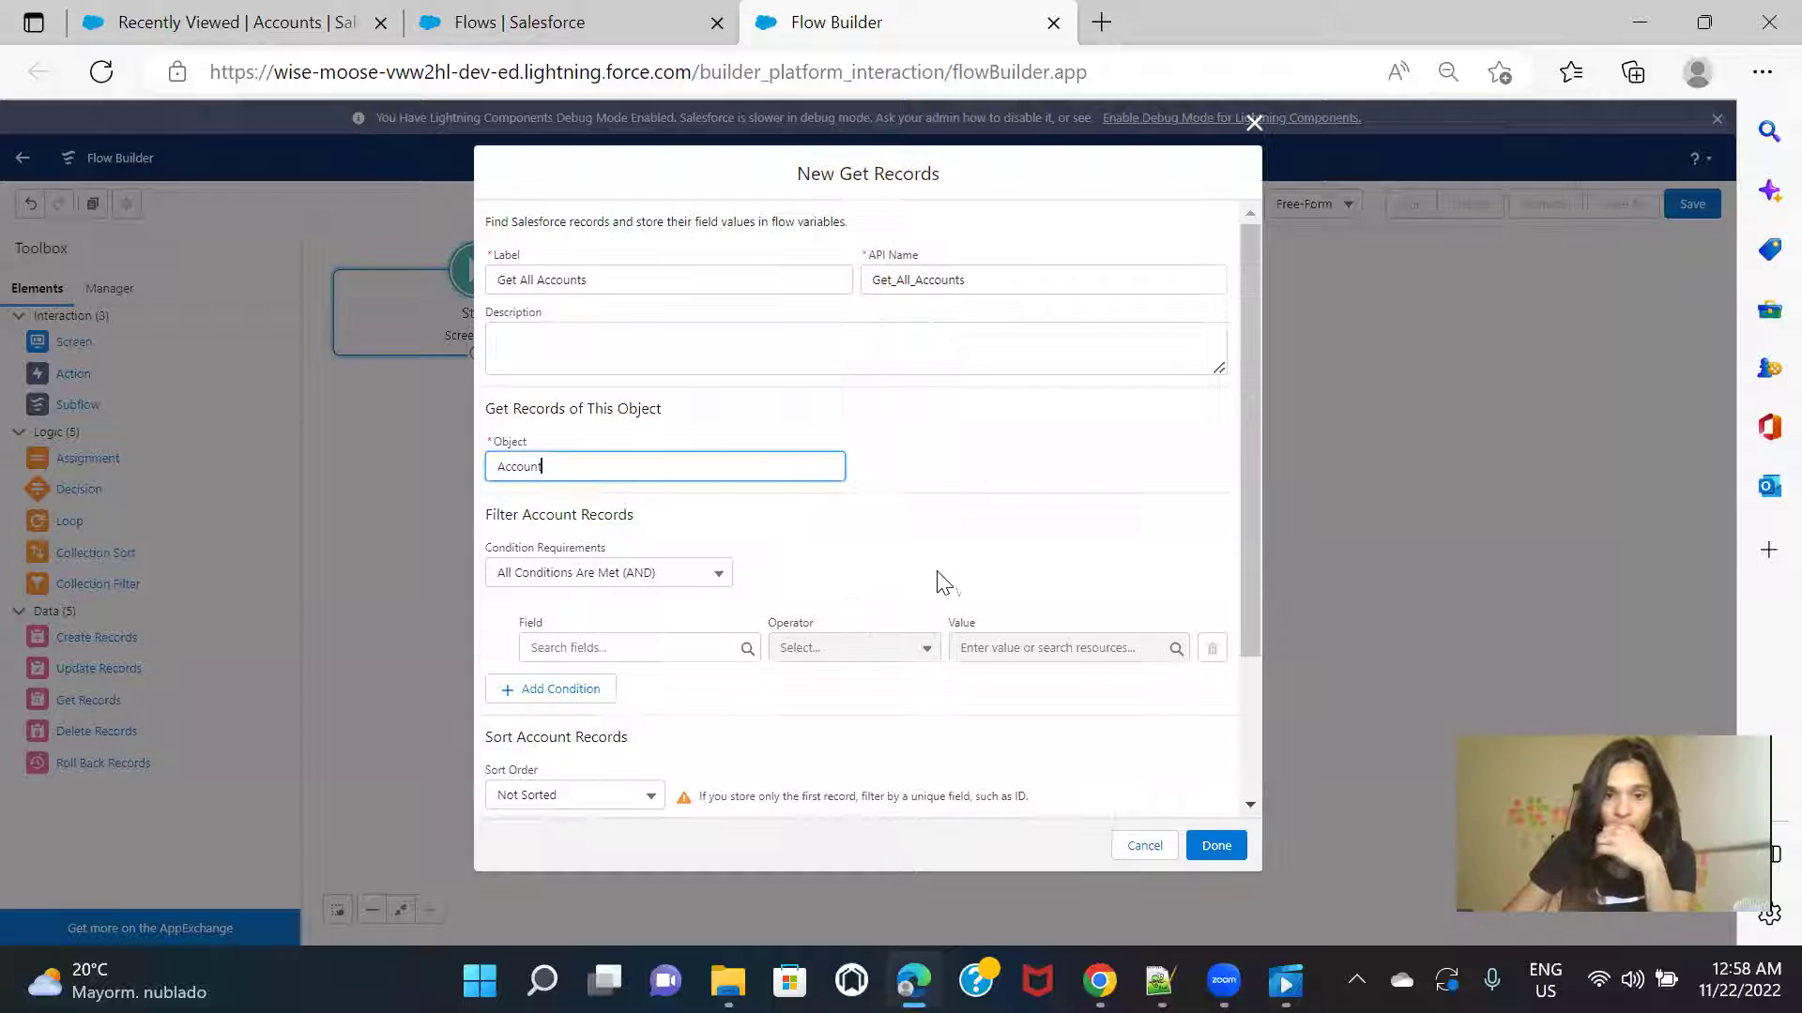
Step: Set Get All Accounts to use no filter conditions and store all records, and connect the Start element to it
scroll(732, 571, "down", 1)
left_click(615, 482)
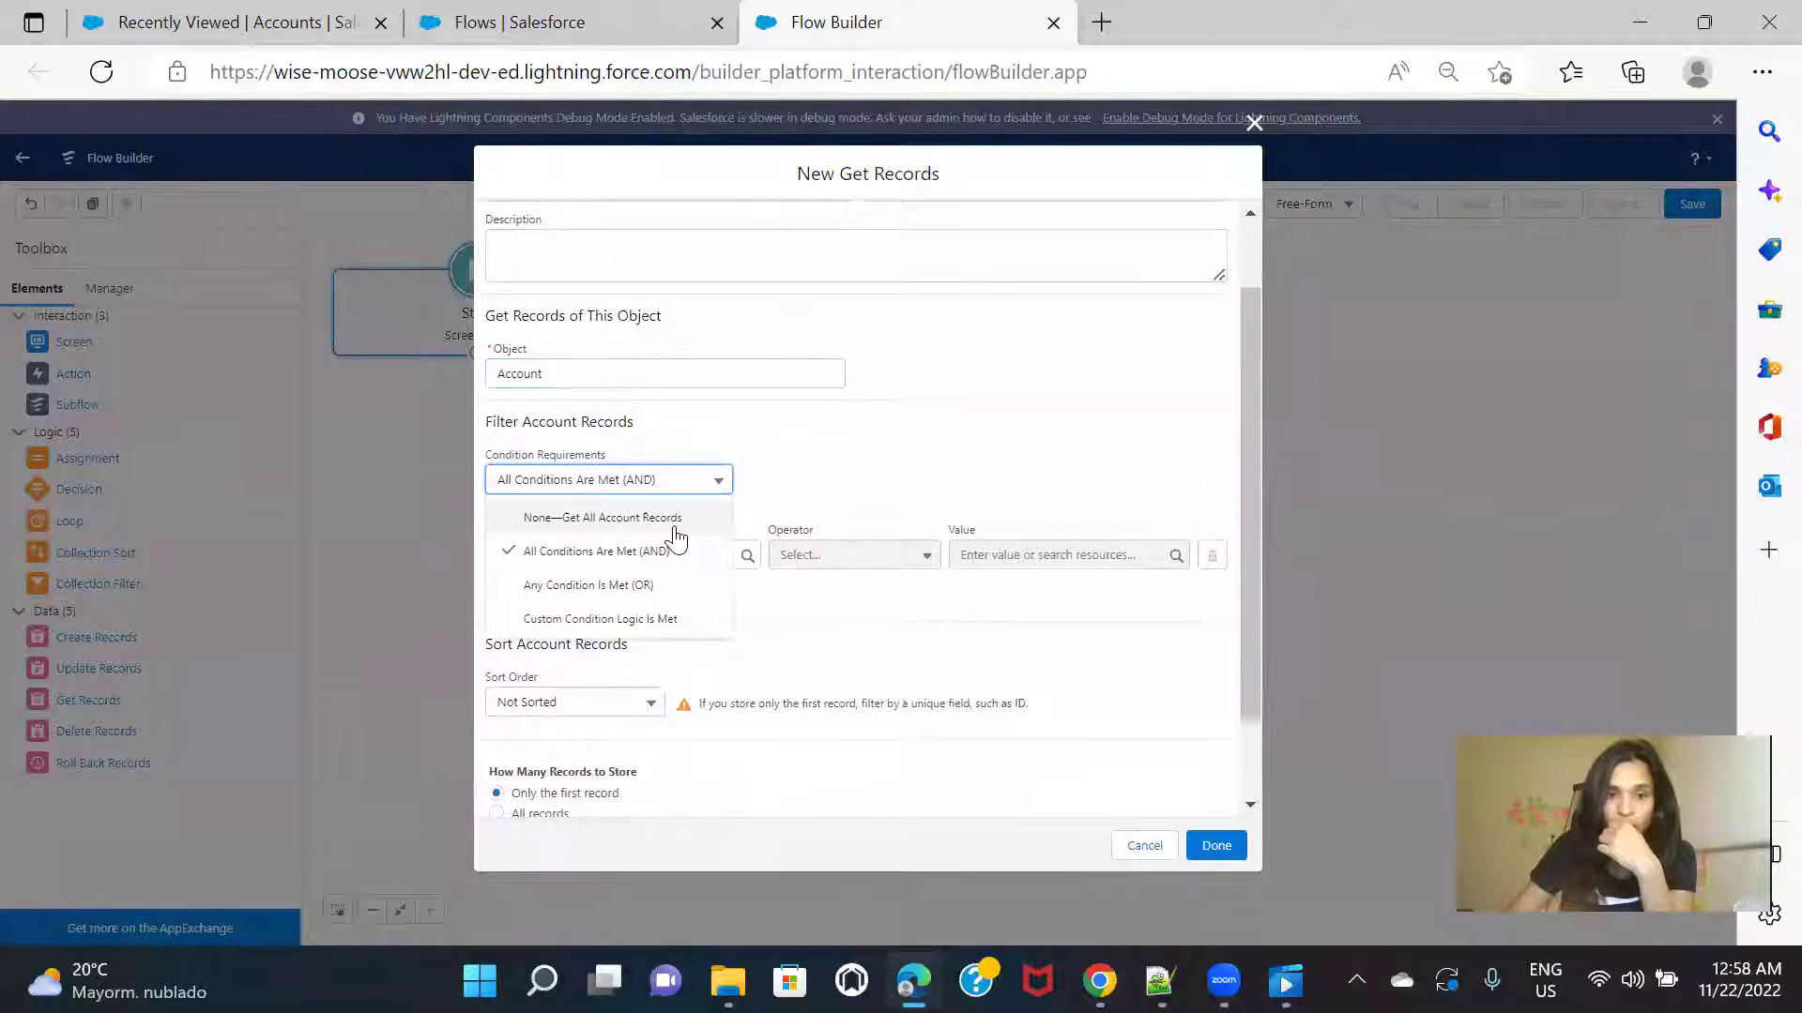
left_click(678, 519)
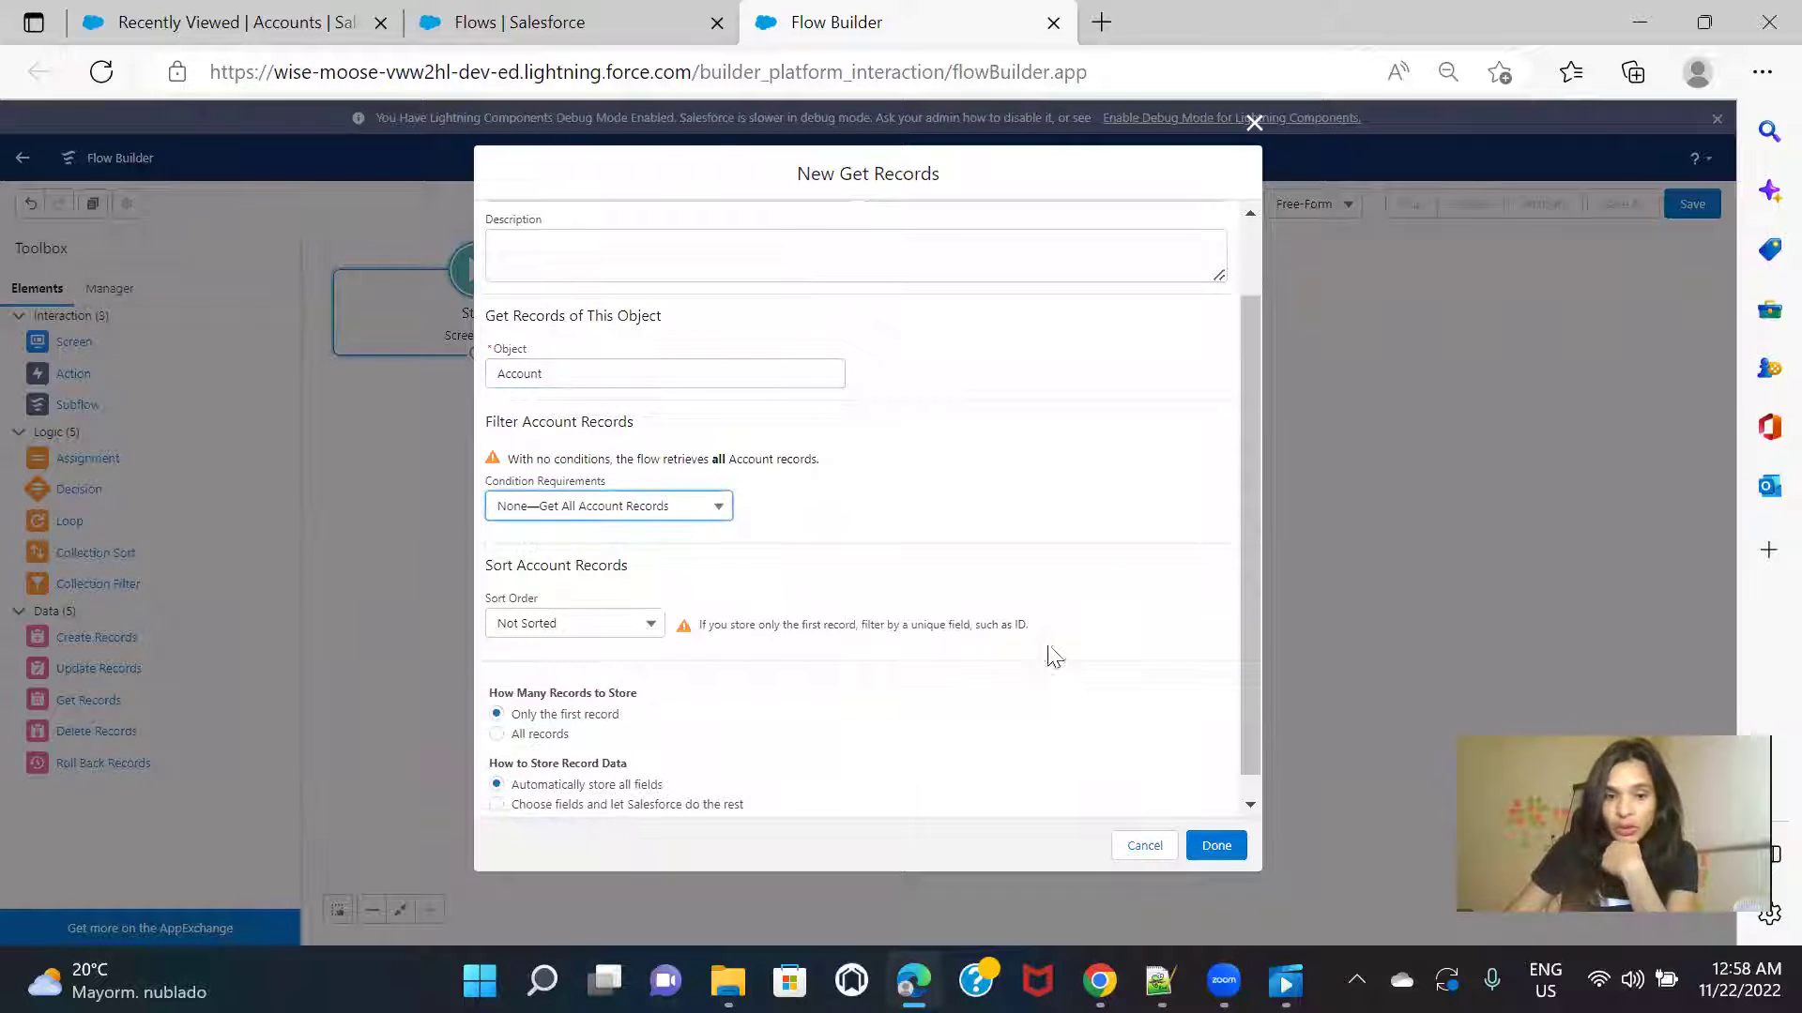
left_click(542, 734)
left_click(1220, 846)
left_click_drag(477, 352, 700, 302)
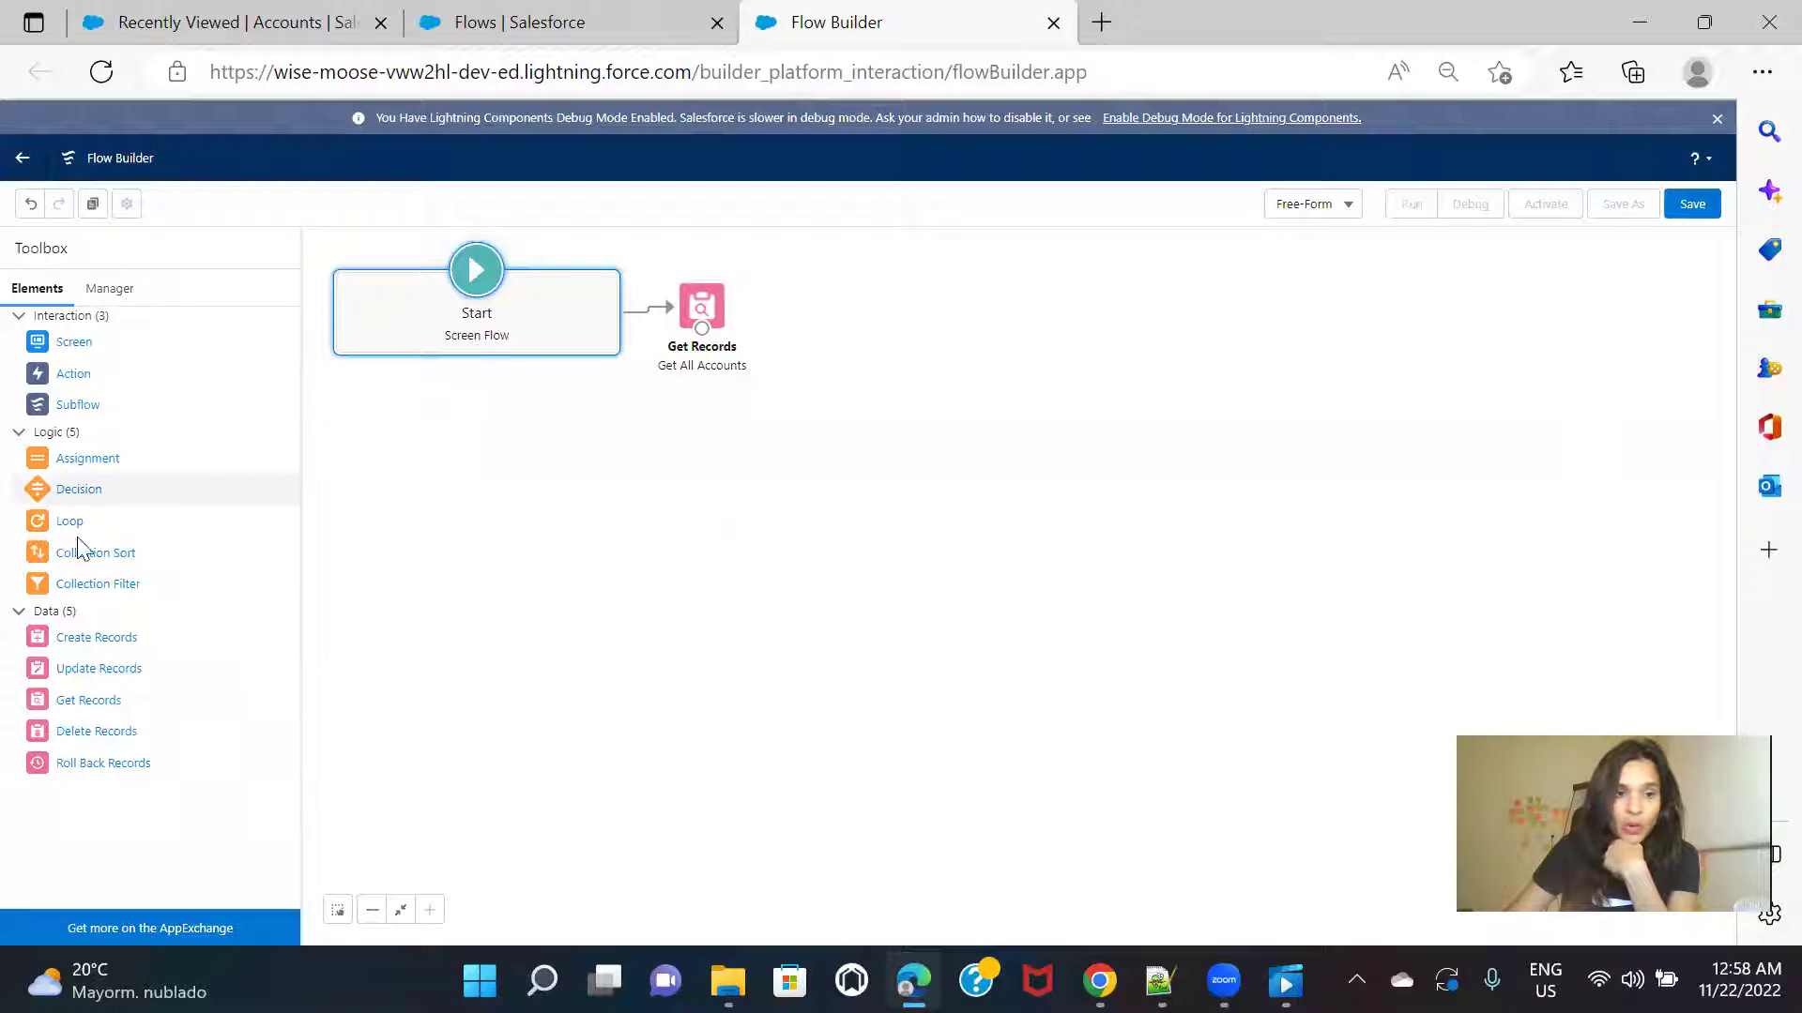
Step: Add a screen element beside Get All Accounts and label it userscreen1
left_click_drag(74, 343, 828, 308)
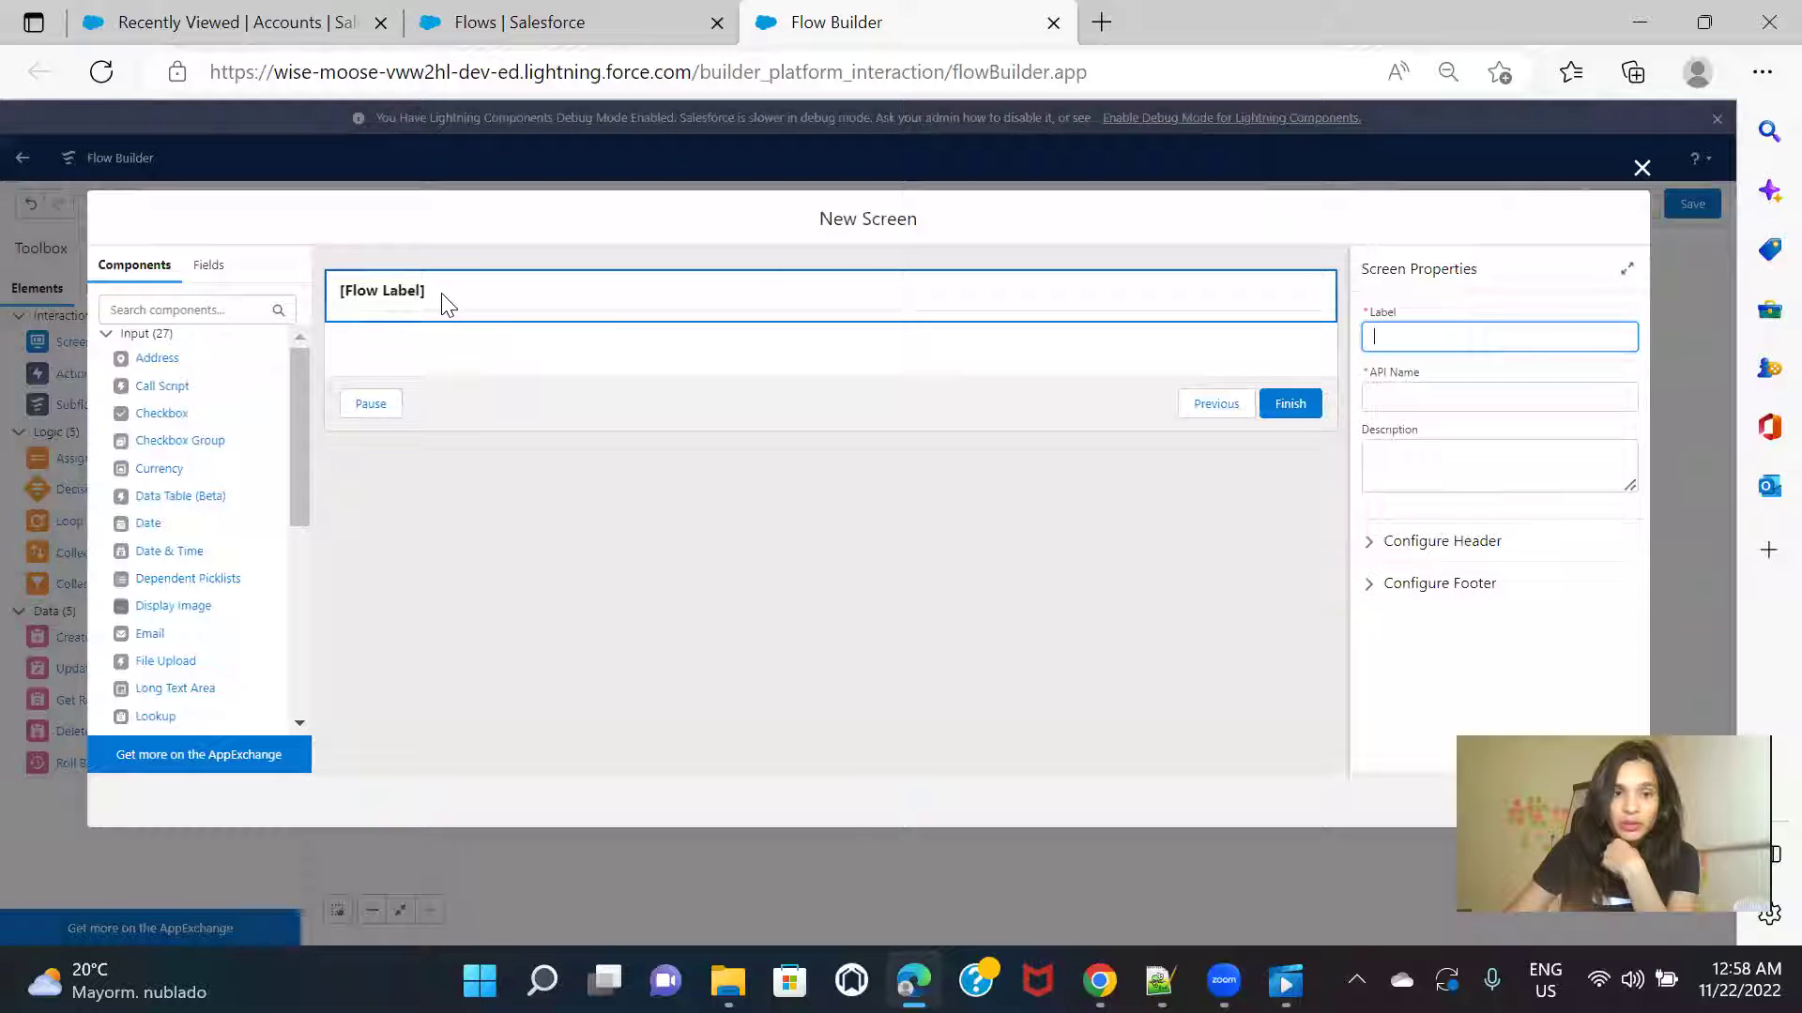
left_click(1518, 329)
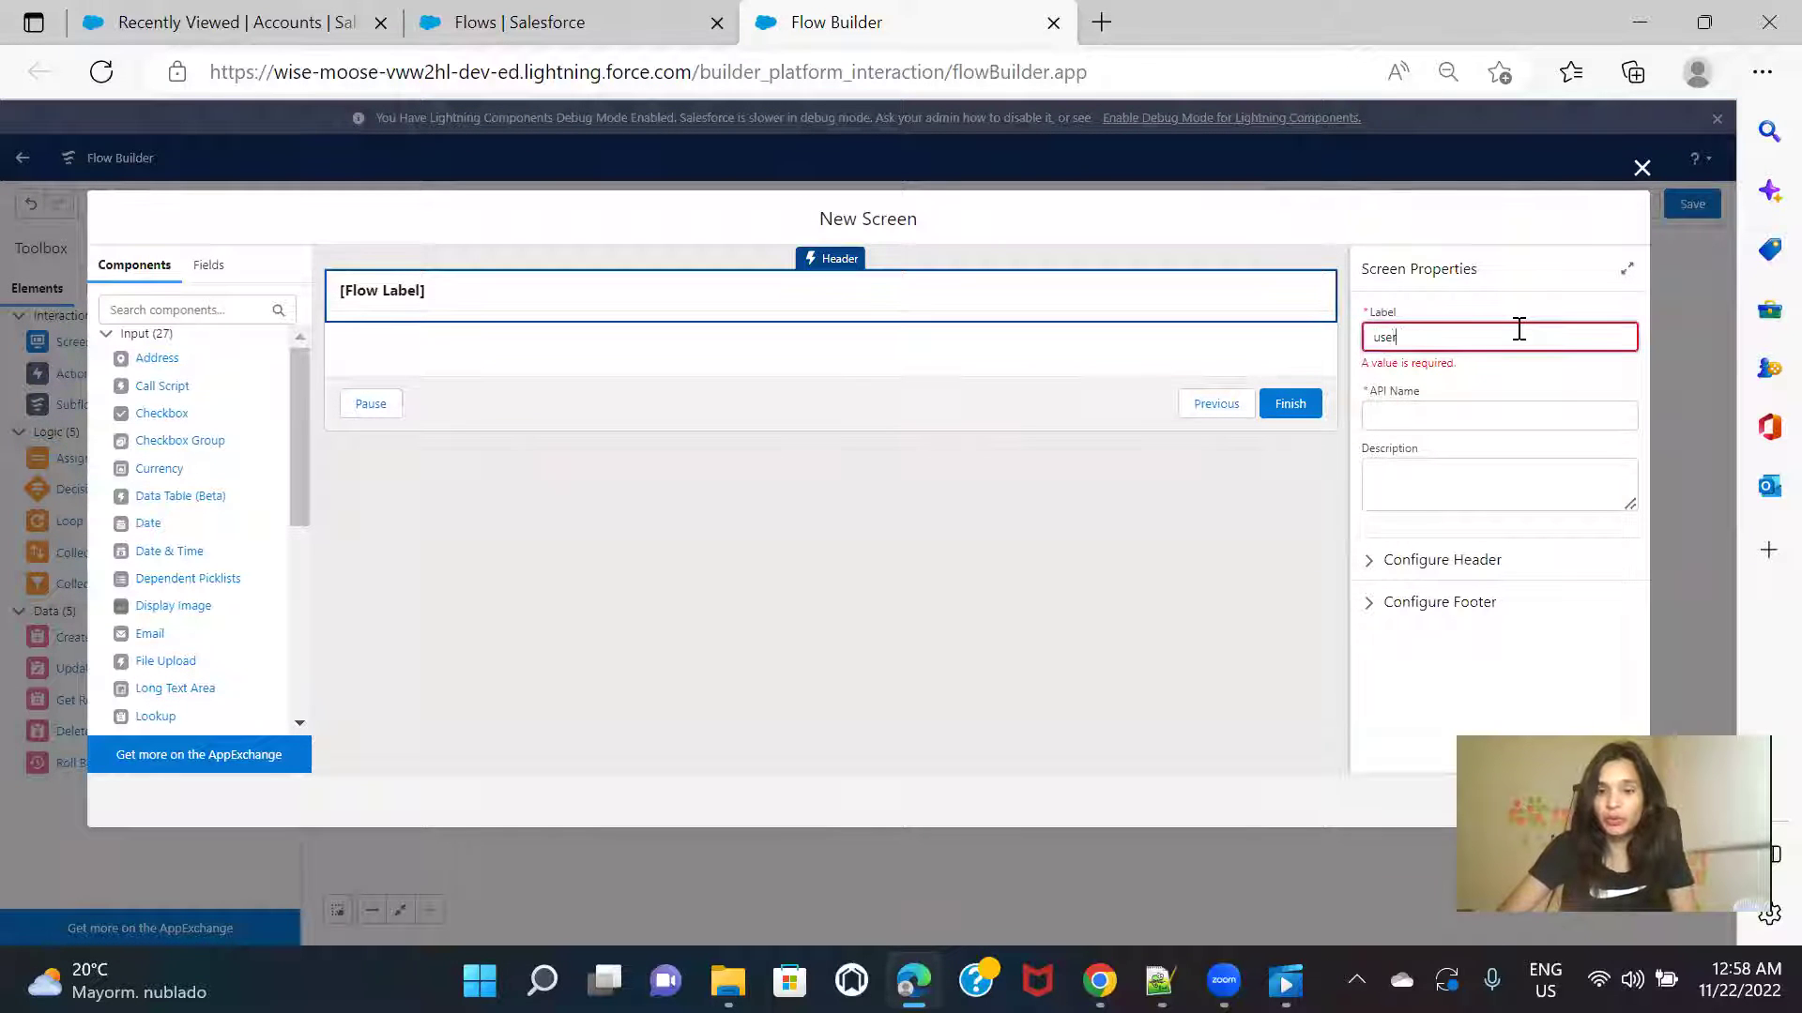
type("userscreen1")
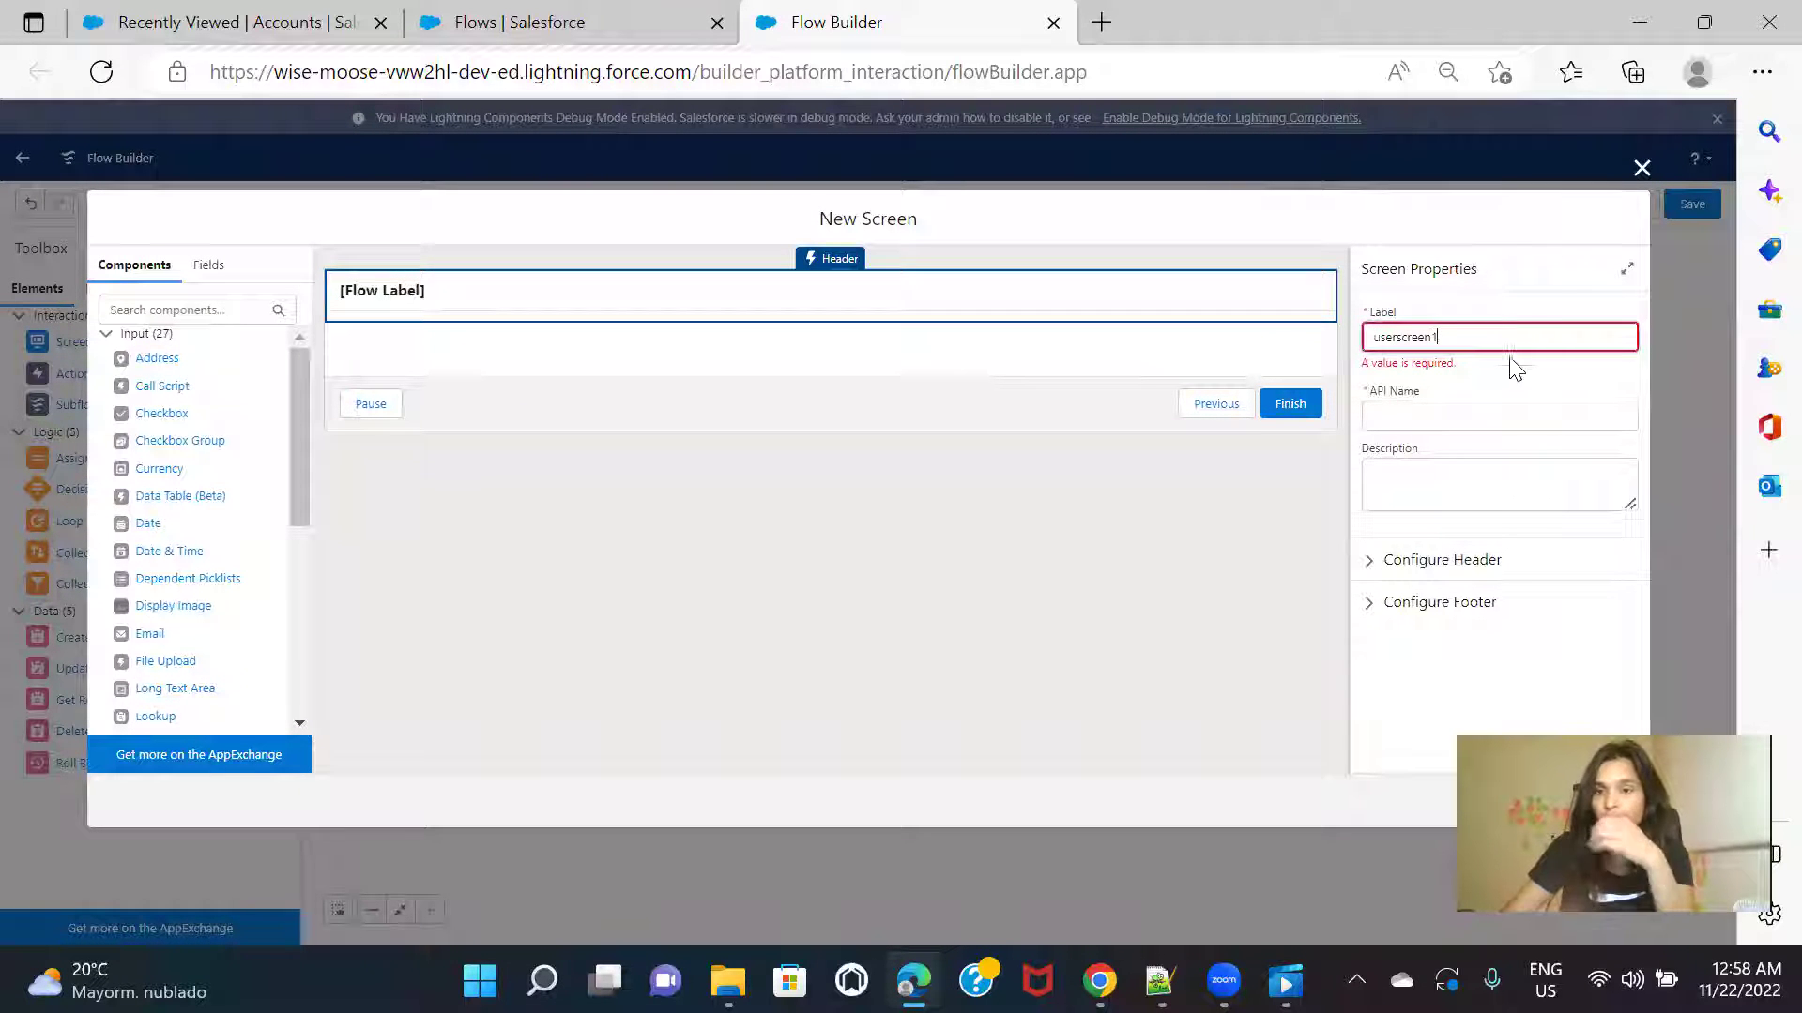
left_click(1339, 406)
Step: Add a Data Table (Beta) component to the userscreen1 screen and give it the API name AccountDisplay
left_click(172, 300)
type("data")
left_click_drag(189, 368, 484, 361)
left_click(1435, 331)
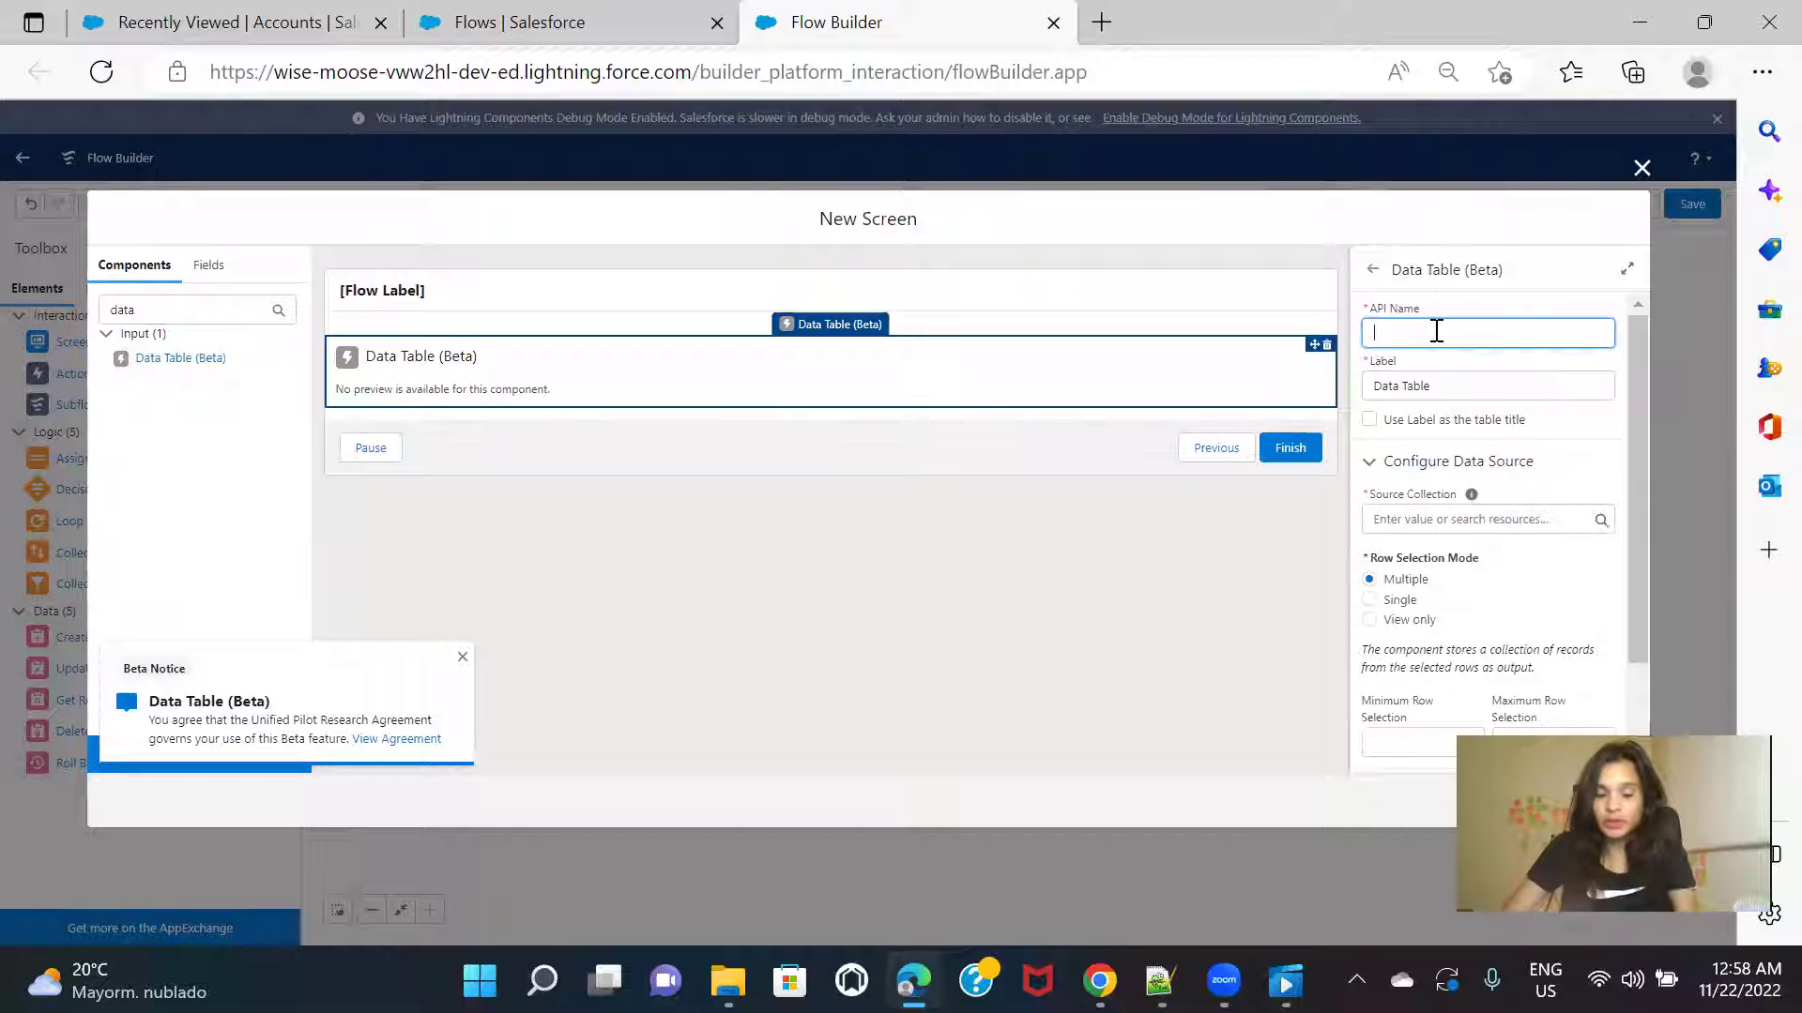
type("AccountDisplay")
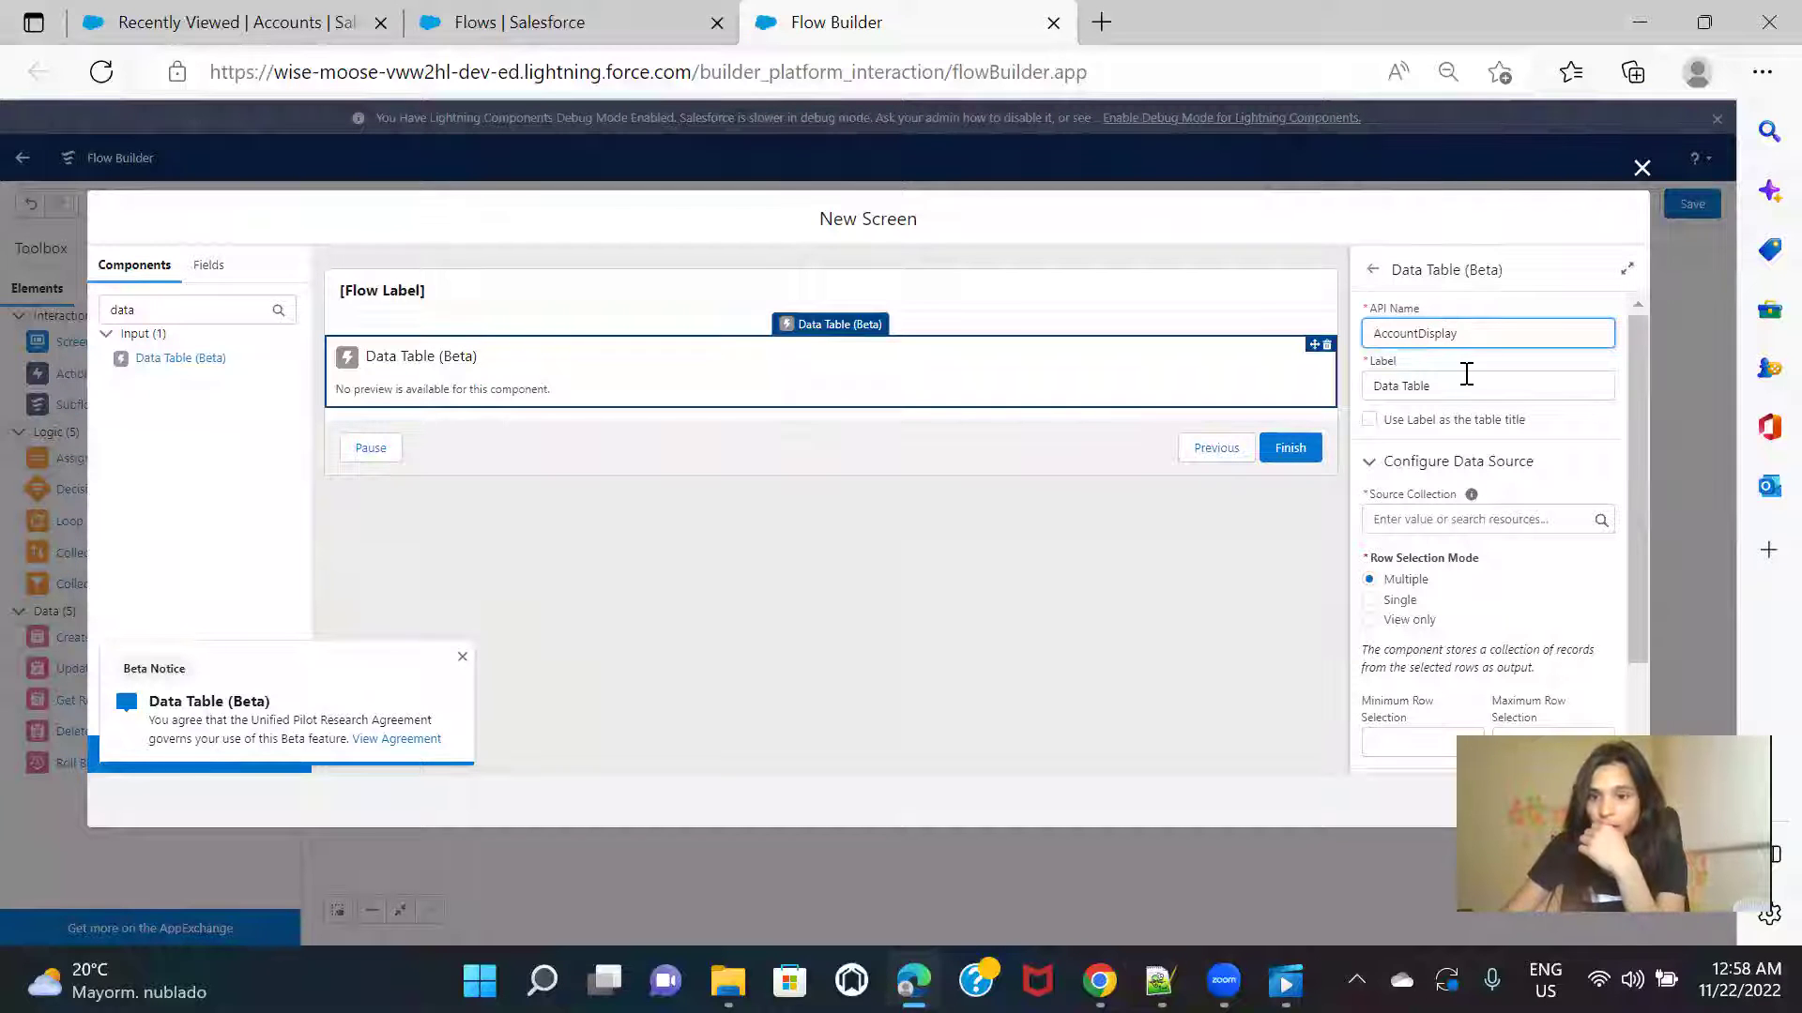
Step: Label the data table Account Record Display and use that label as the table title
left_click(1453, 387)
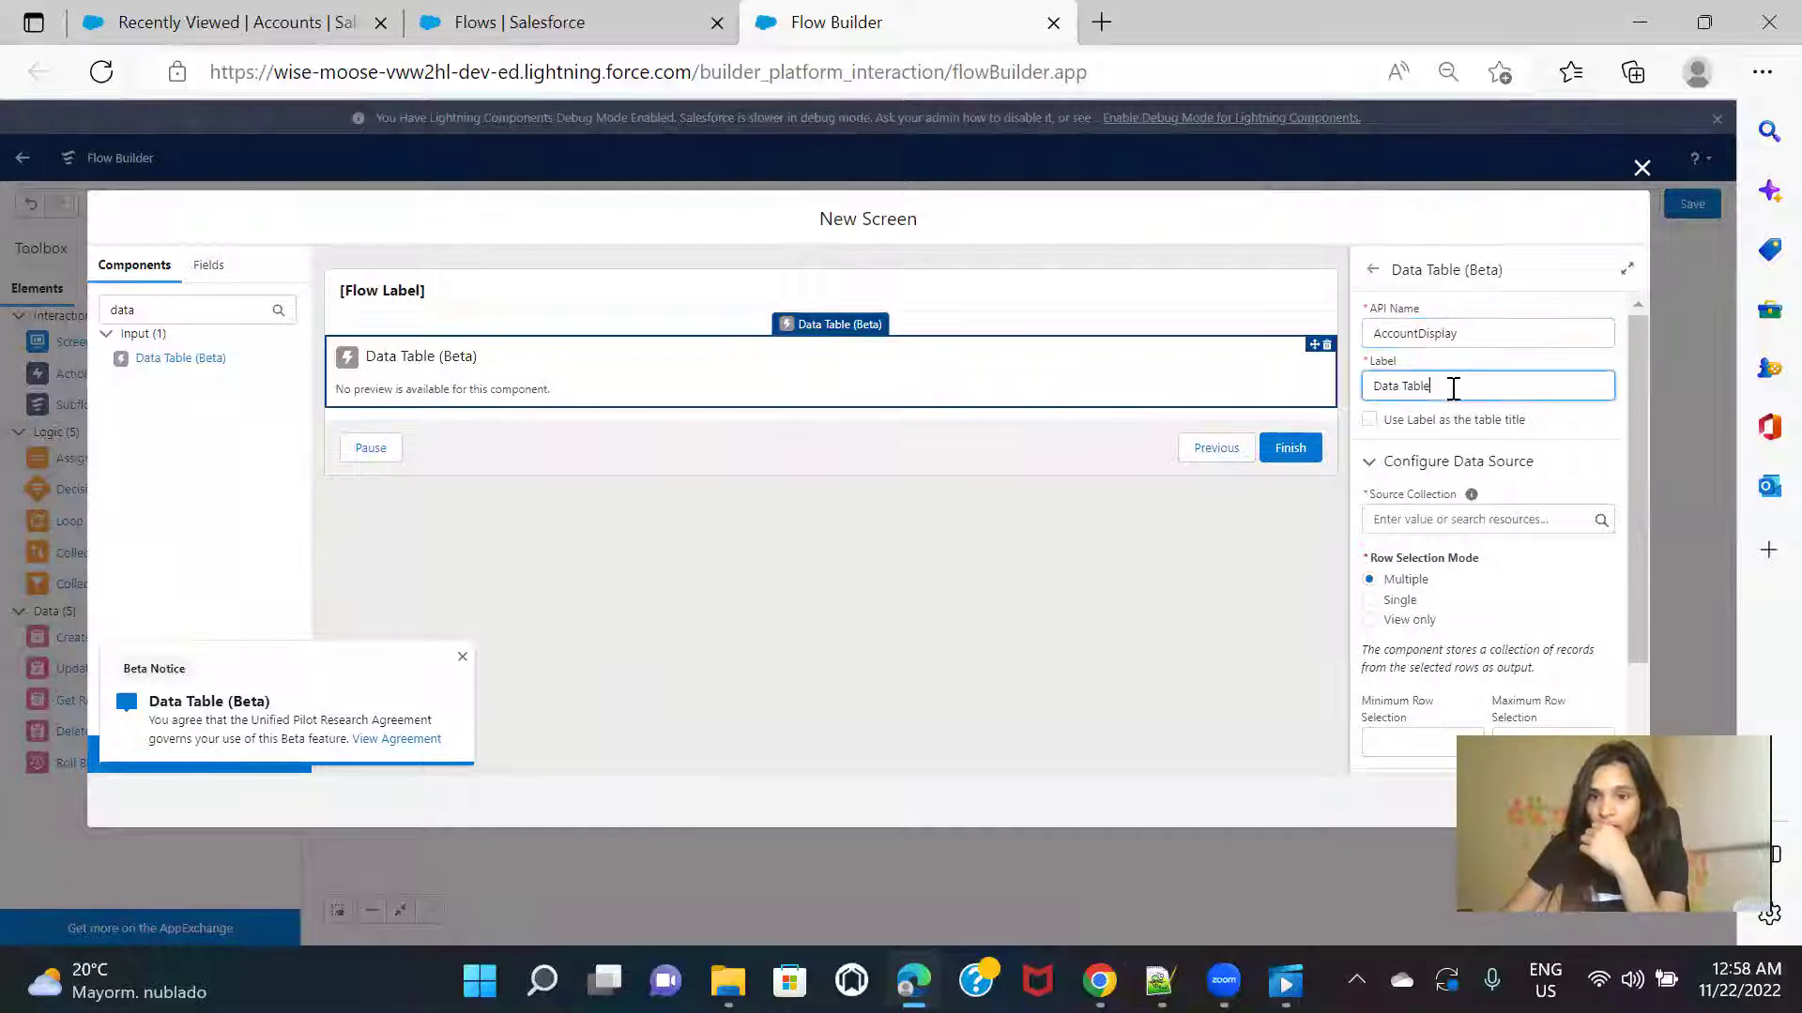
key("ctrl+a")
type("A")
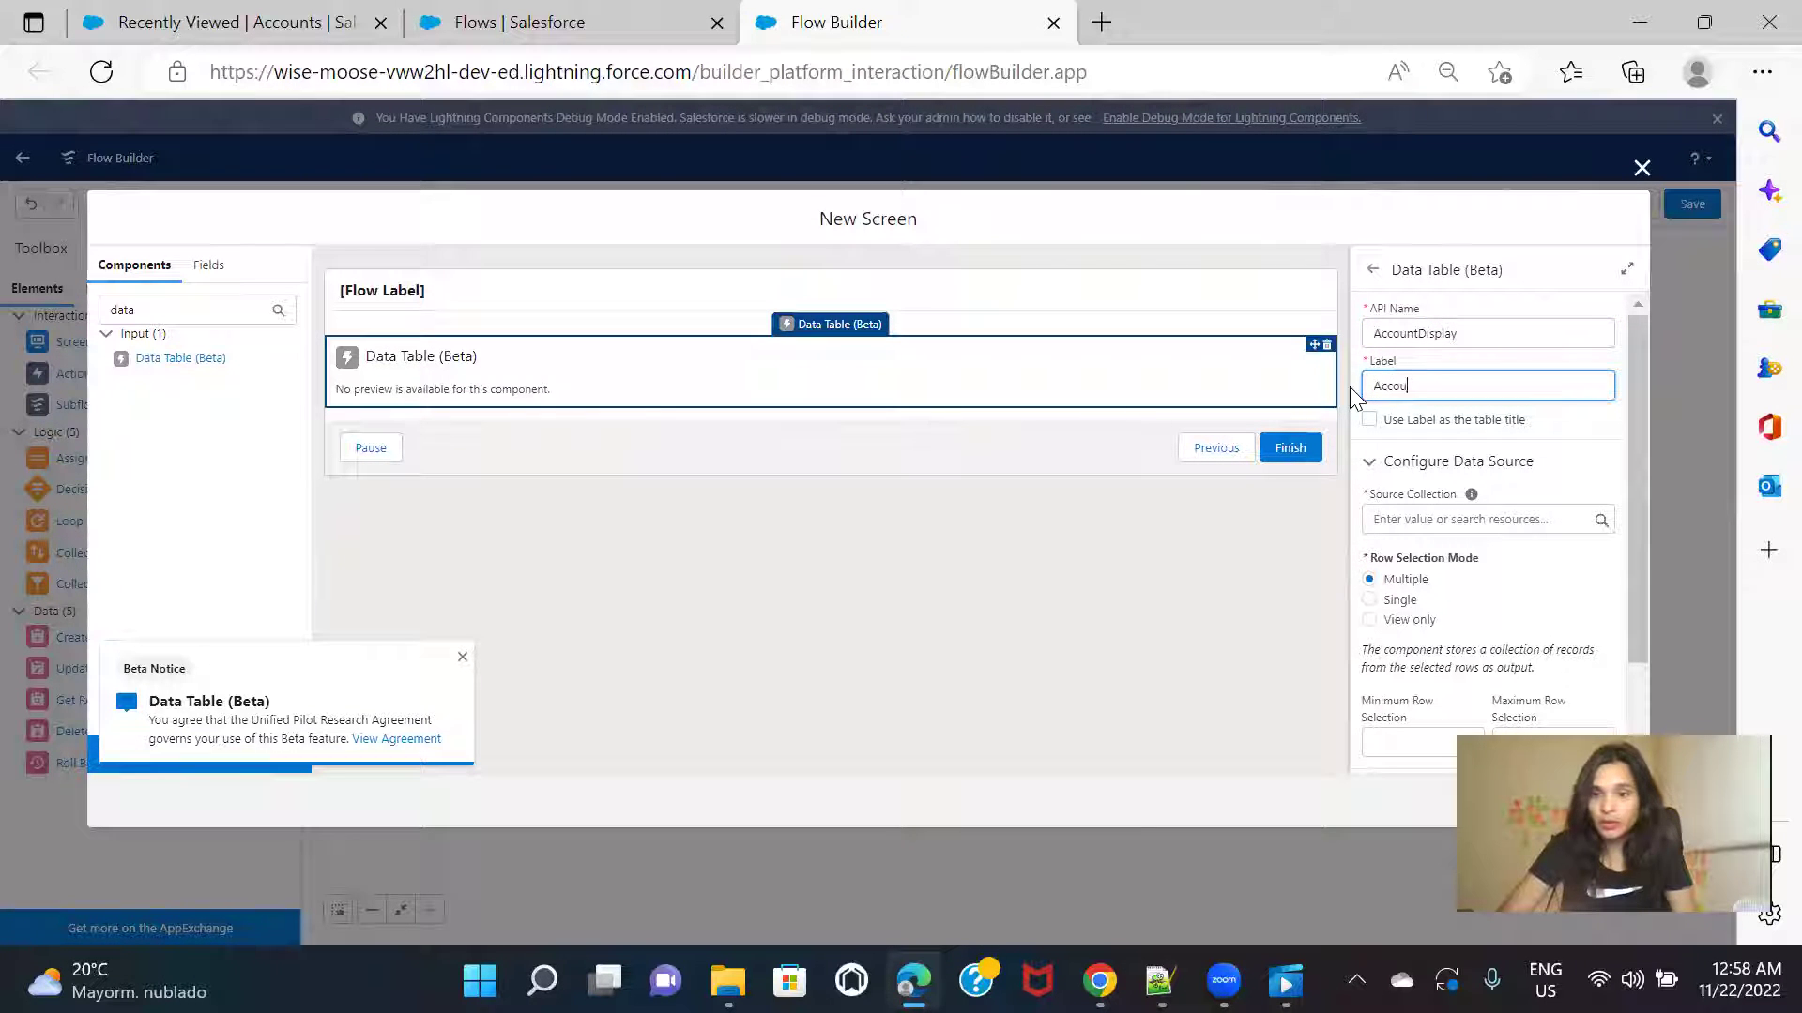
type("ccount Record Display")
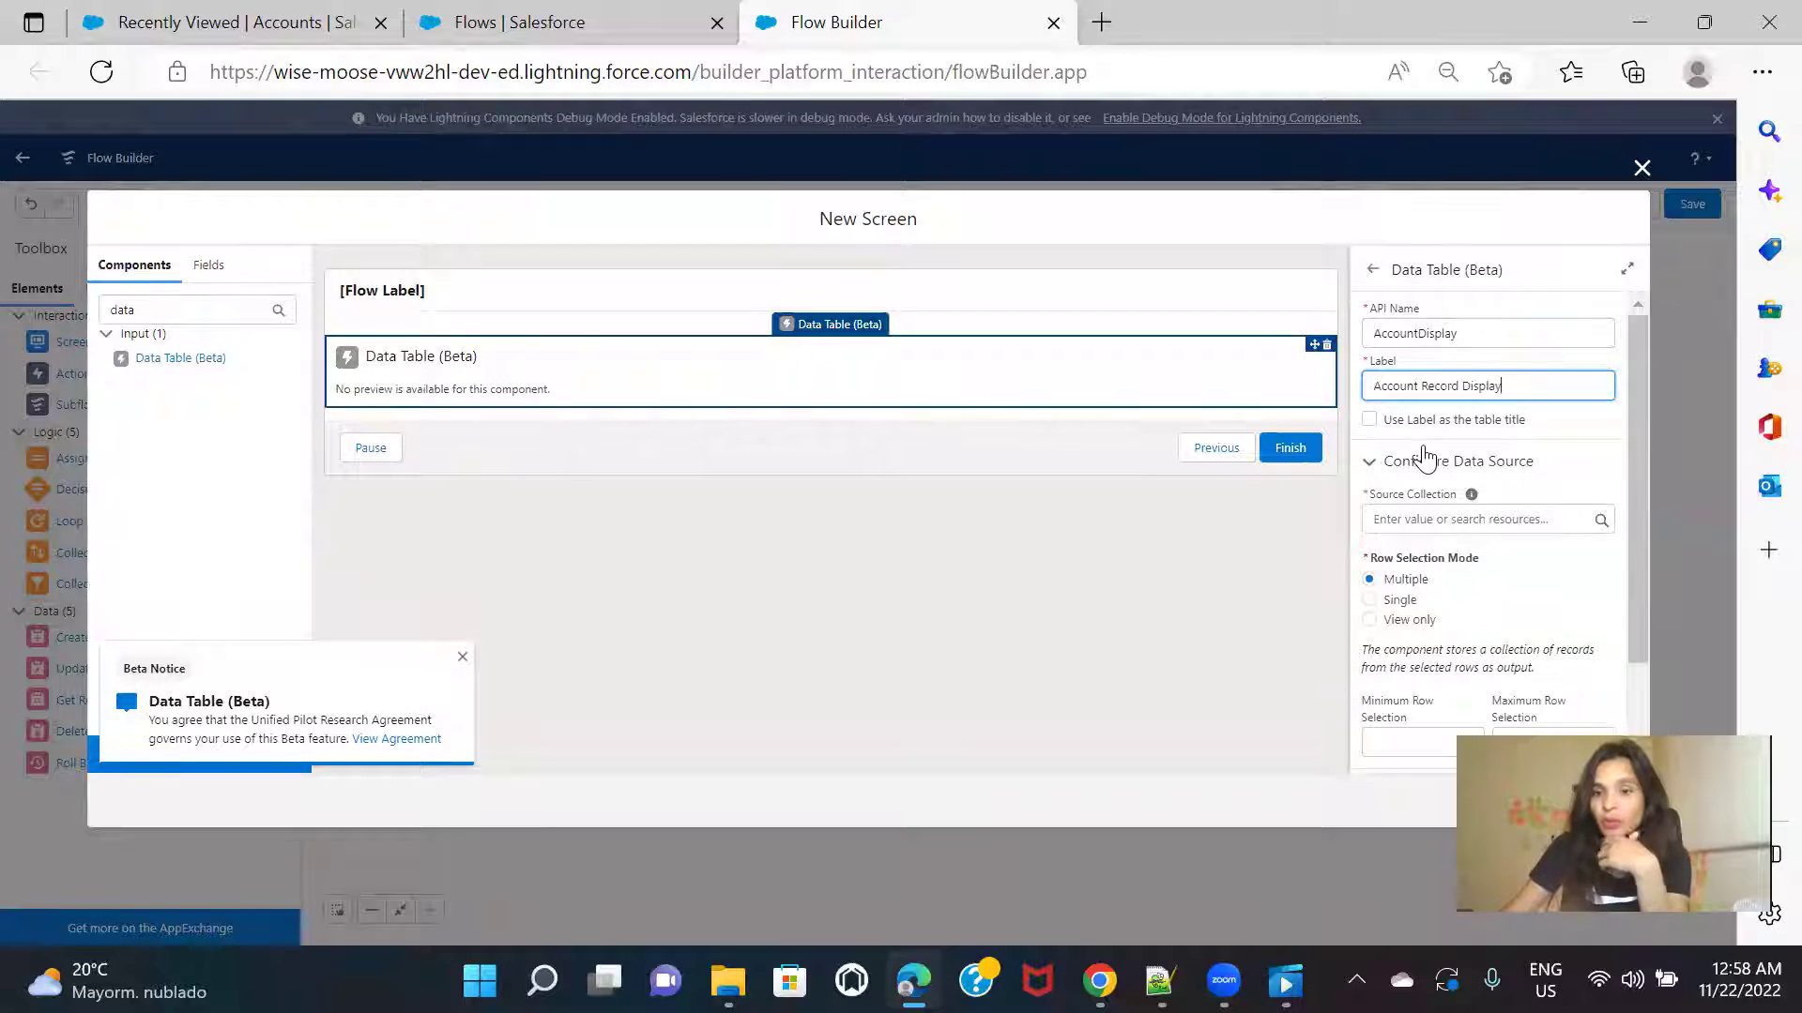
left_click(1371, 422)
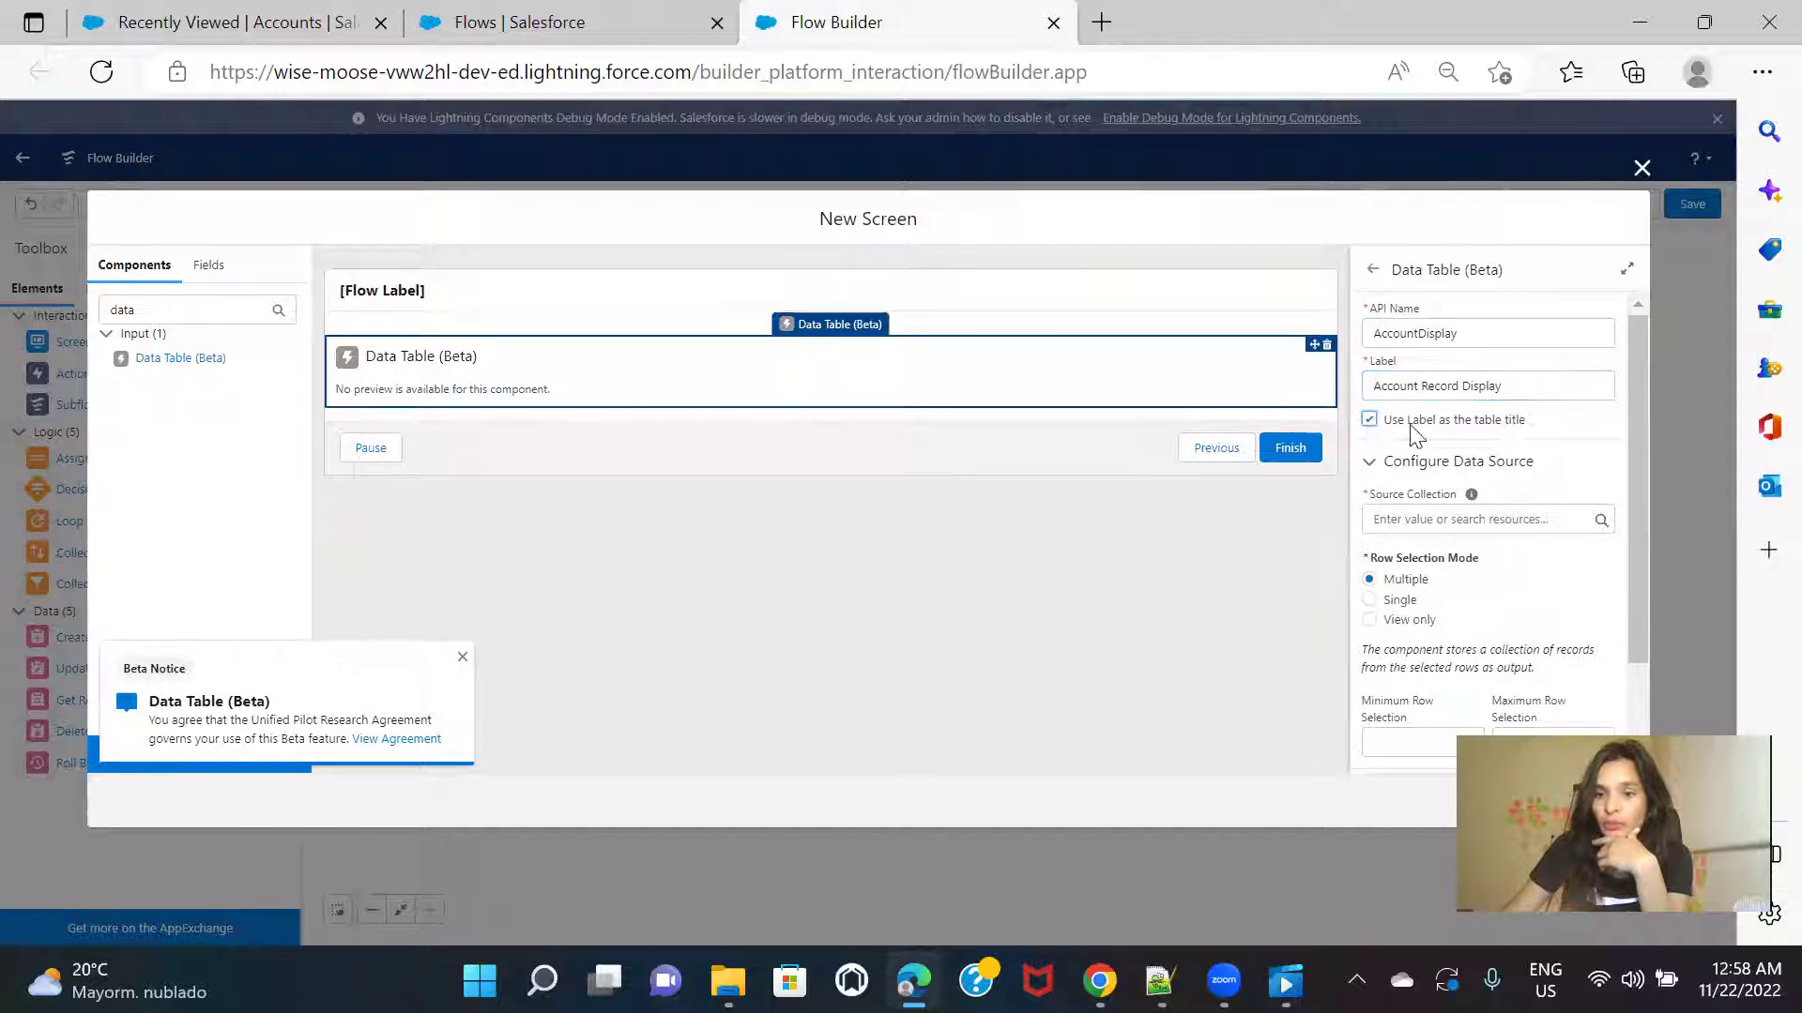
Step: Set the data table's source collection to Accounts from Get_All_Accounts and its row selection mode to View only
left_click(1457, 521)
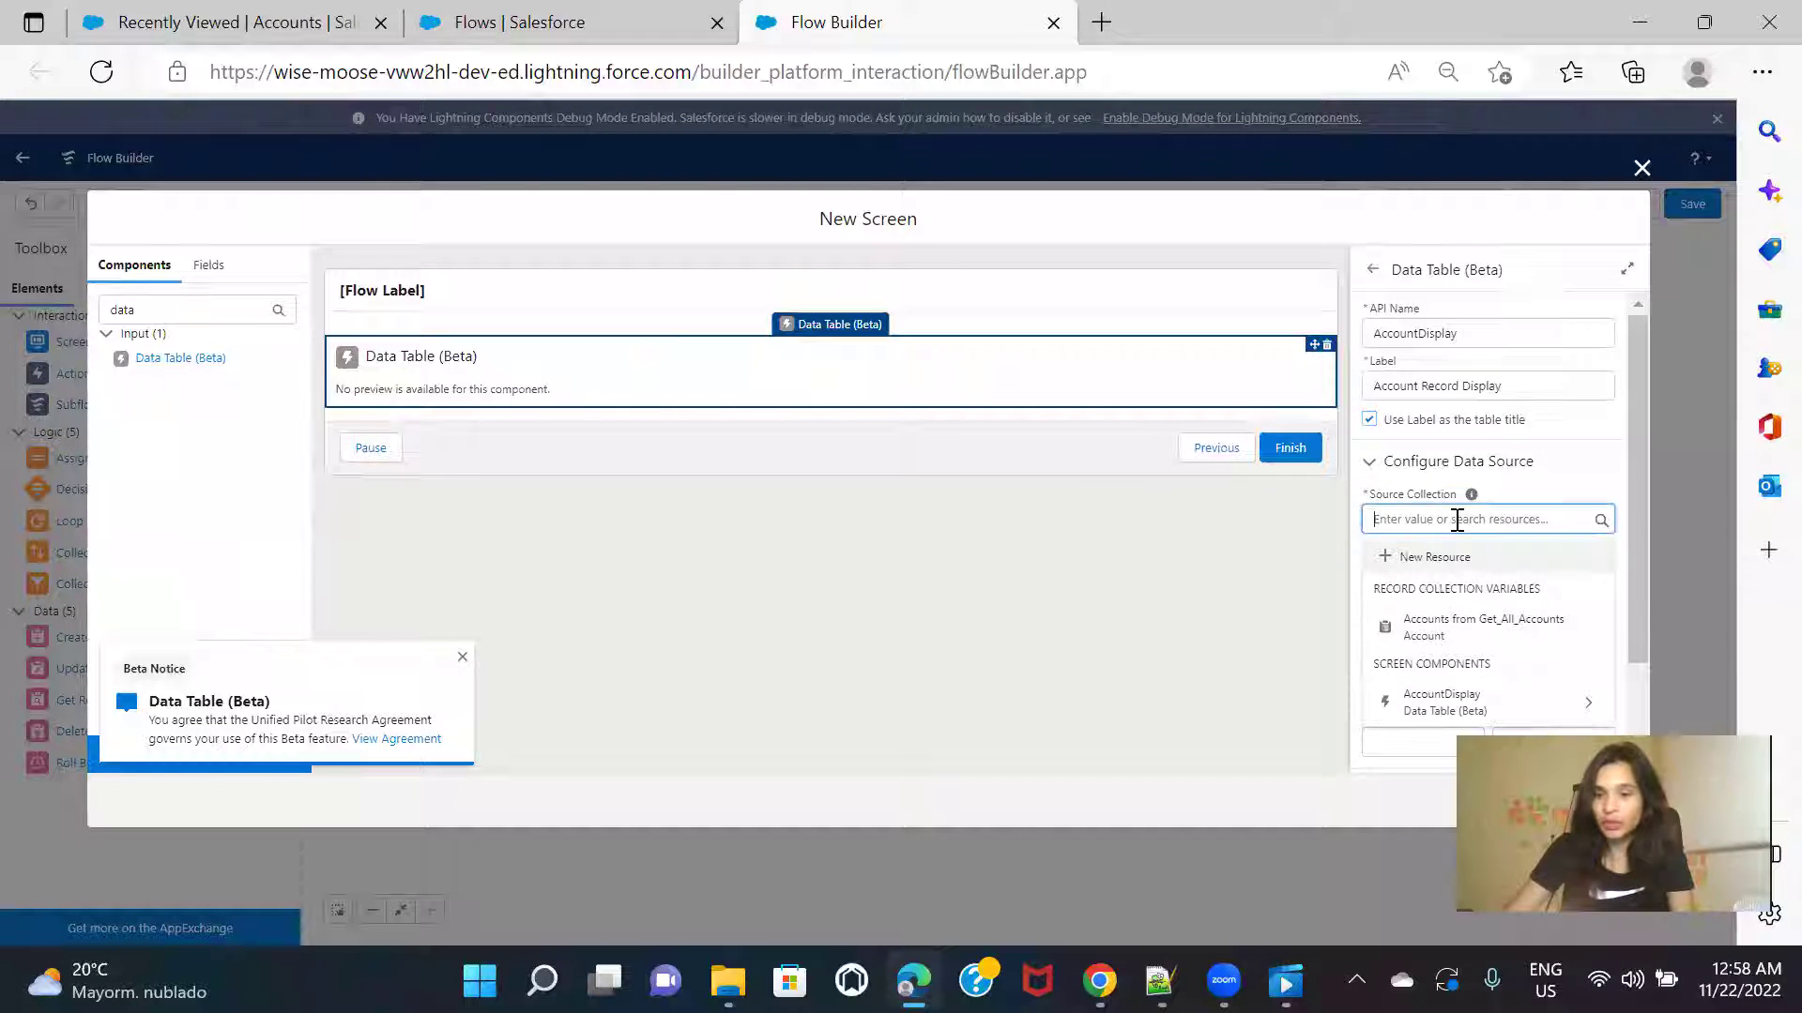
left_click(1482, 627)
scroll(1581, 563, "down", 1)
scroll(1578, 553, "down", 1)
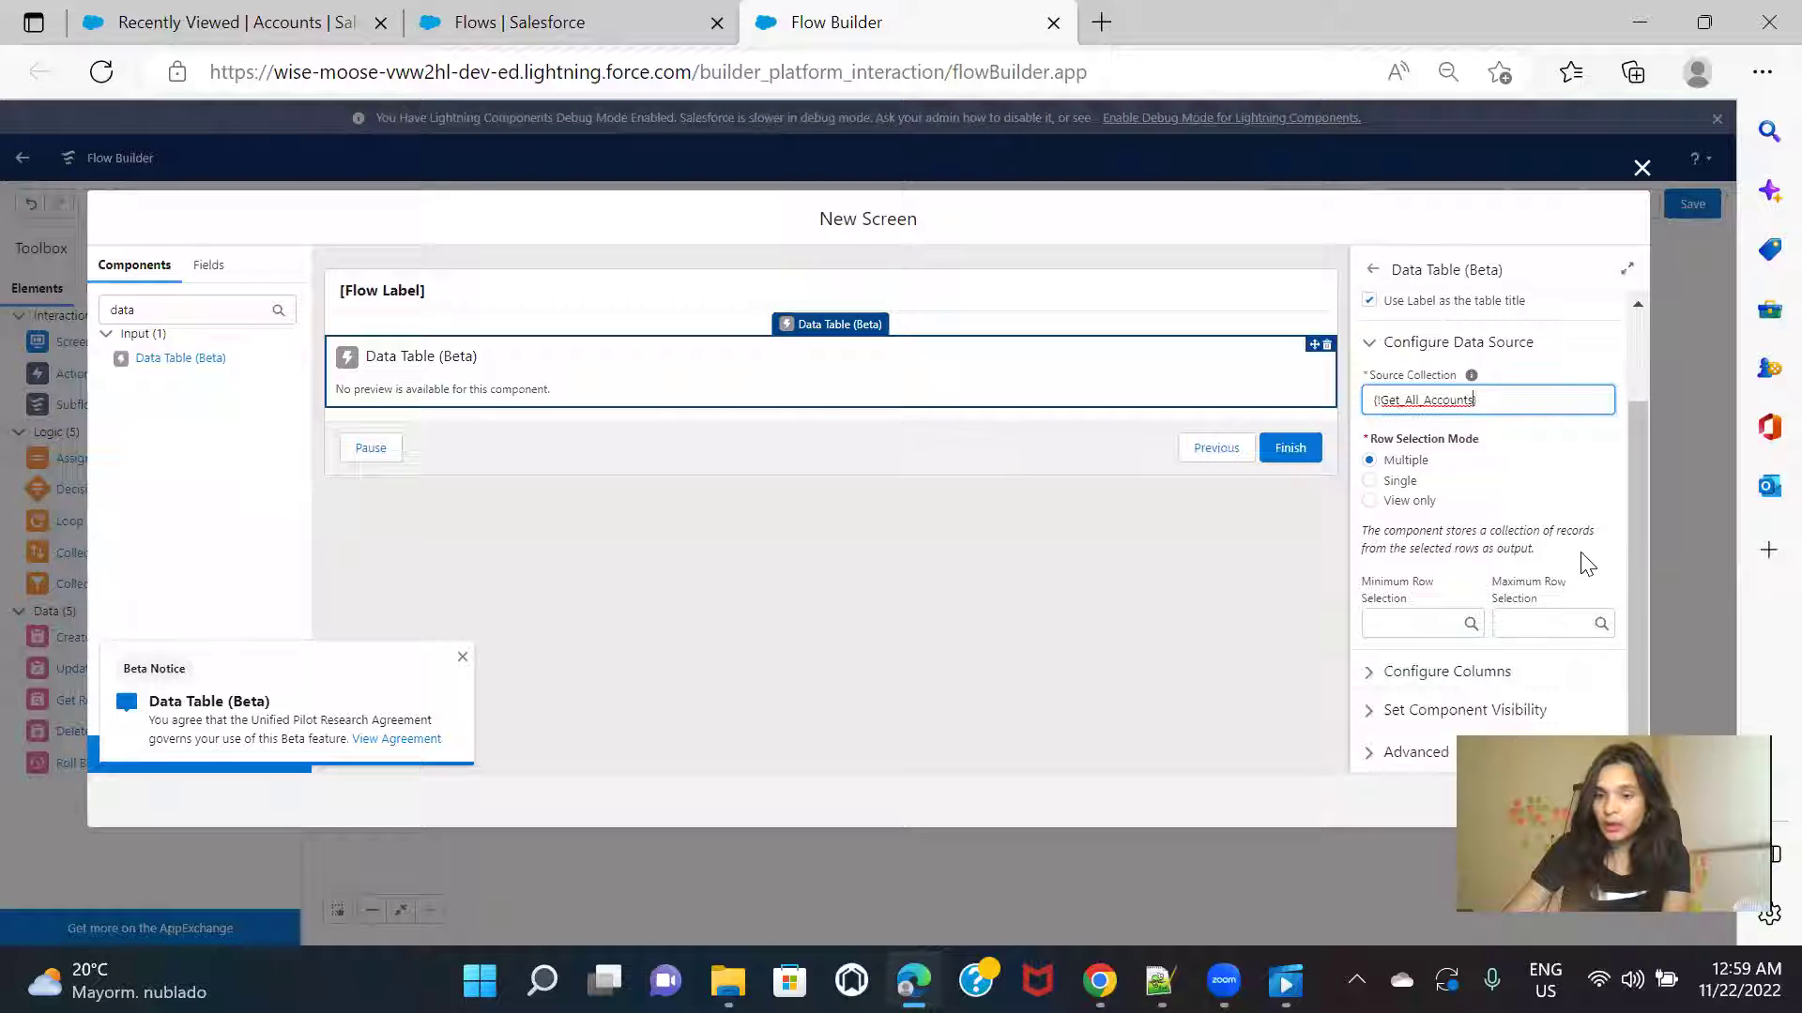
left_click(1370, 502)
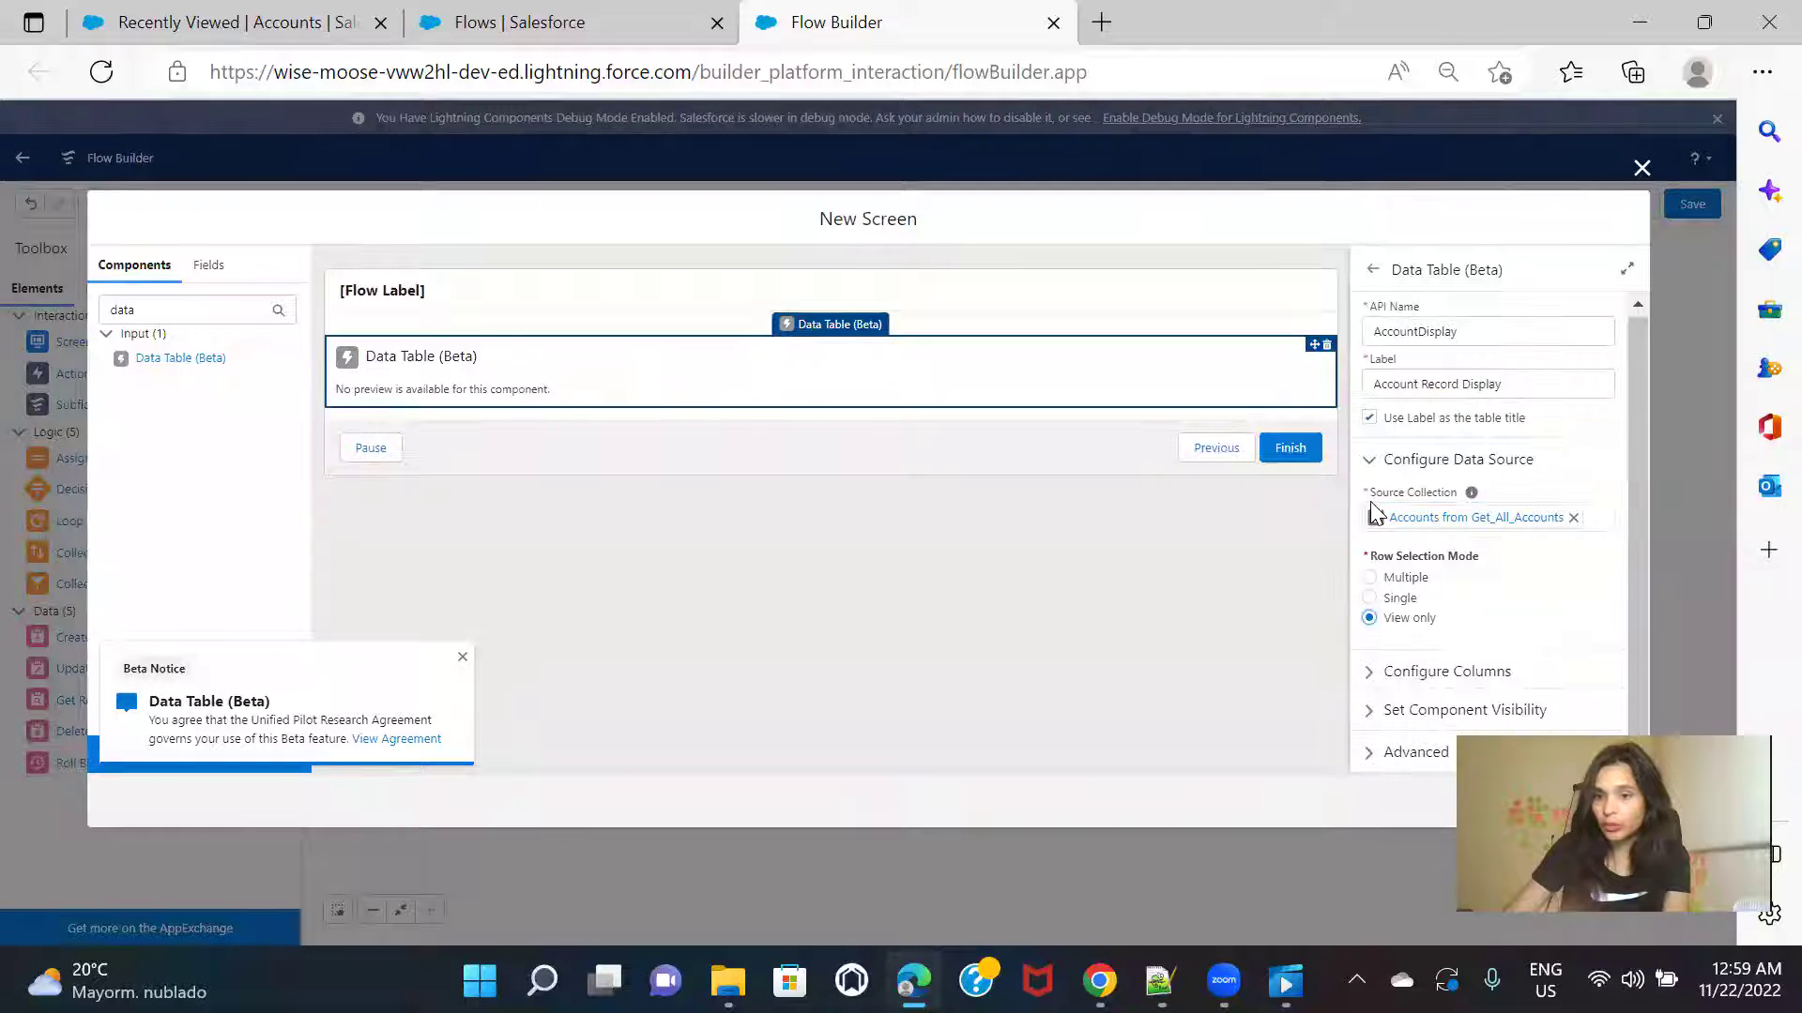
Step: Start configuring the data table's columns by choosing Name as the source field of the first column
left_click(1372, 674)
scroll(1519, 572, "down", 3)
scroll(1521, 574, "down", 2)
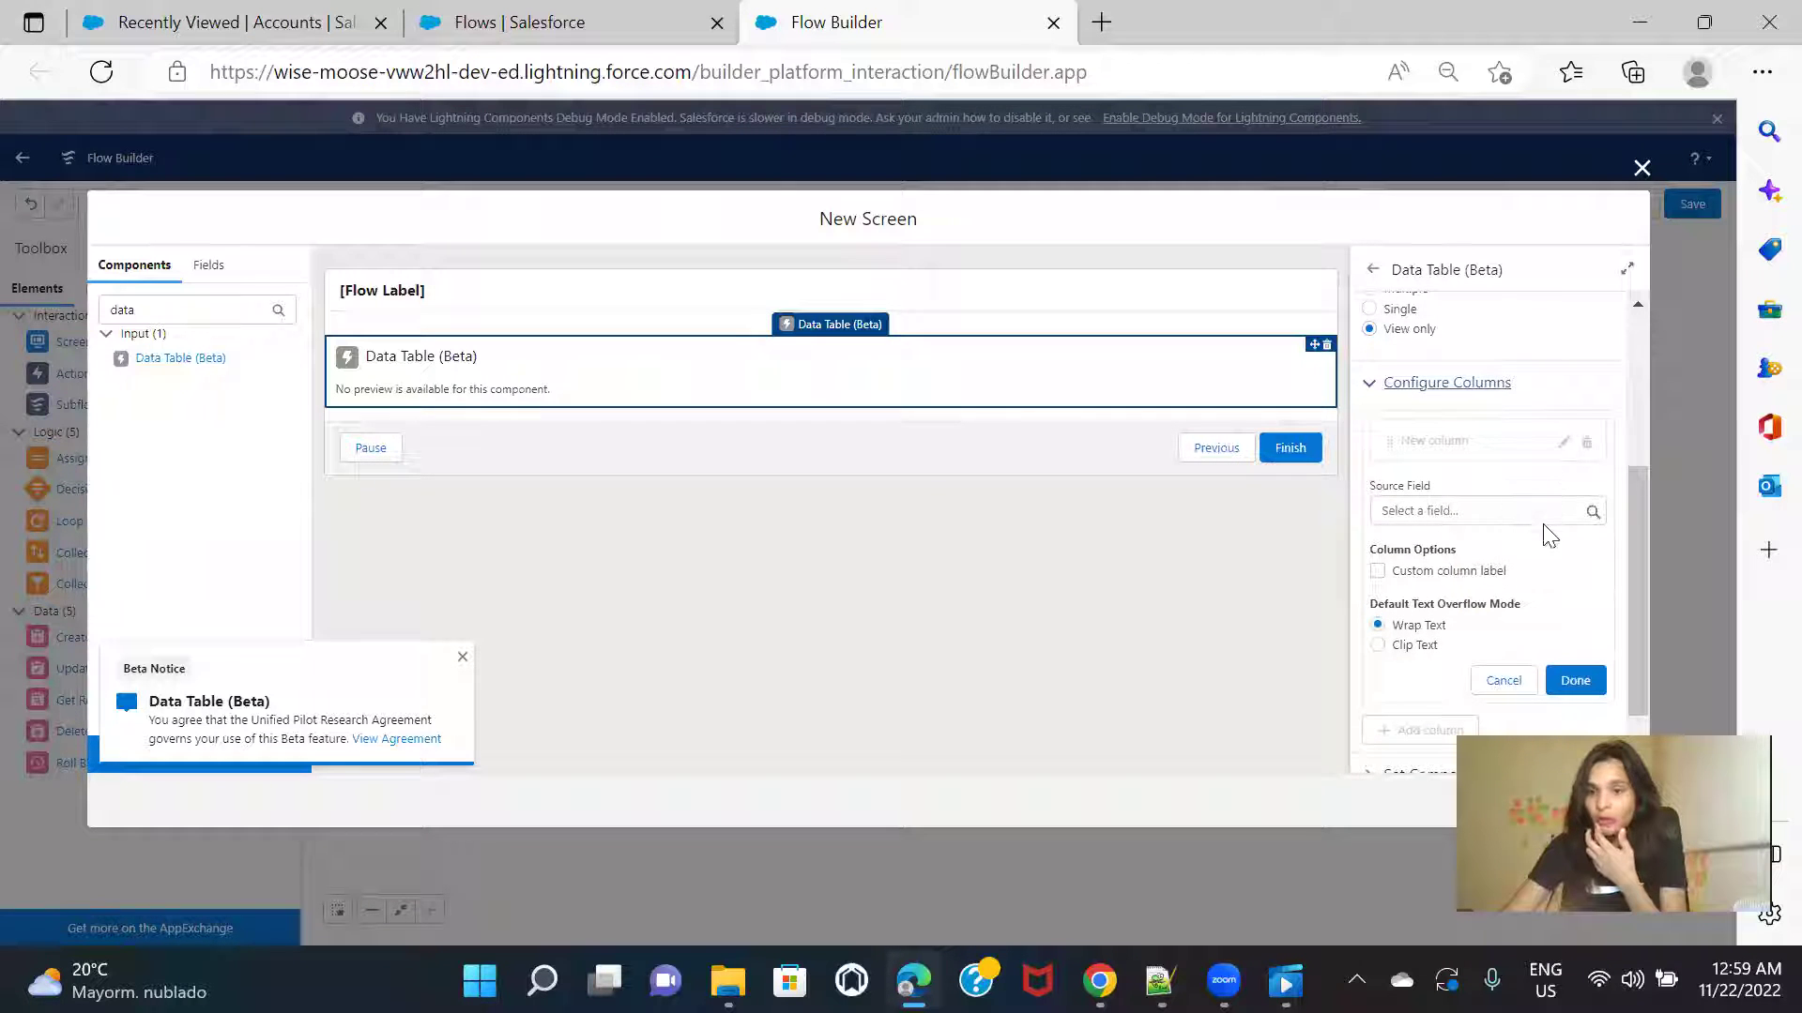
scroll(1547, 531, "up", 2)
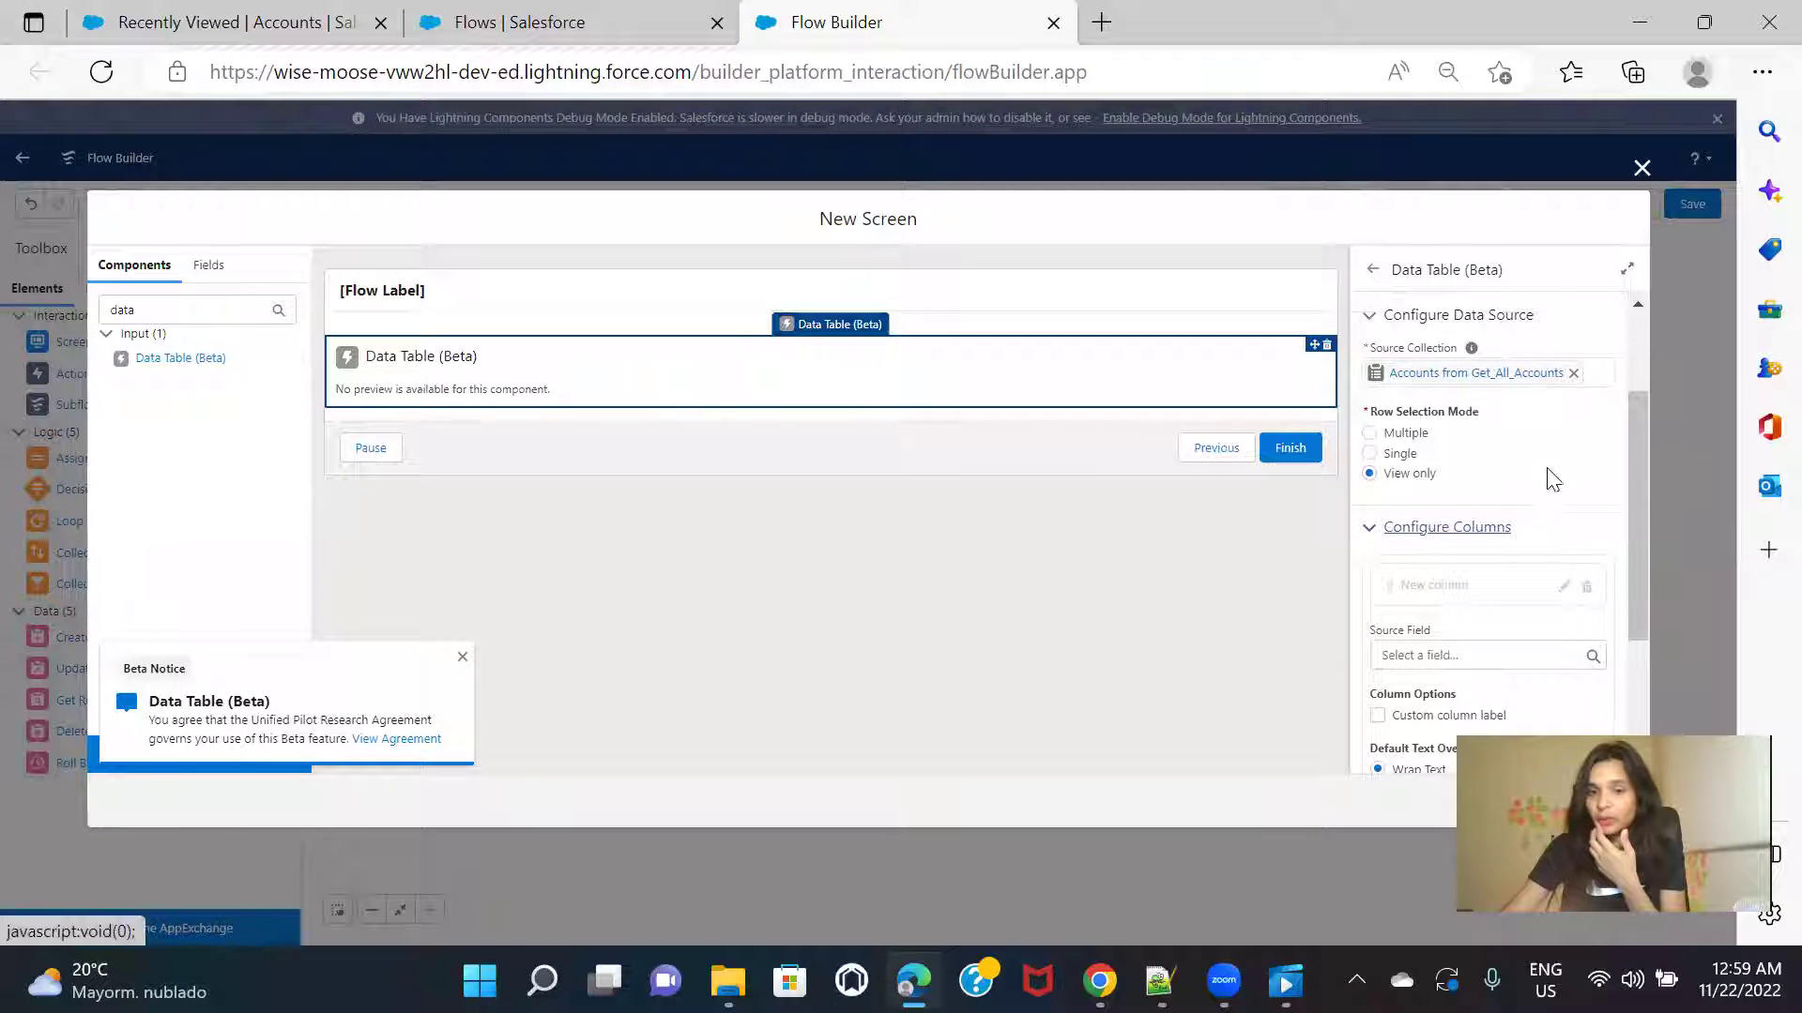
scroll(1529, 575, "down", 2)
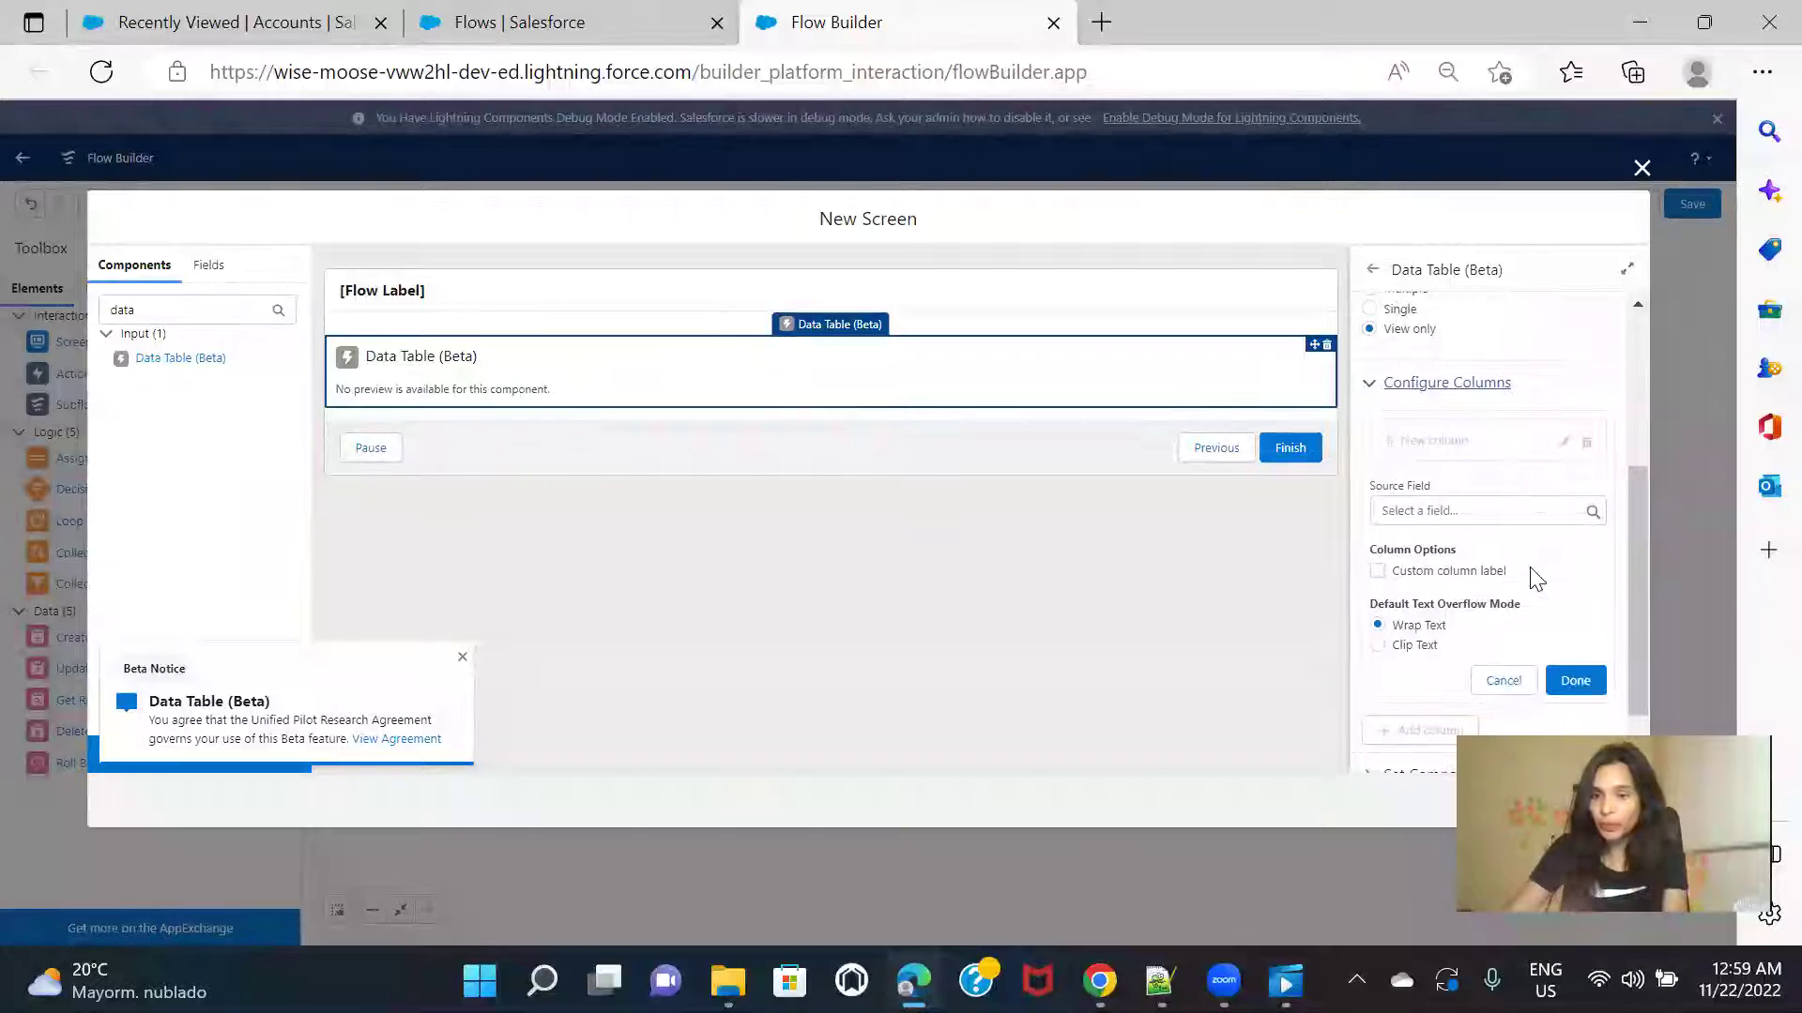
left_click(1492, 509)
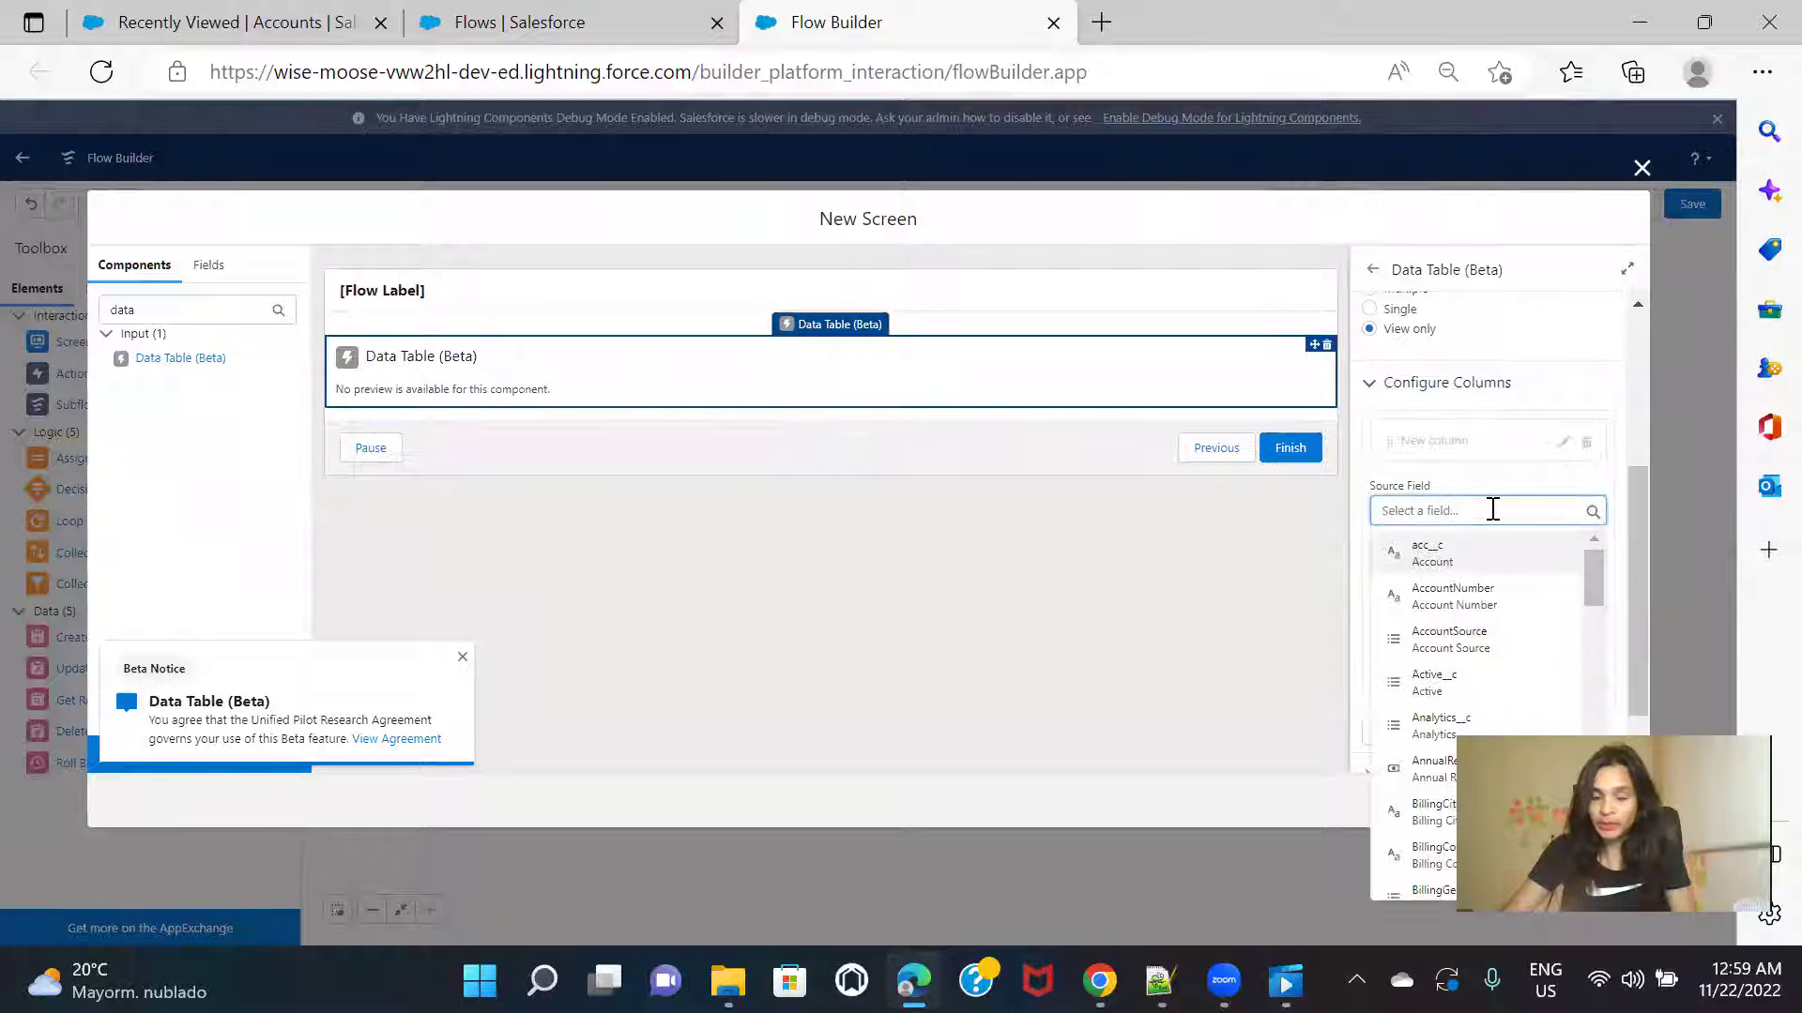
type("Name")
left_click(1445, 645)
scroll(1520, 511, "down", 1)
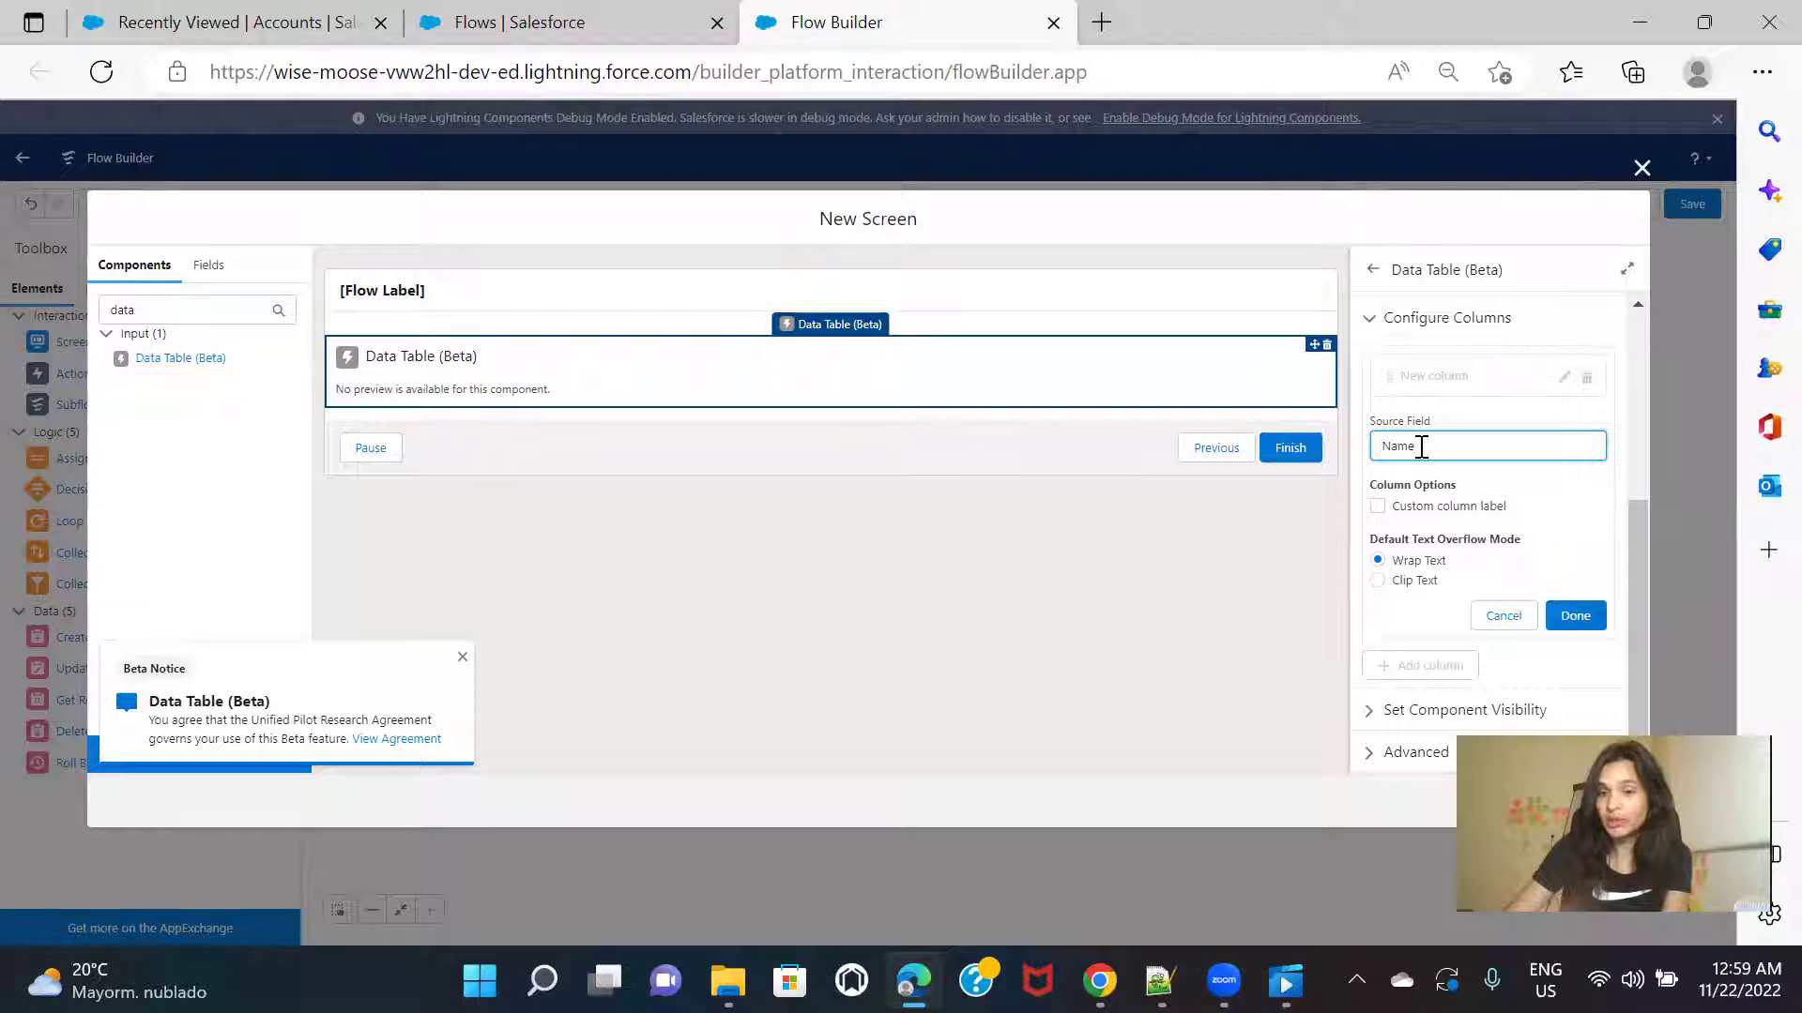
Step: Give the Name column the custom label Account Name and finish the column
left_click(1376, 508)
left_click(1432, 561)
type("Account Name")
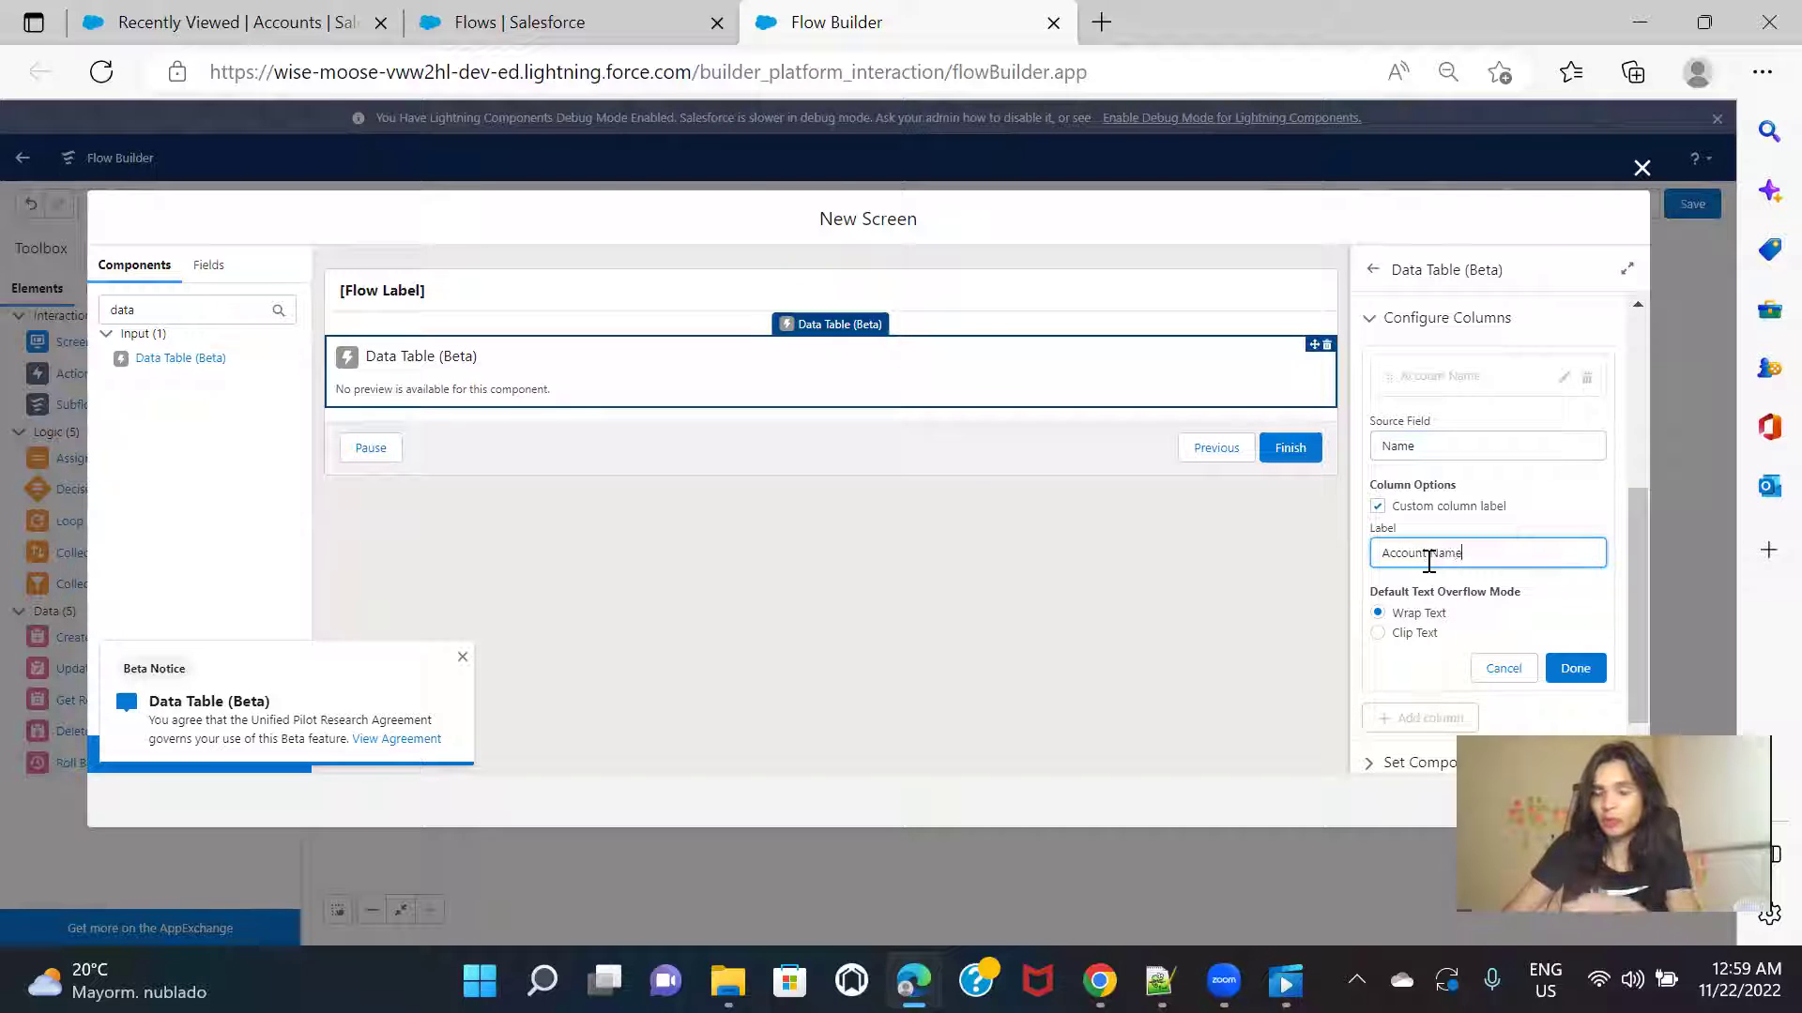
left_click(1571, 668)
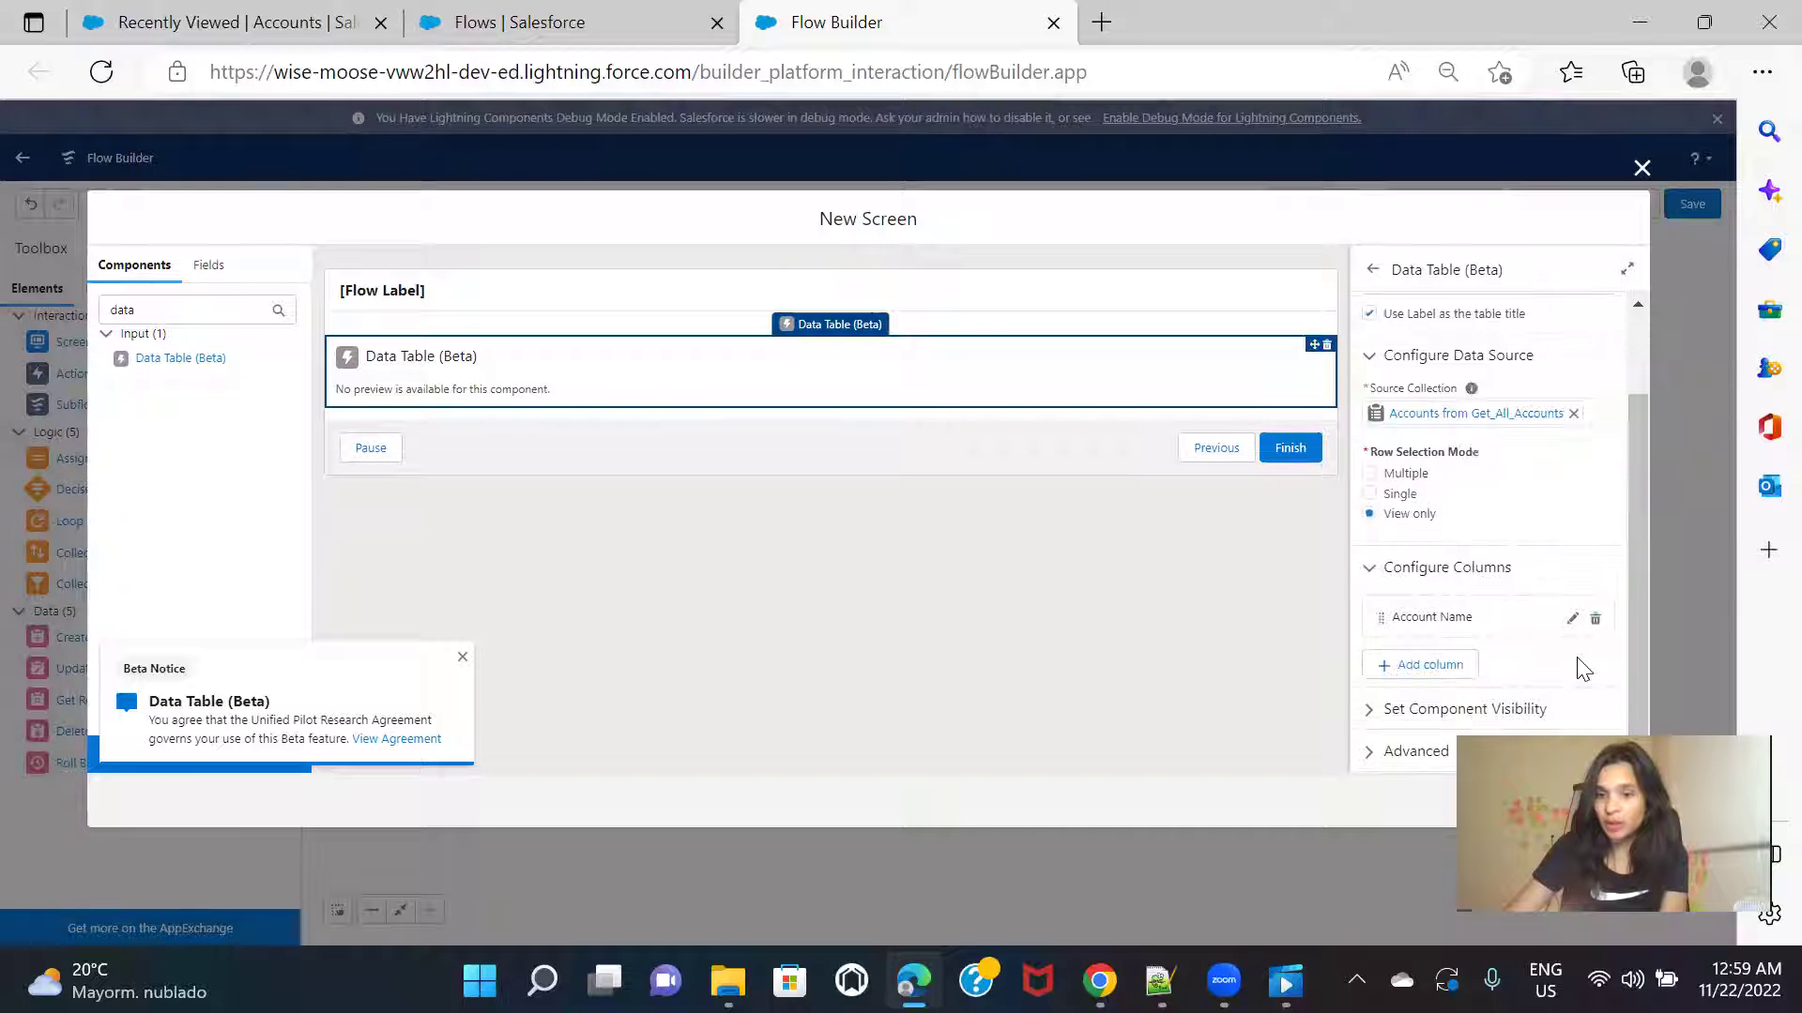
Step: Add a second data table column with the Phone field as its source
left_click(1430, 664)
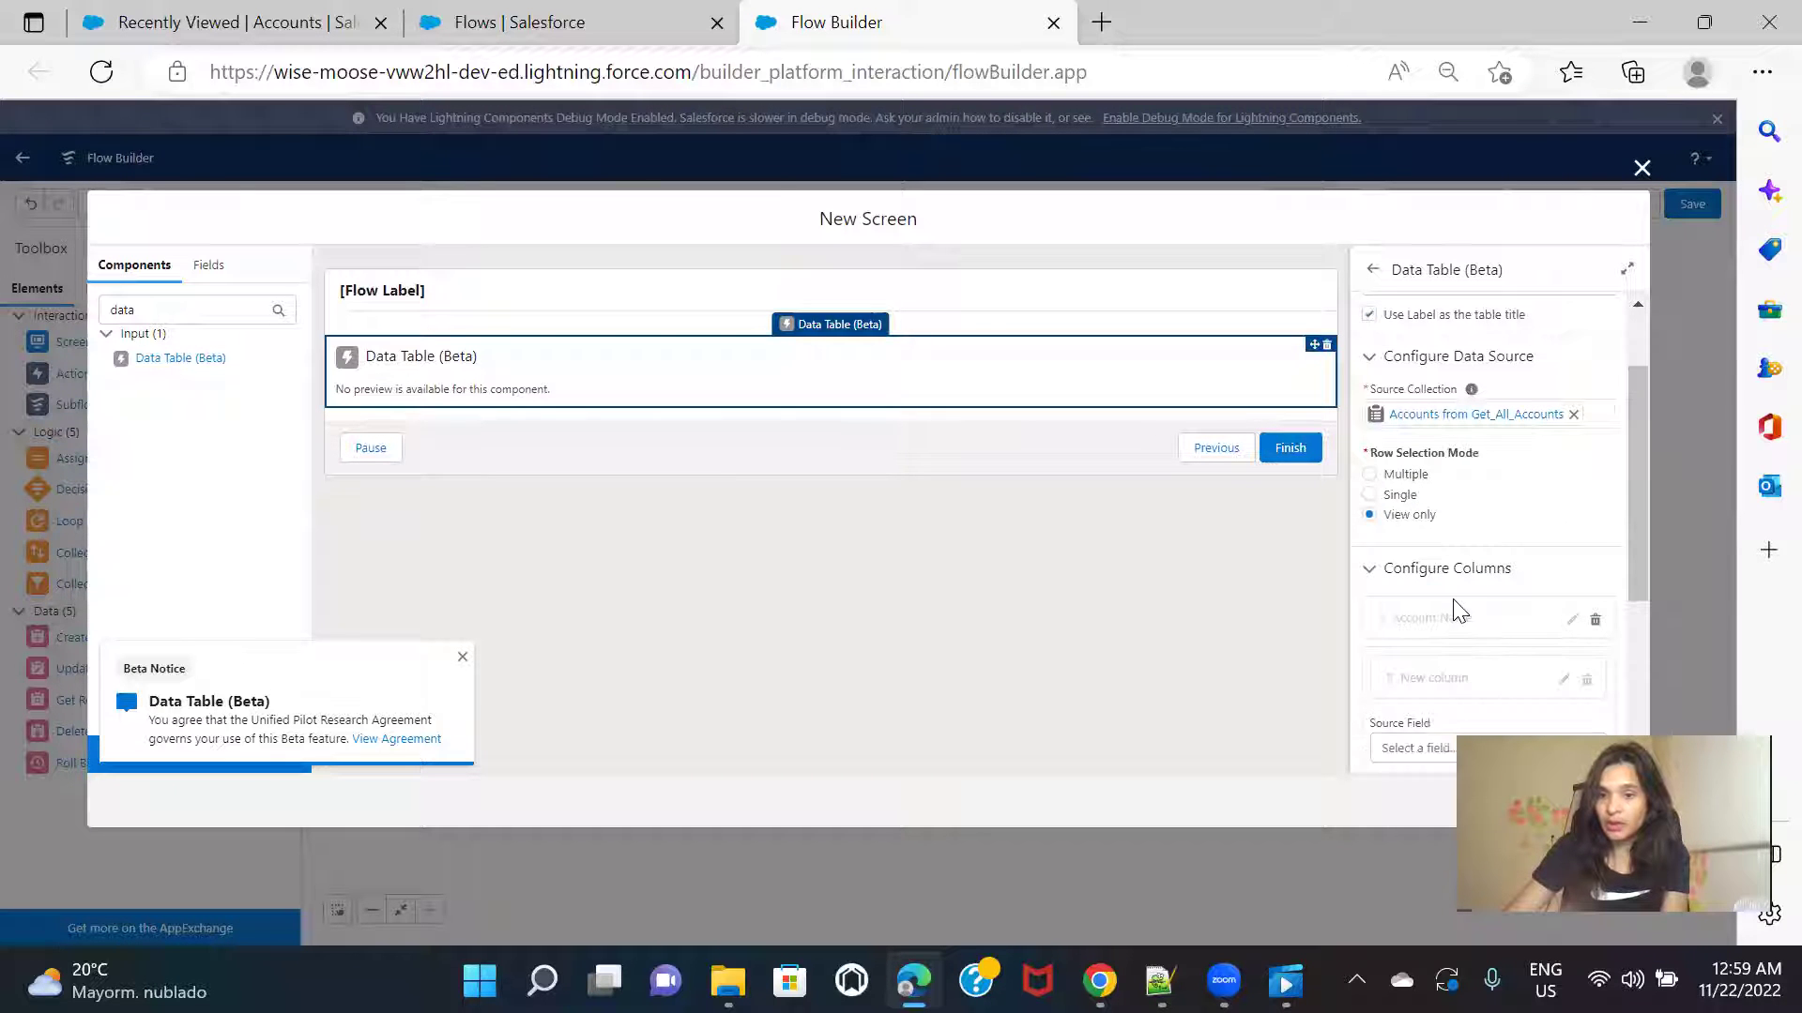
scroll(1454, 638, "down", 2)
left_click(1442, 532)
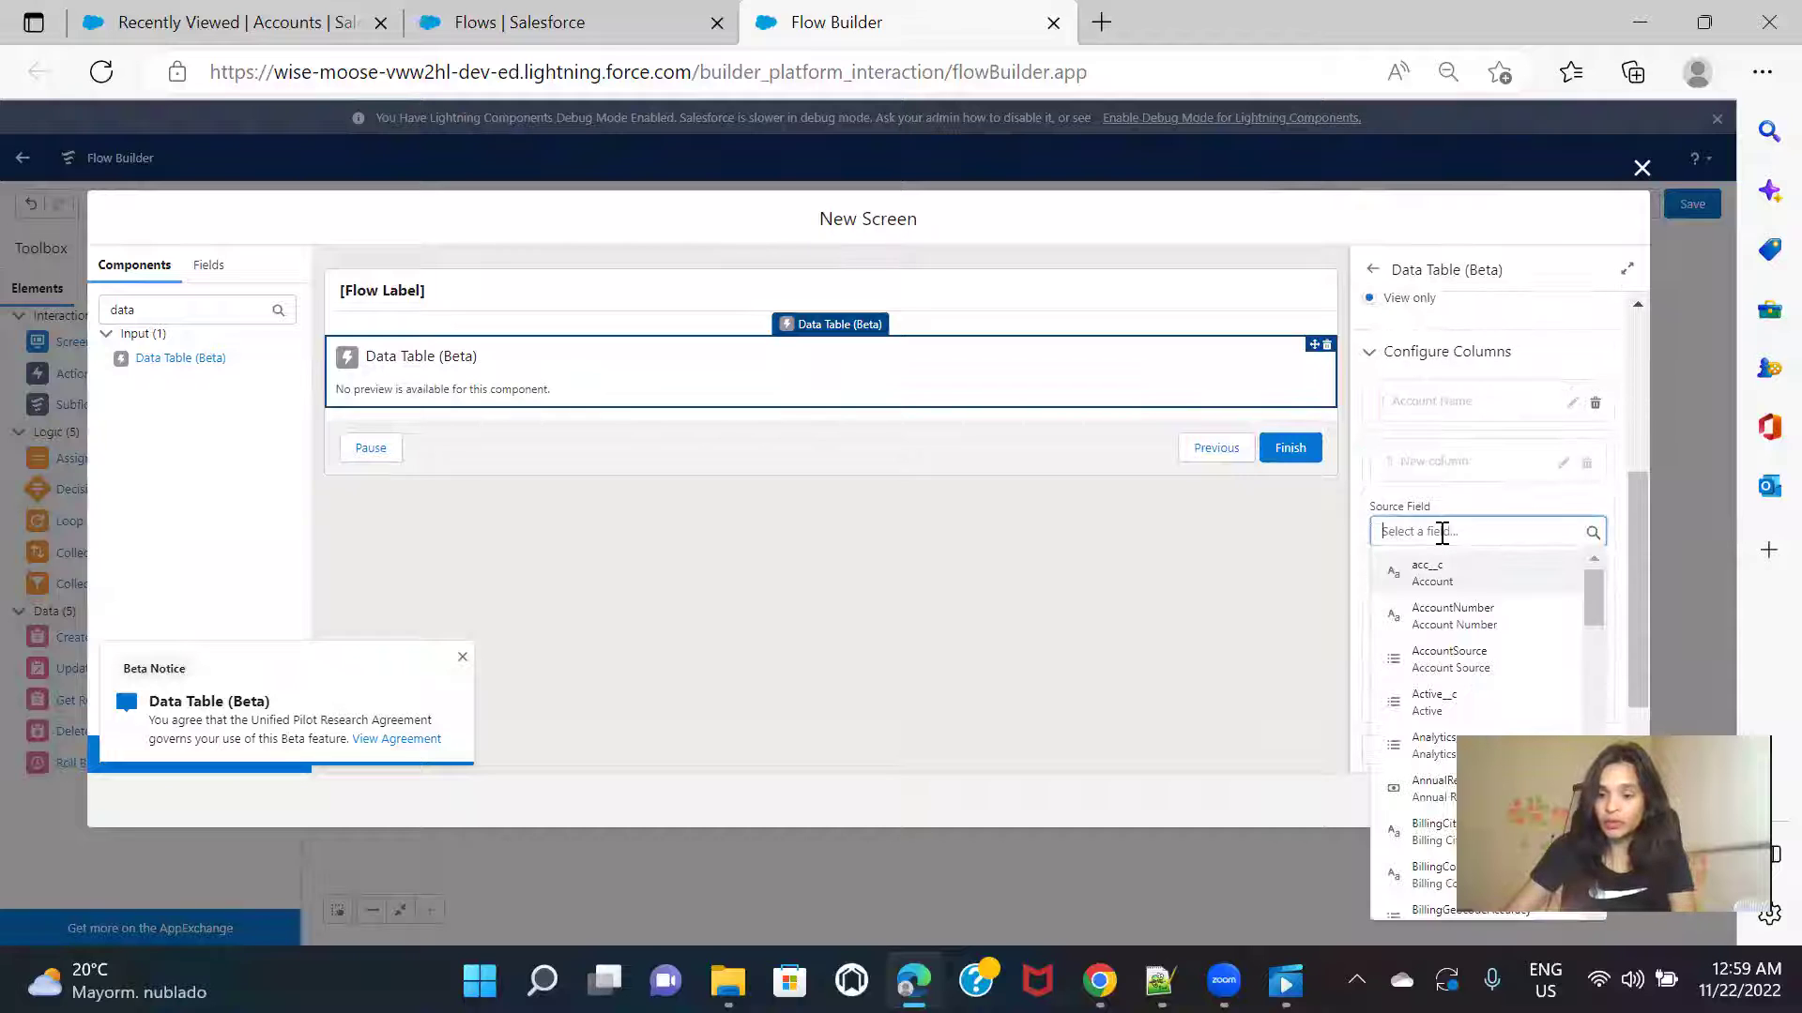
type("pho")
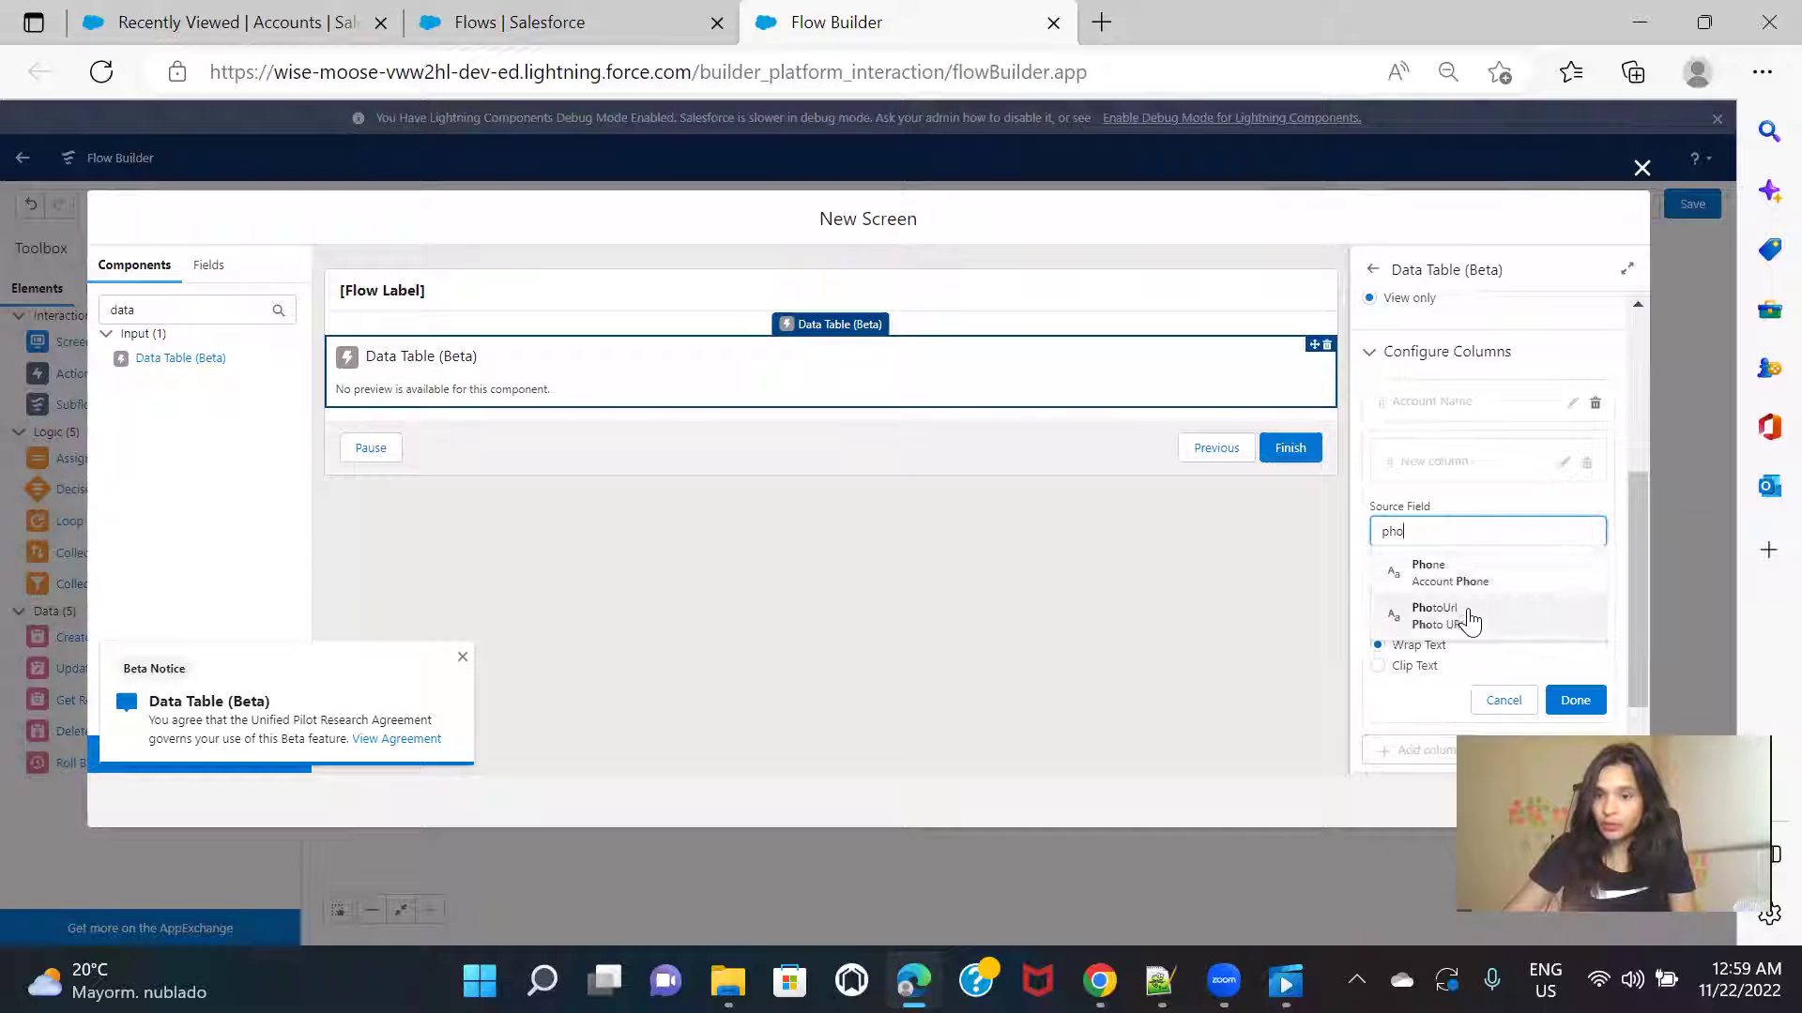
left_click(1484, 569)
left_click(1556, 698)
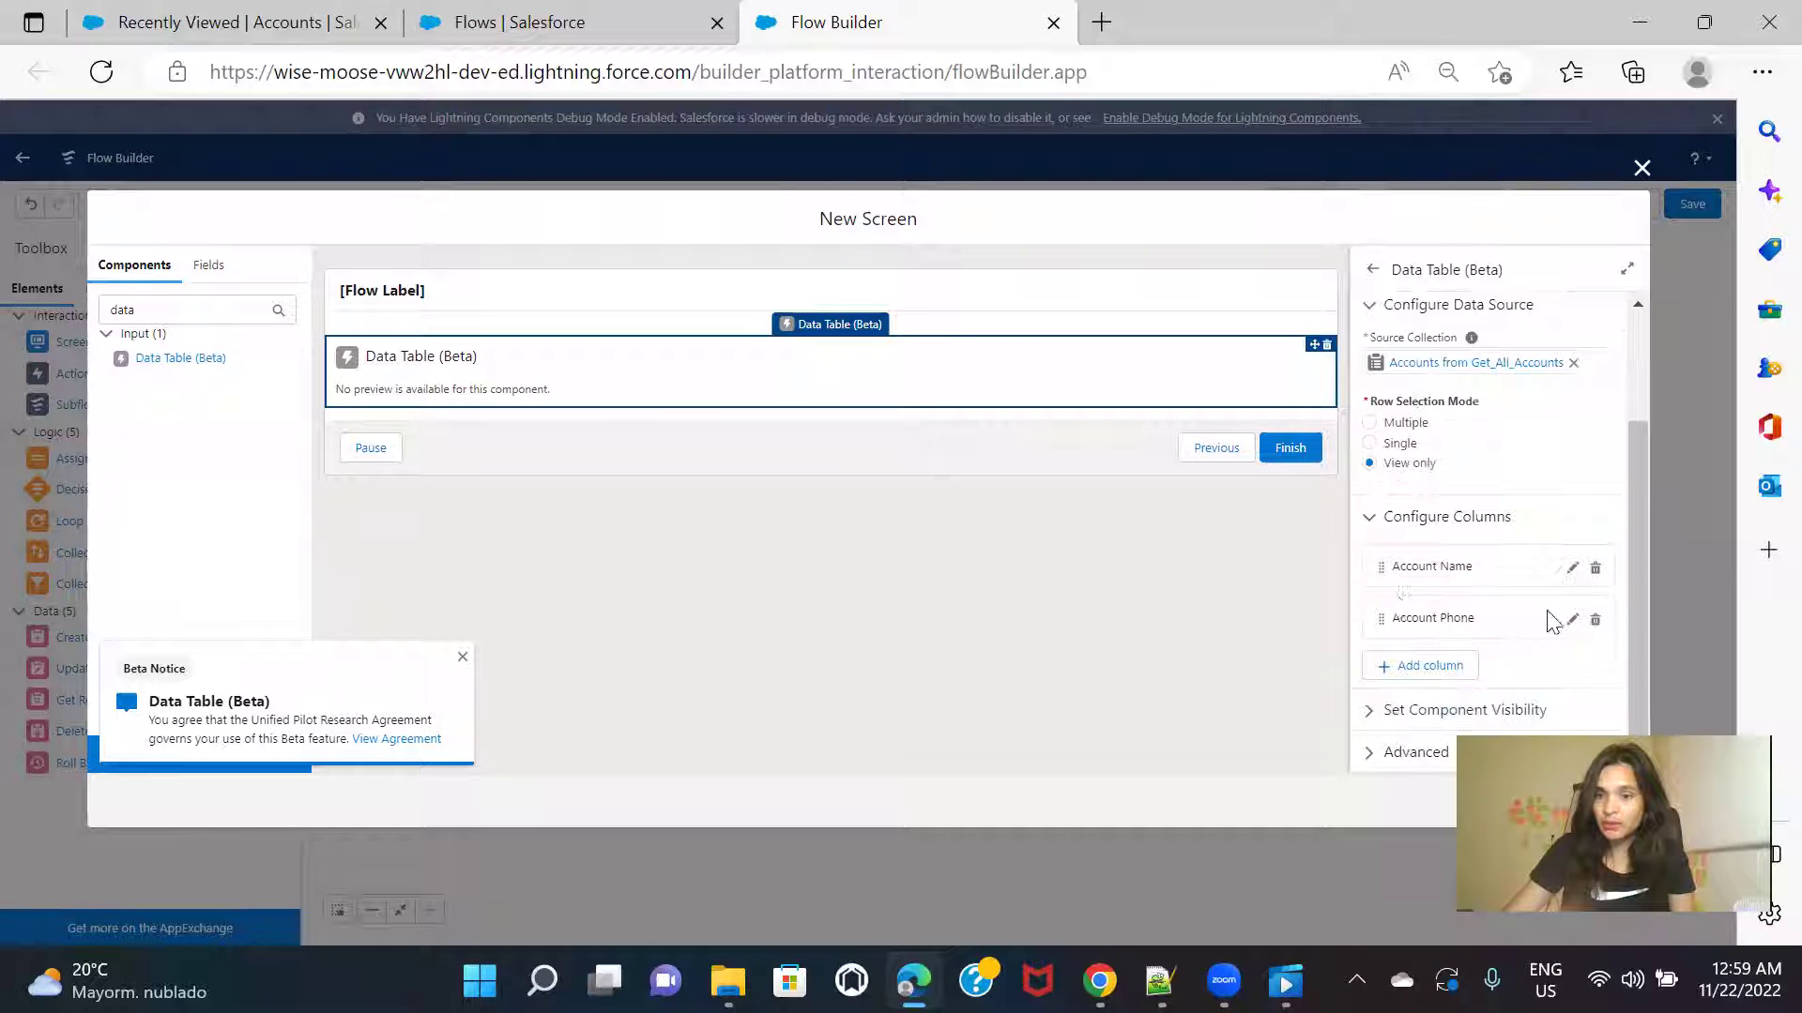
Step: Add a third data table column from the CreatedDate field and finish the userscreen1 screen
left_click(1443, 674)
left_click(1452, 675)
type("crea")
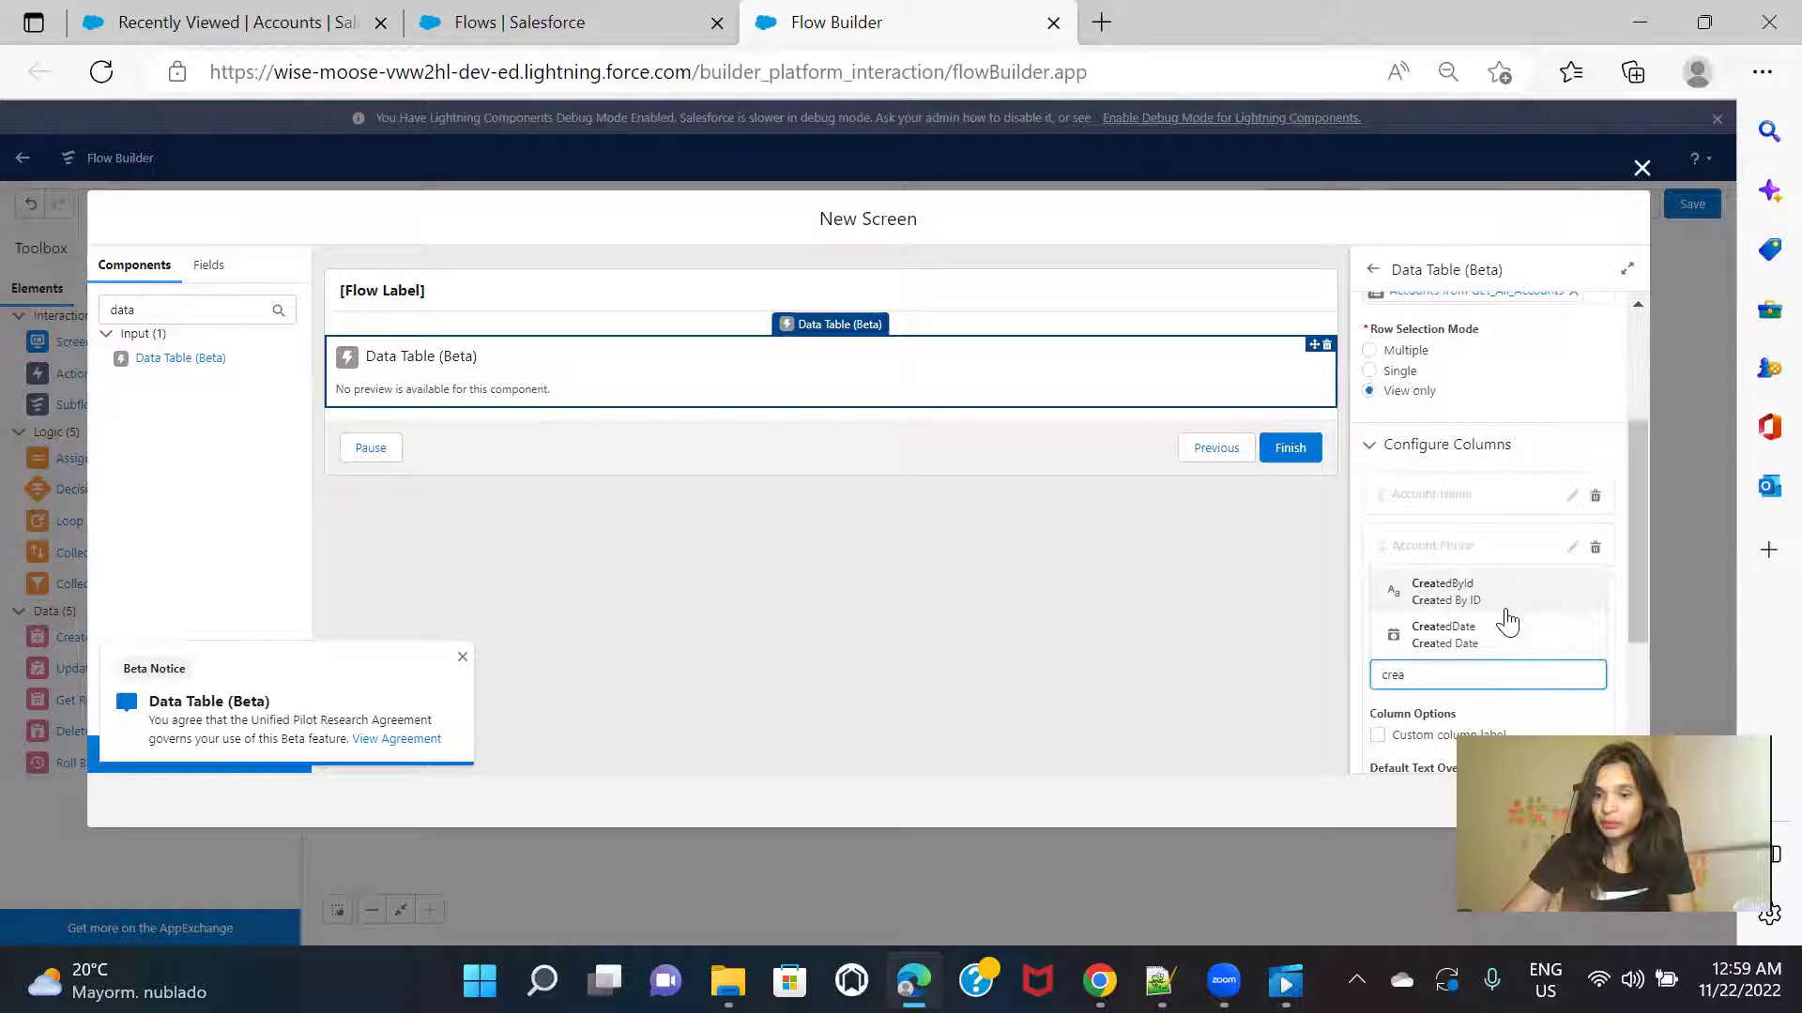
left_click(1501, 645)
left_click(1569, 629)
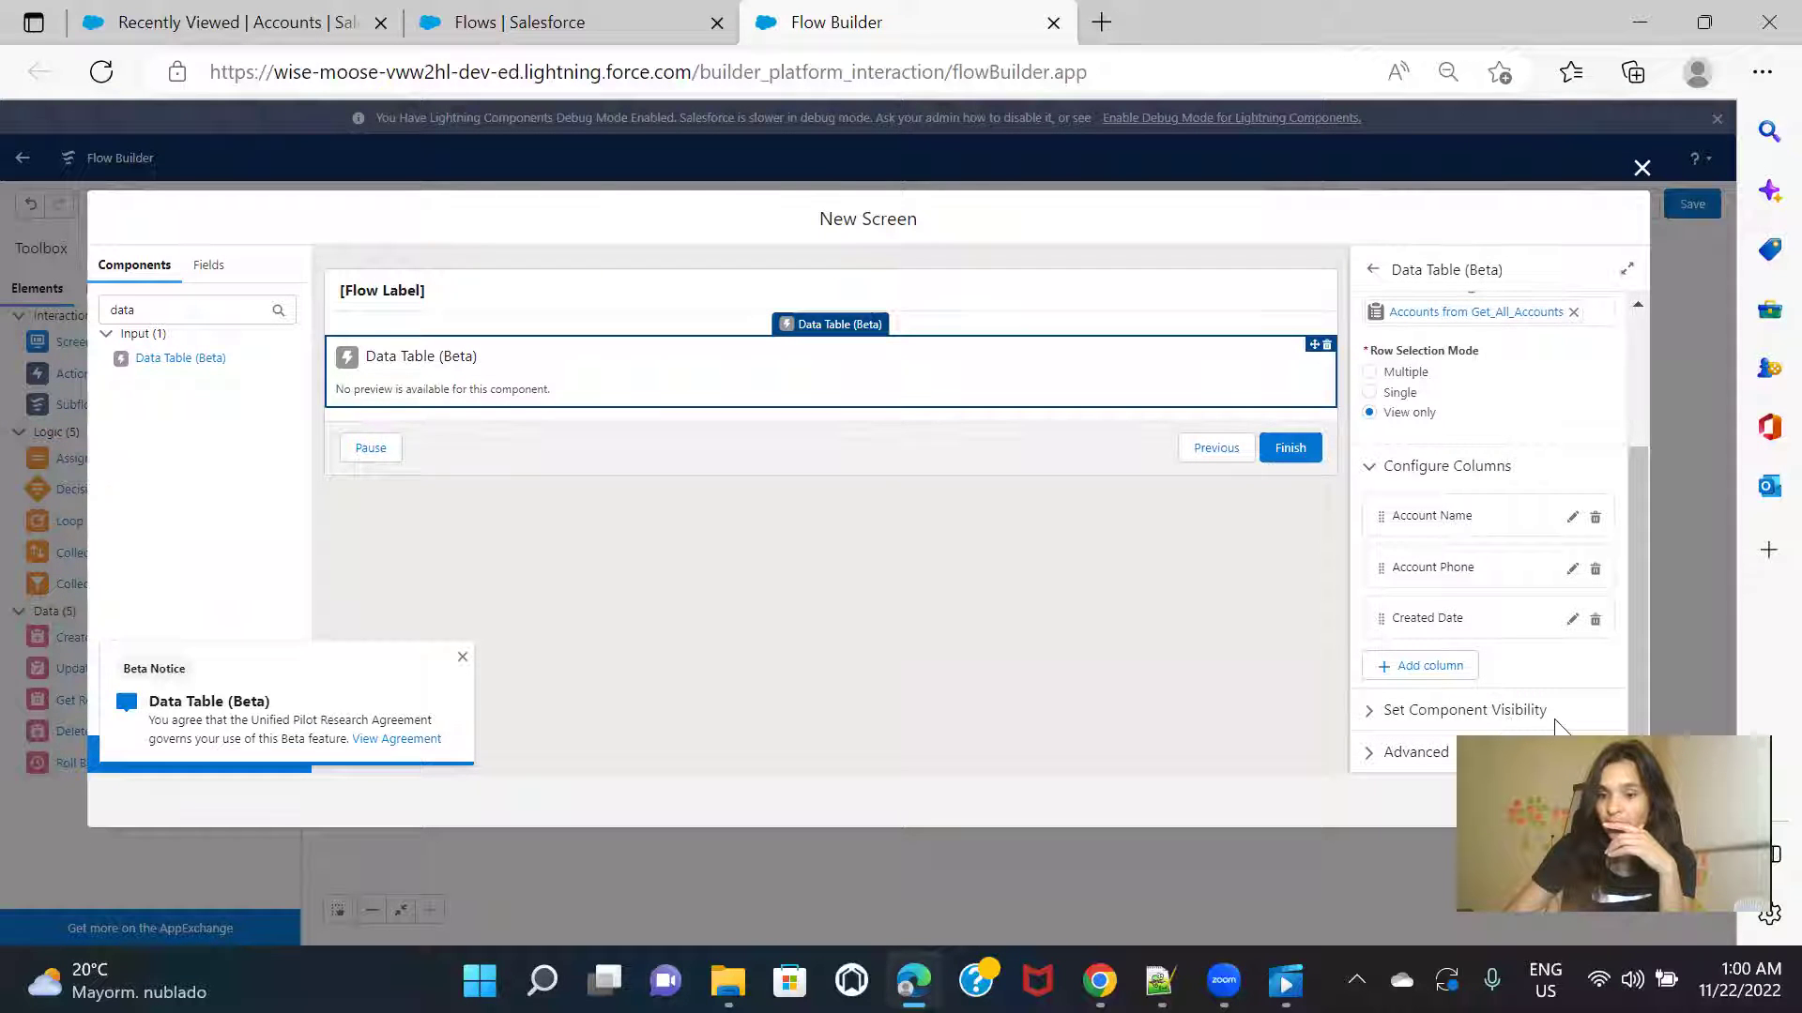
left_click(1602, 801)
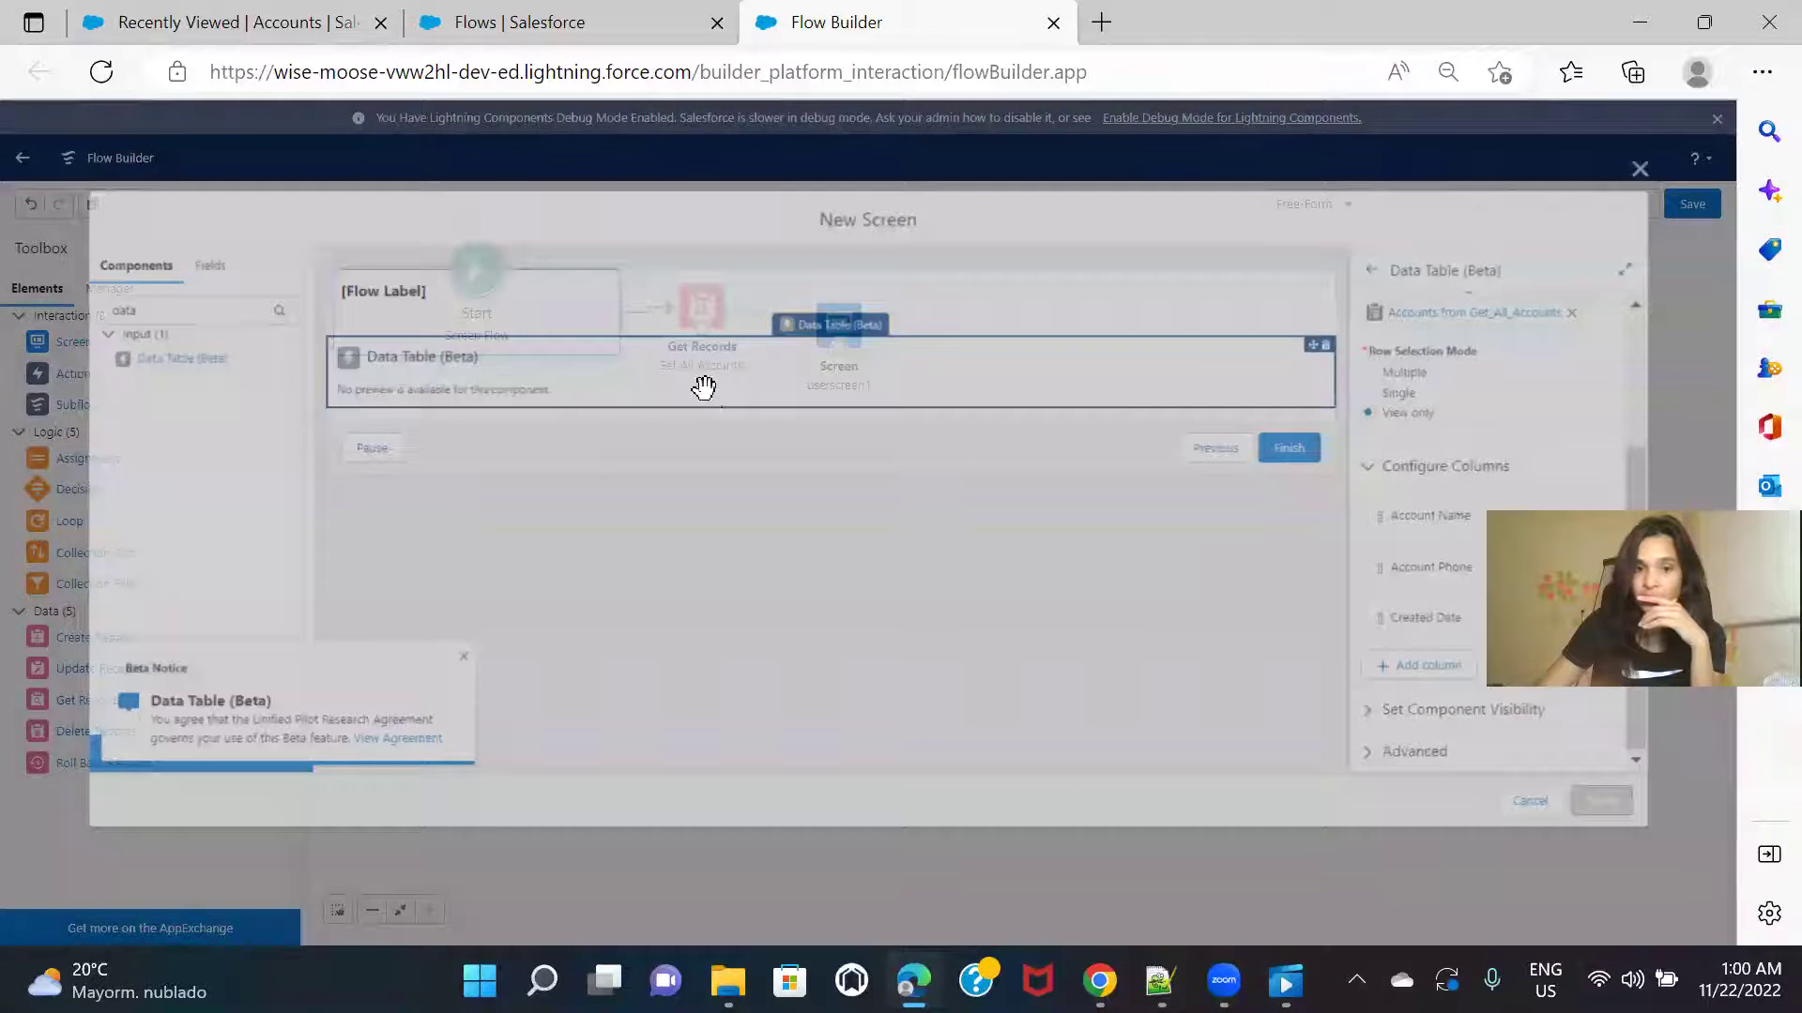
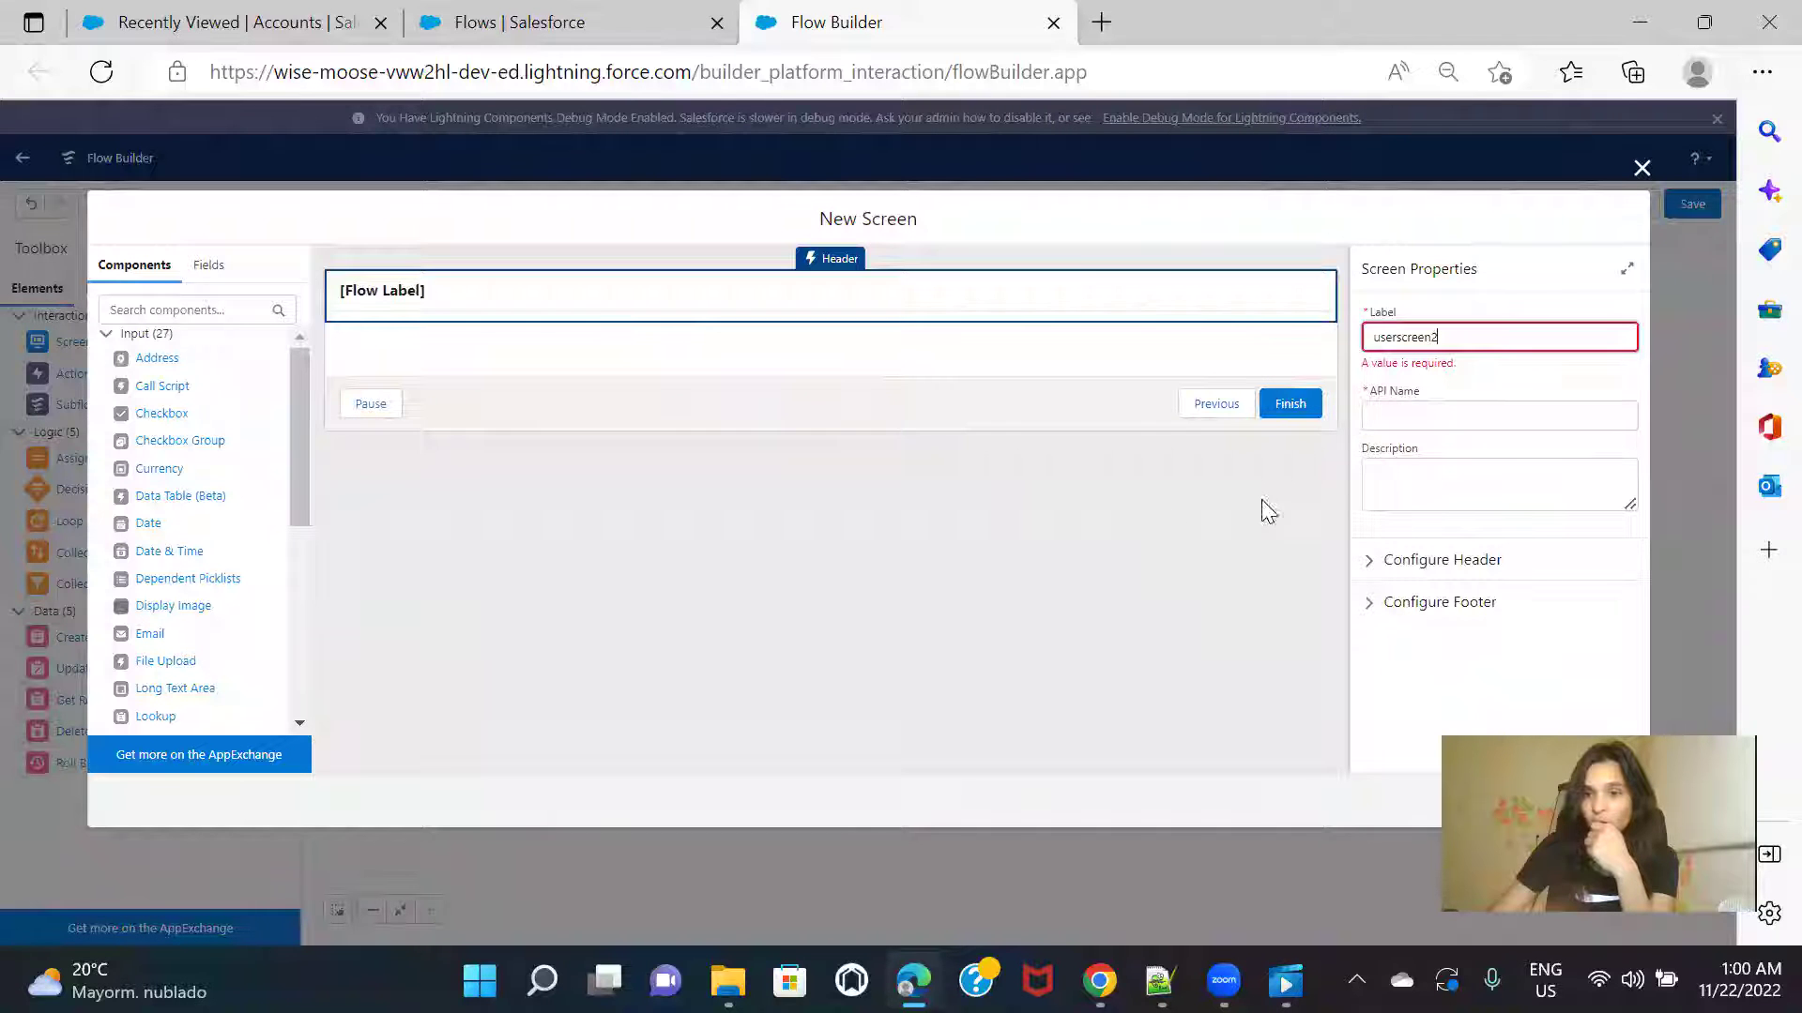
Step: Add a second screen element labelled userscreen2 and save the flow with the label Data Table for Accounts
left_click(1572, 403)
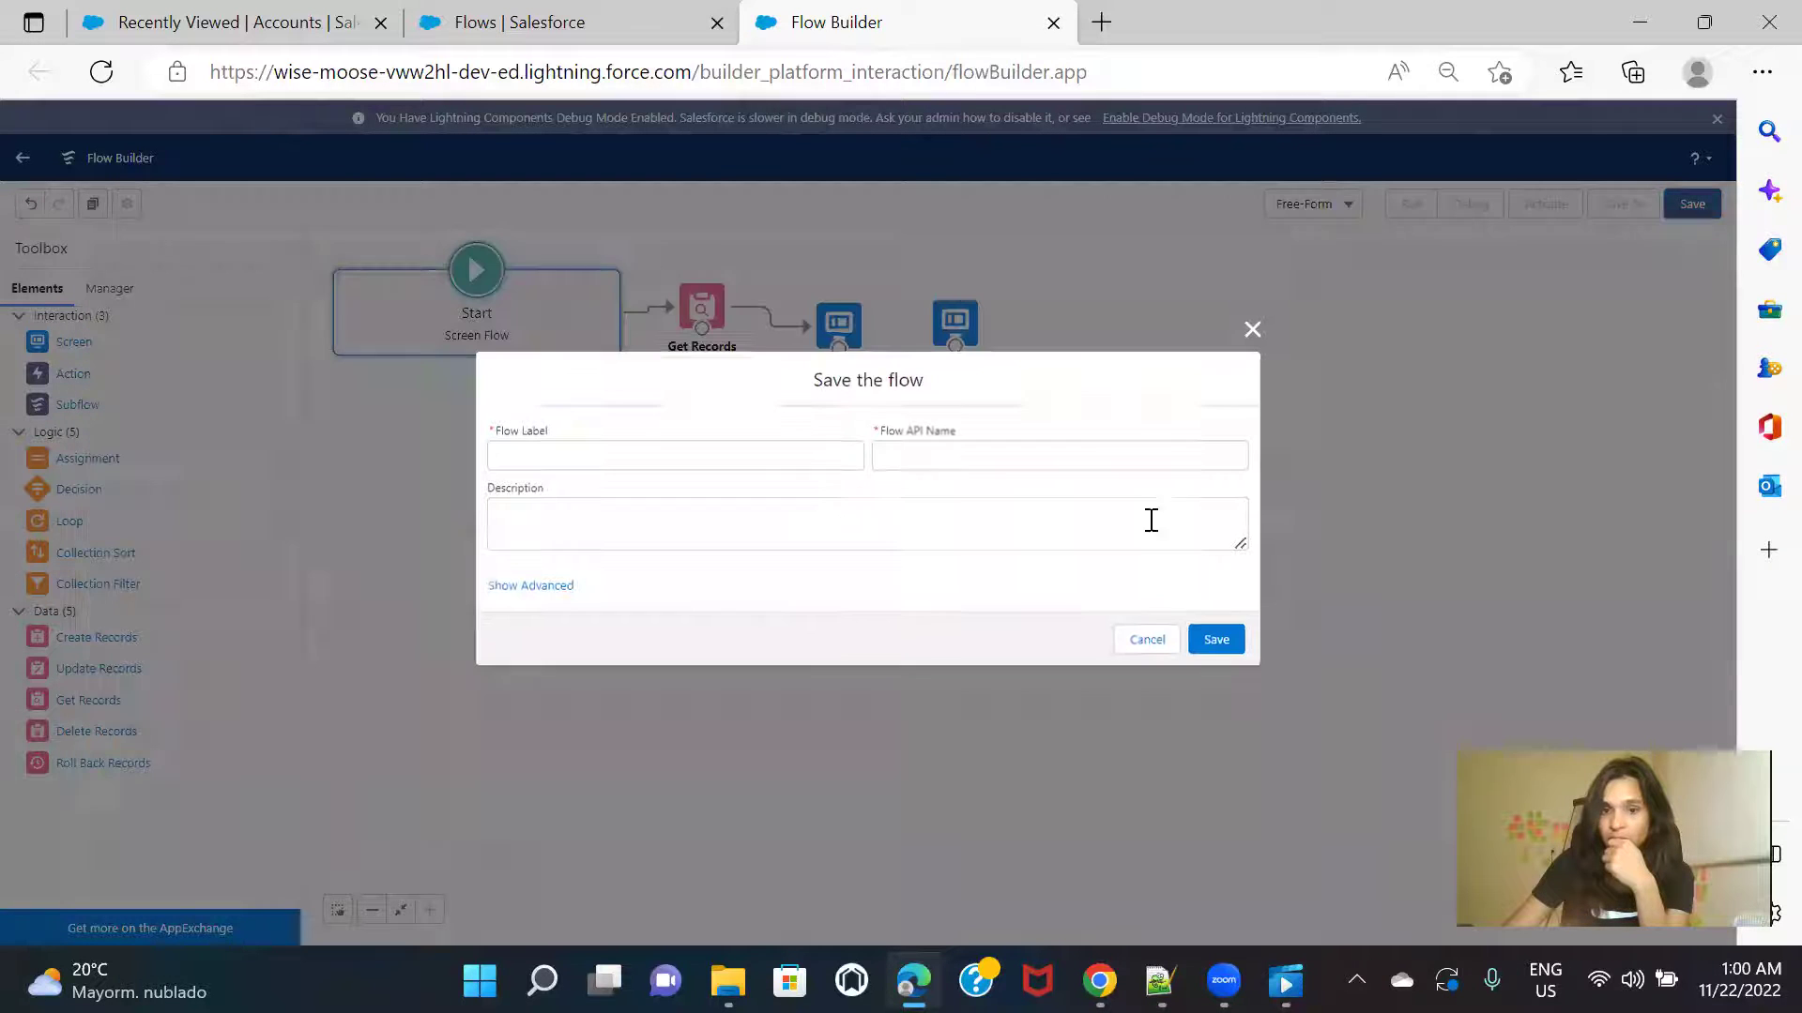
left_click(726, 454)
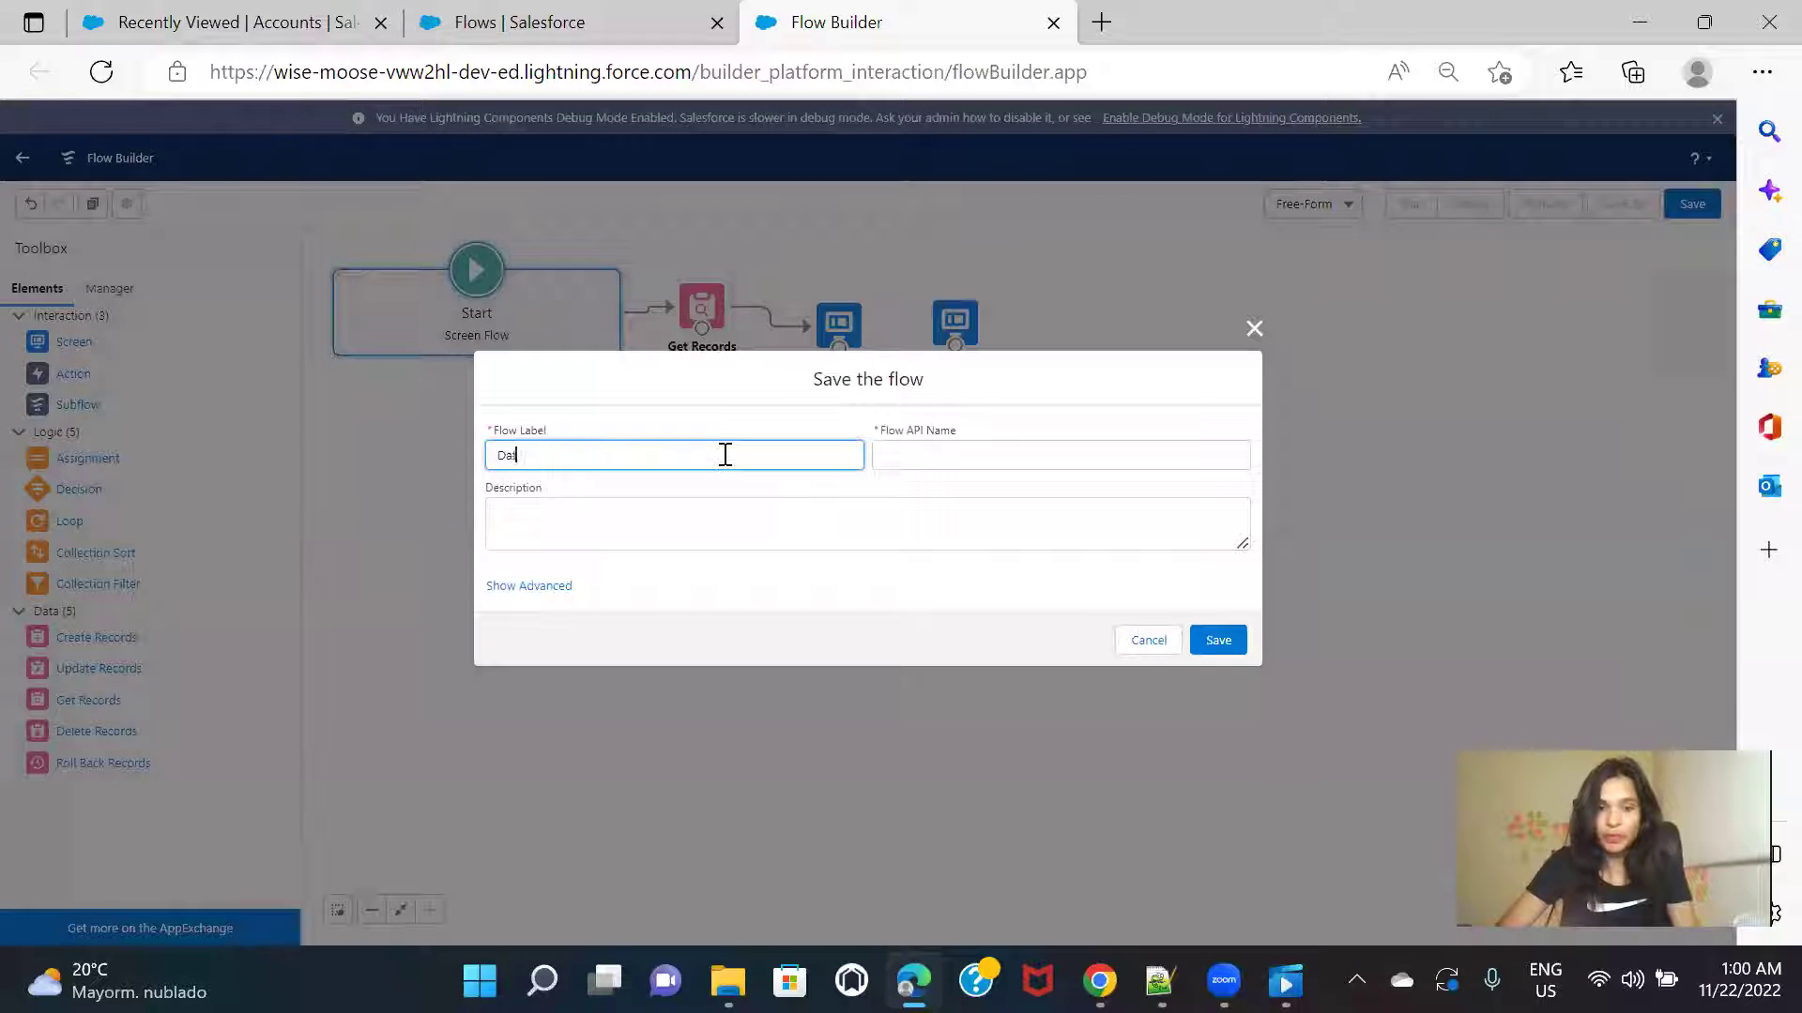
type("Data Table fr")
type("r Accounts")
left_click(1081, 564)
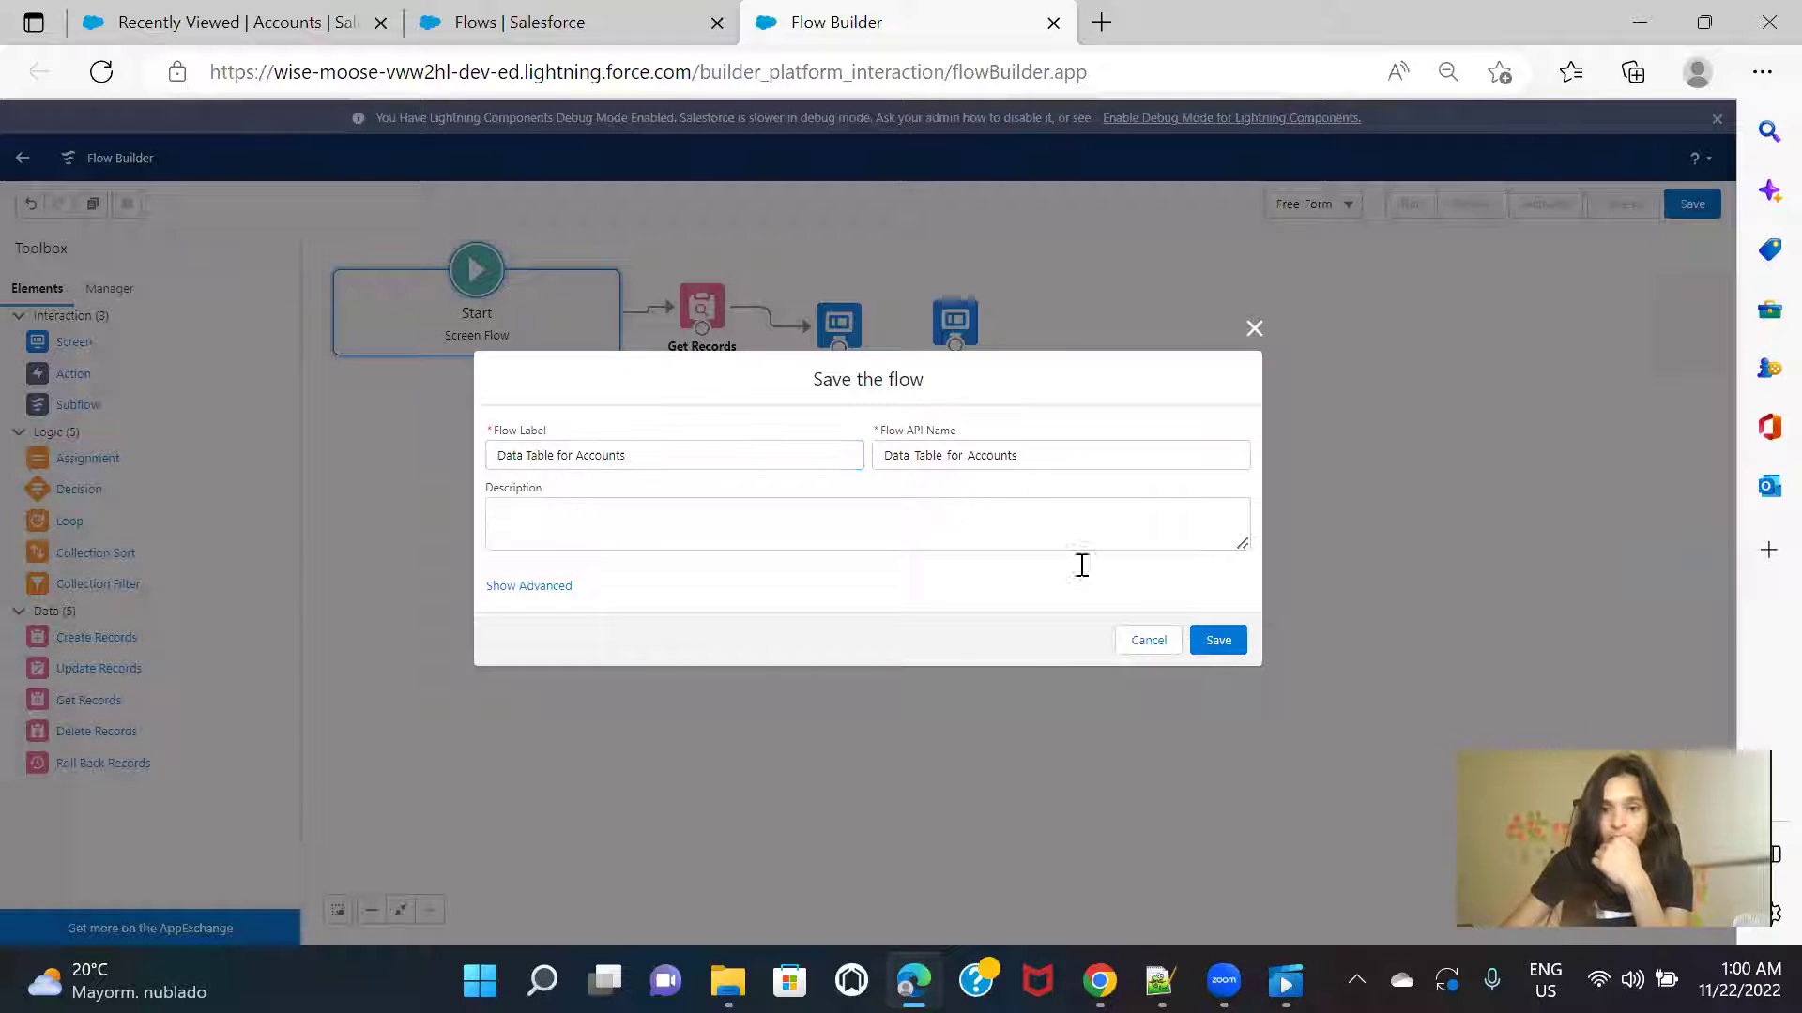
left_click(1241, 656)
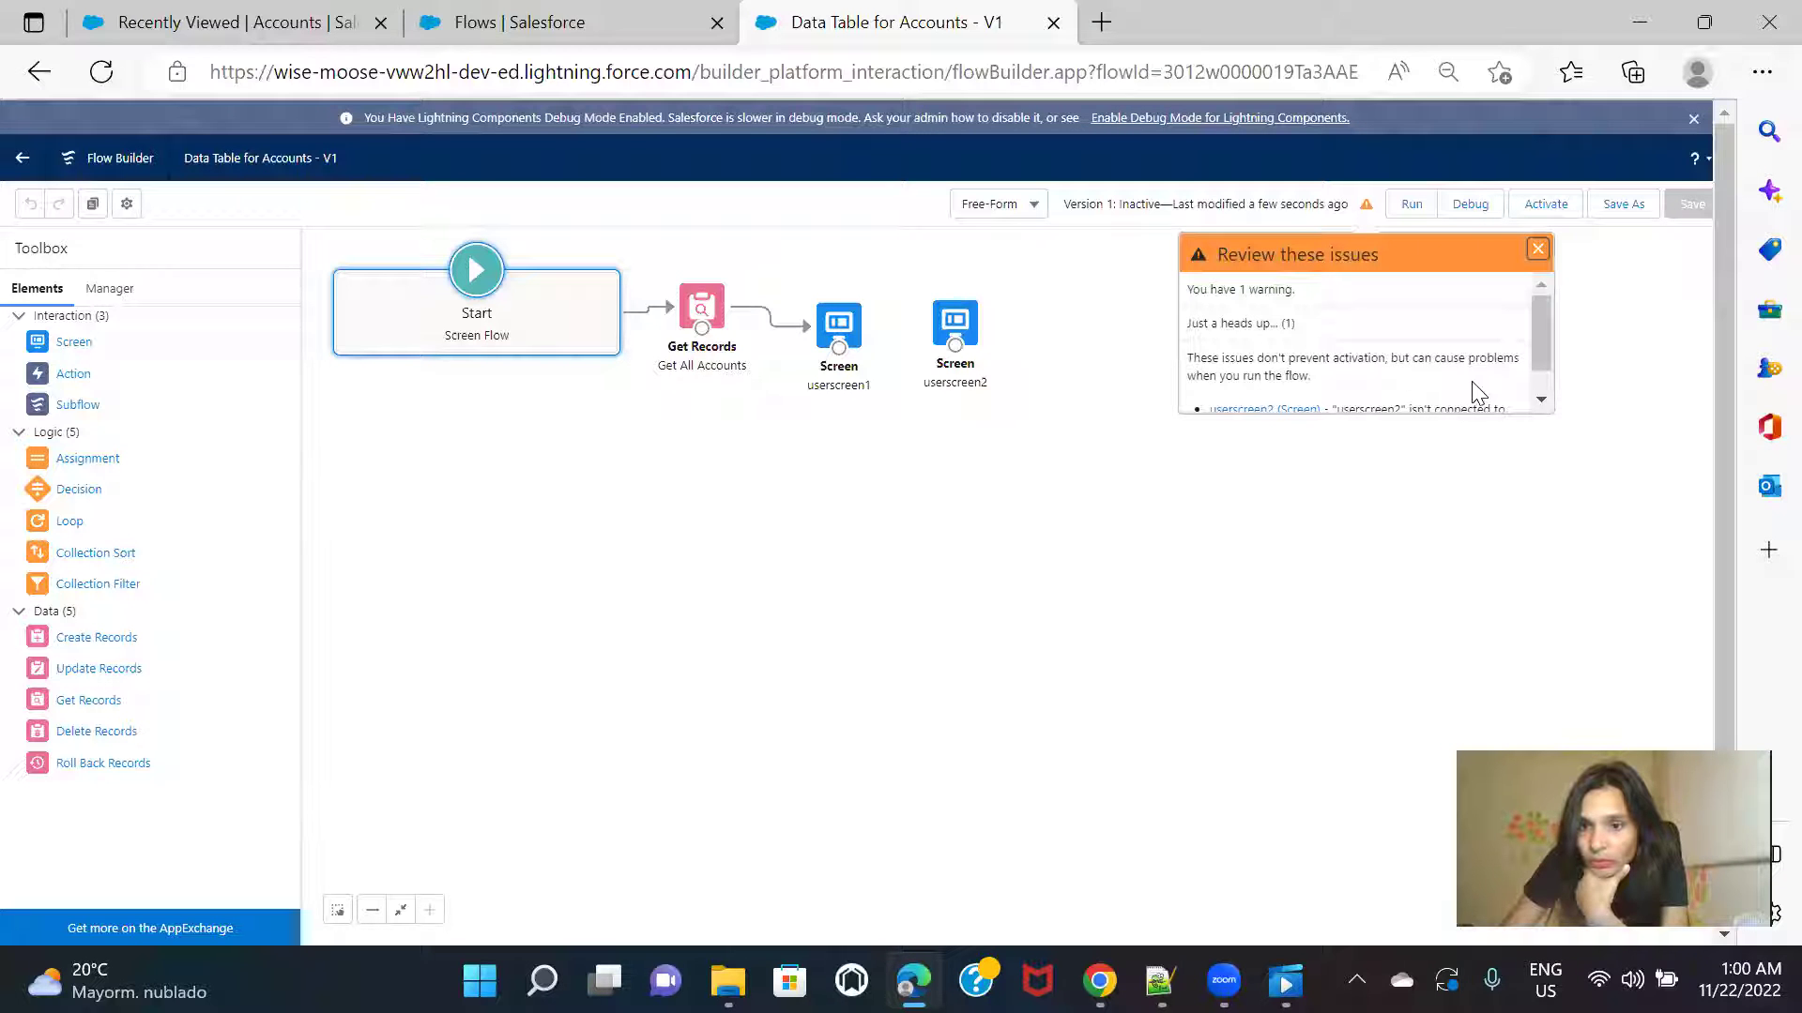
Step: Connect userscreen1 to userscreen2, then save and activate the flow
scroll(1476, 392, "down", 1)
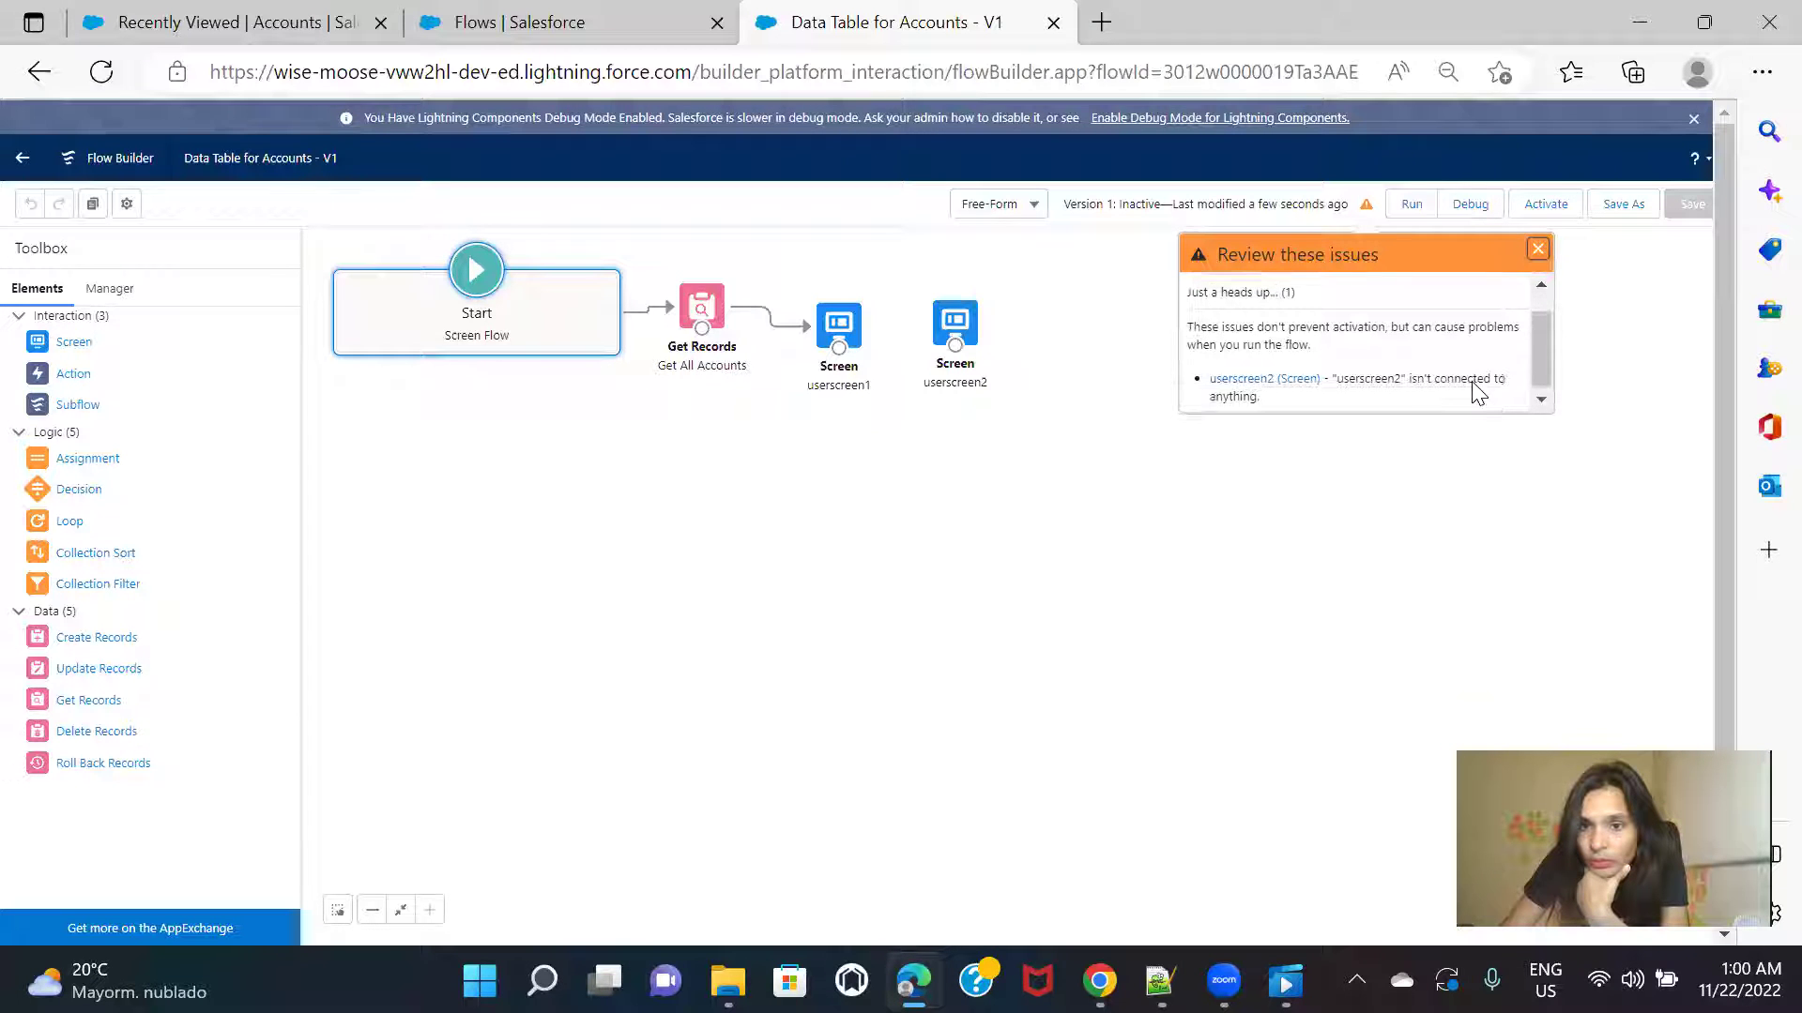
left_click(1538, 249)
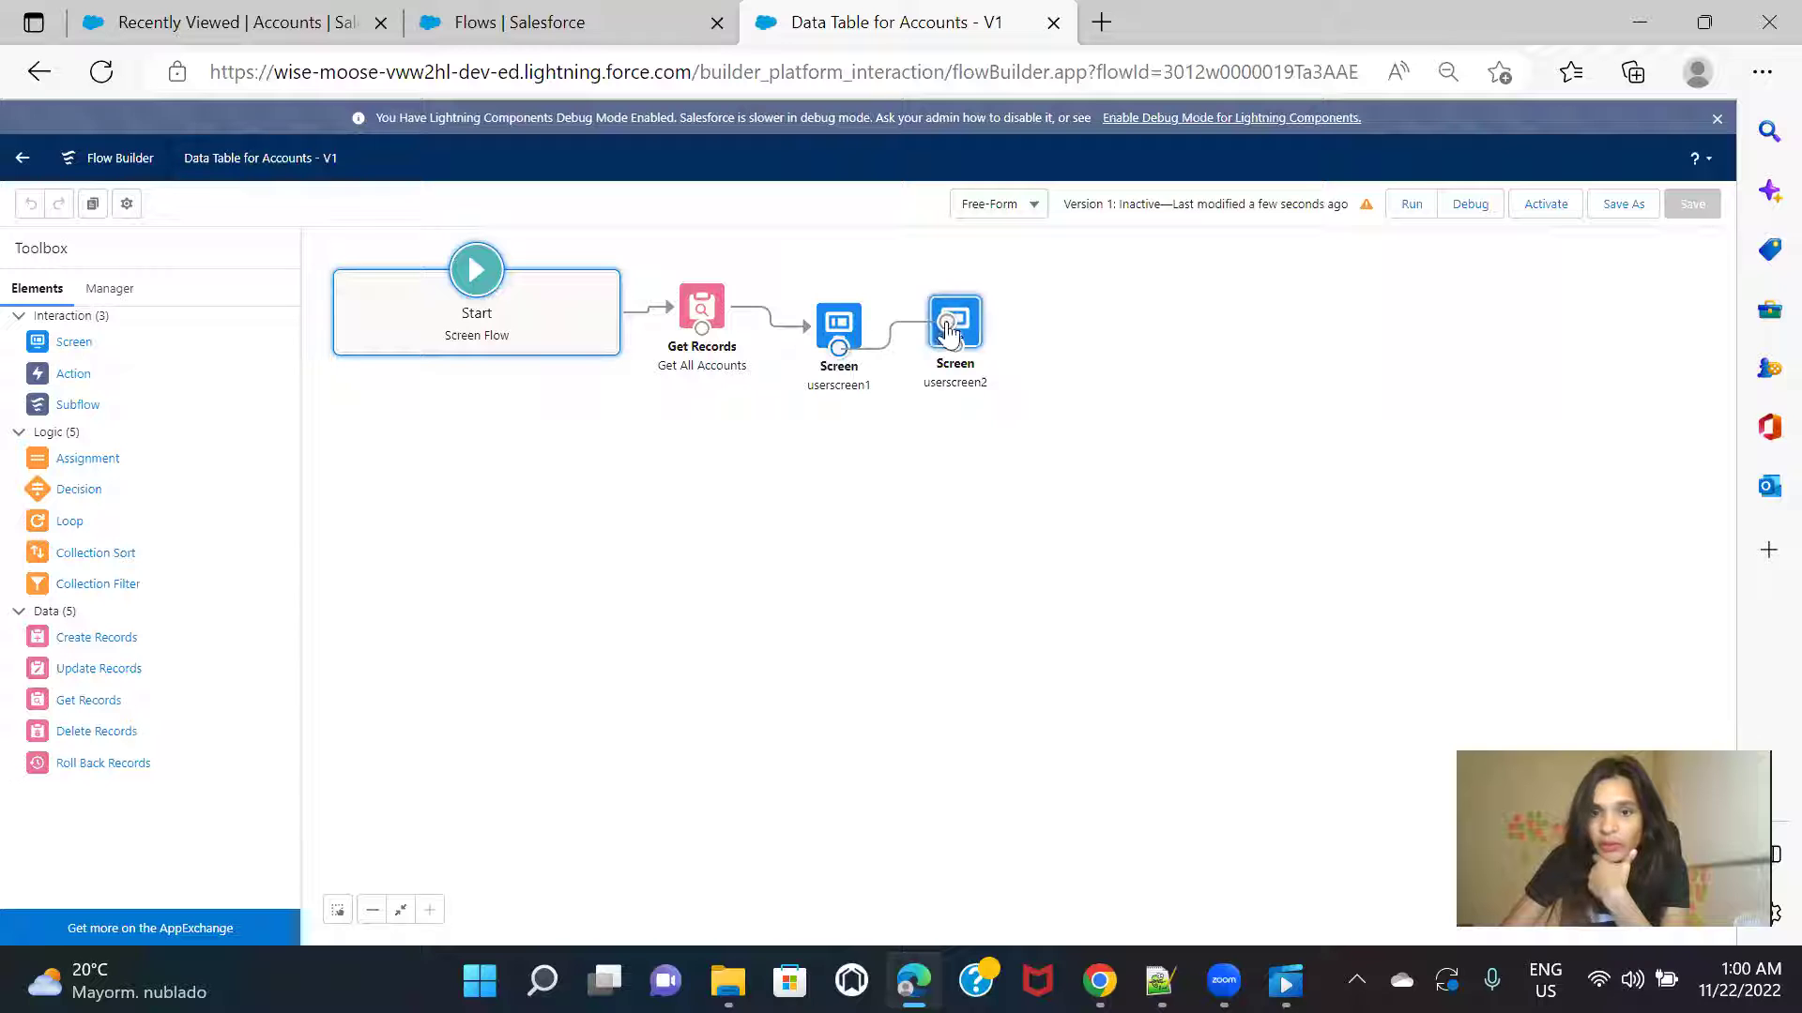
left_click_drag(947, 331, 950, 328)
left_click(1692, 205)
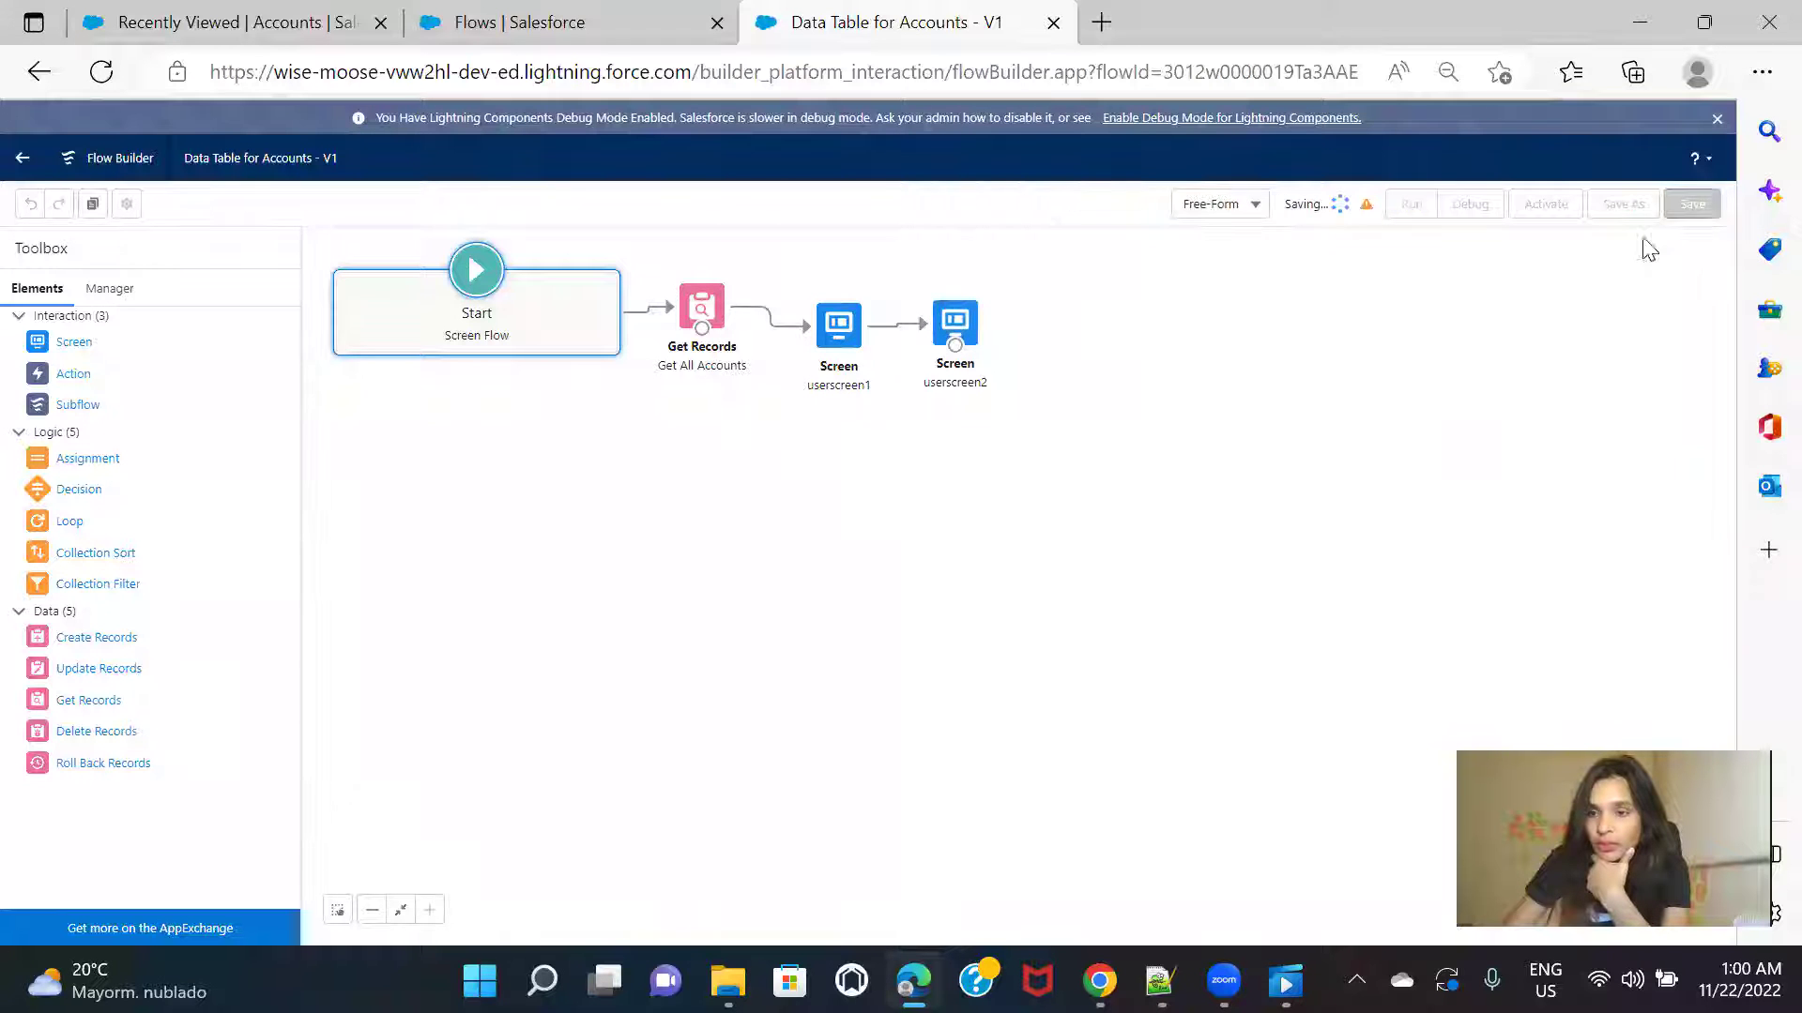
left_click(1547, 205)
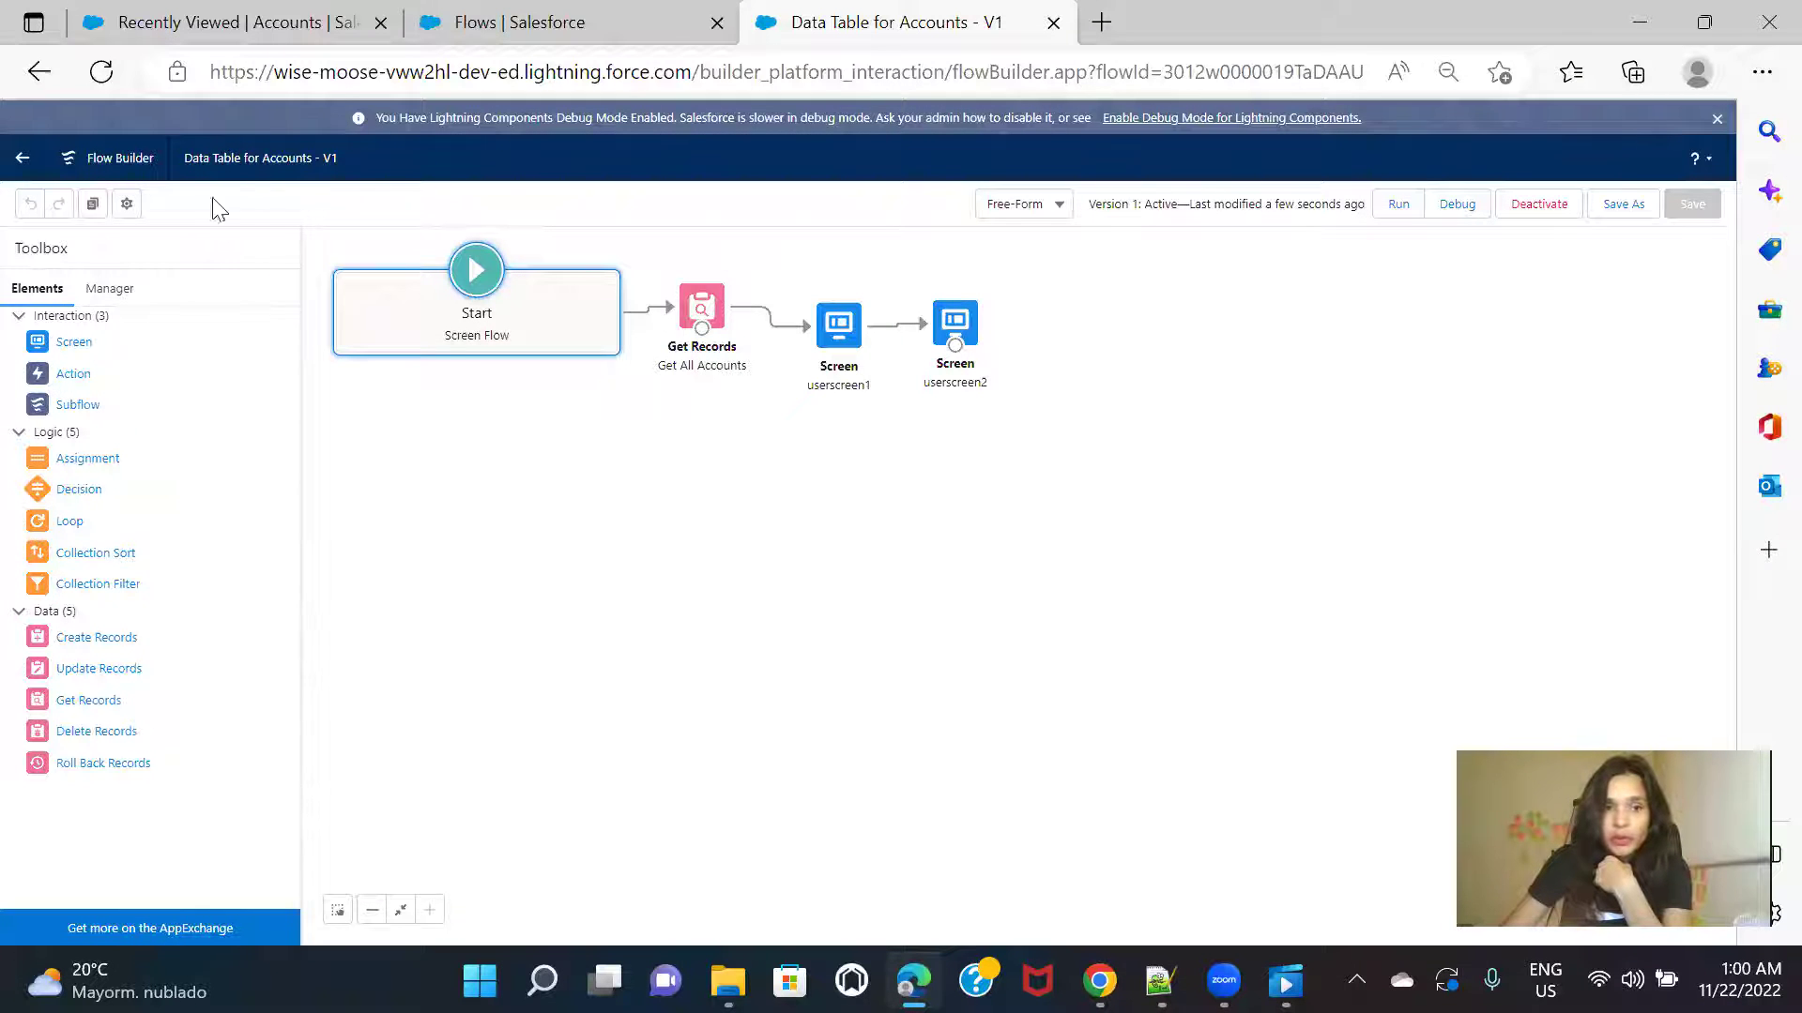
Step: Go to the Service app's home page and open it for editing in Lightning App Builder
left_click(246, 25)
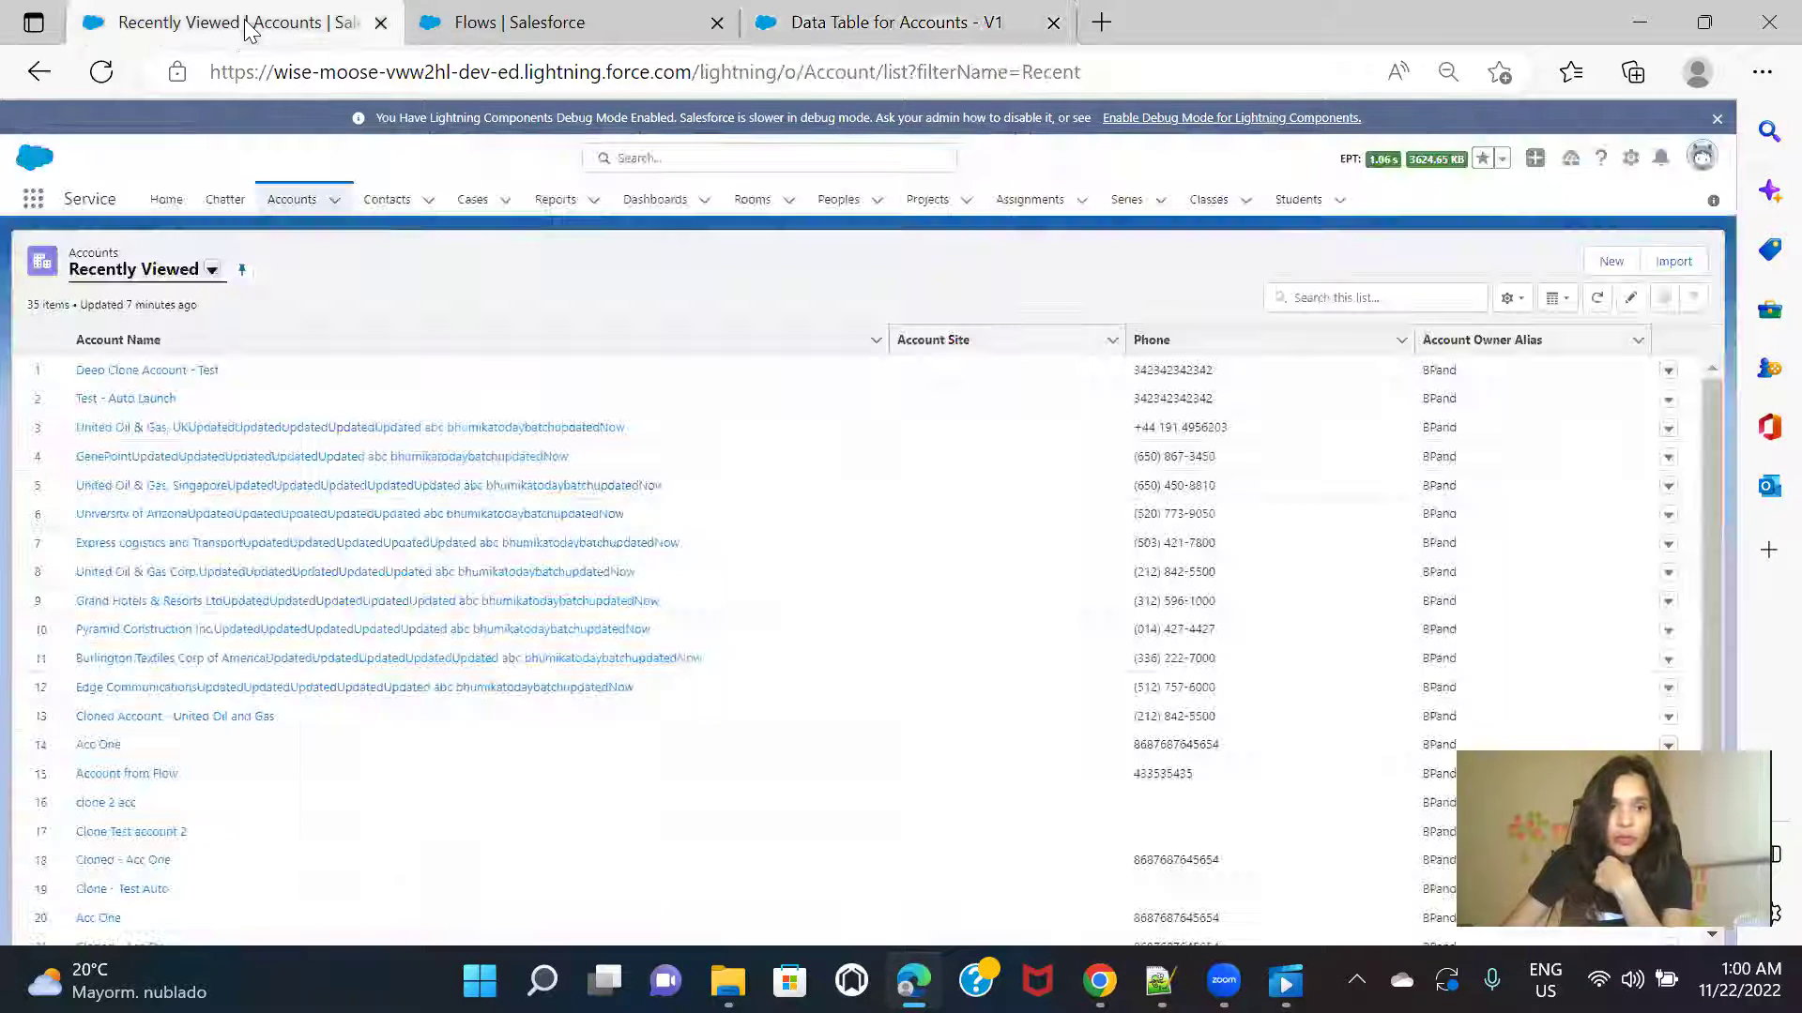
left_click(166, 199)
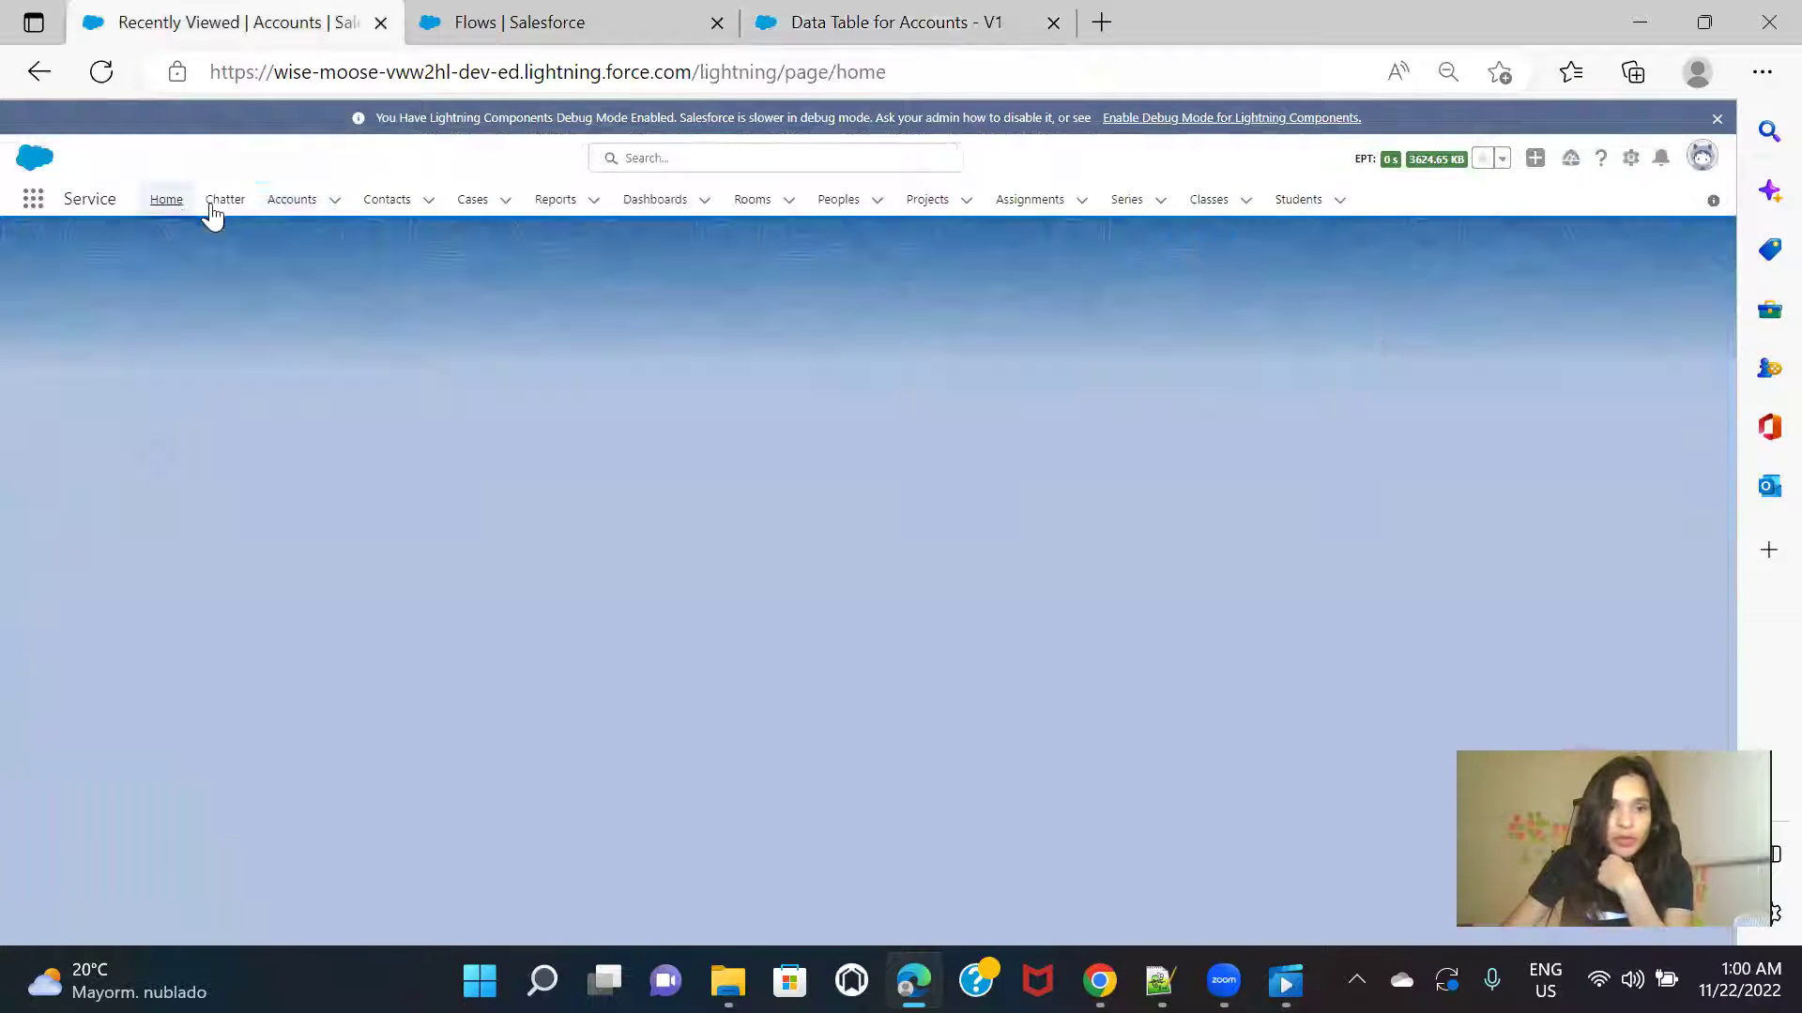
left_click(1631, 159)
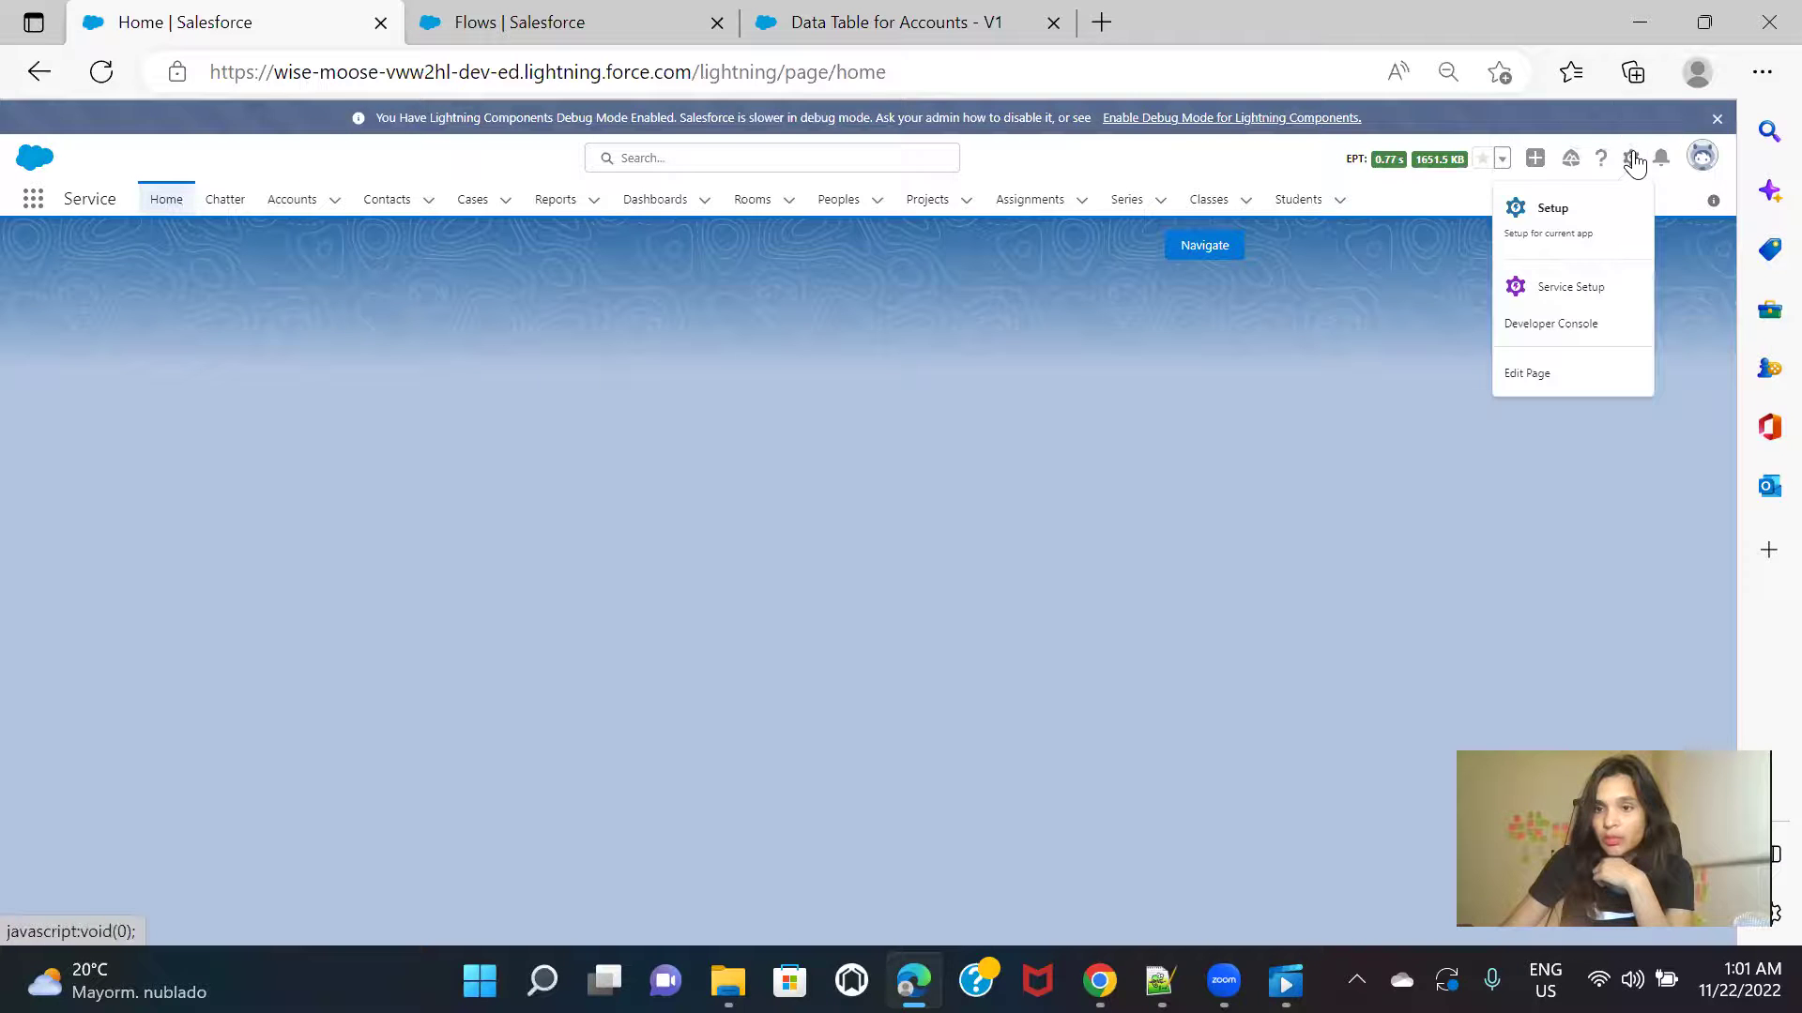
left_click(1602, 372)
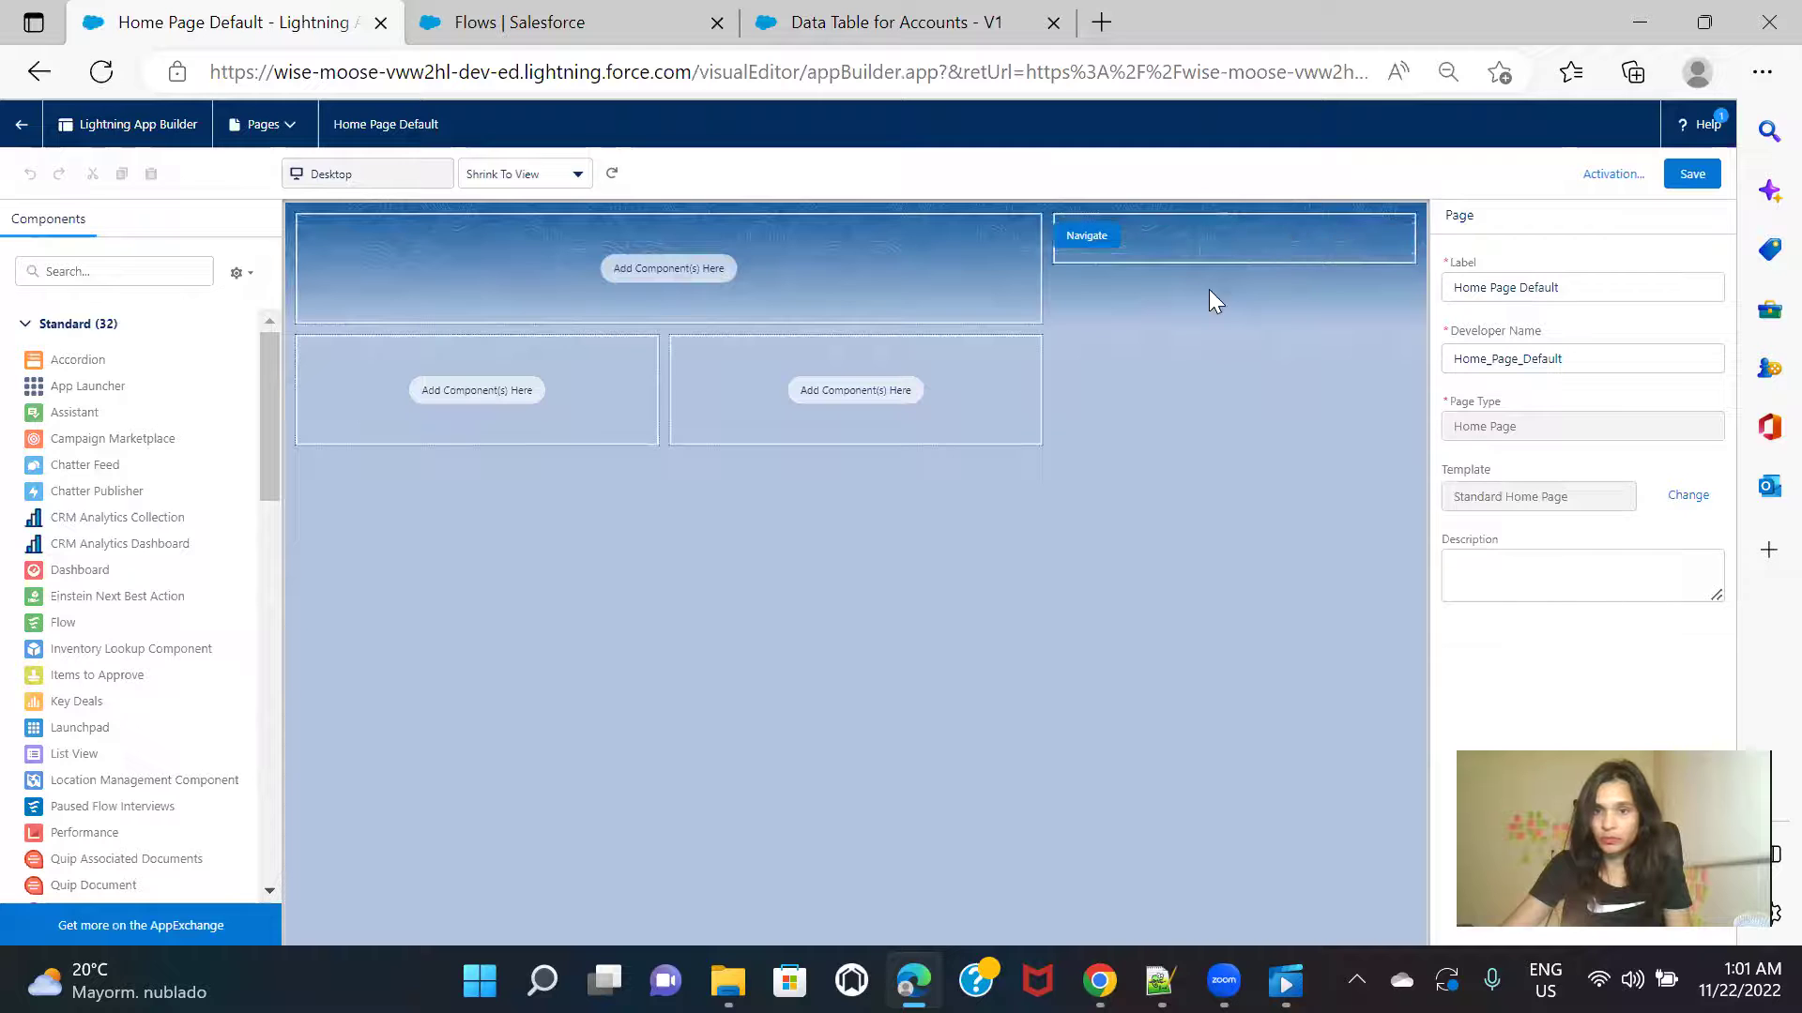
Step: Find the Flow component and place it in the wide upper region of the home page
left_click(129, 270)
type("flow")
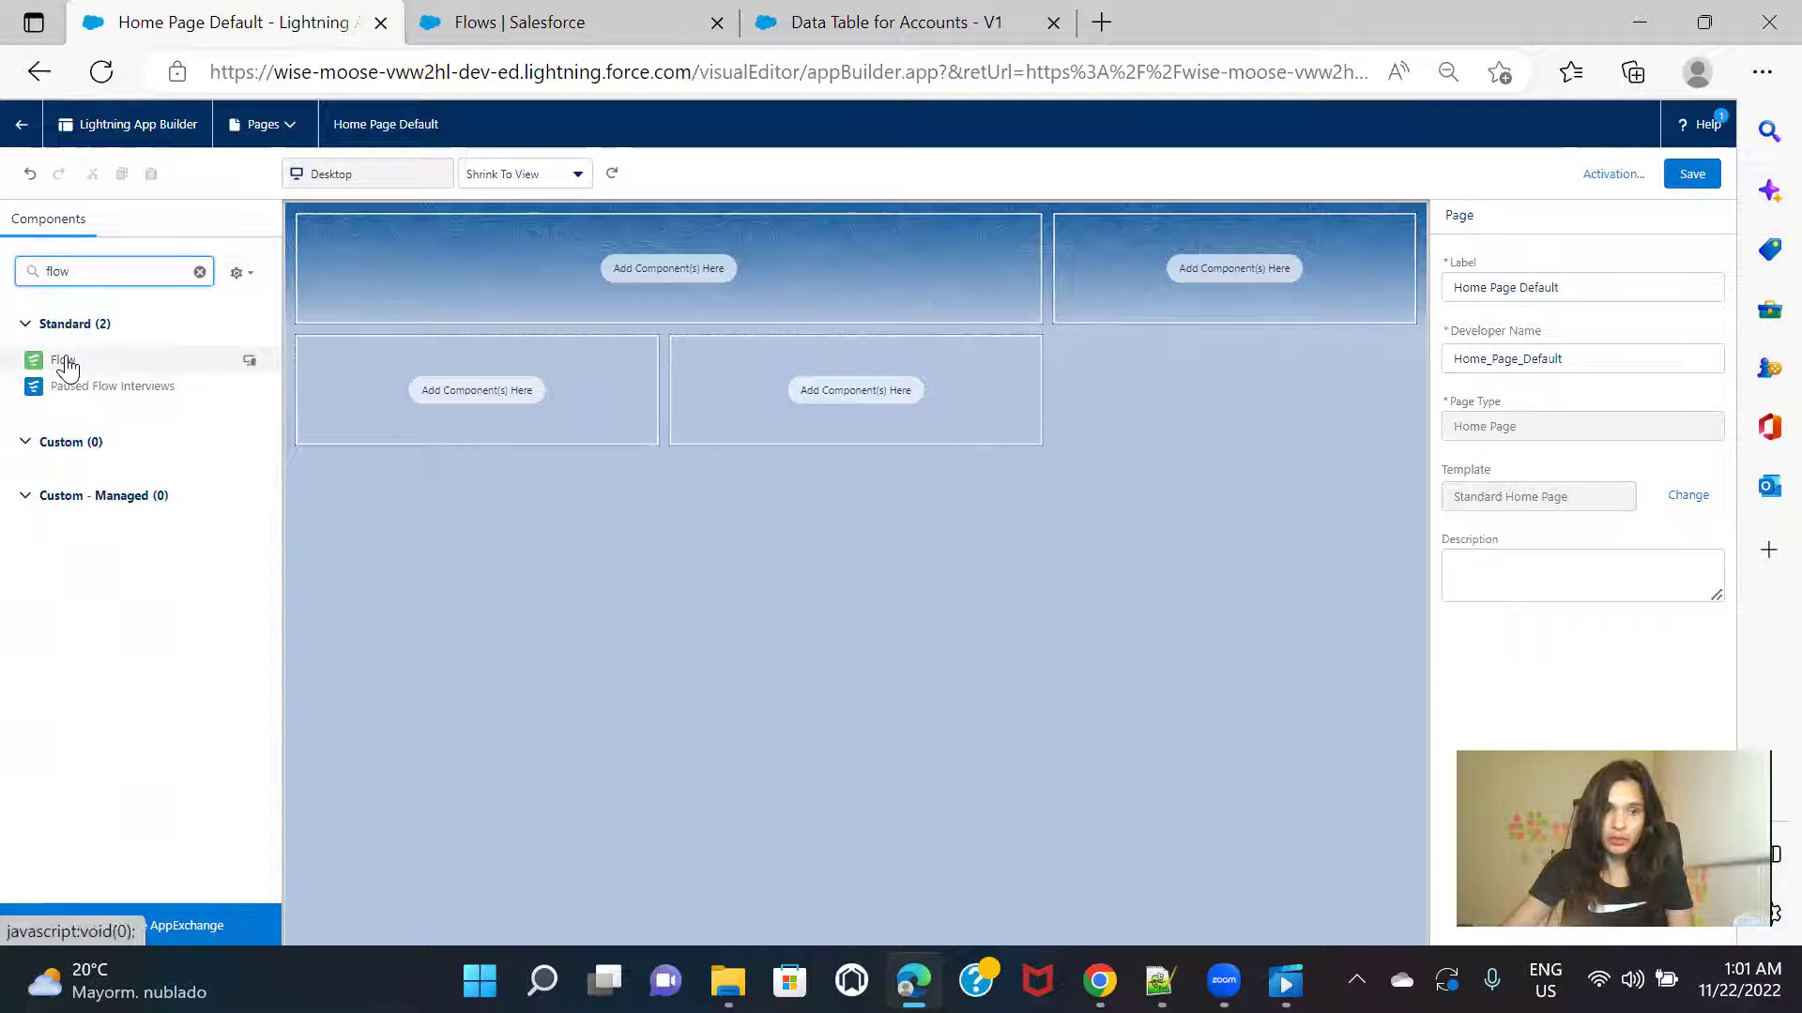
left_click_drag(60, 360, 591, 295)
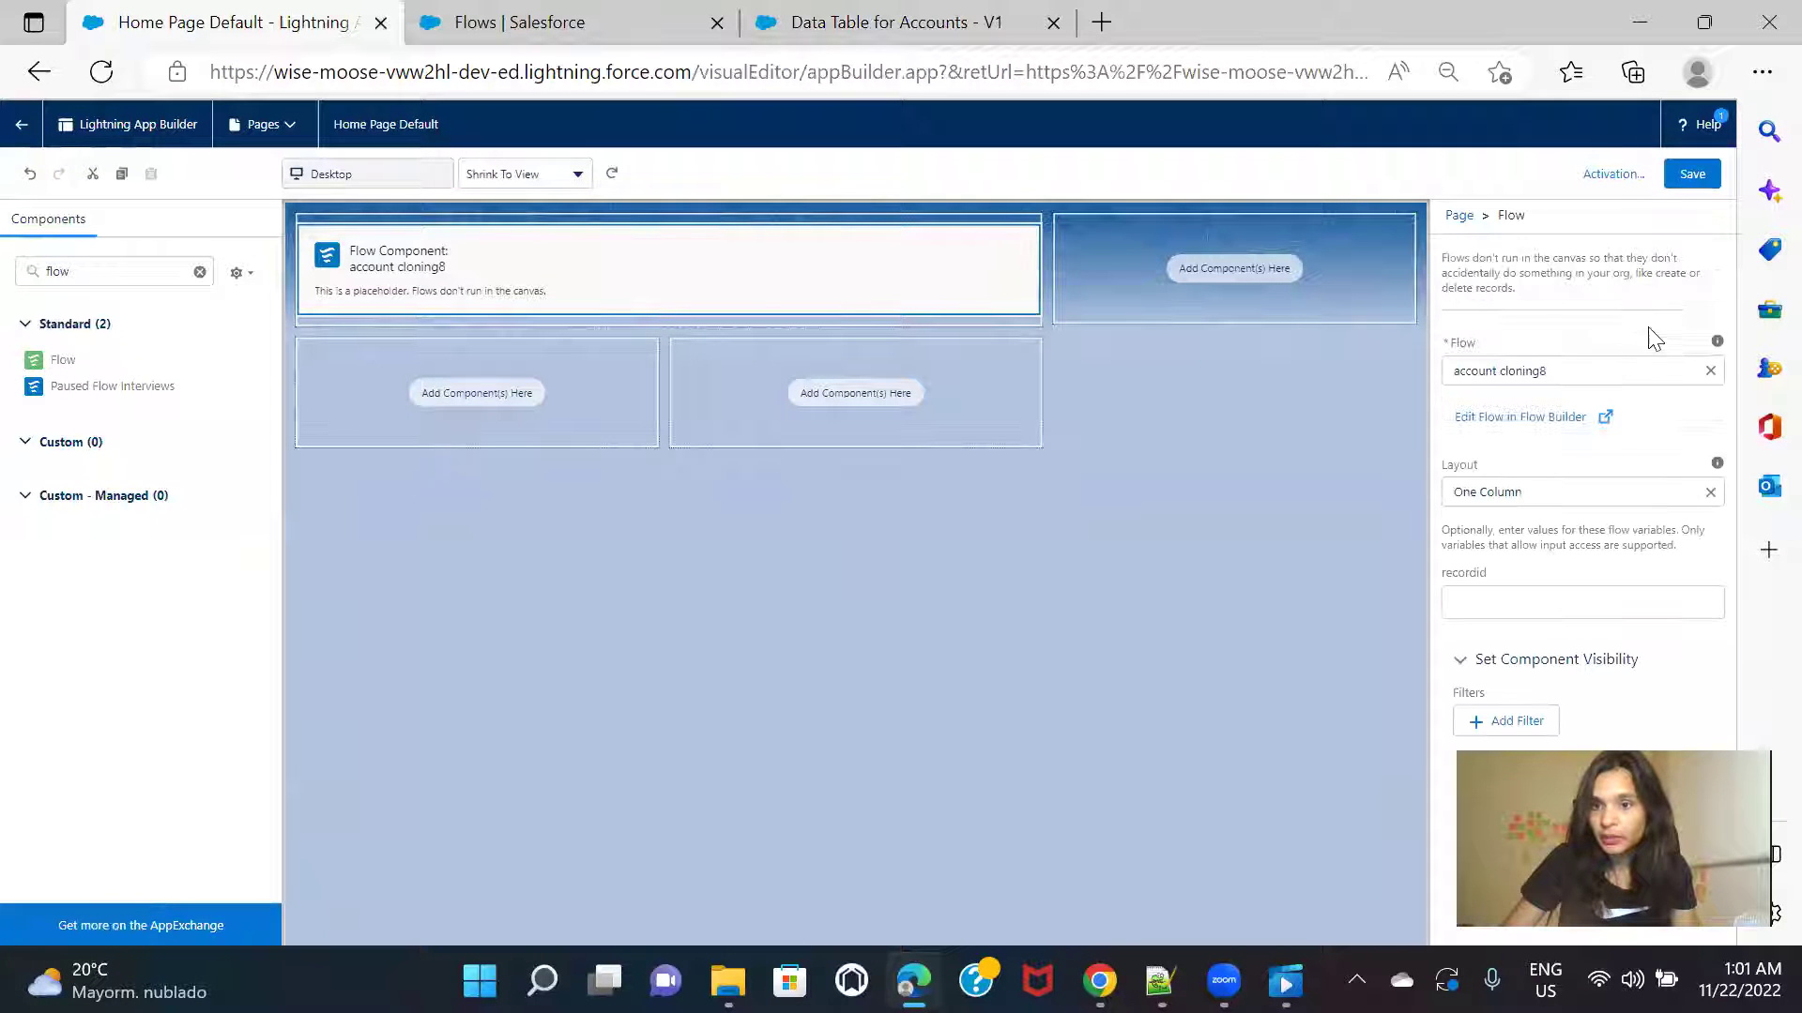
Step: Set the placed component's flow to Data Table for Accounts and save the page
left_click(1709, 368)
type("da")
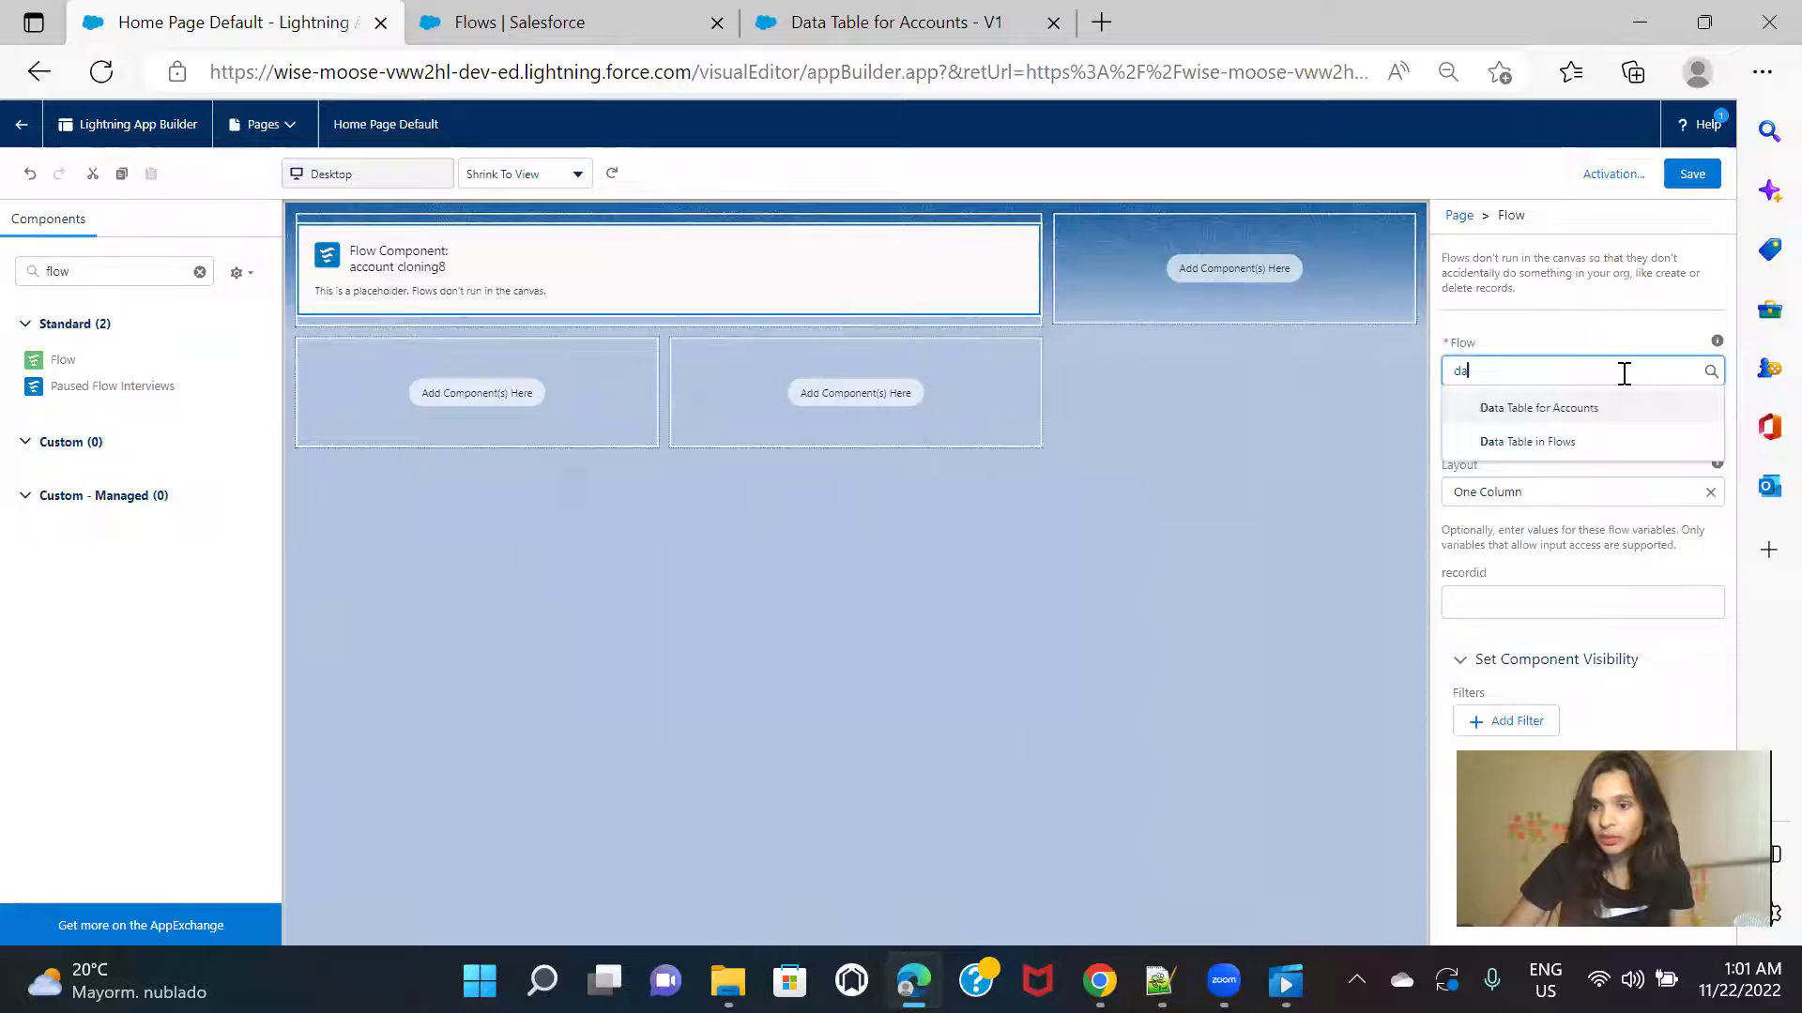
left_click(1608, 407)
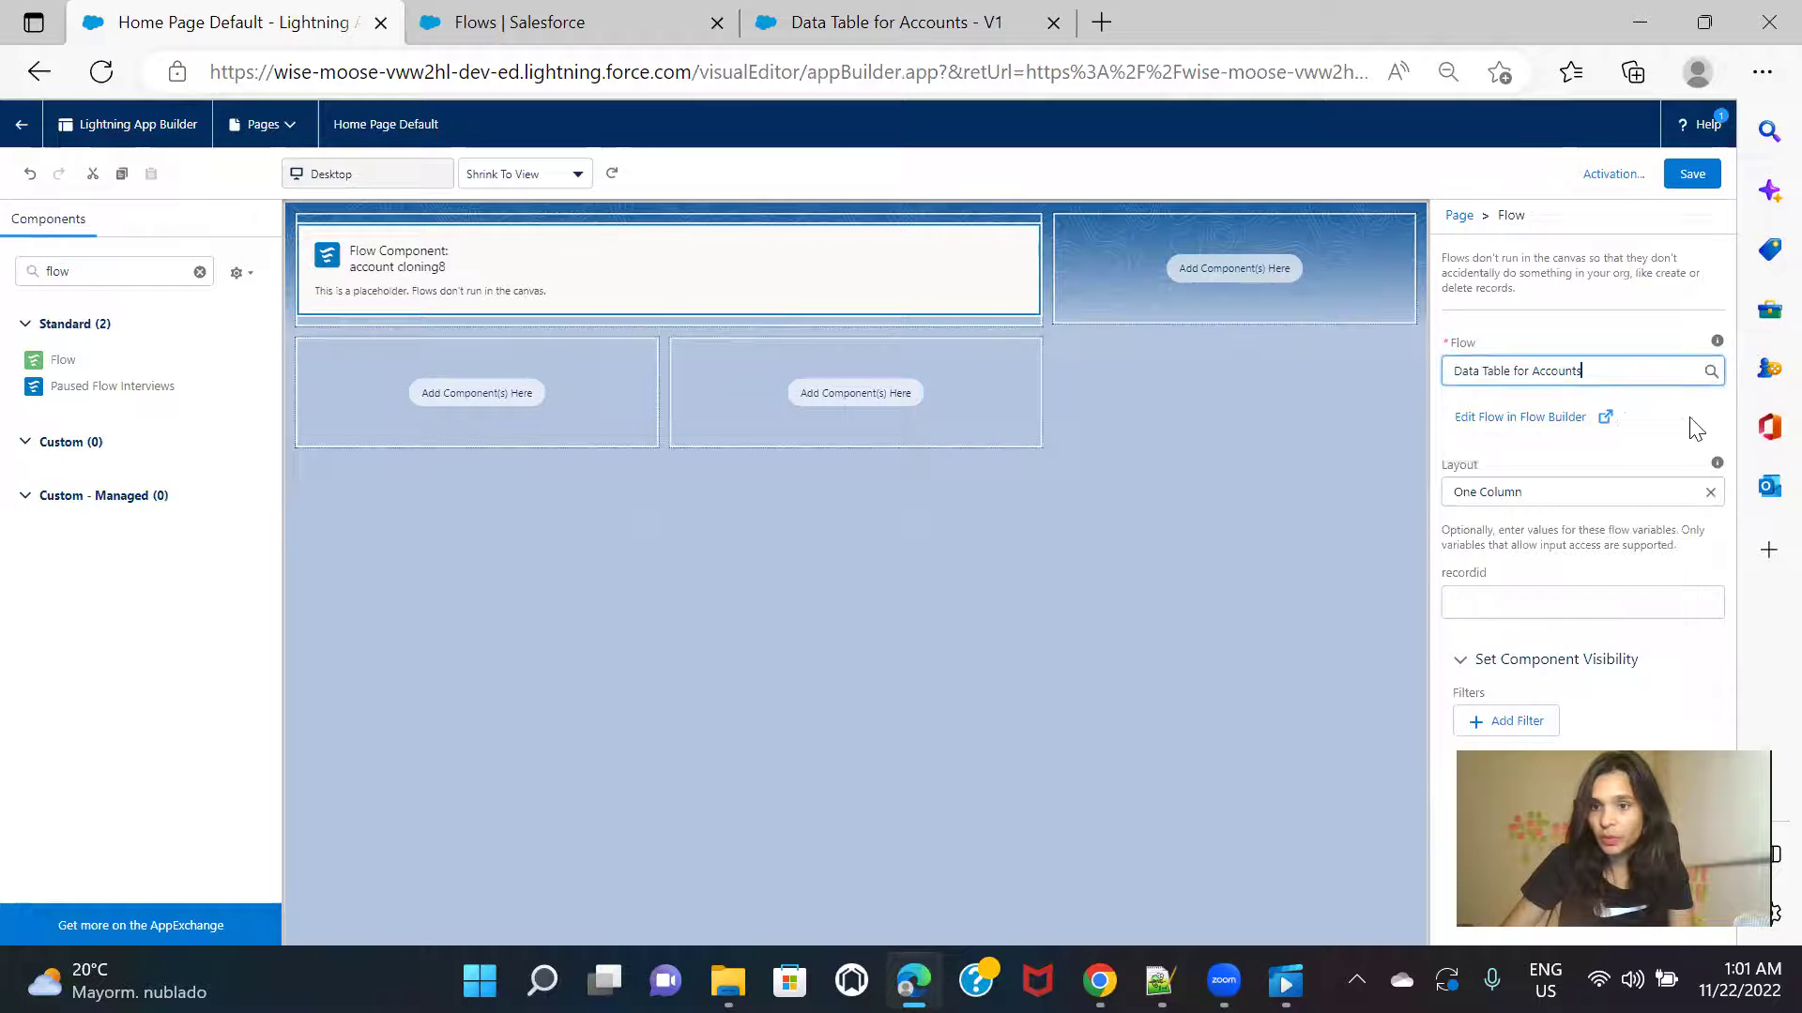
left_click(1692, 174)
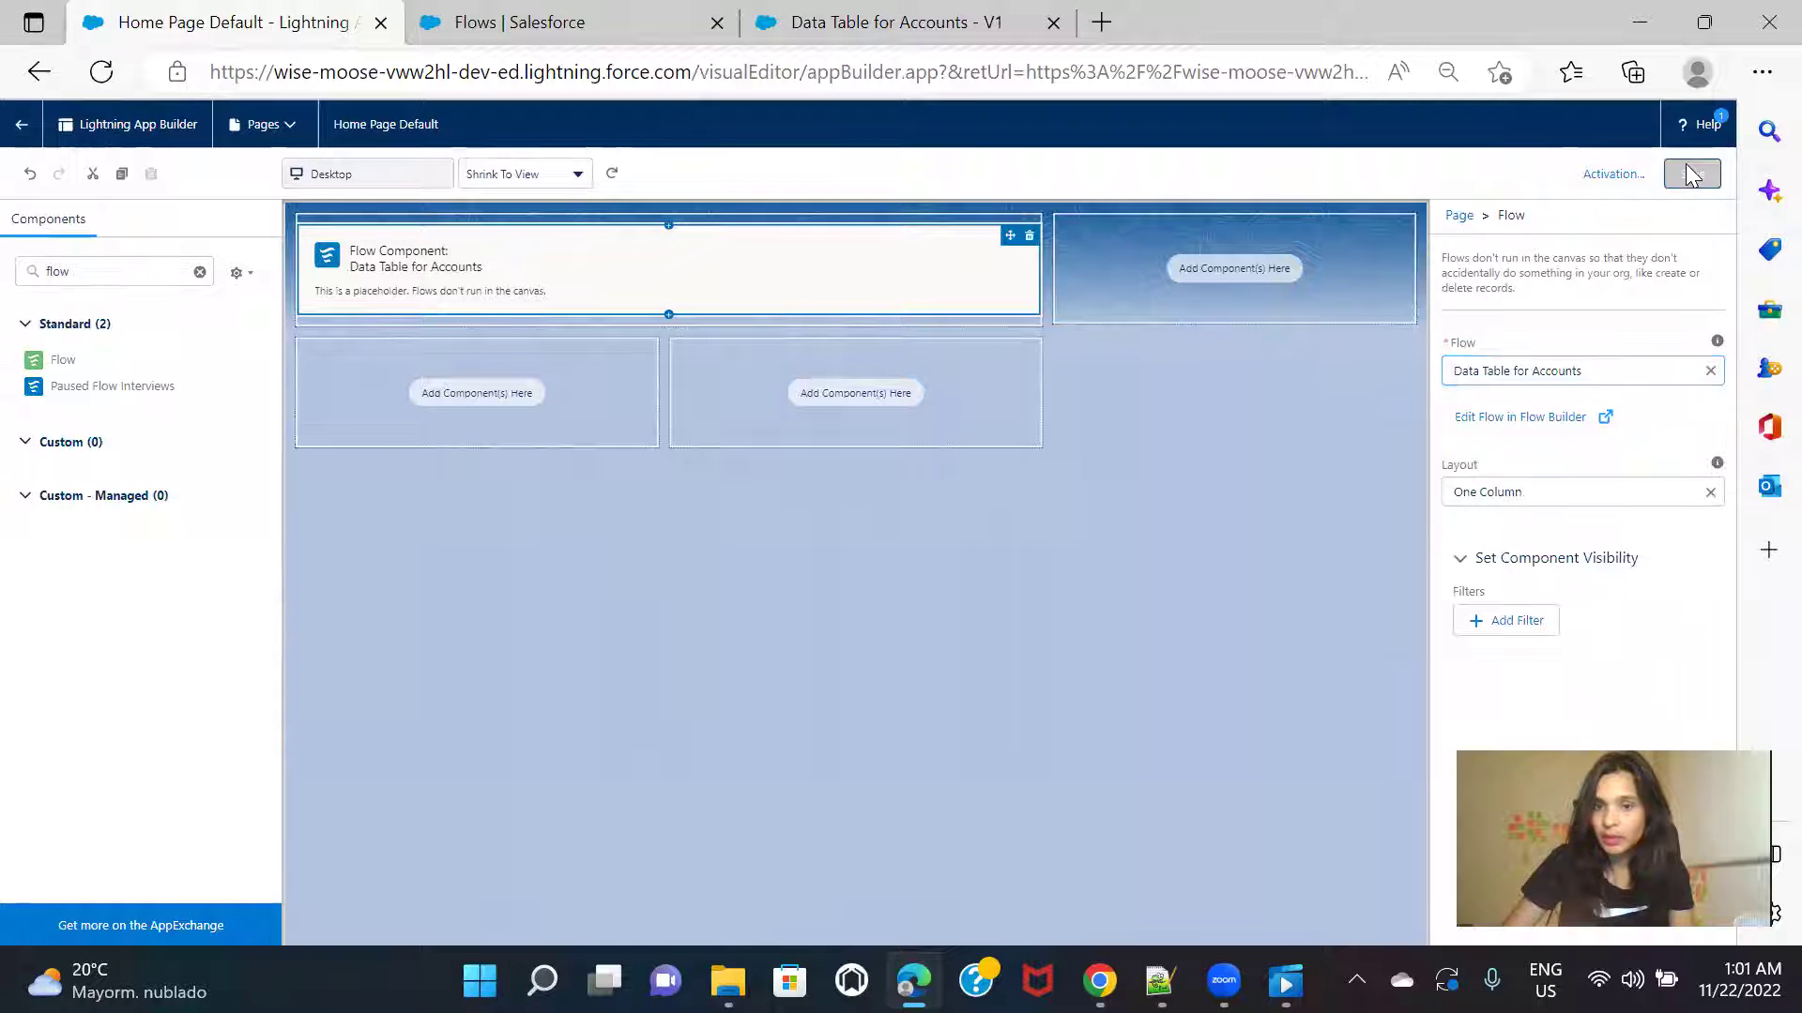
Step: Return to the home page and look through the account records in the Account Record Display table
left_click(21, 124)
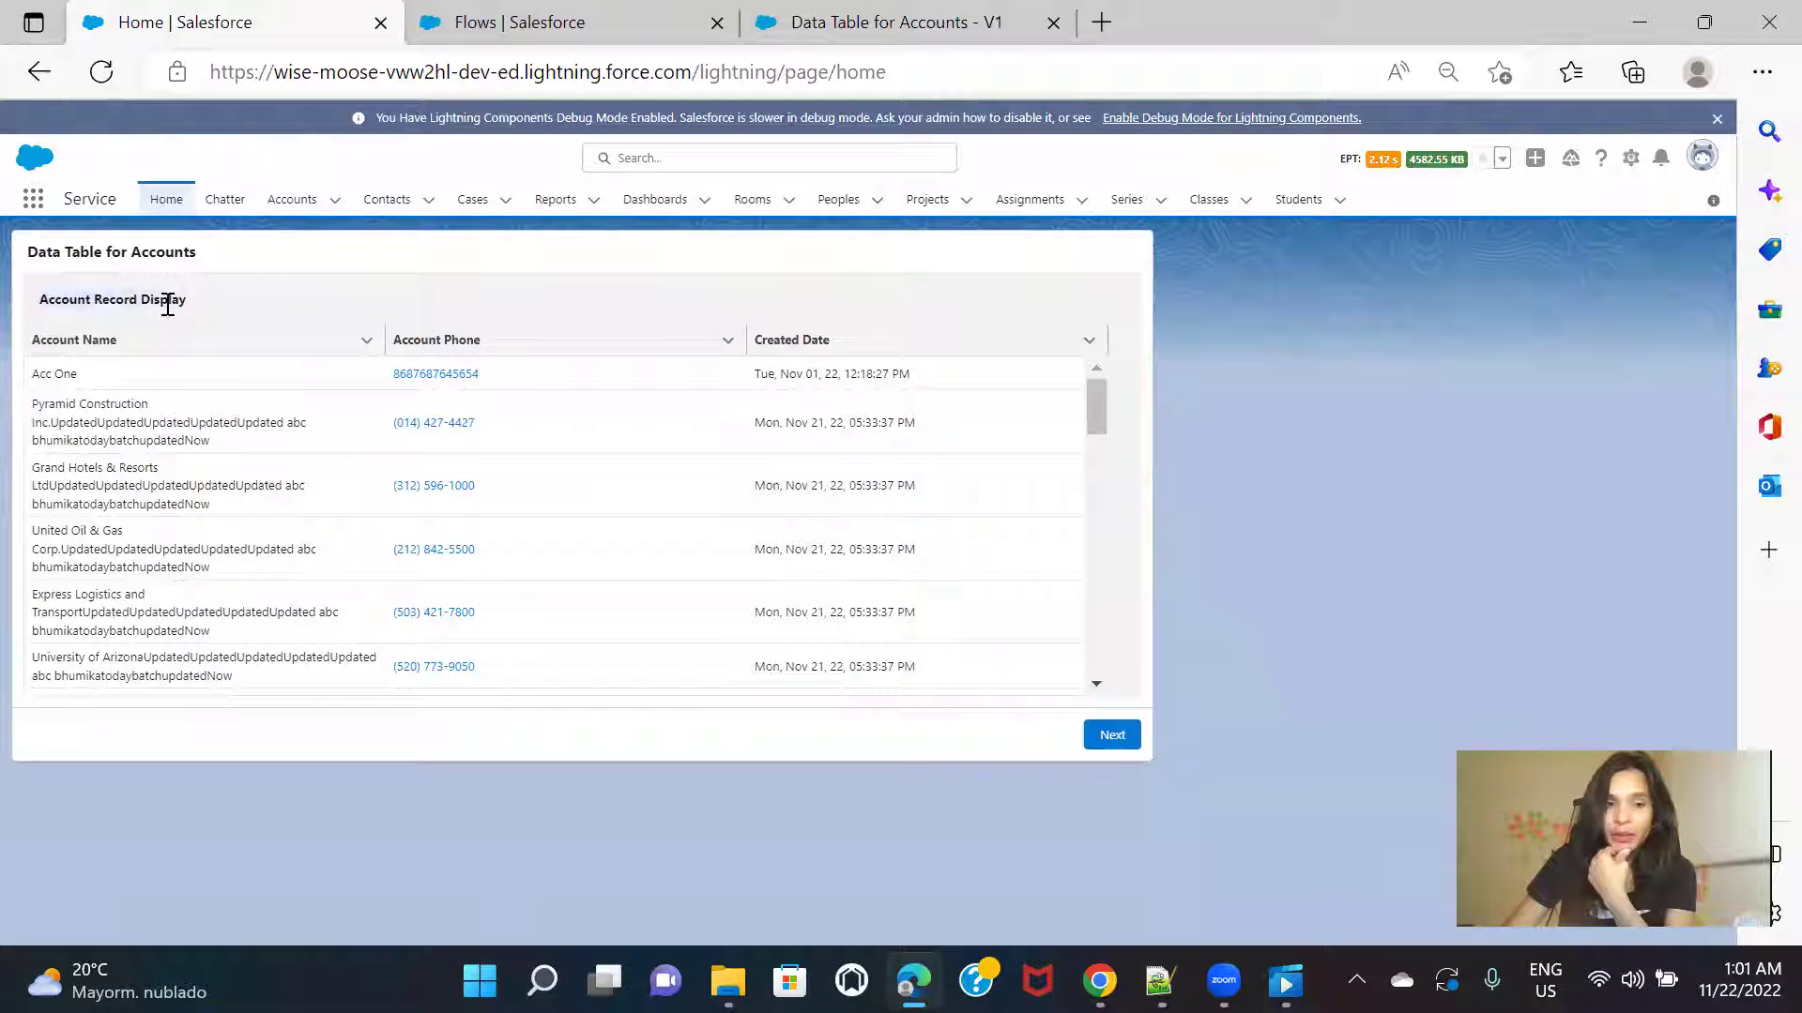
mouse_move(231, 307)
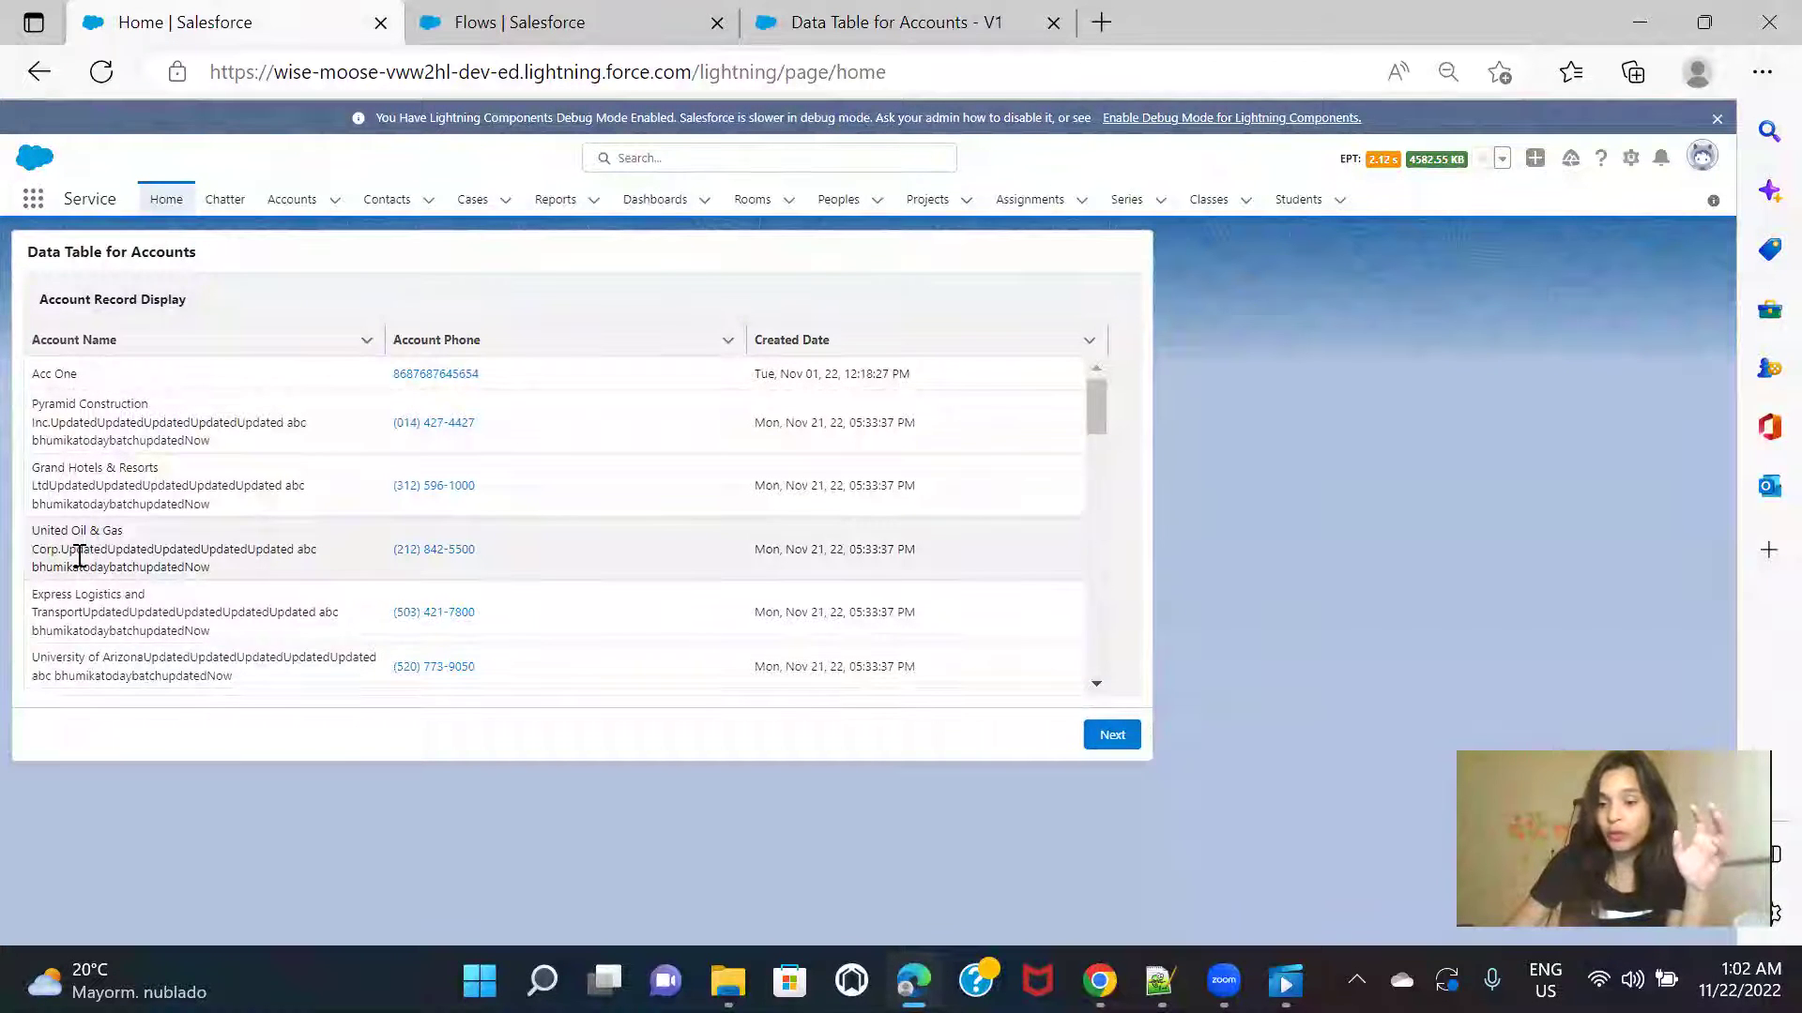
scroll(820, 554, "down", 10)
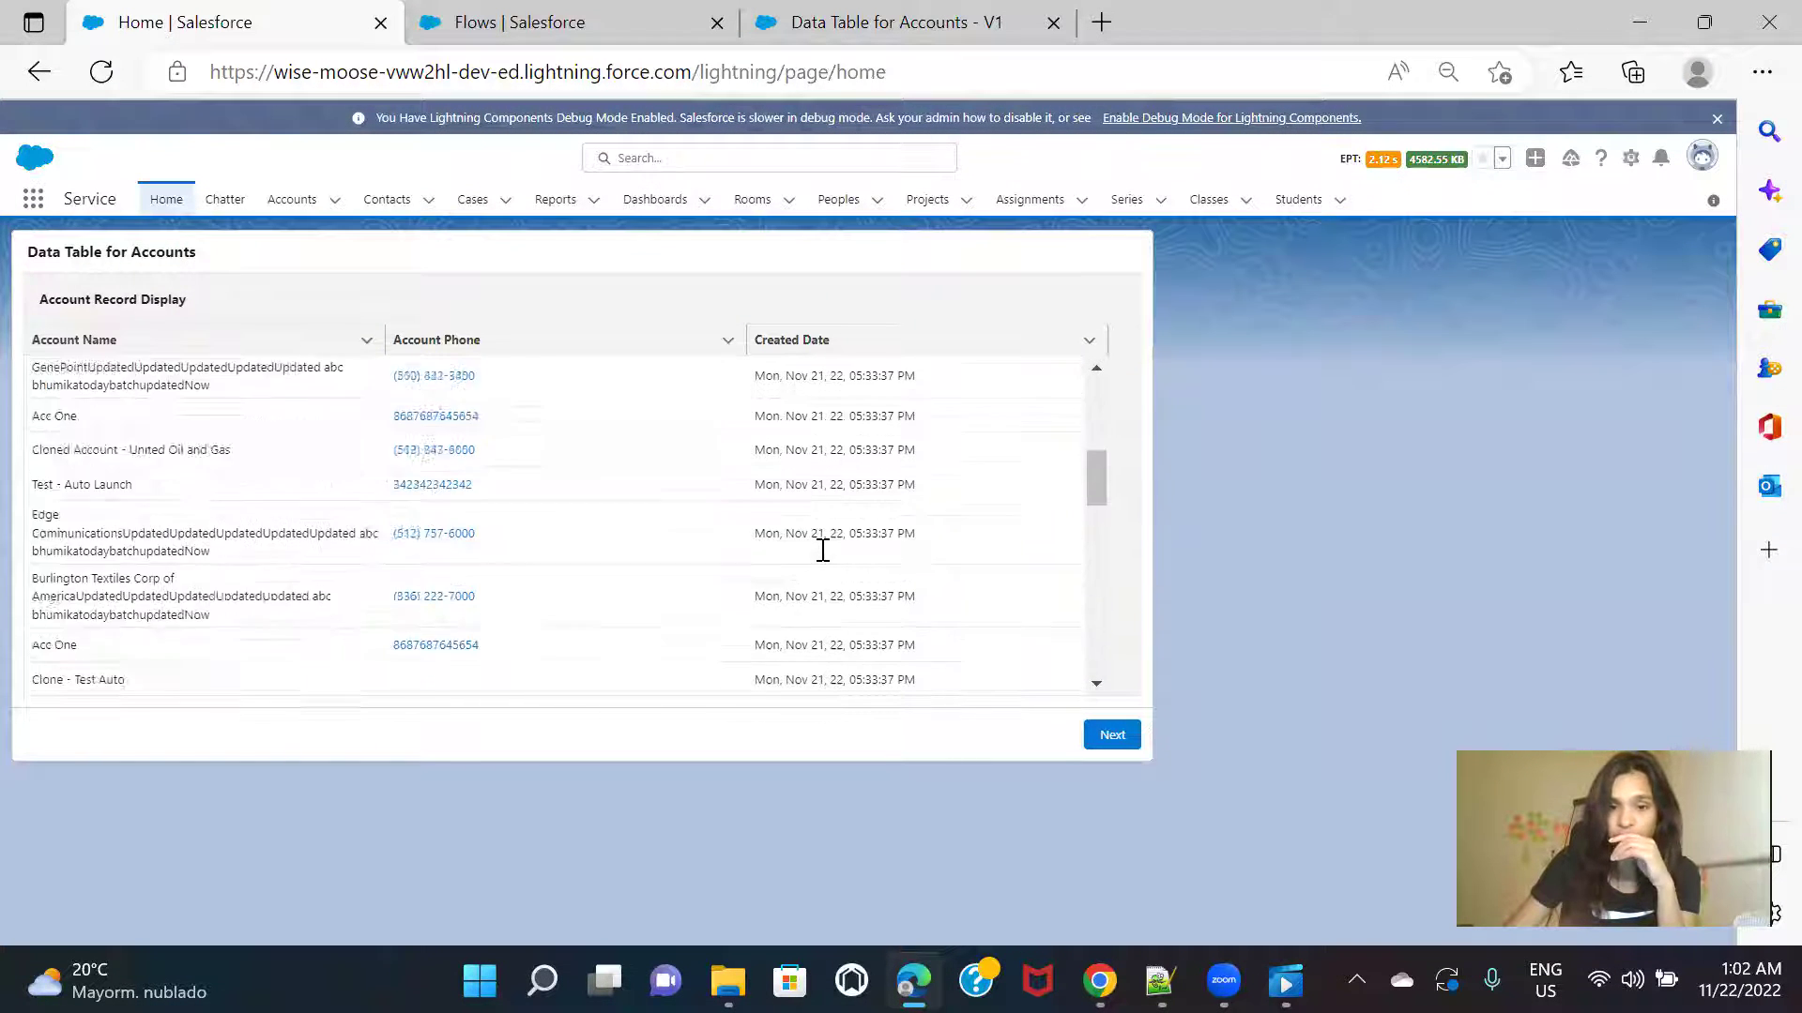
Step: Return to the flow and set the row selection mode of the Data Table on userscreen1 to Single
scroll(822, 551, "down", 10)
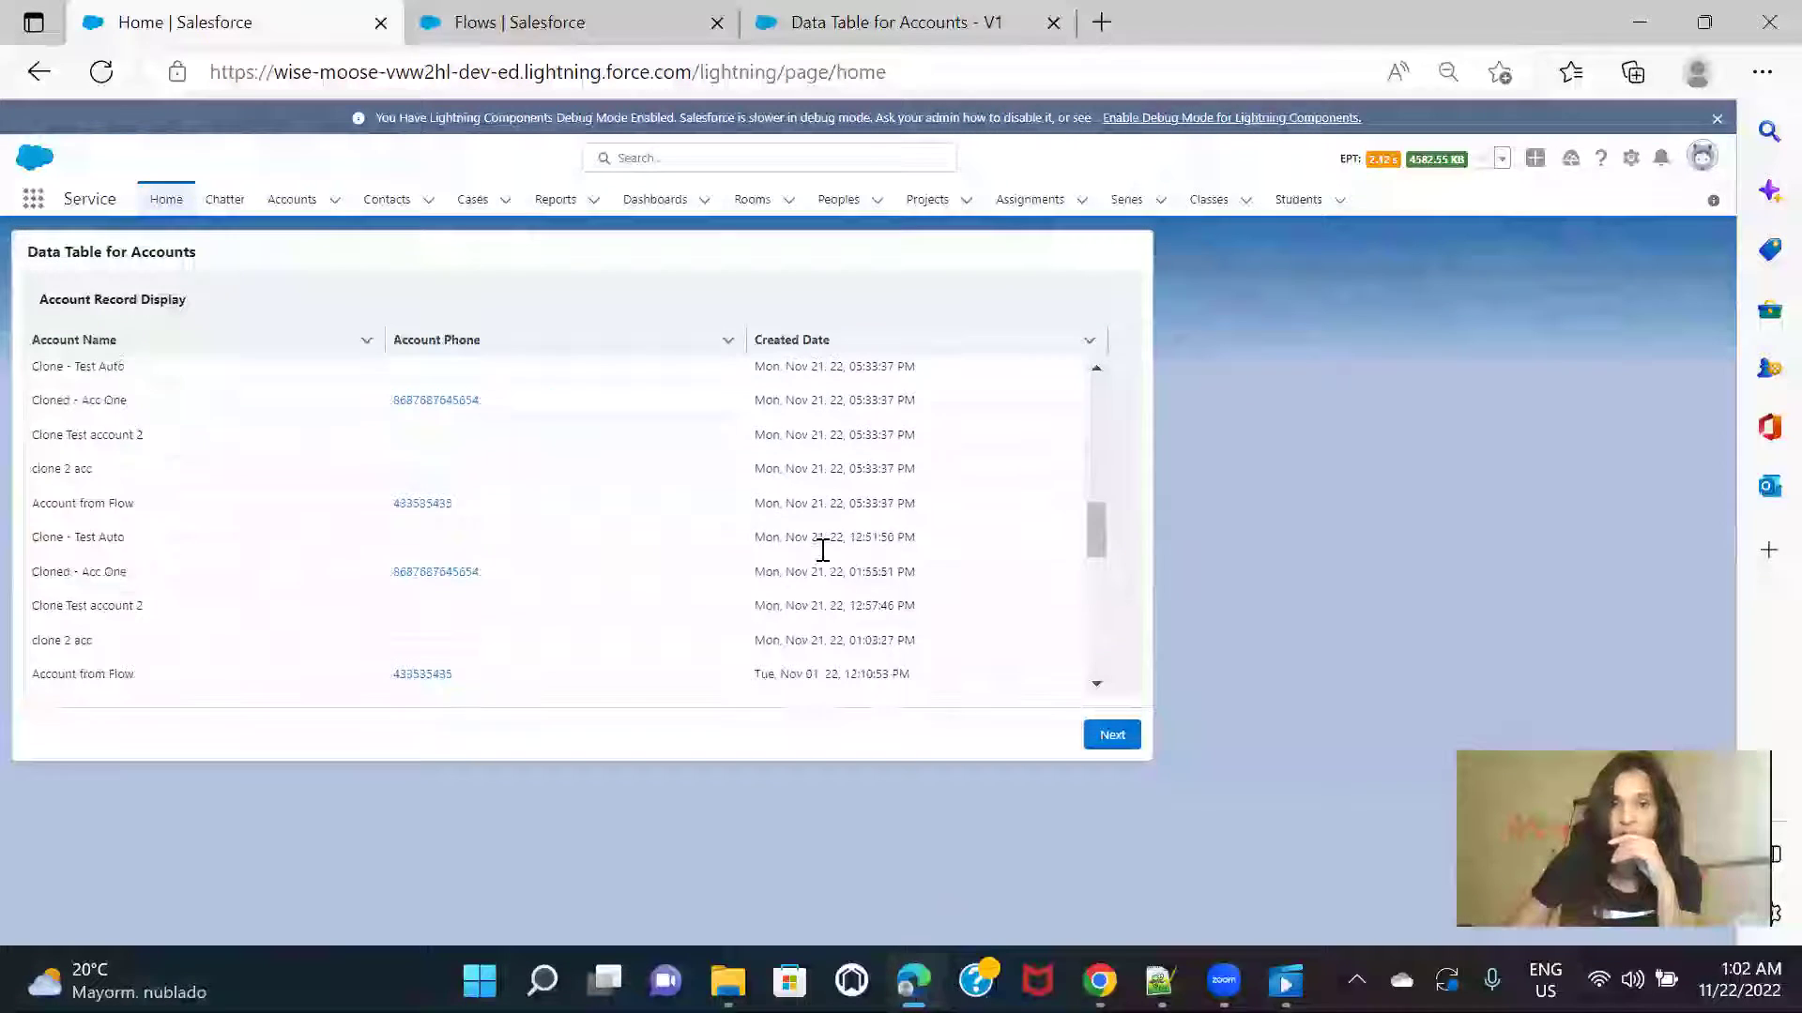
left_click(567, 29)
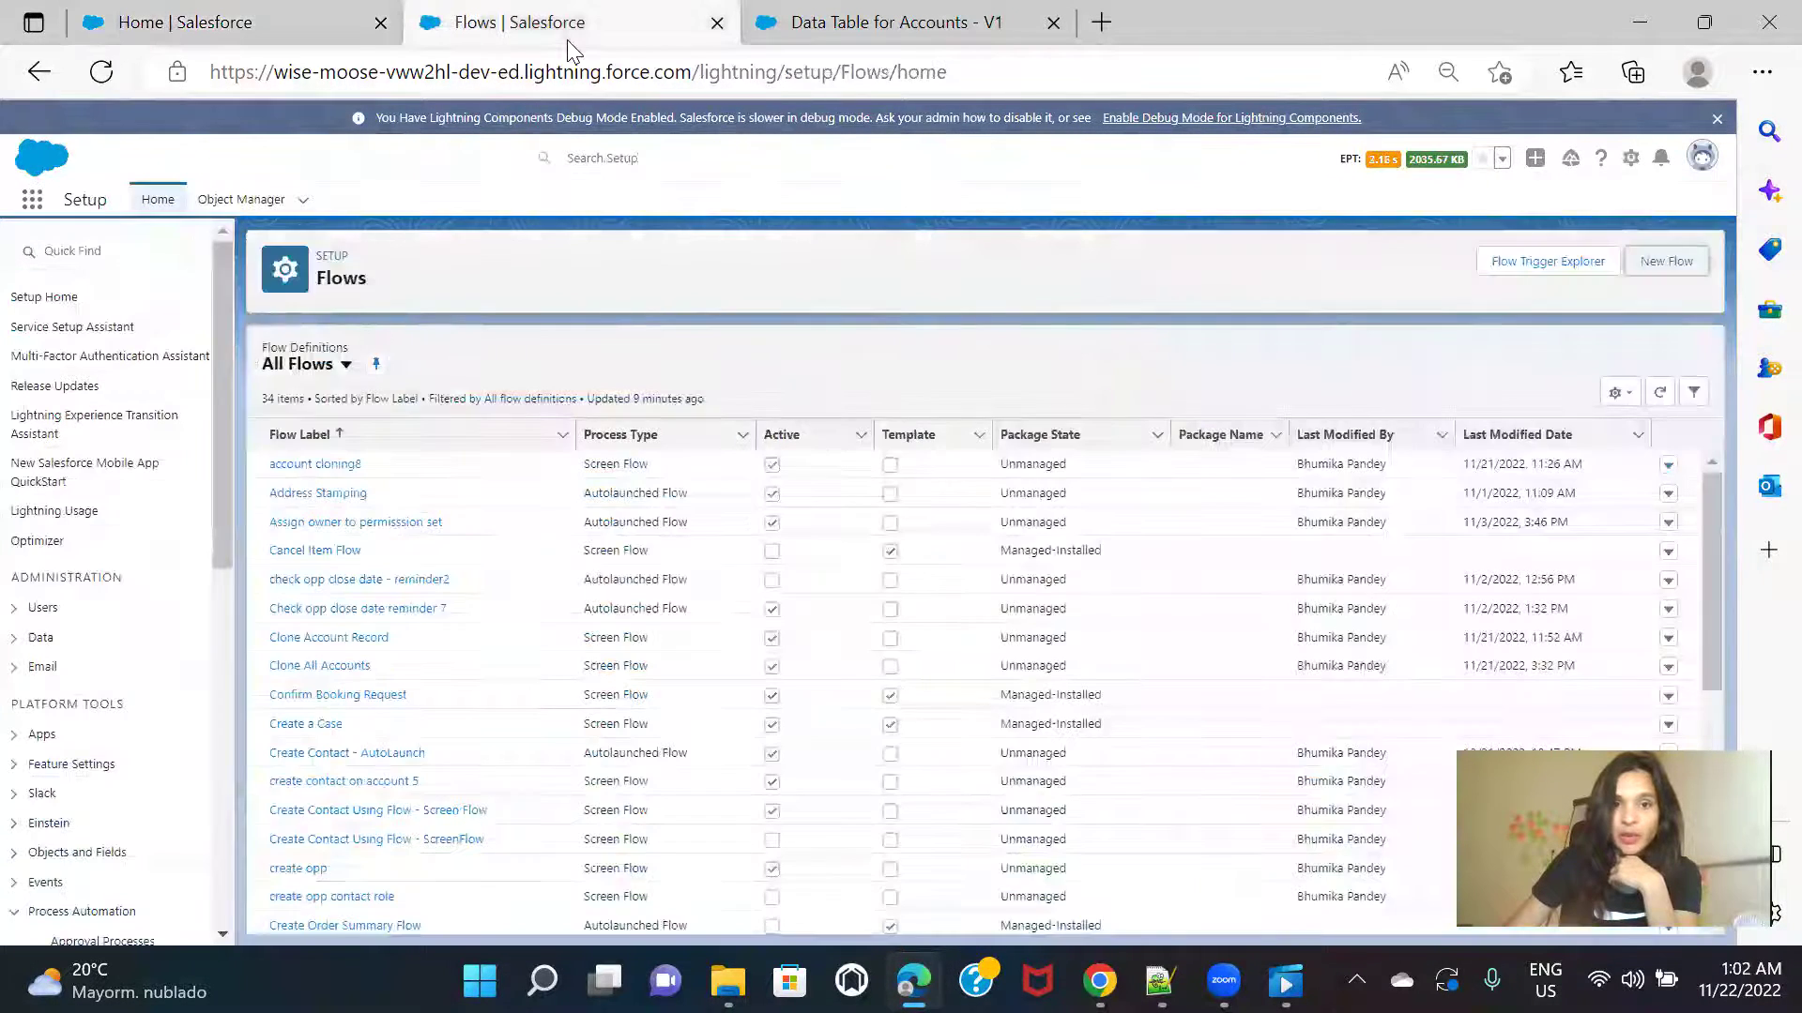
left_click(796, 41)
double_click(851, 342)
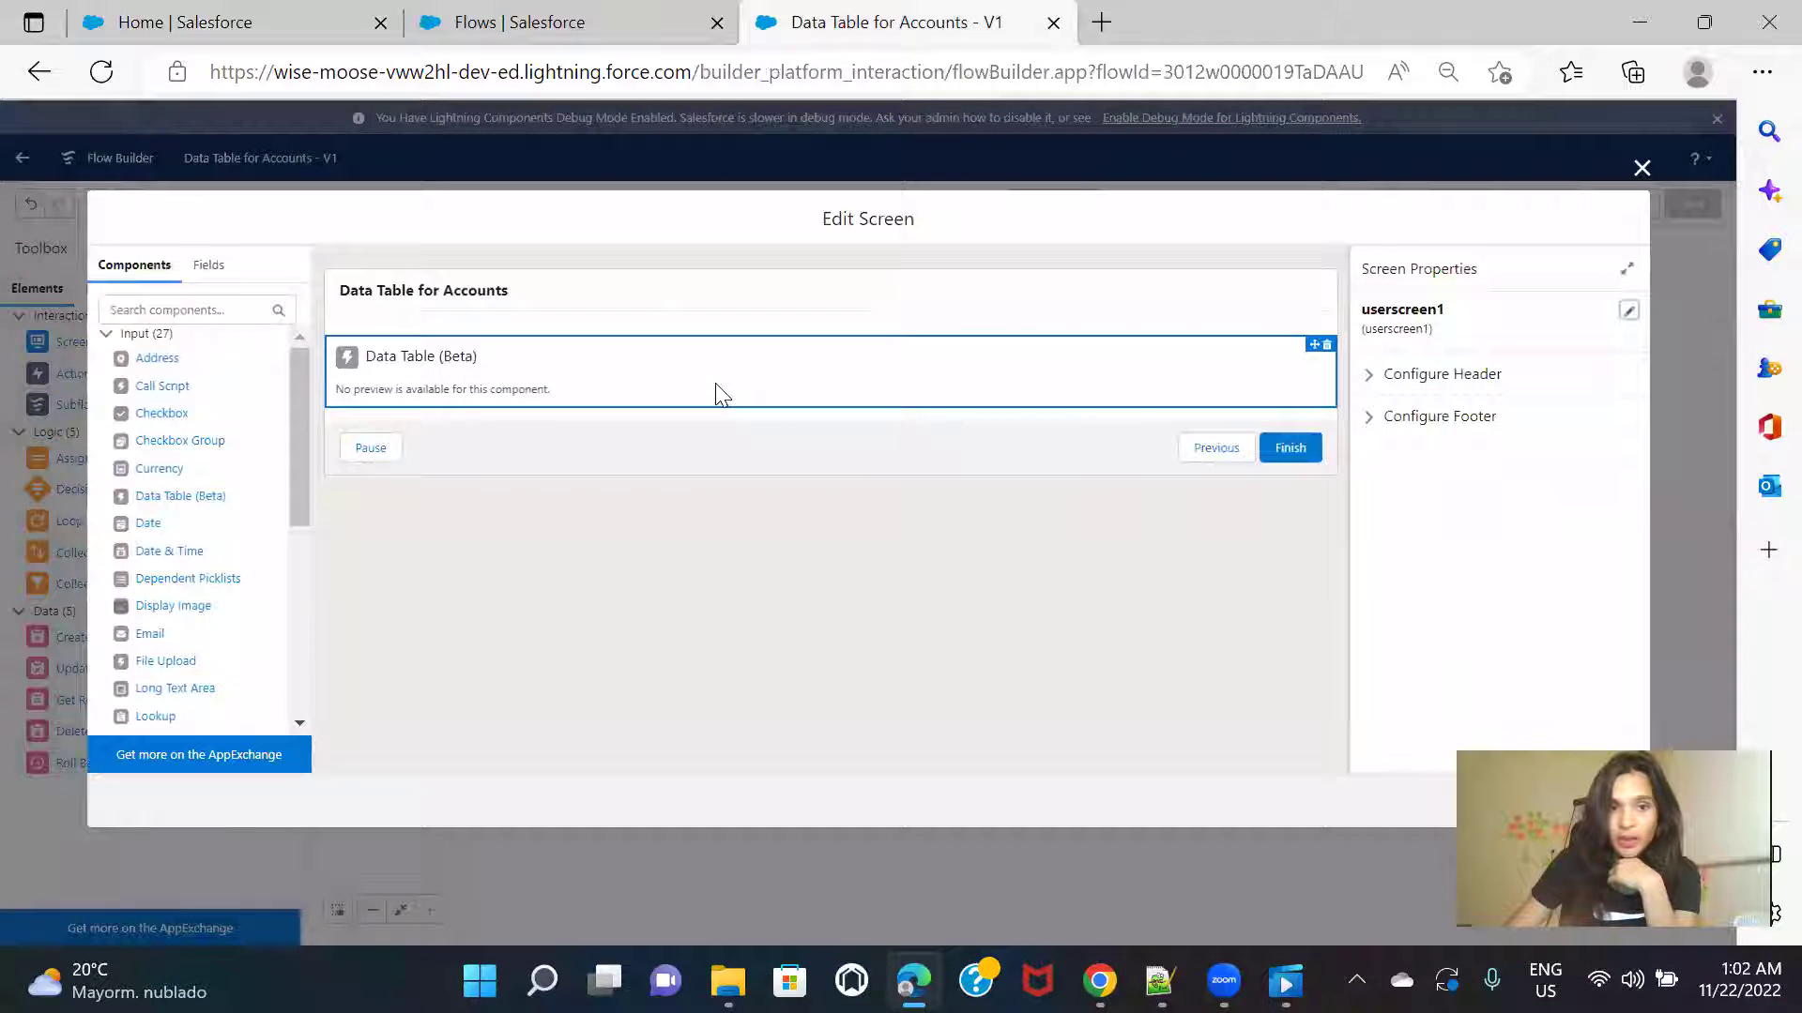
left_click(720, 393)
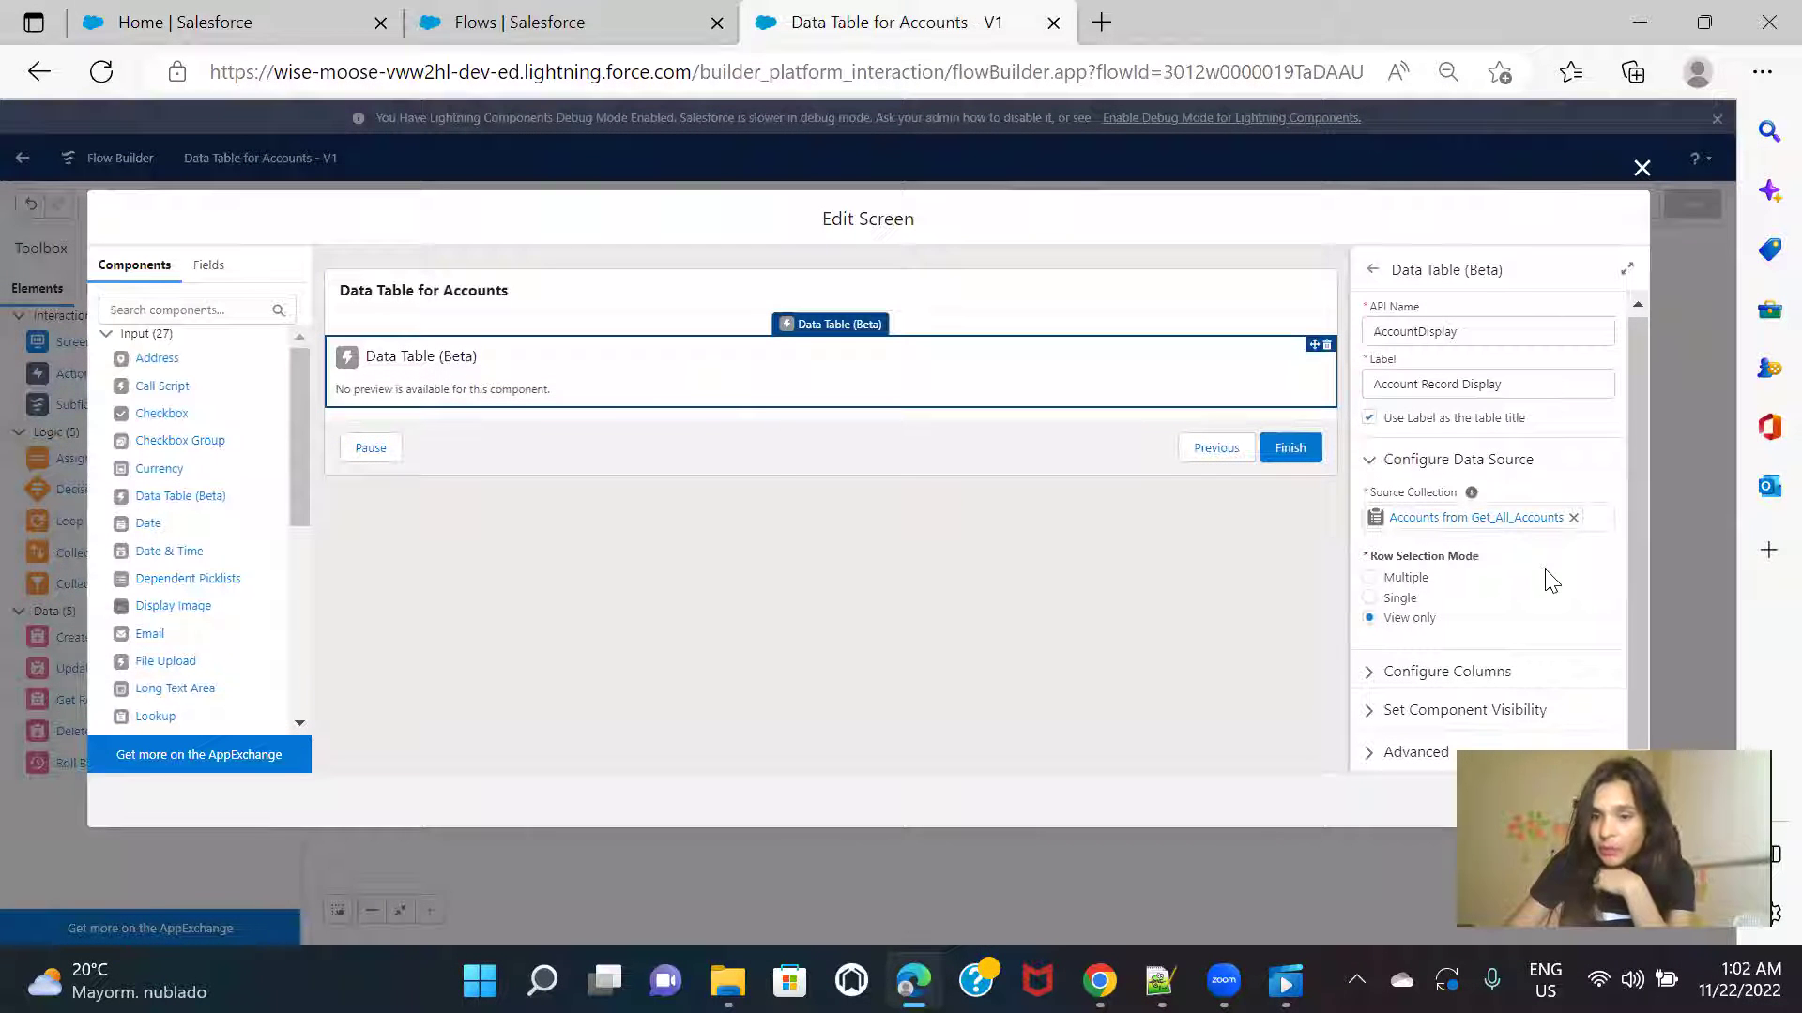
left_click(1368, 598)
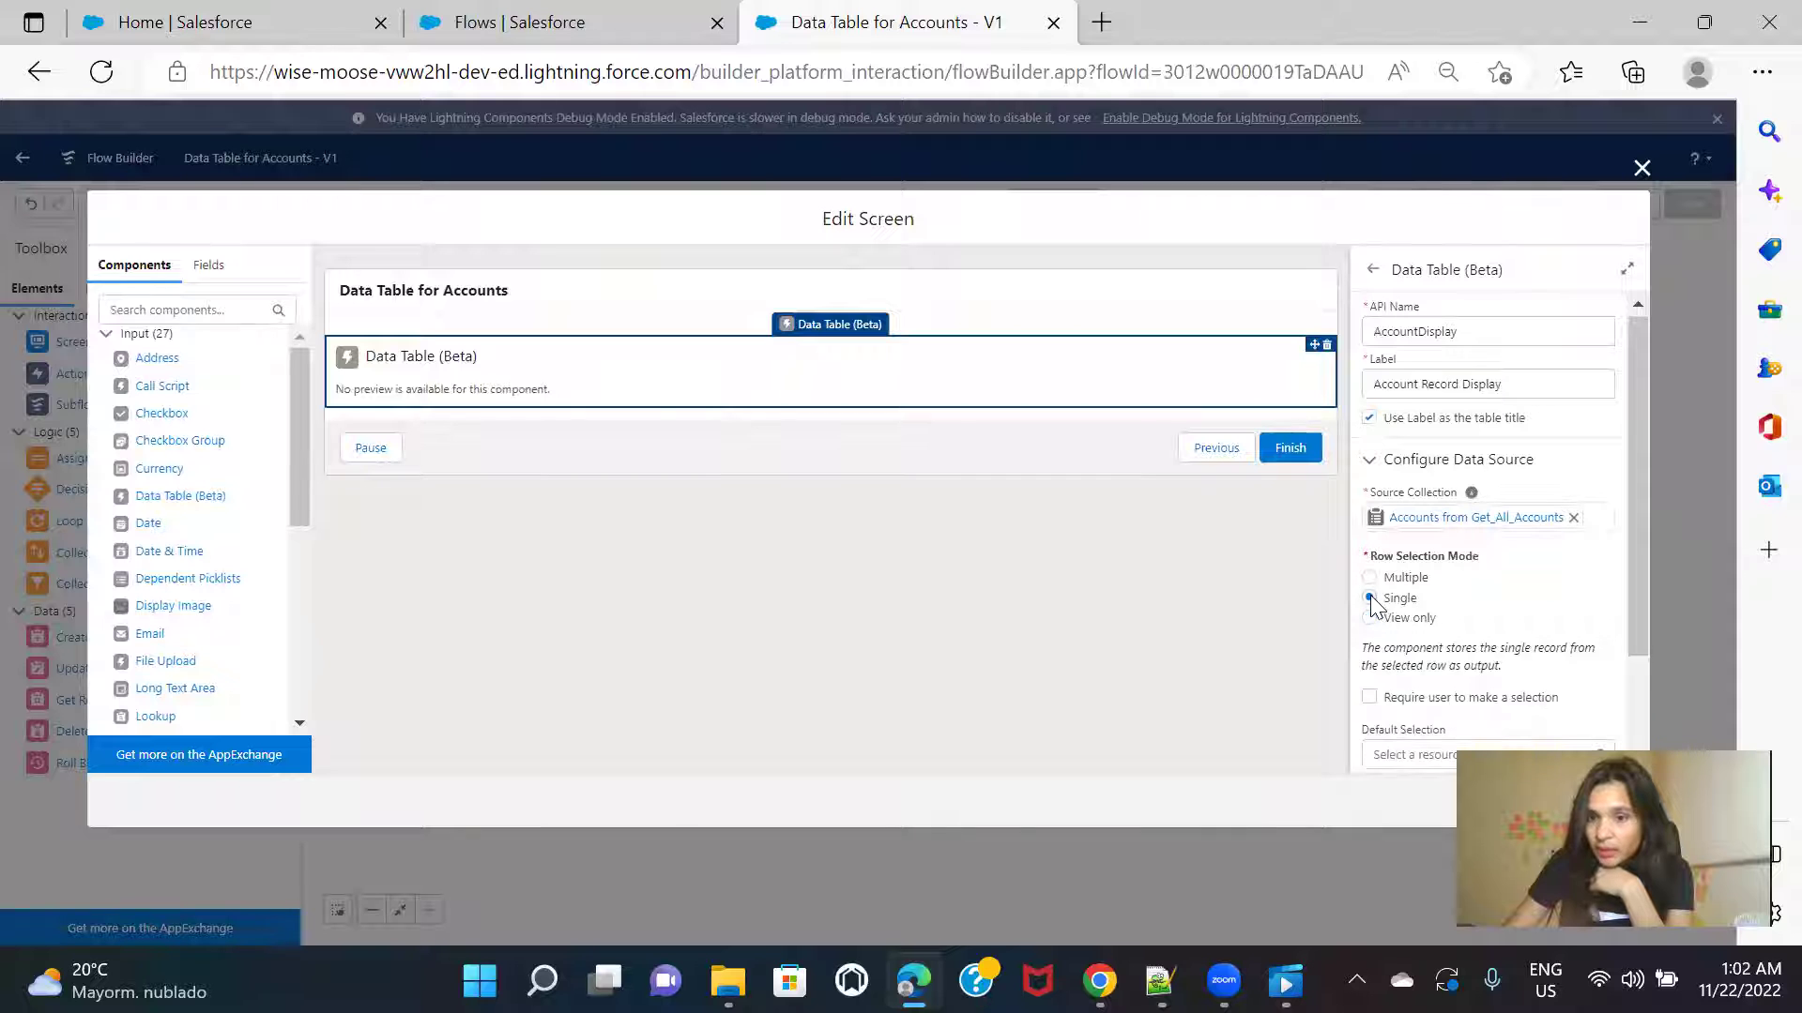
scroll(1556, 599, "down", 1)
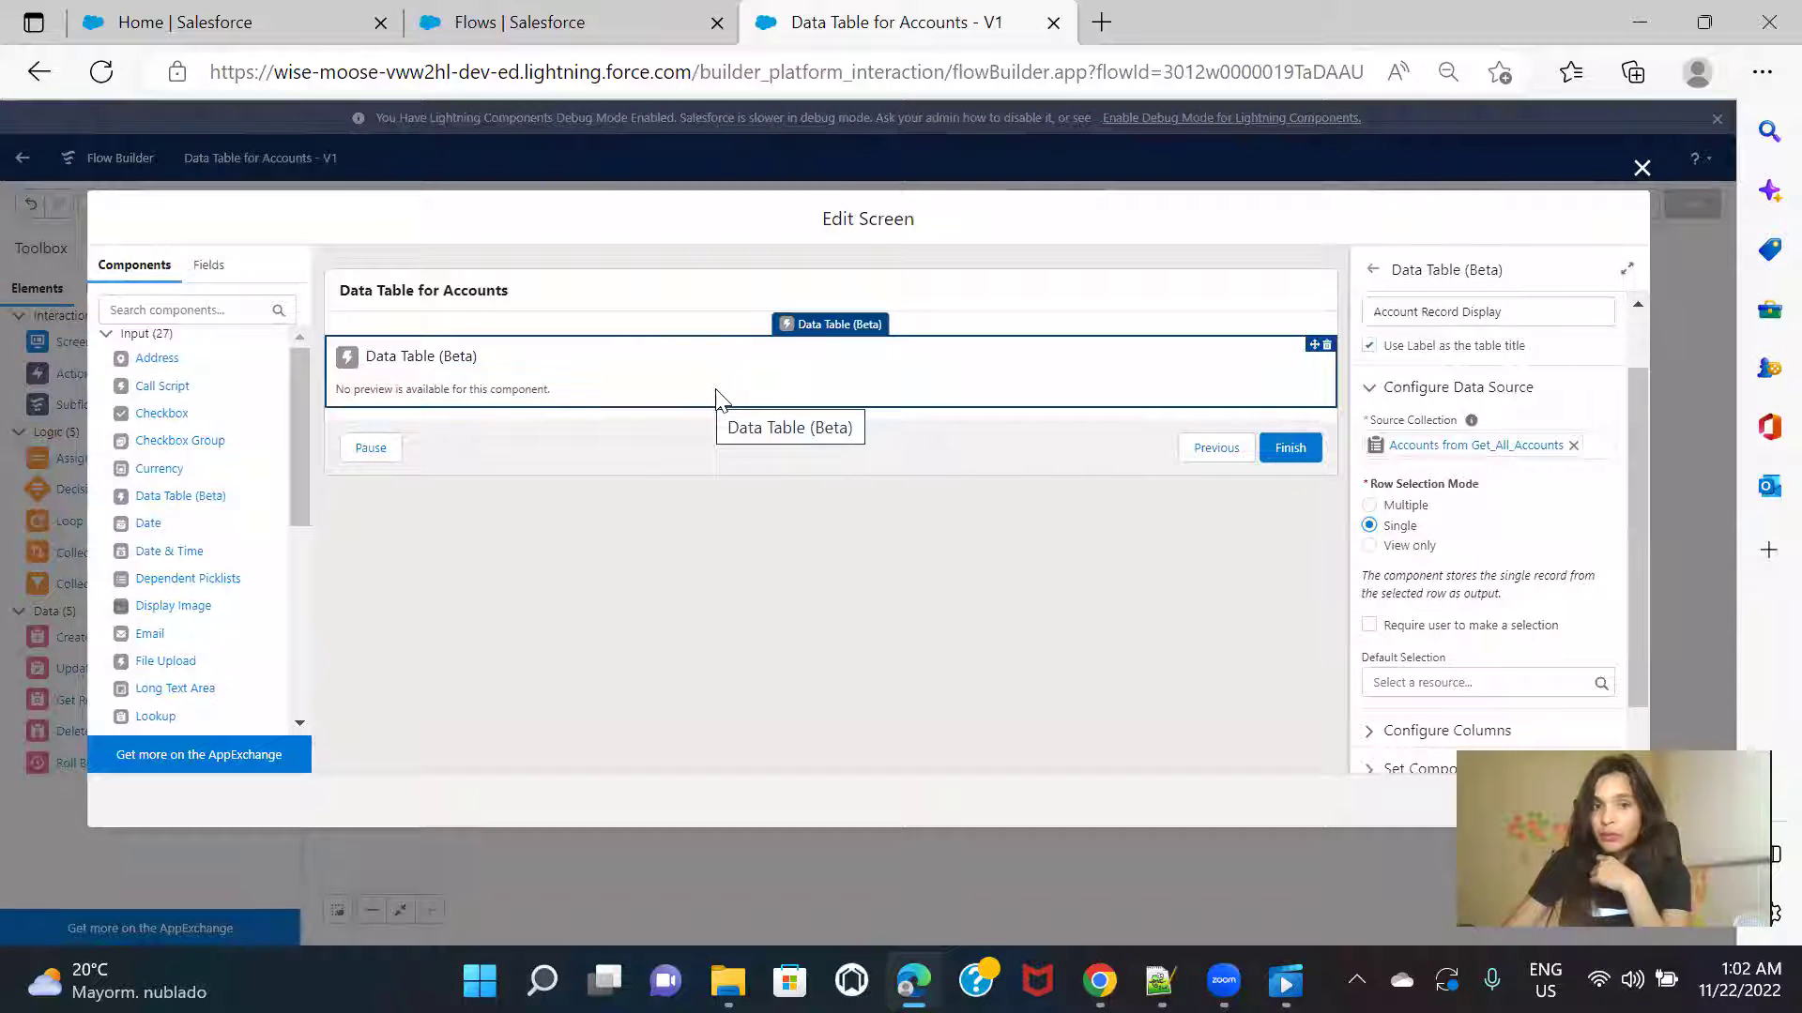
Step: Compare the home page table with its settings, require the user to make a selection, and finish editing the screen
left_click(270, 28)
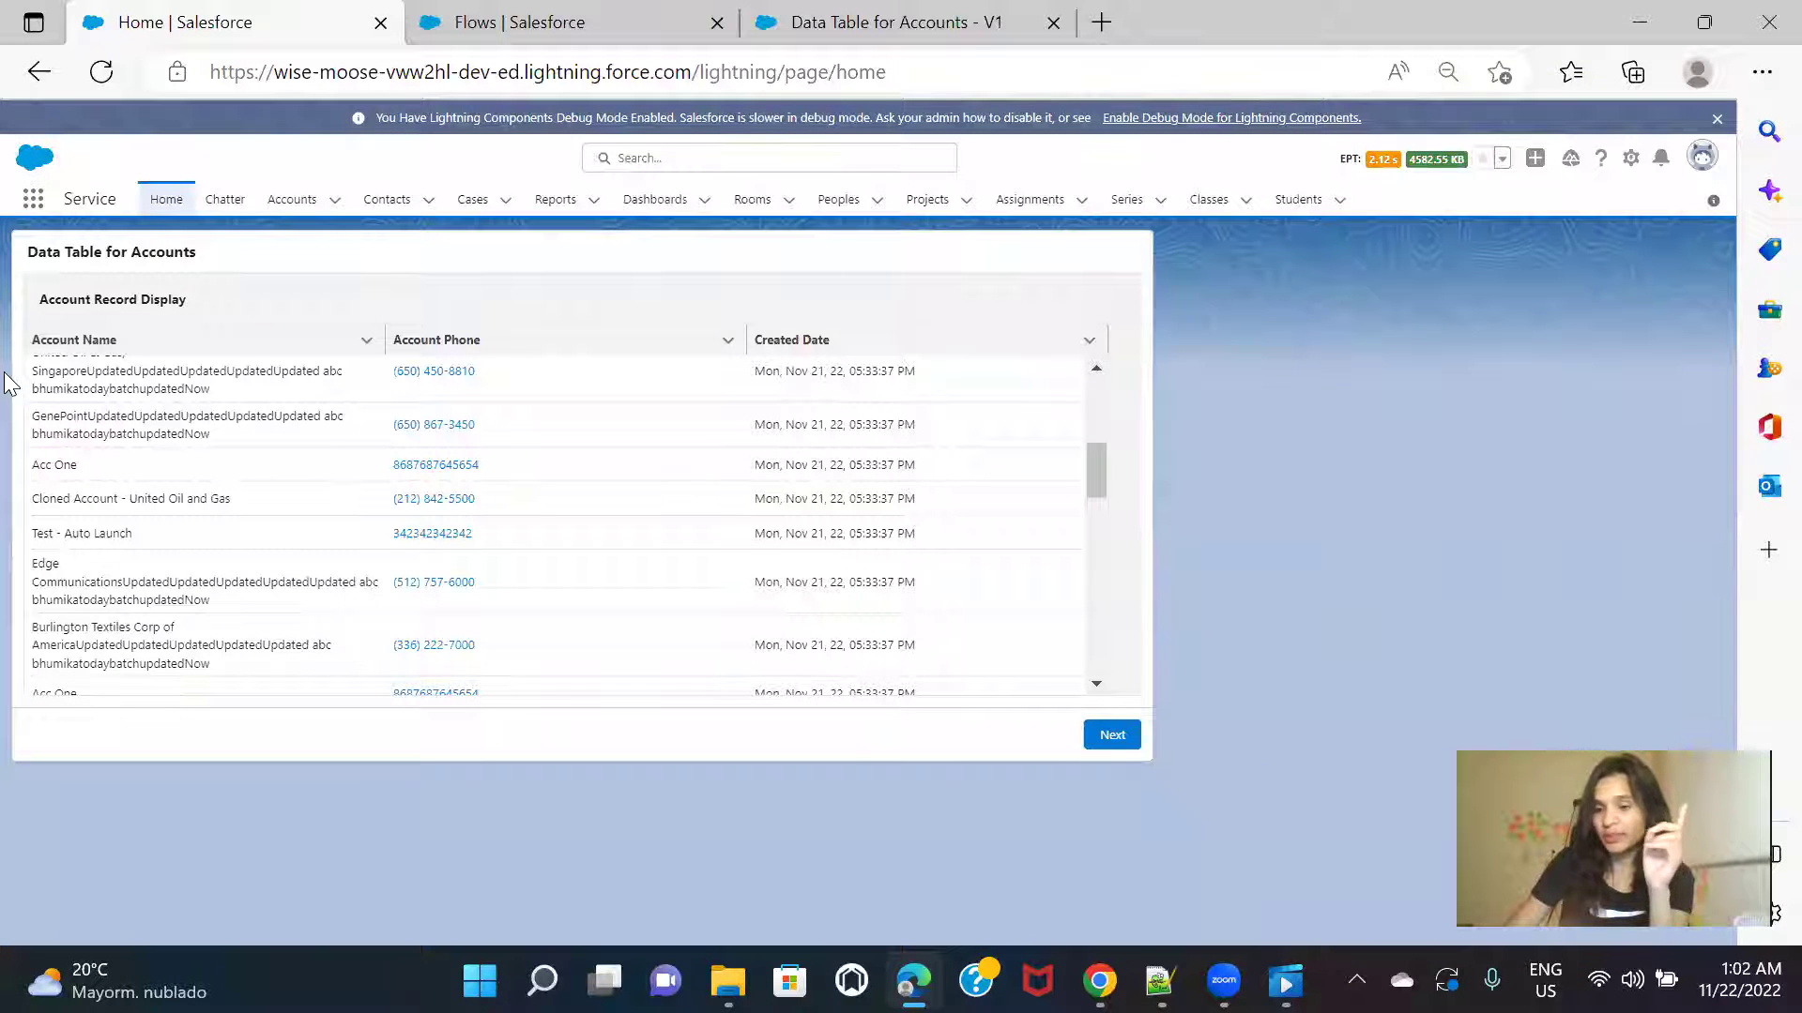
left_click(840, 40)
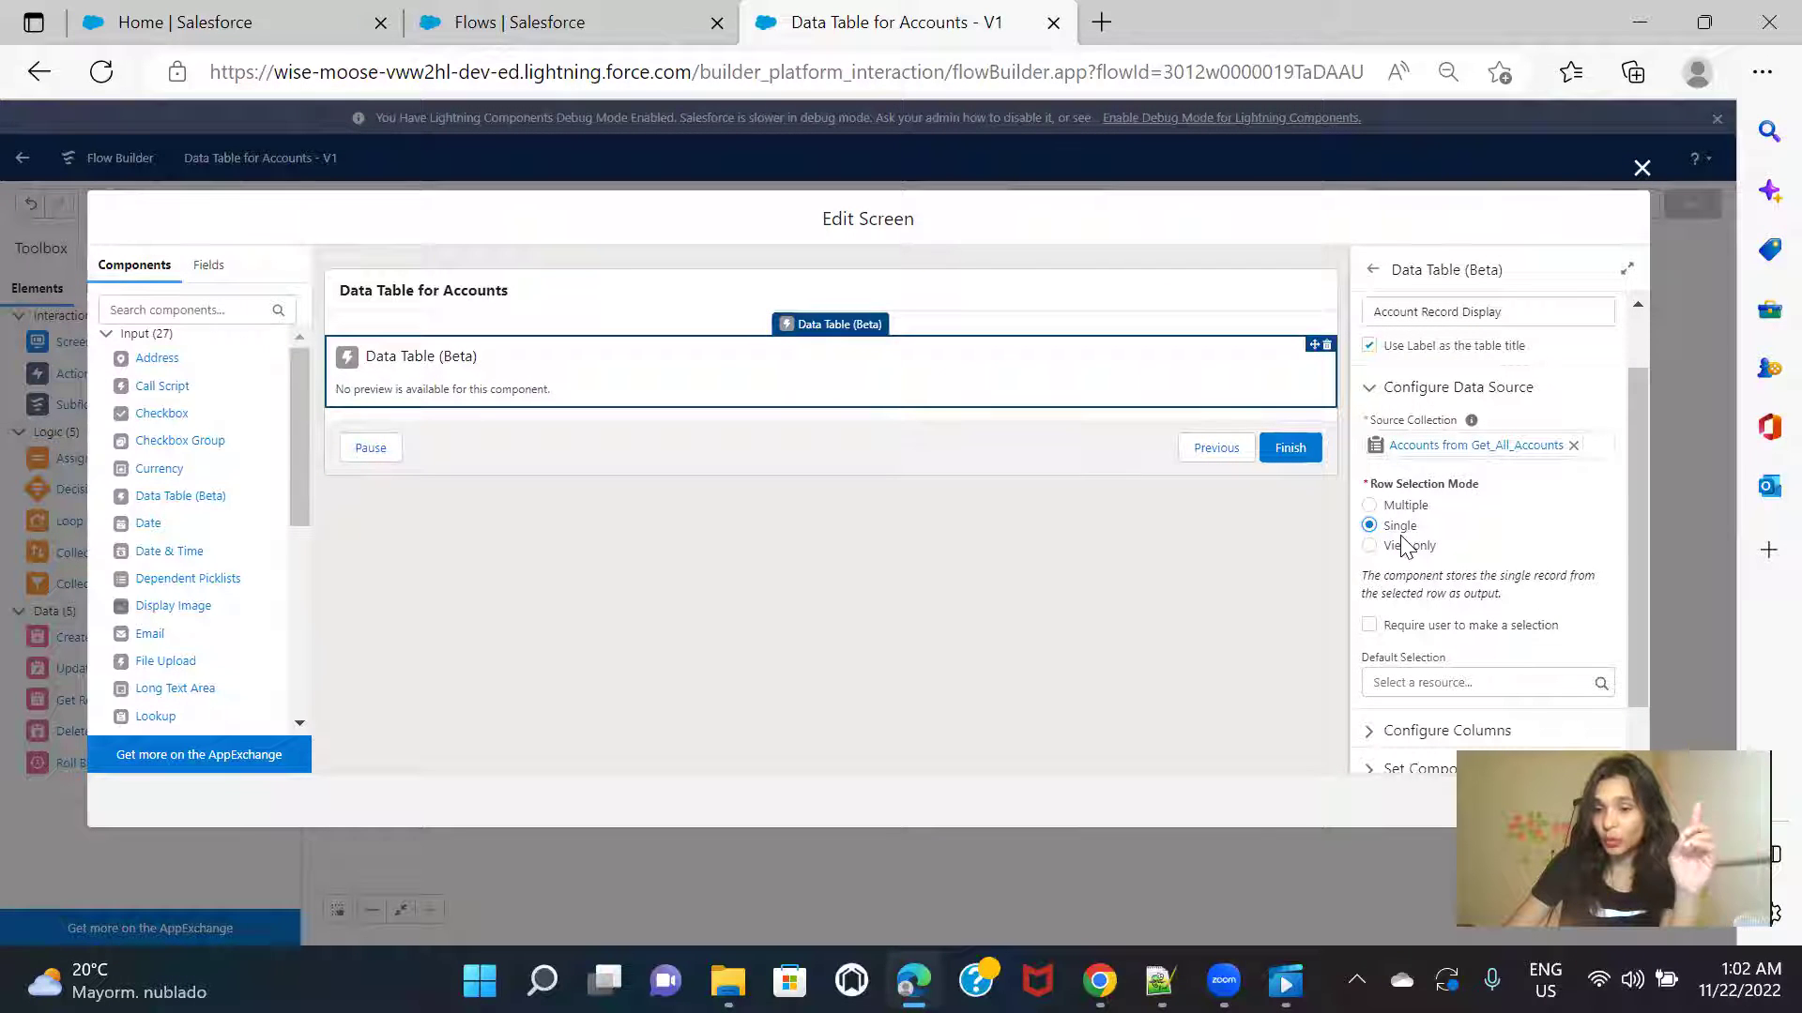
scroll(1446, 550, "down", 1)
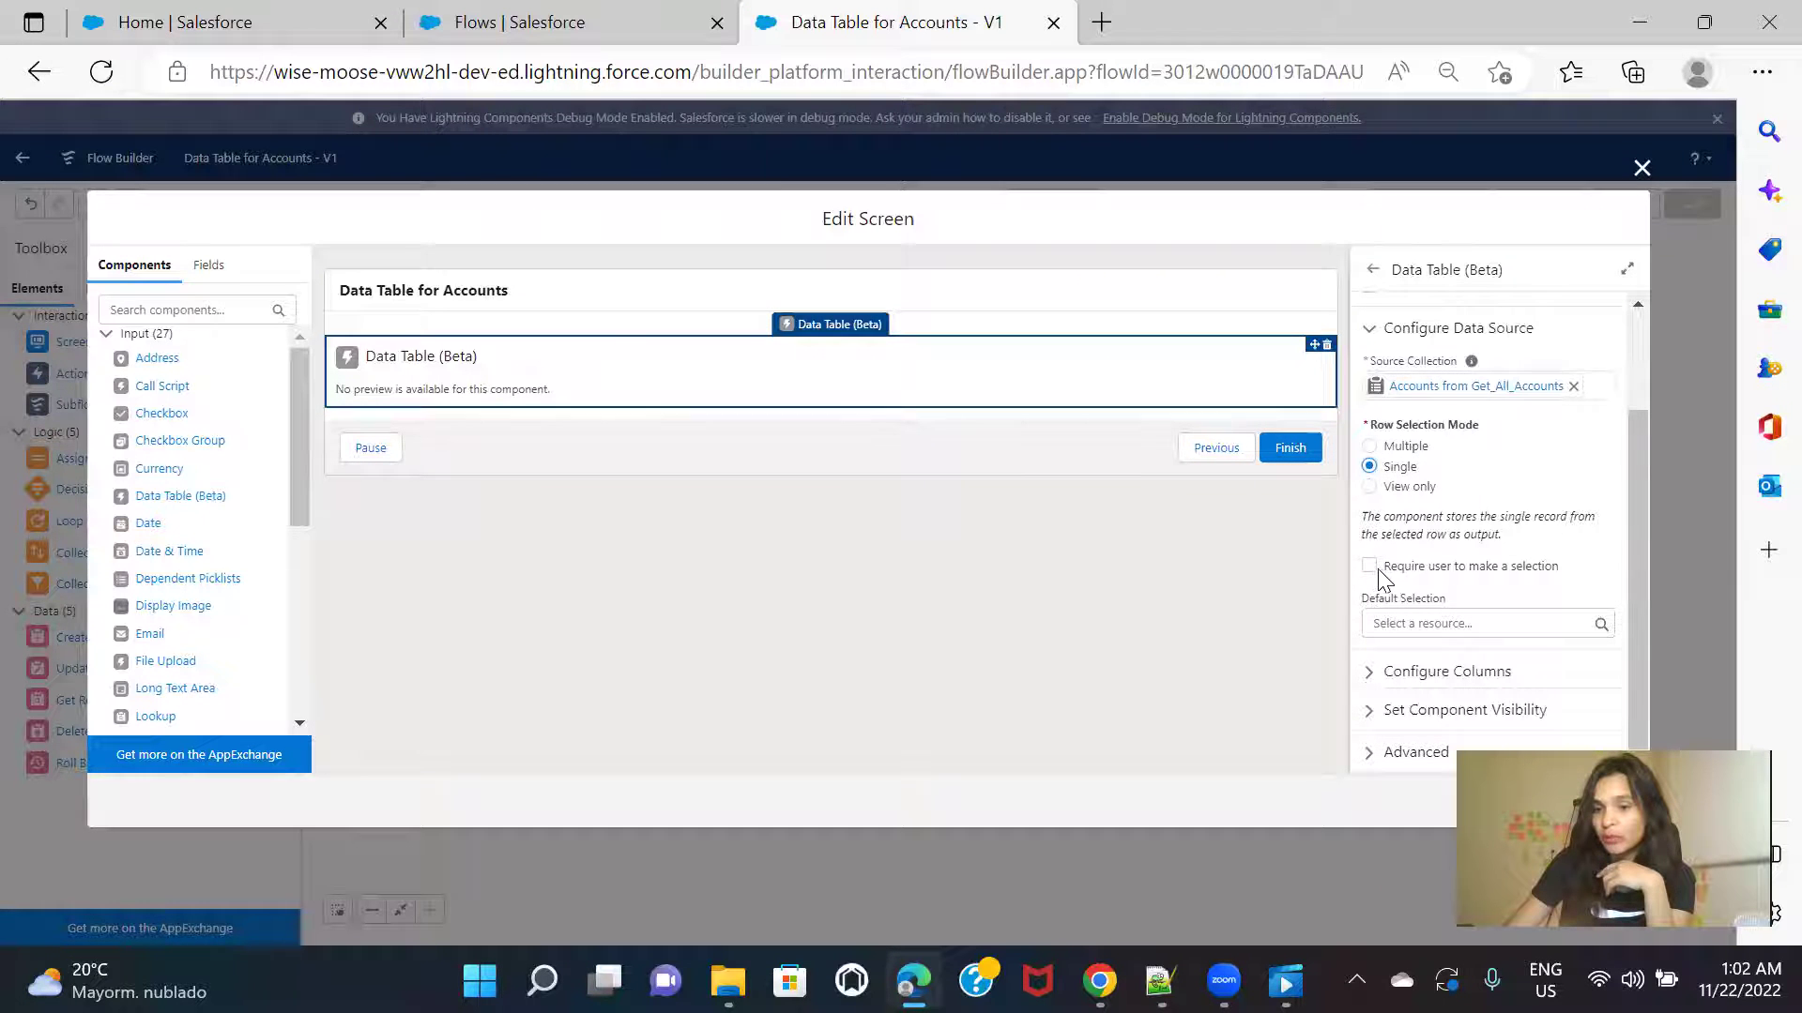
key("ctrl+1")
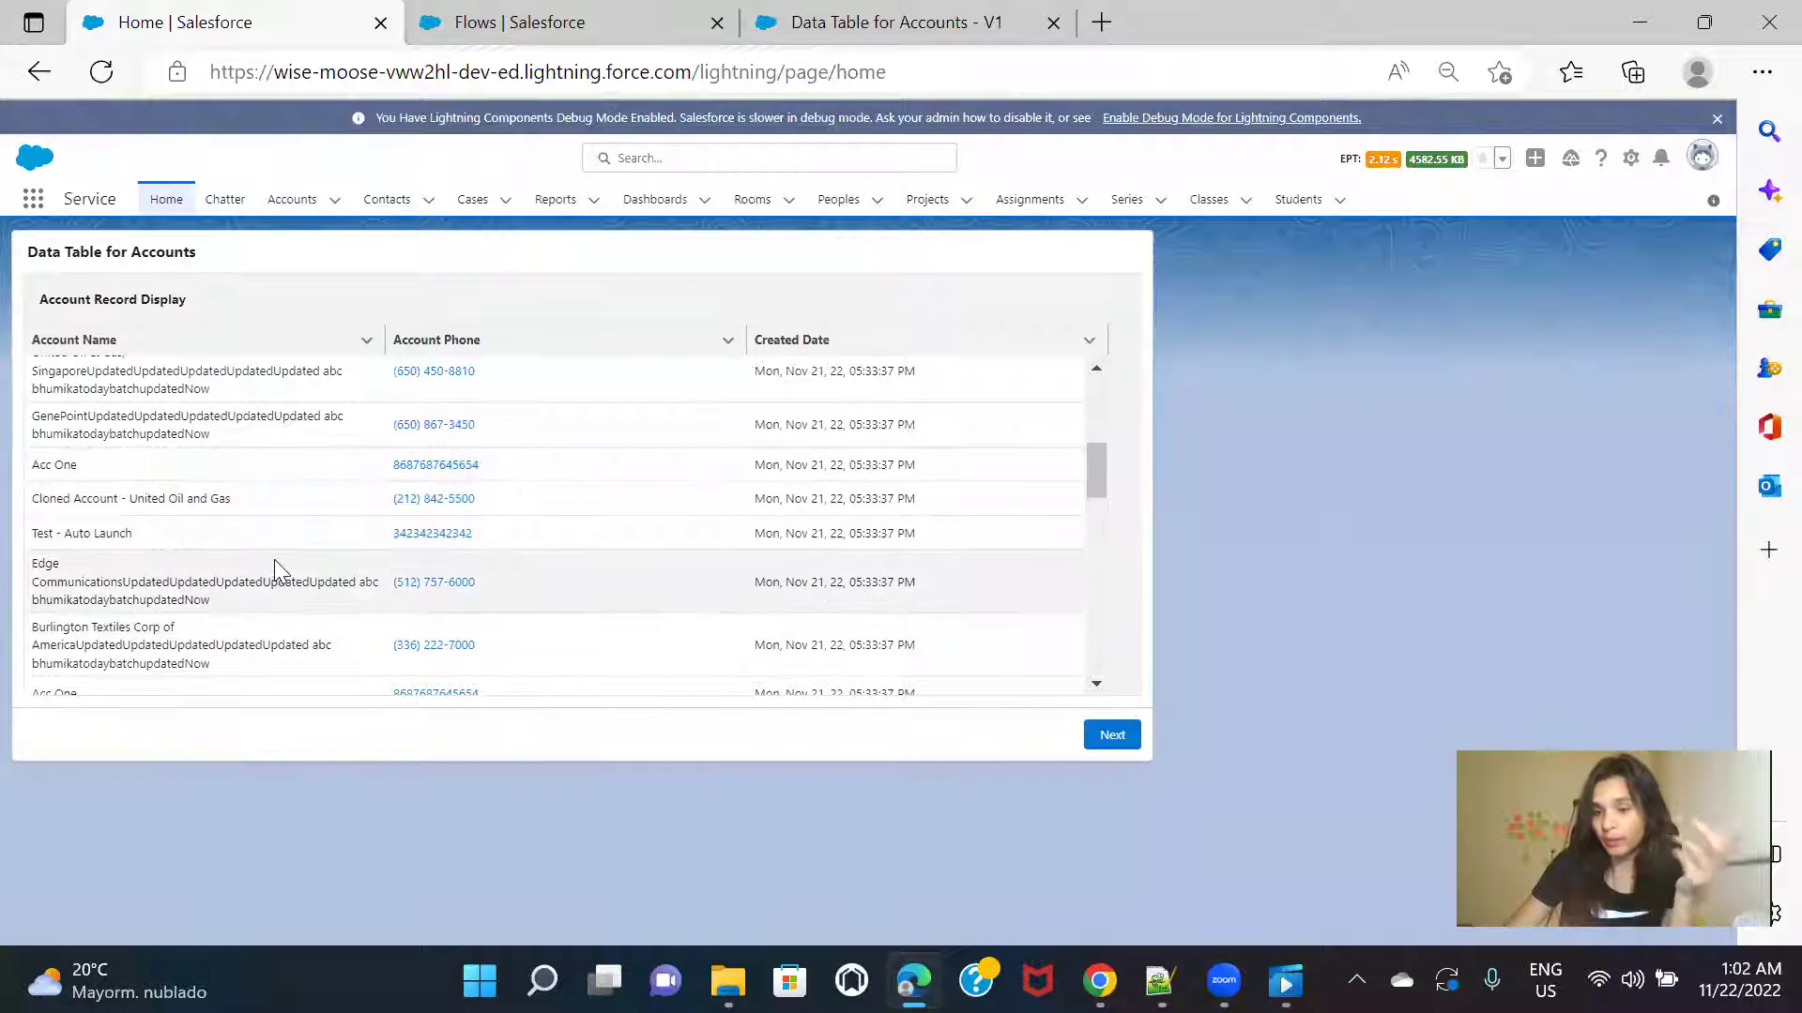
left_click(405, 42)
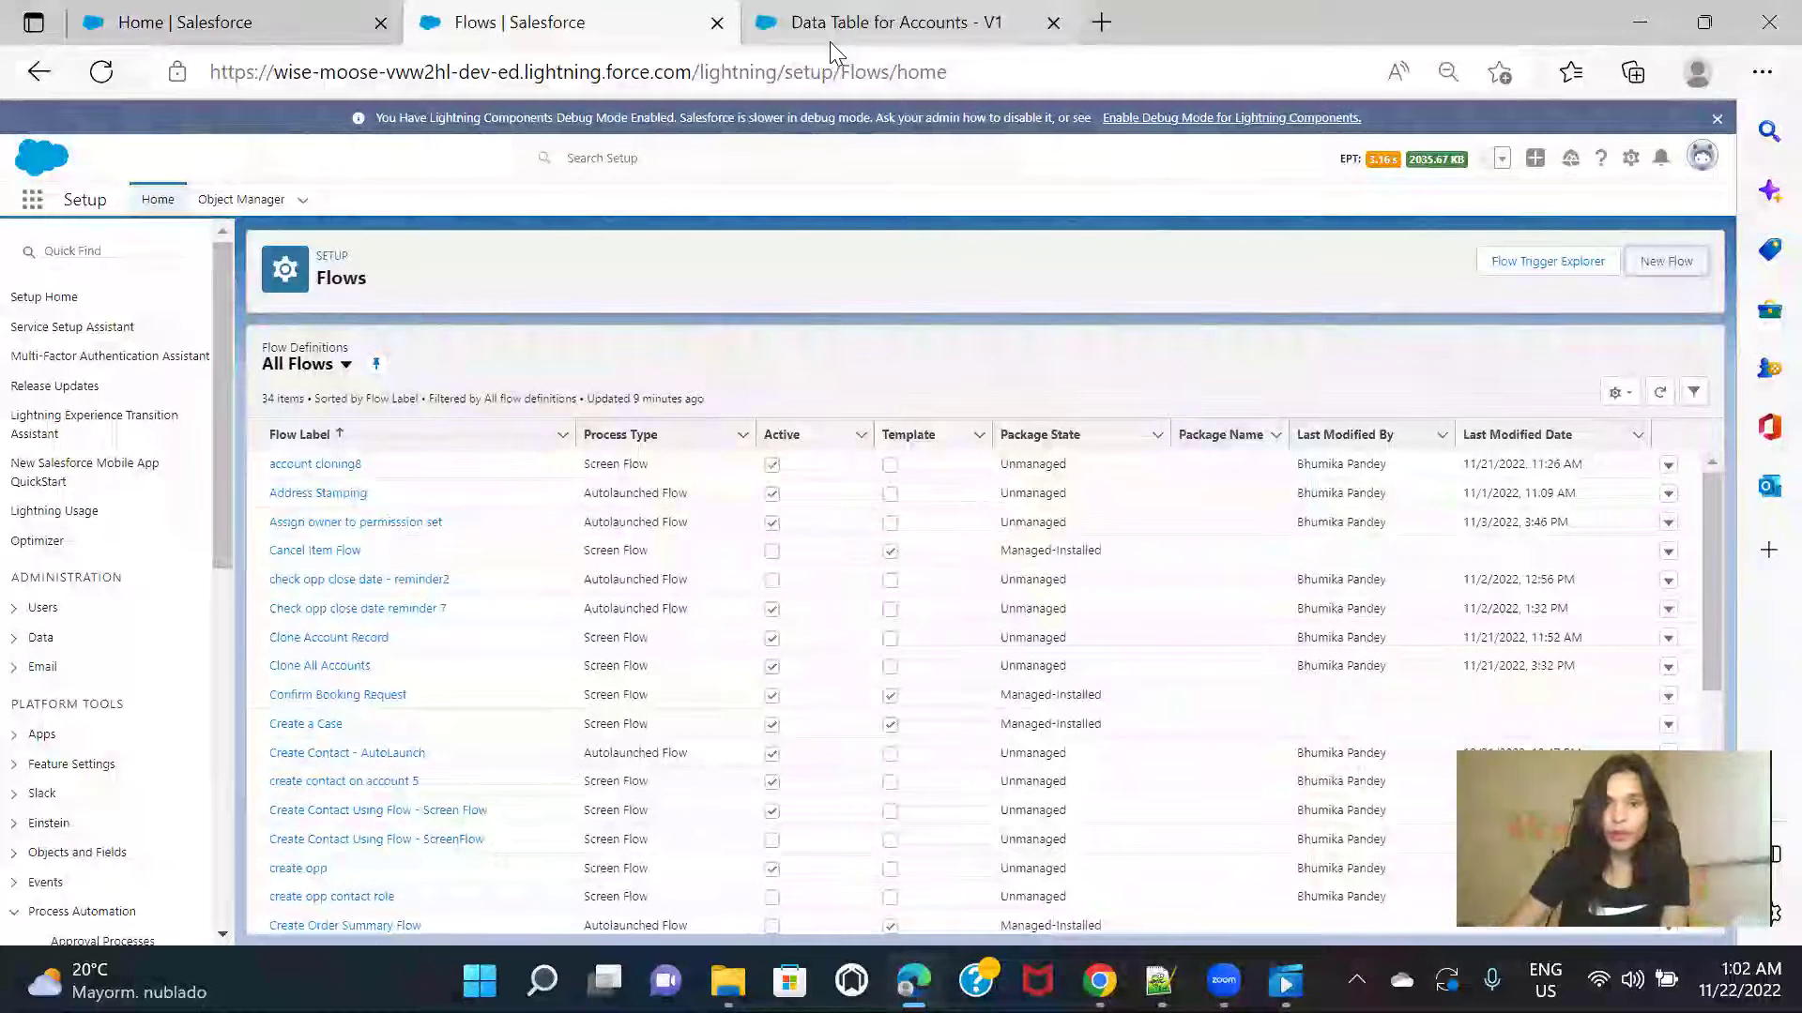
left_click_drag(825, 26, 646, 28)
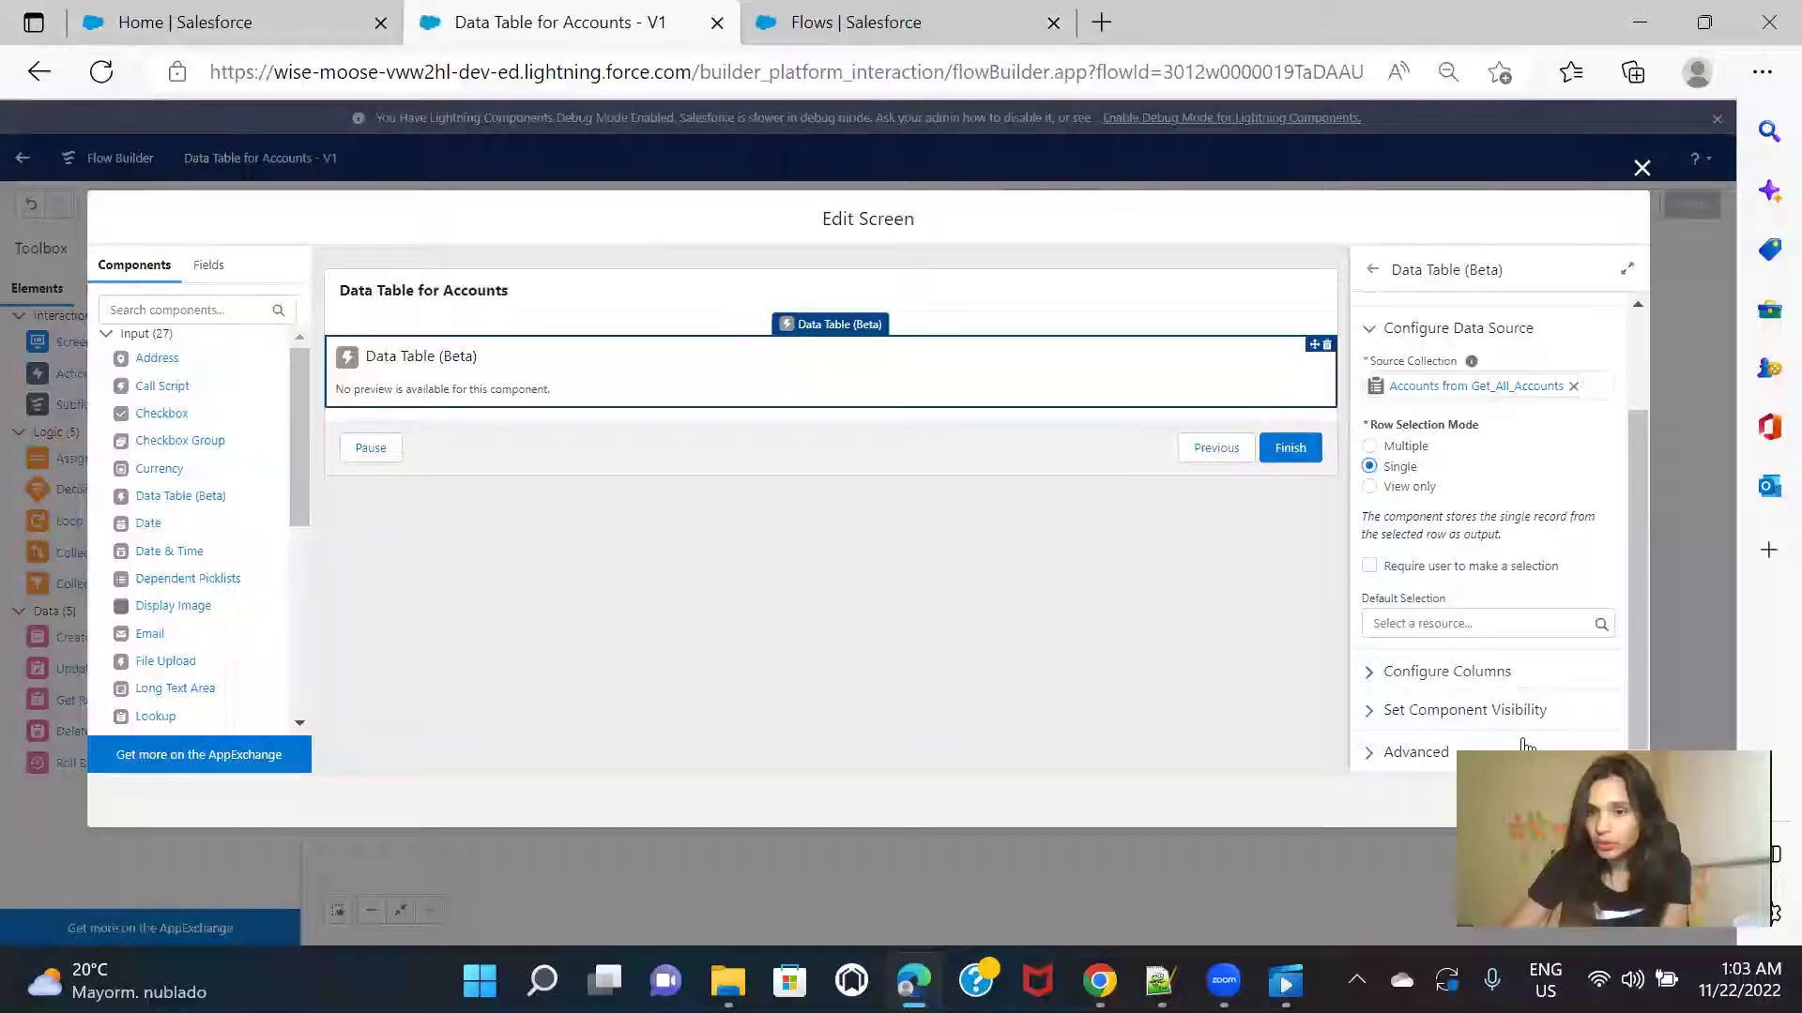
left_click(1369, 567)
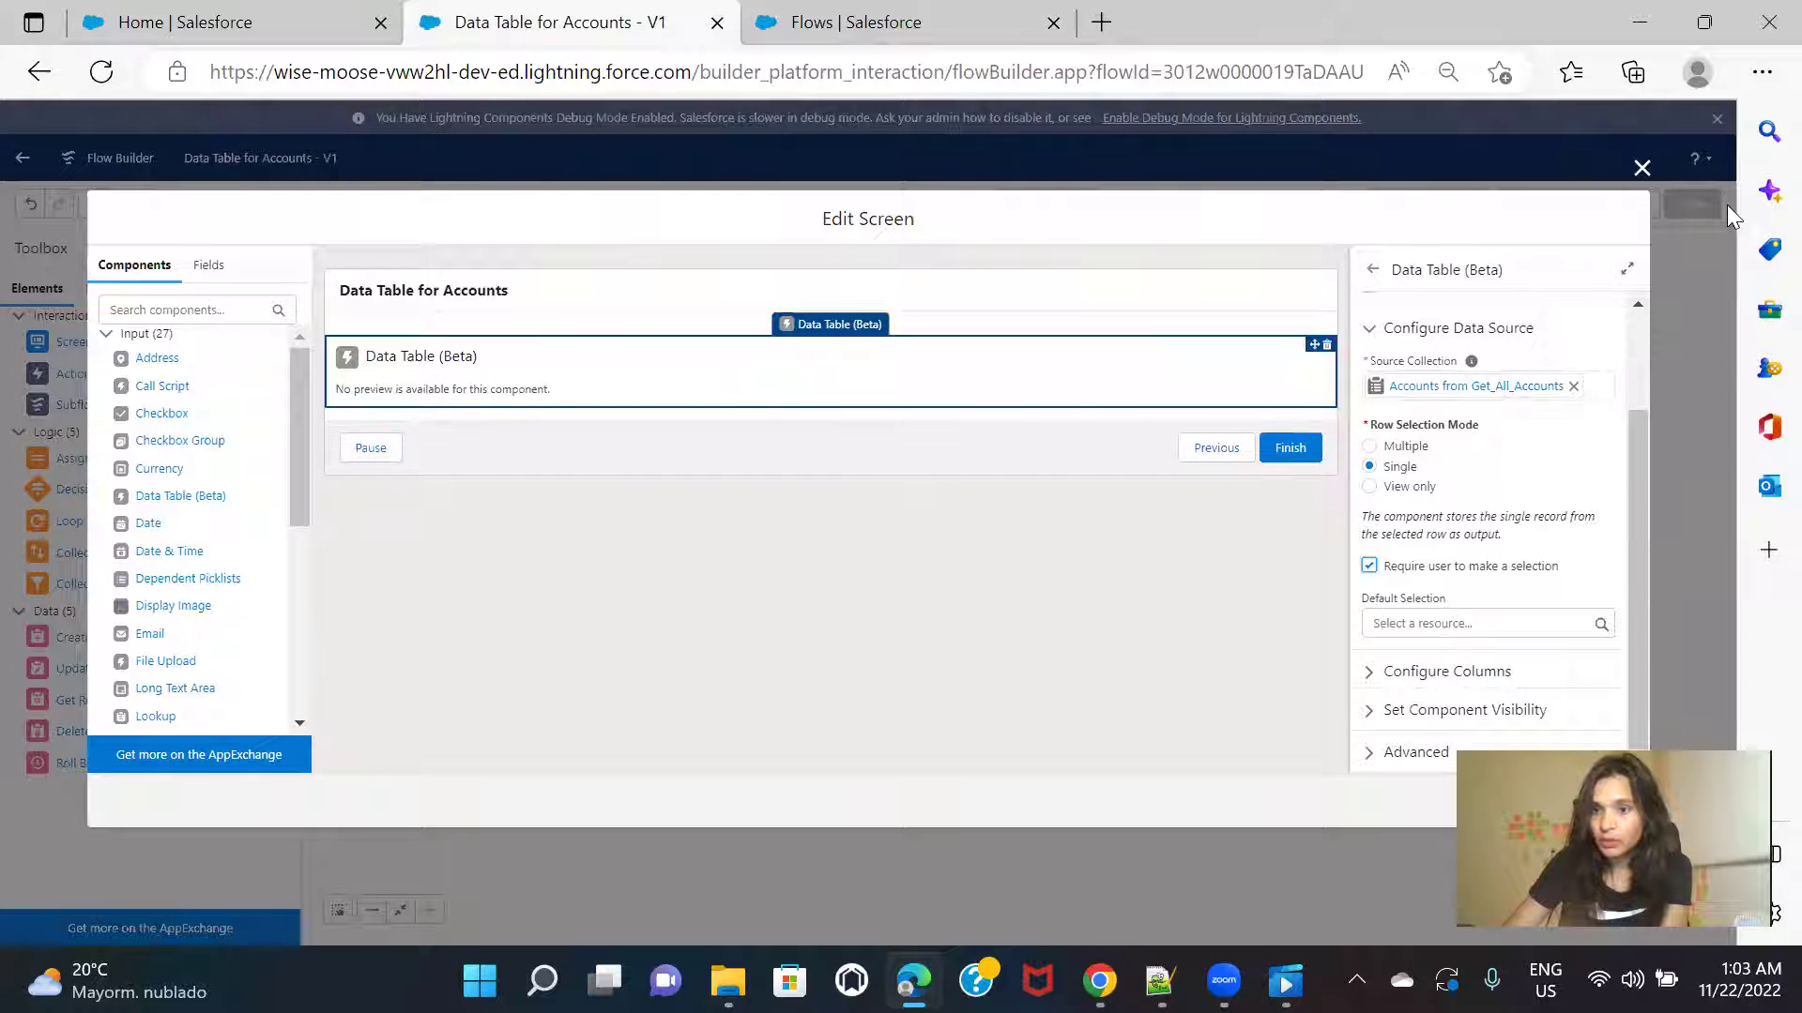
left_click(1604, 801)
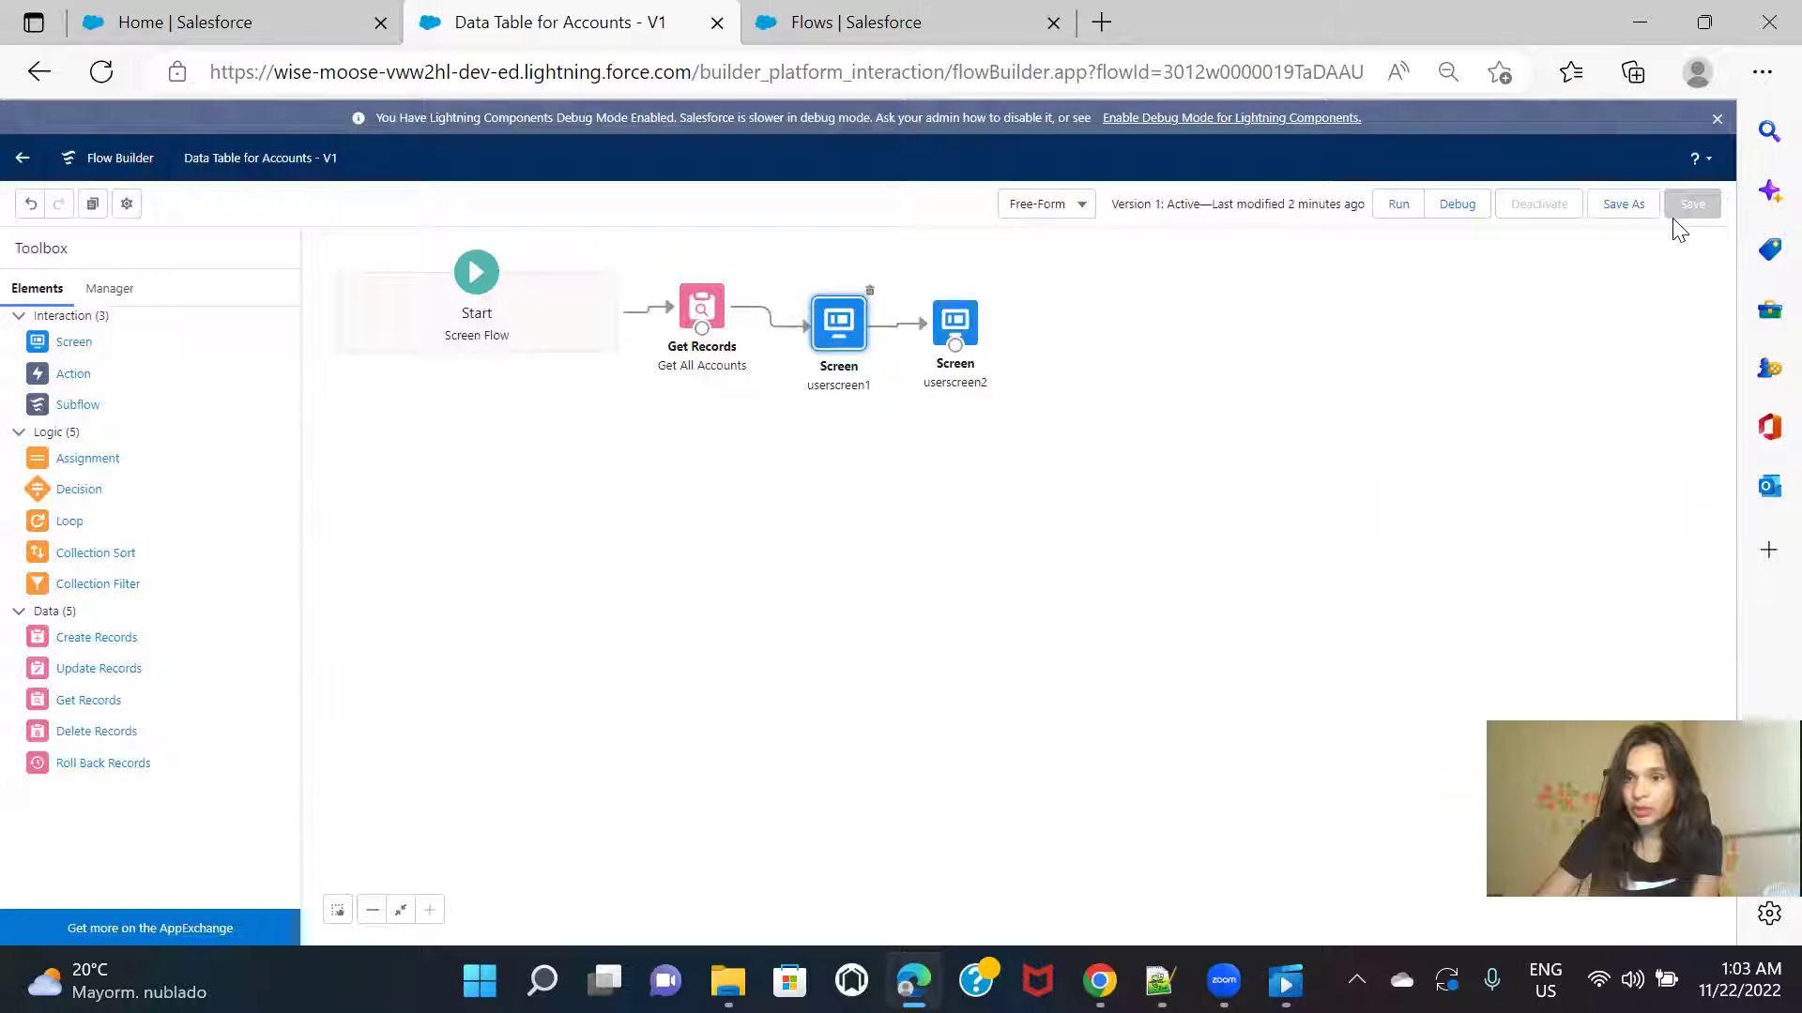
Step: Save the flow as a new version and activate that version
left_click(1633, 206)
left_click(1229, 666)
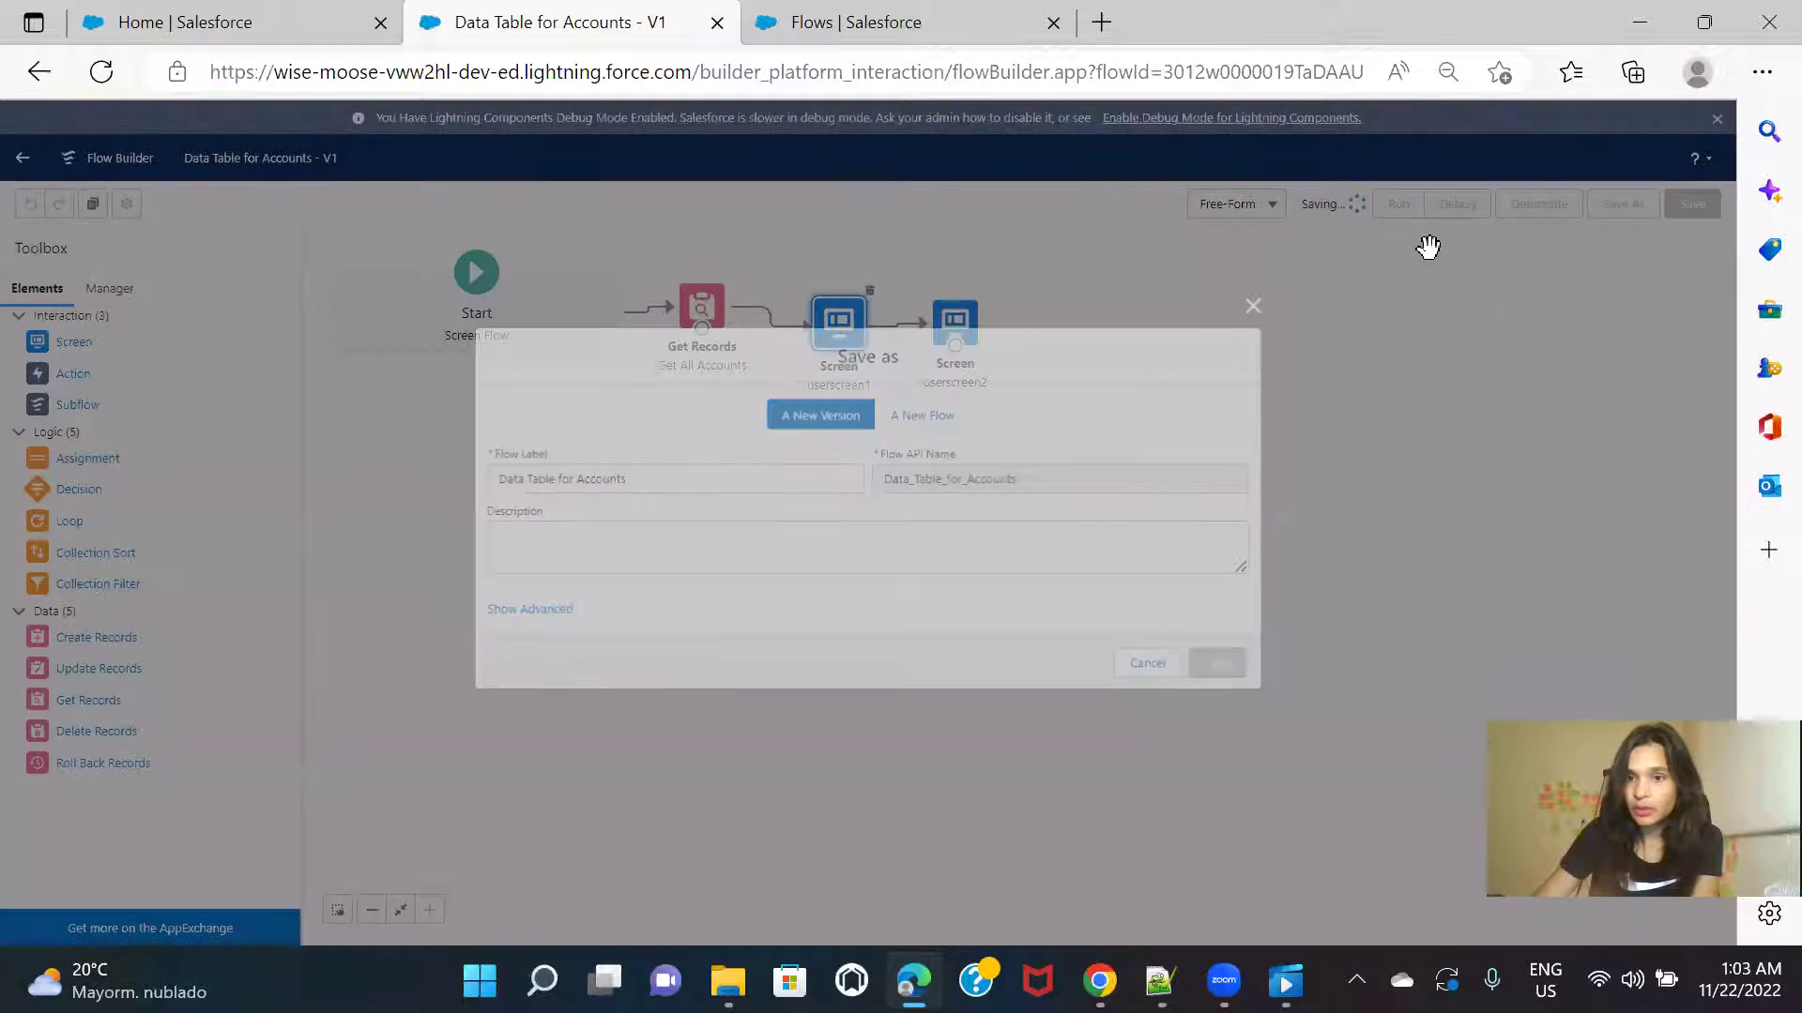
left_click(1573, 204)
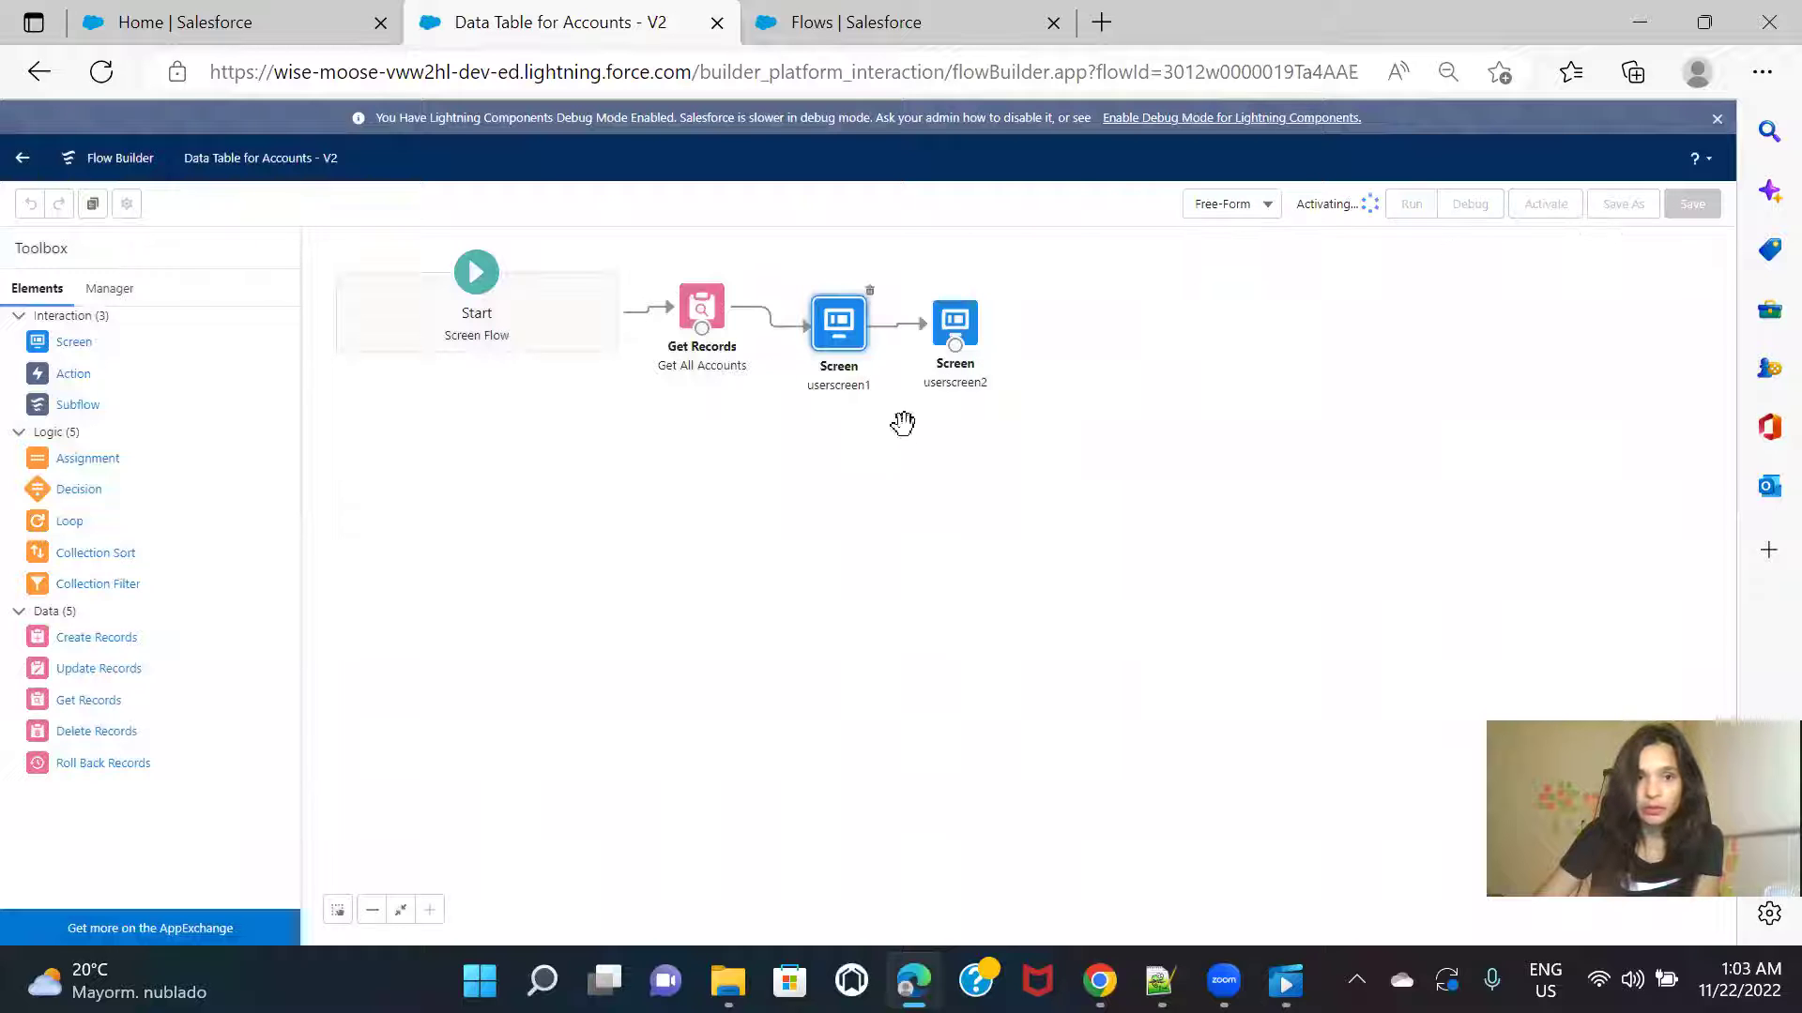
Step: Reload the home page and test the table by proceeding without a selection and with the Pyramid Construction account selected, then go back to the table
left_click(216, 27)
left_click(102, 74)
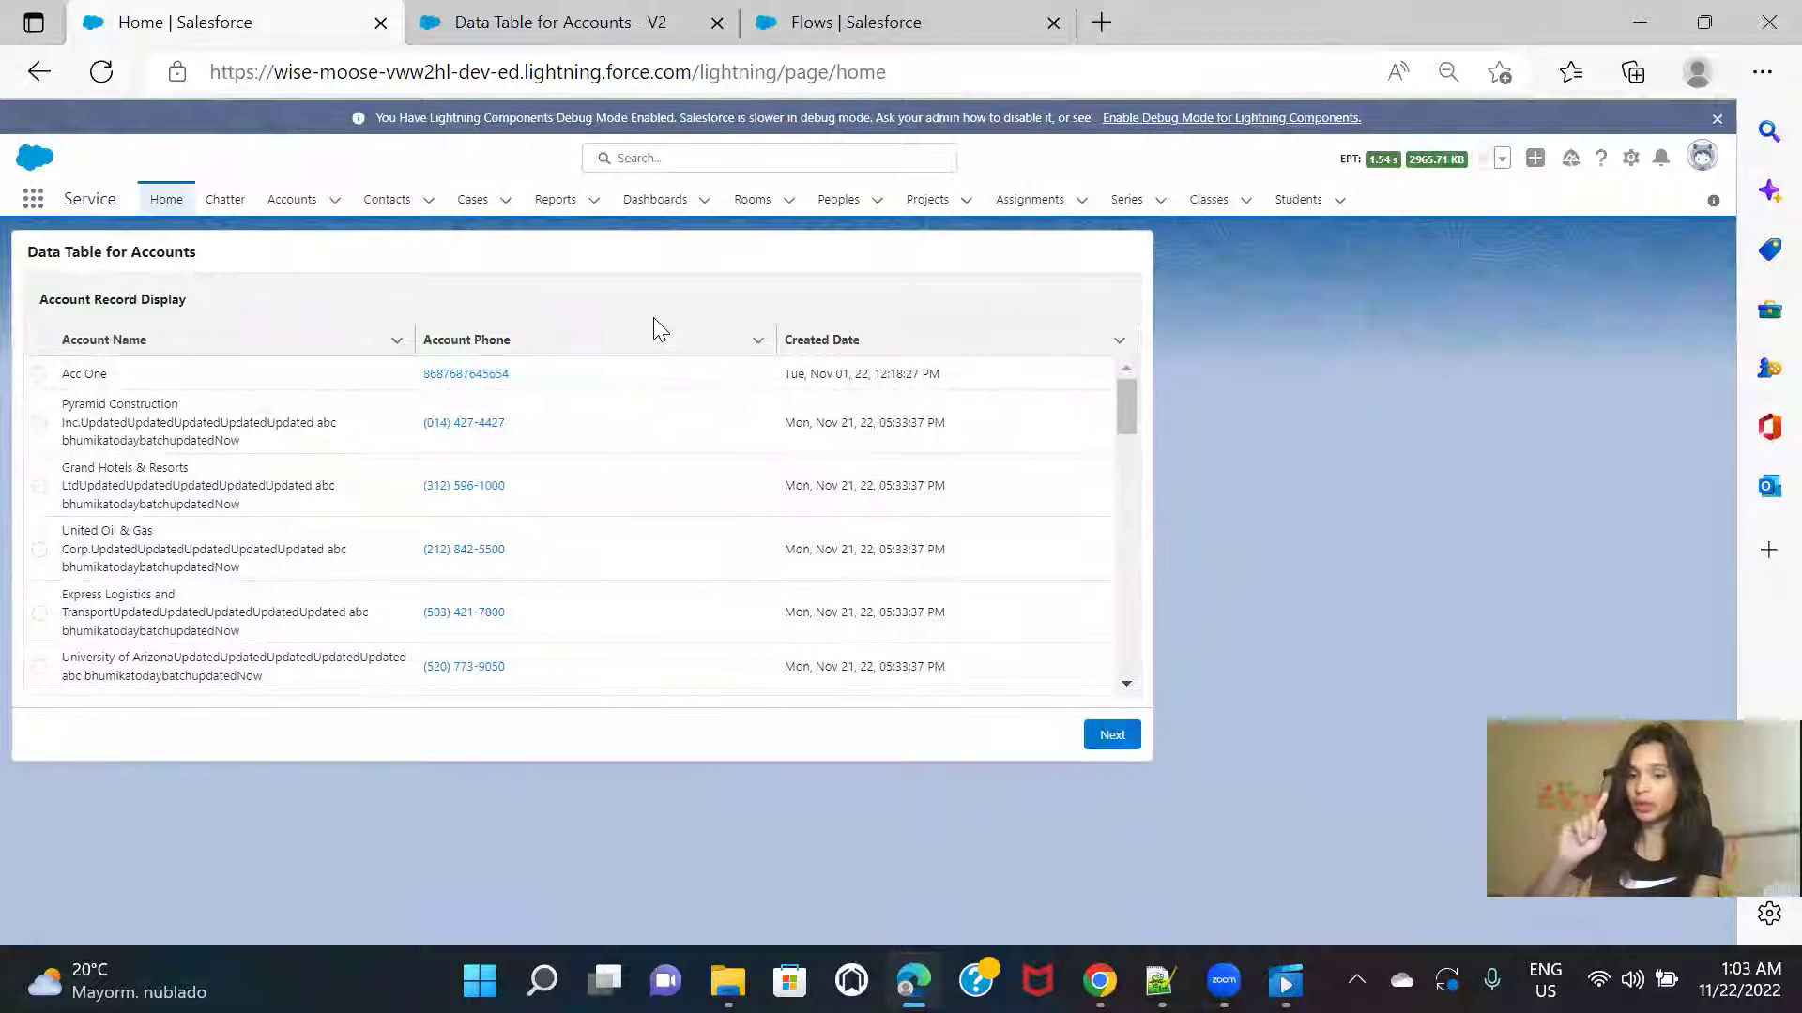
left_click(1093, 743)
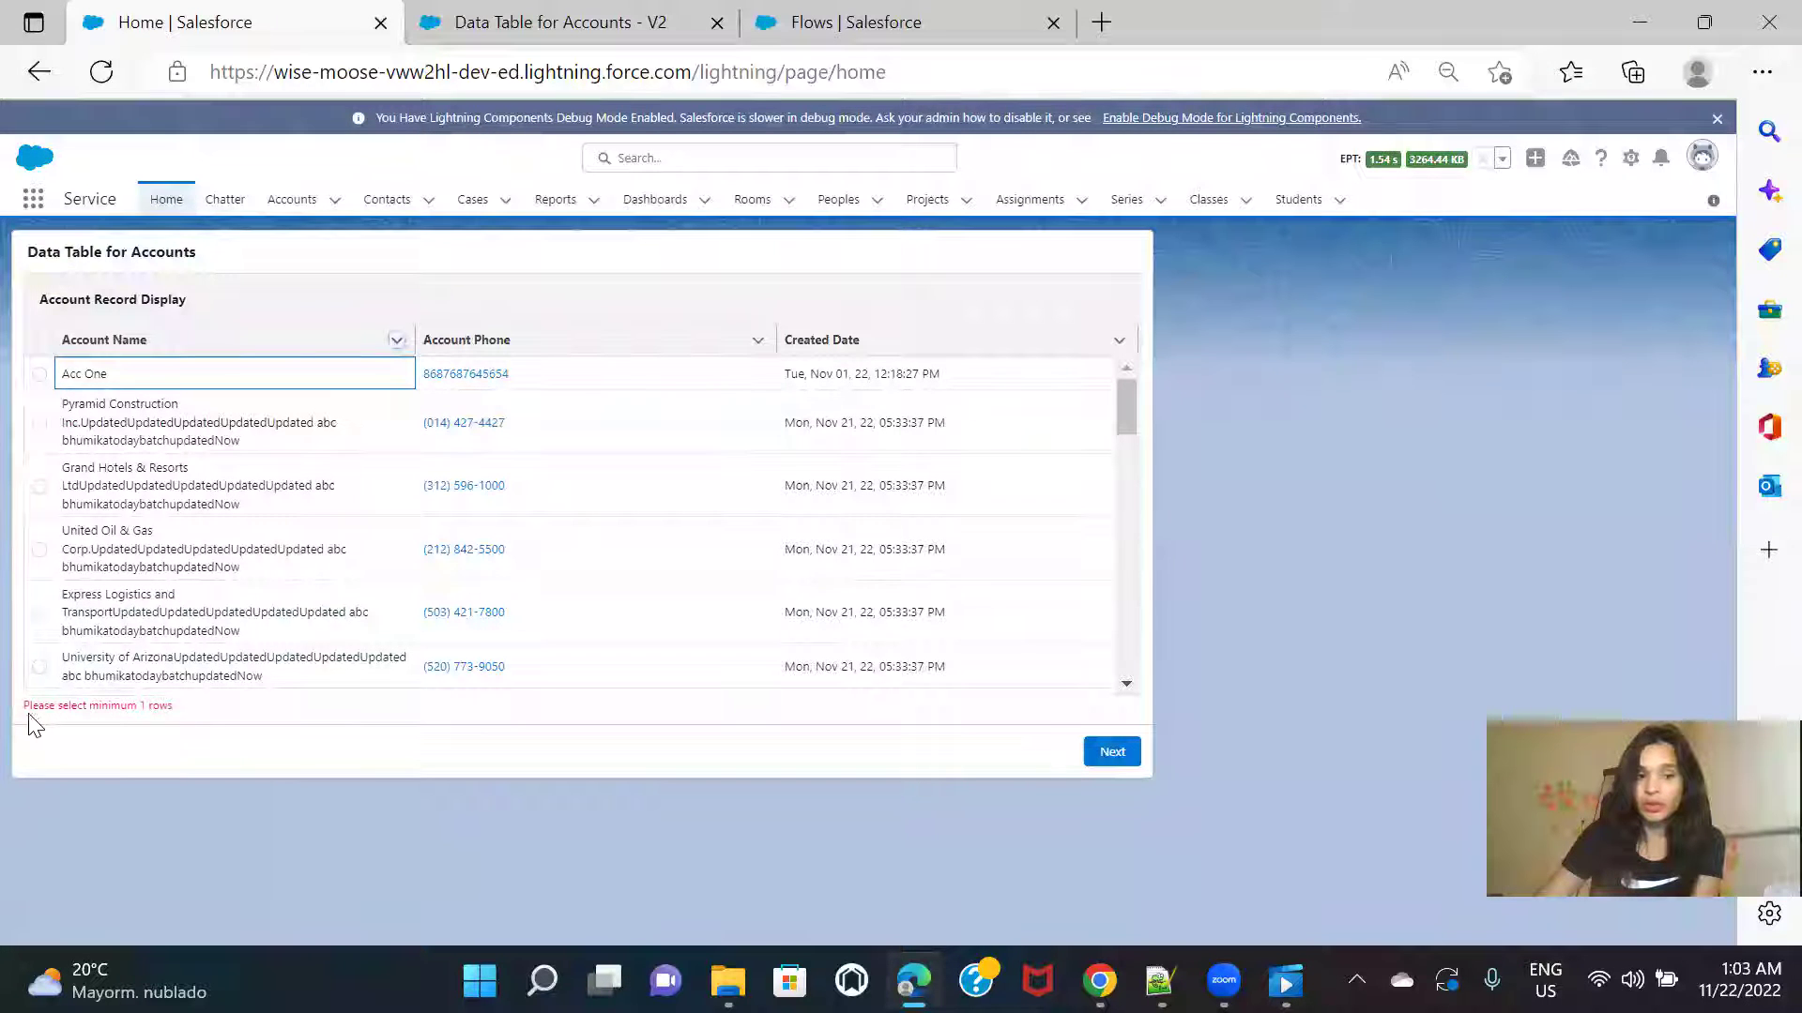
left_click(40, 423)
left_click(1109, 751)
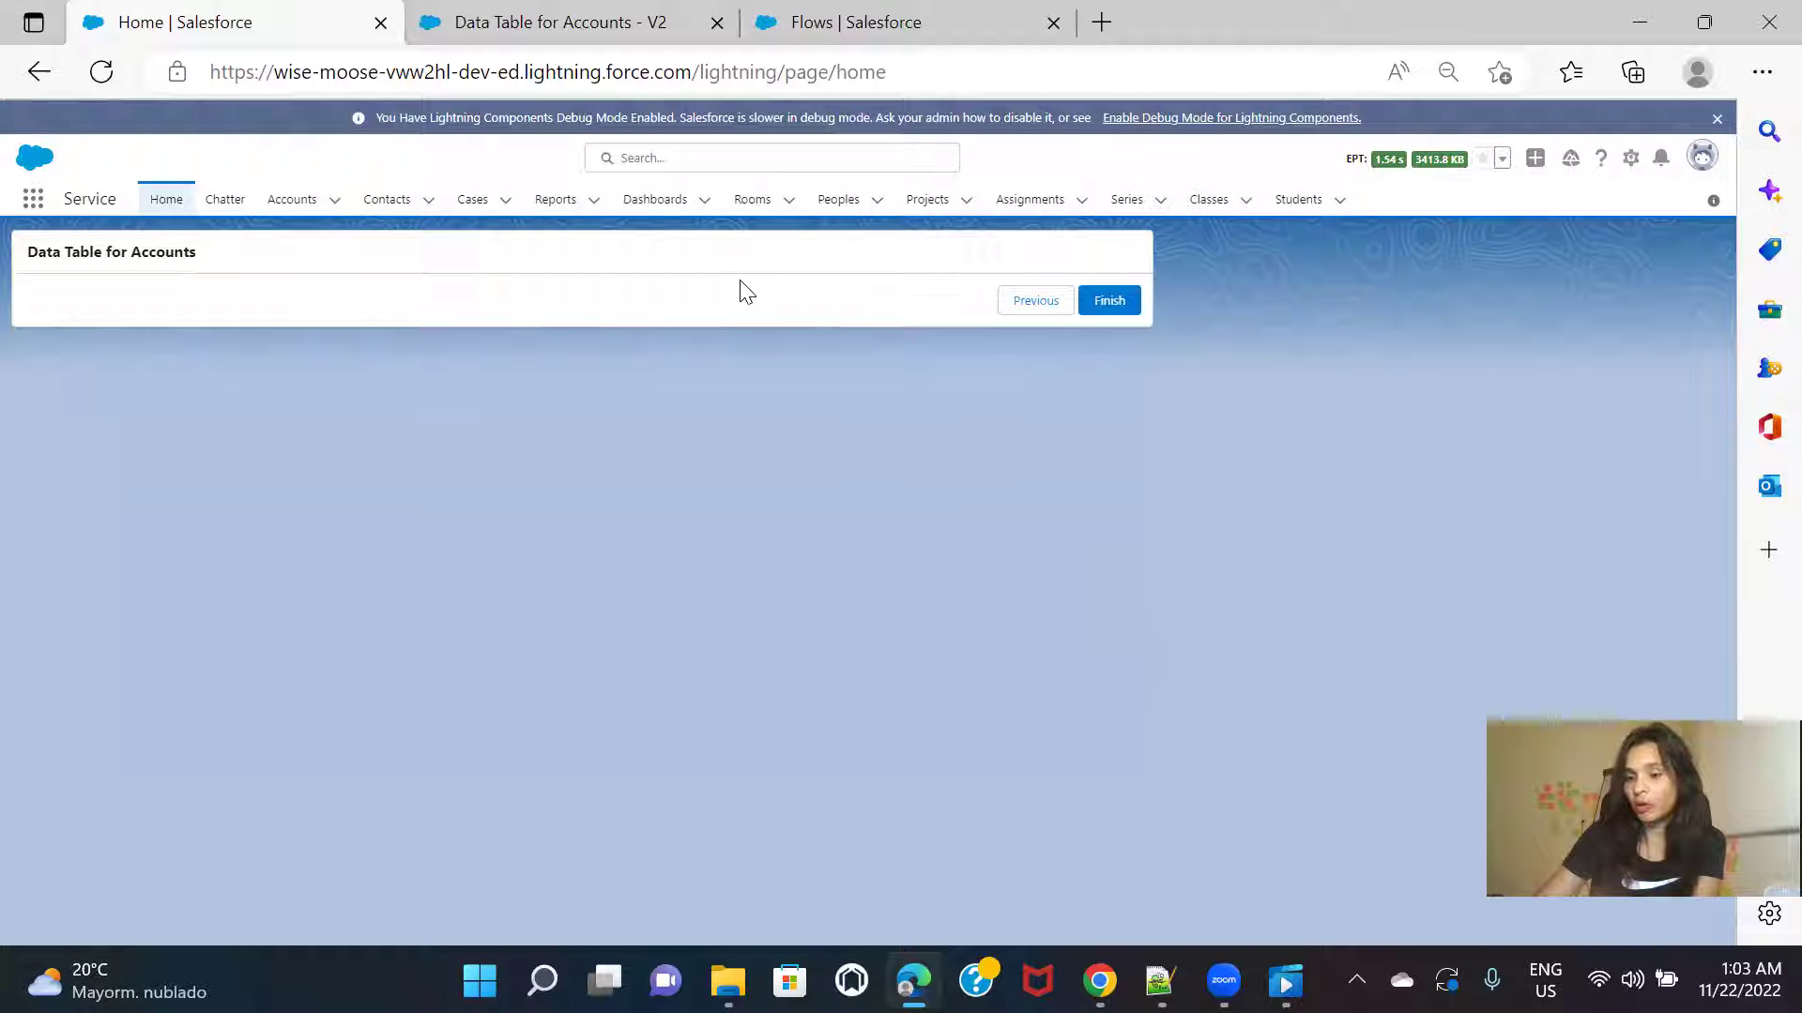
left_click(1043, 300)
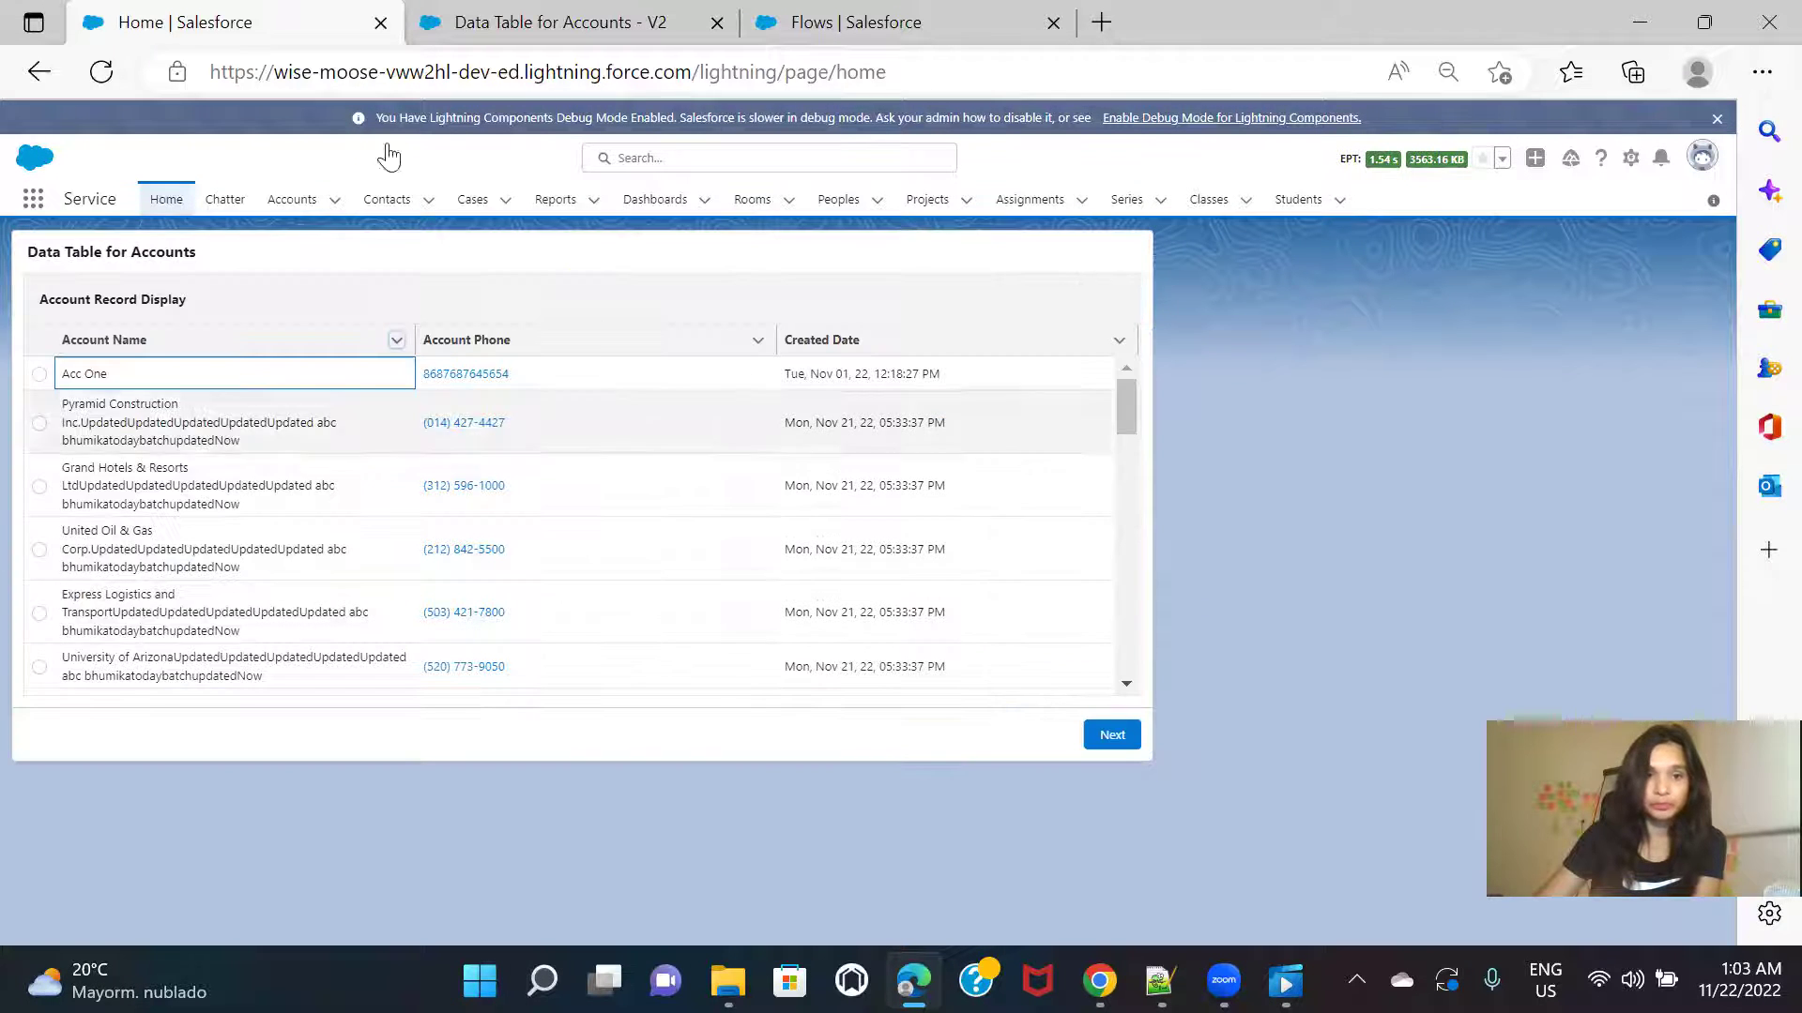
Step: Reopen userscreen1 in the flow and set the Data Table's row selection mode to Multiple
left_click(623, 27)
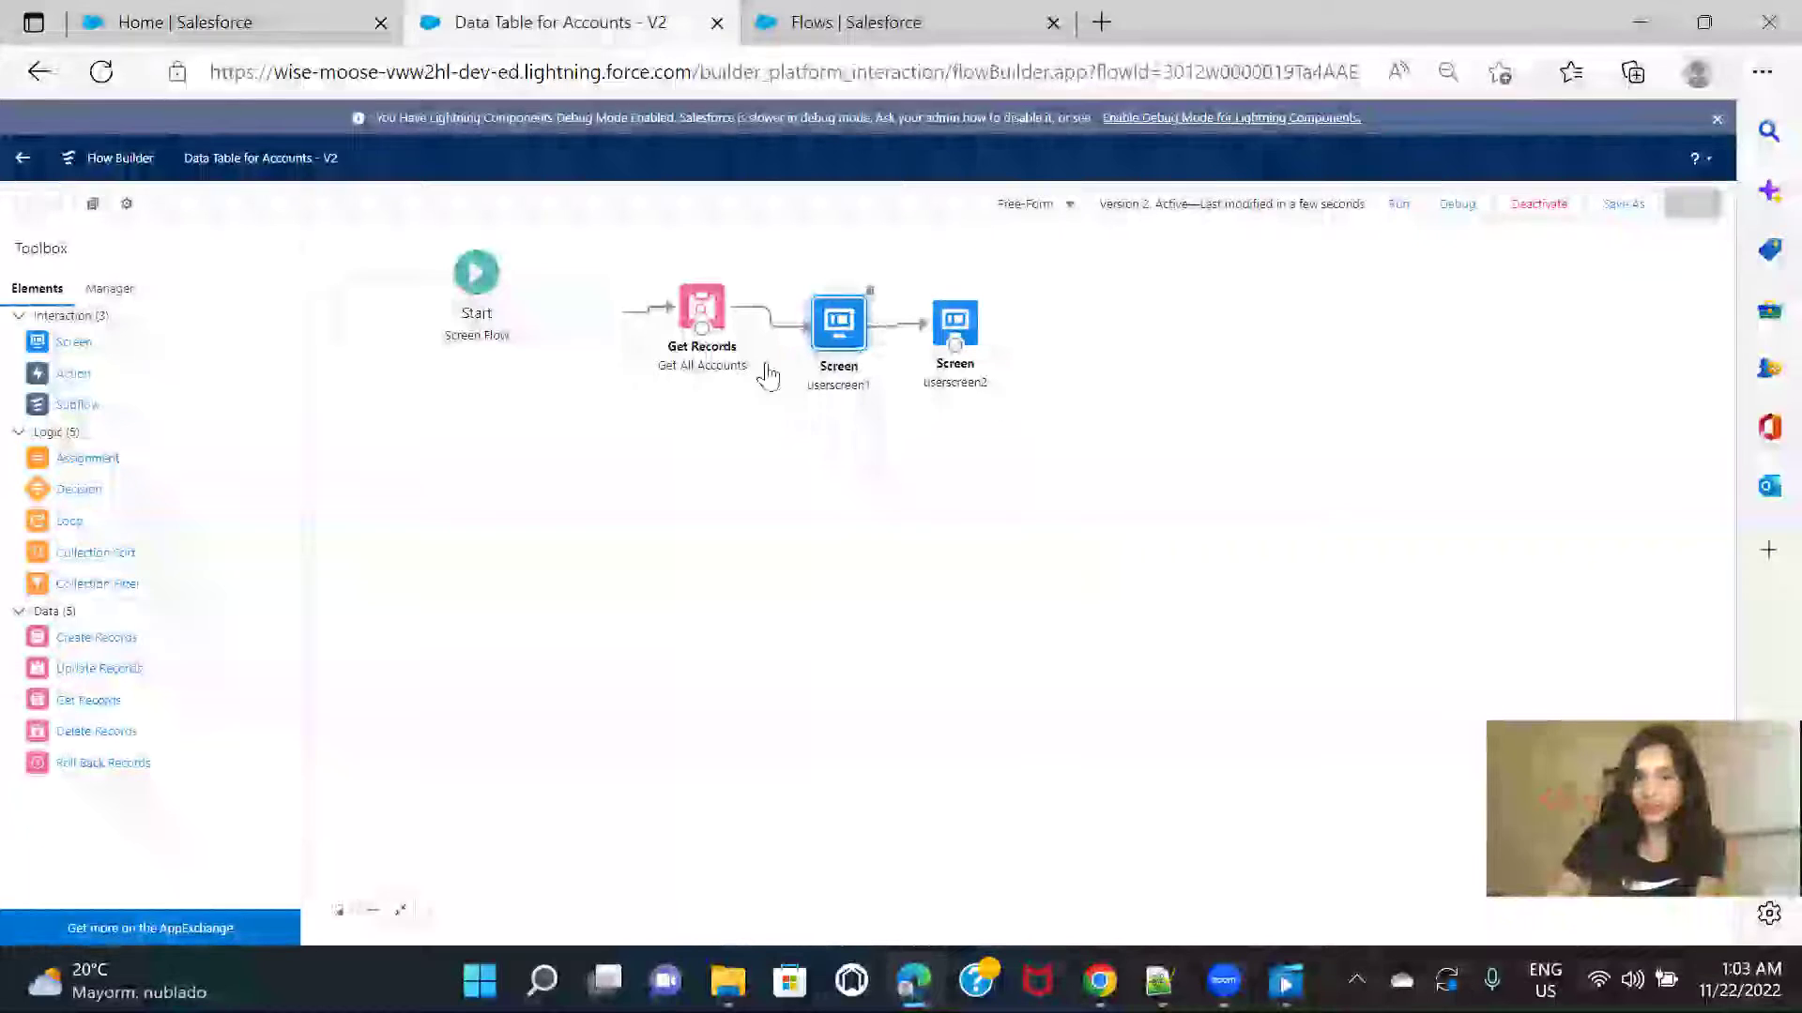
double_click(831, 320)
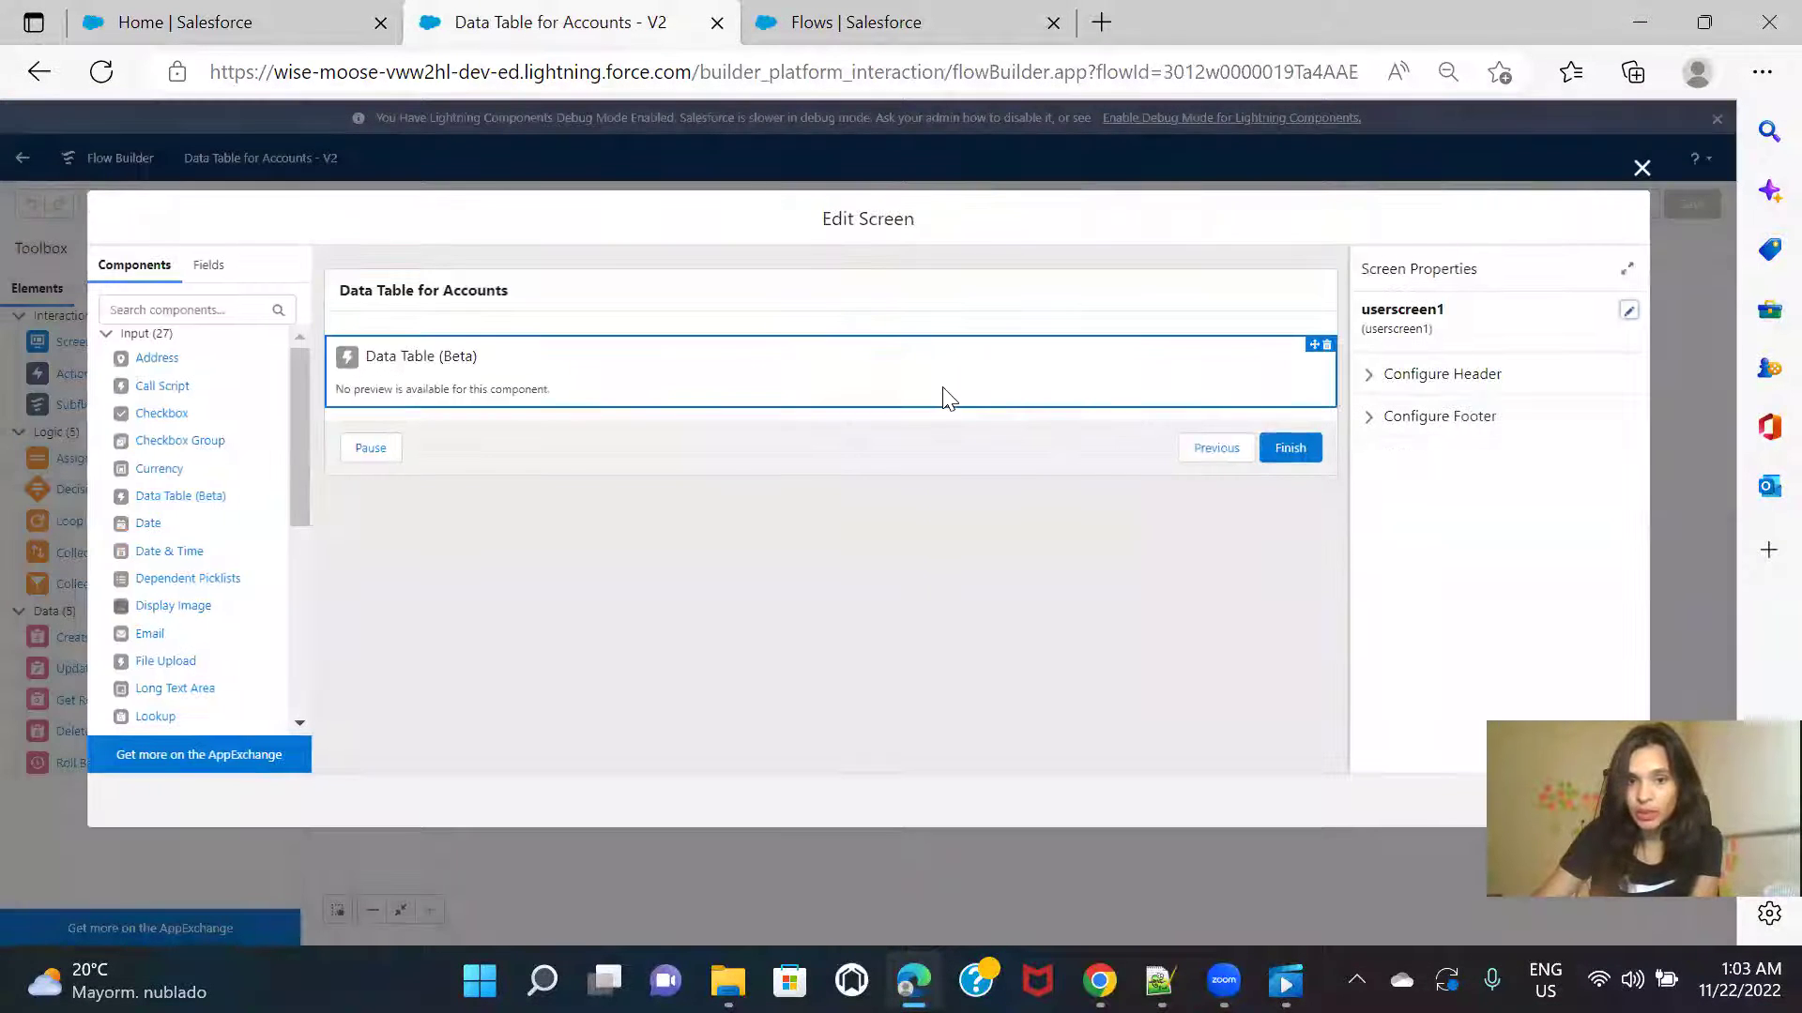
left_click(947, 399)
scroll(1492, 497, "down", 2)
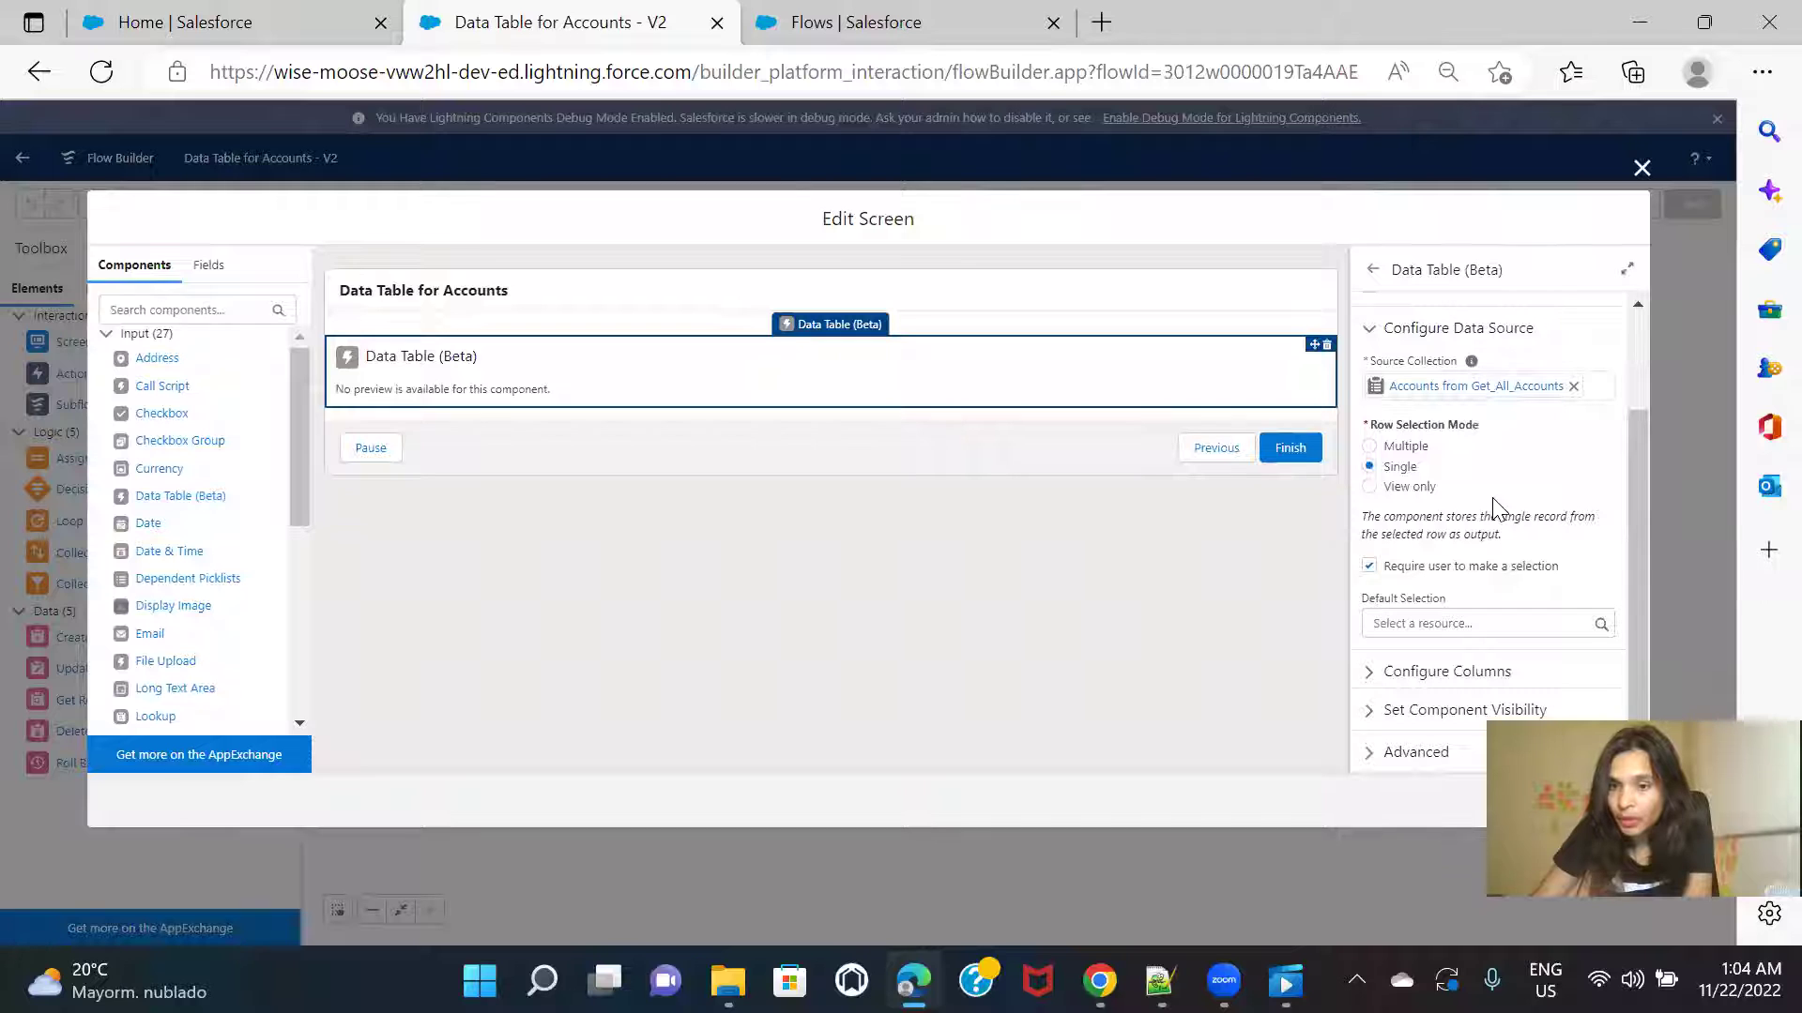
left_click(1370, 447)
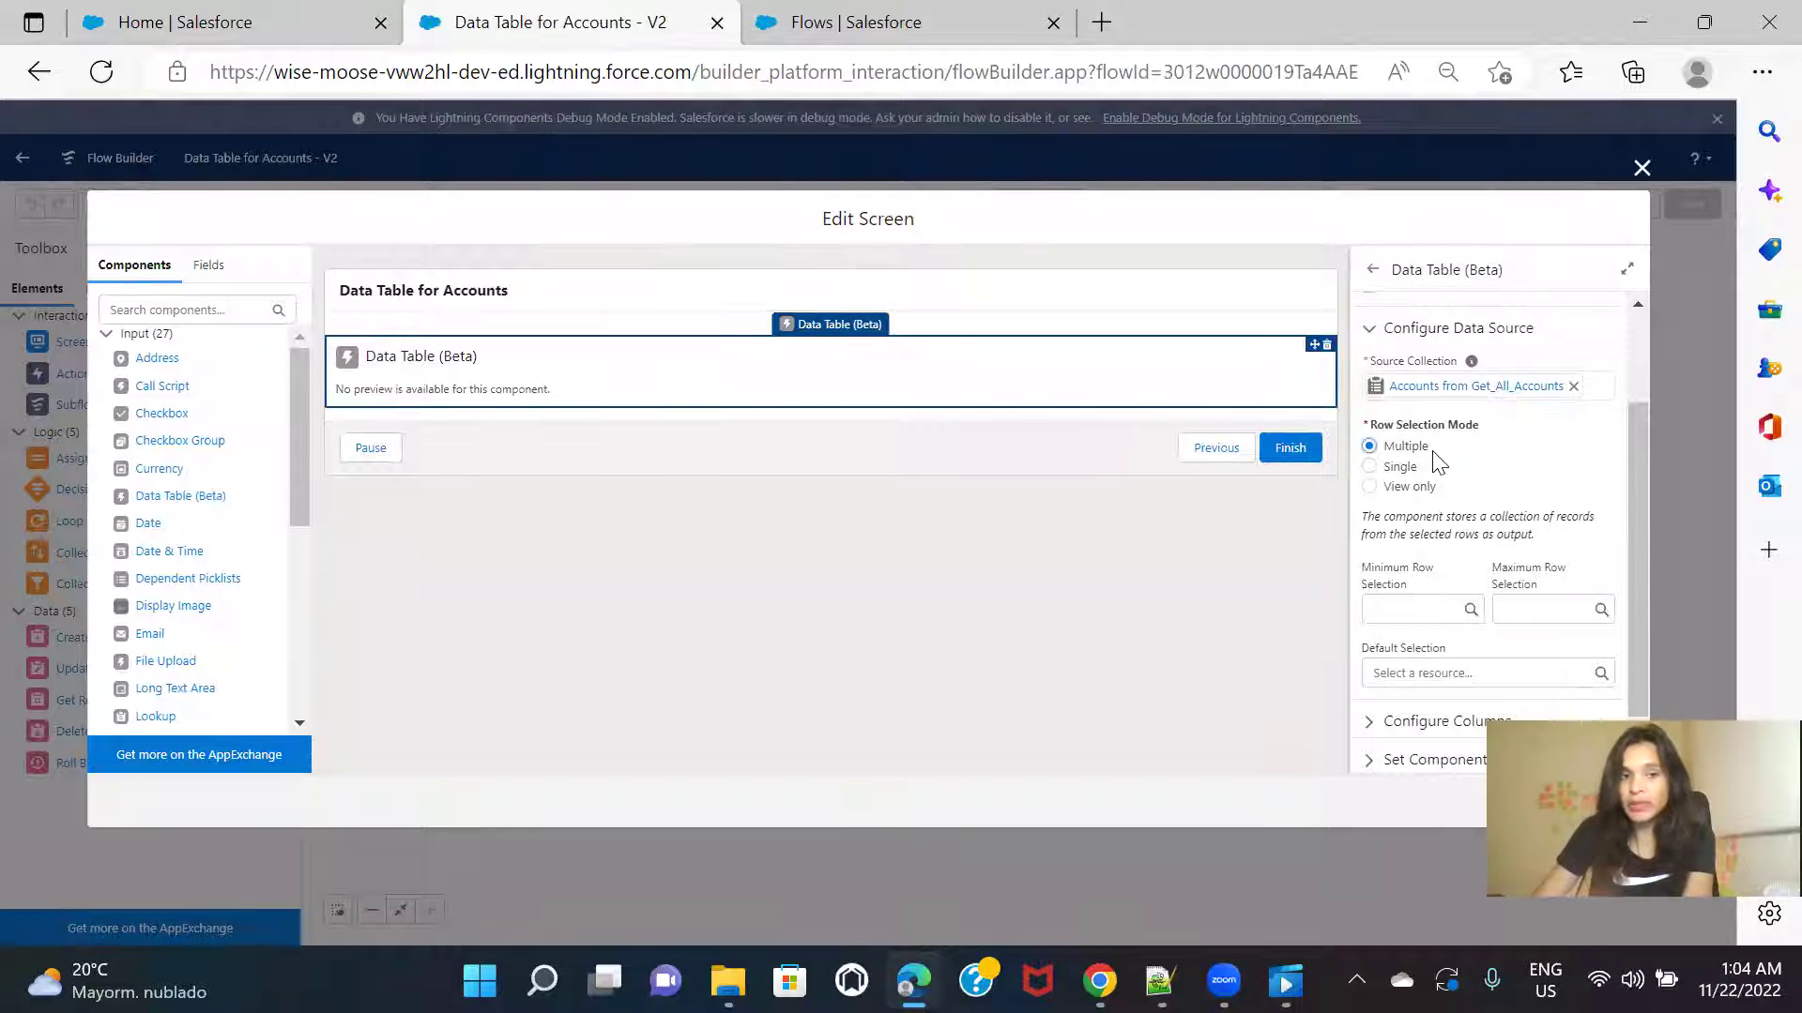
Step: Compare the account table on the home page with the Data Table's minimum and maximum row selection settings
left_click(234, 23)
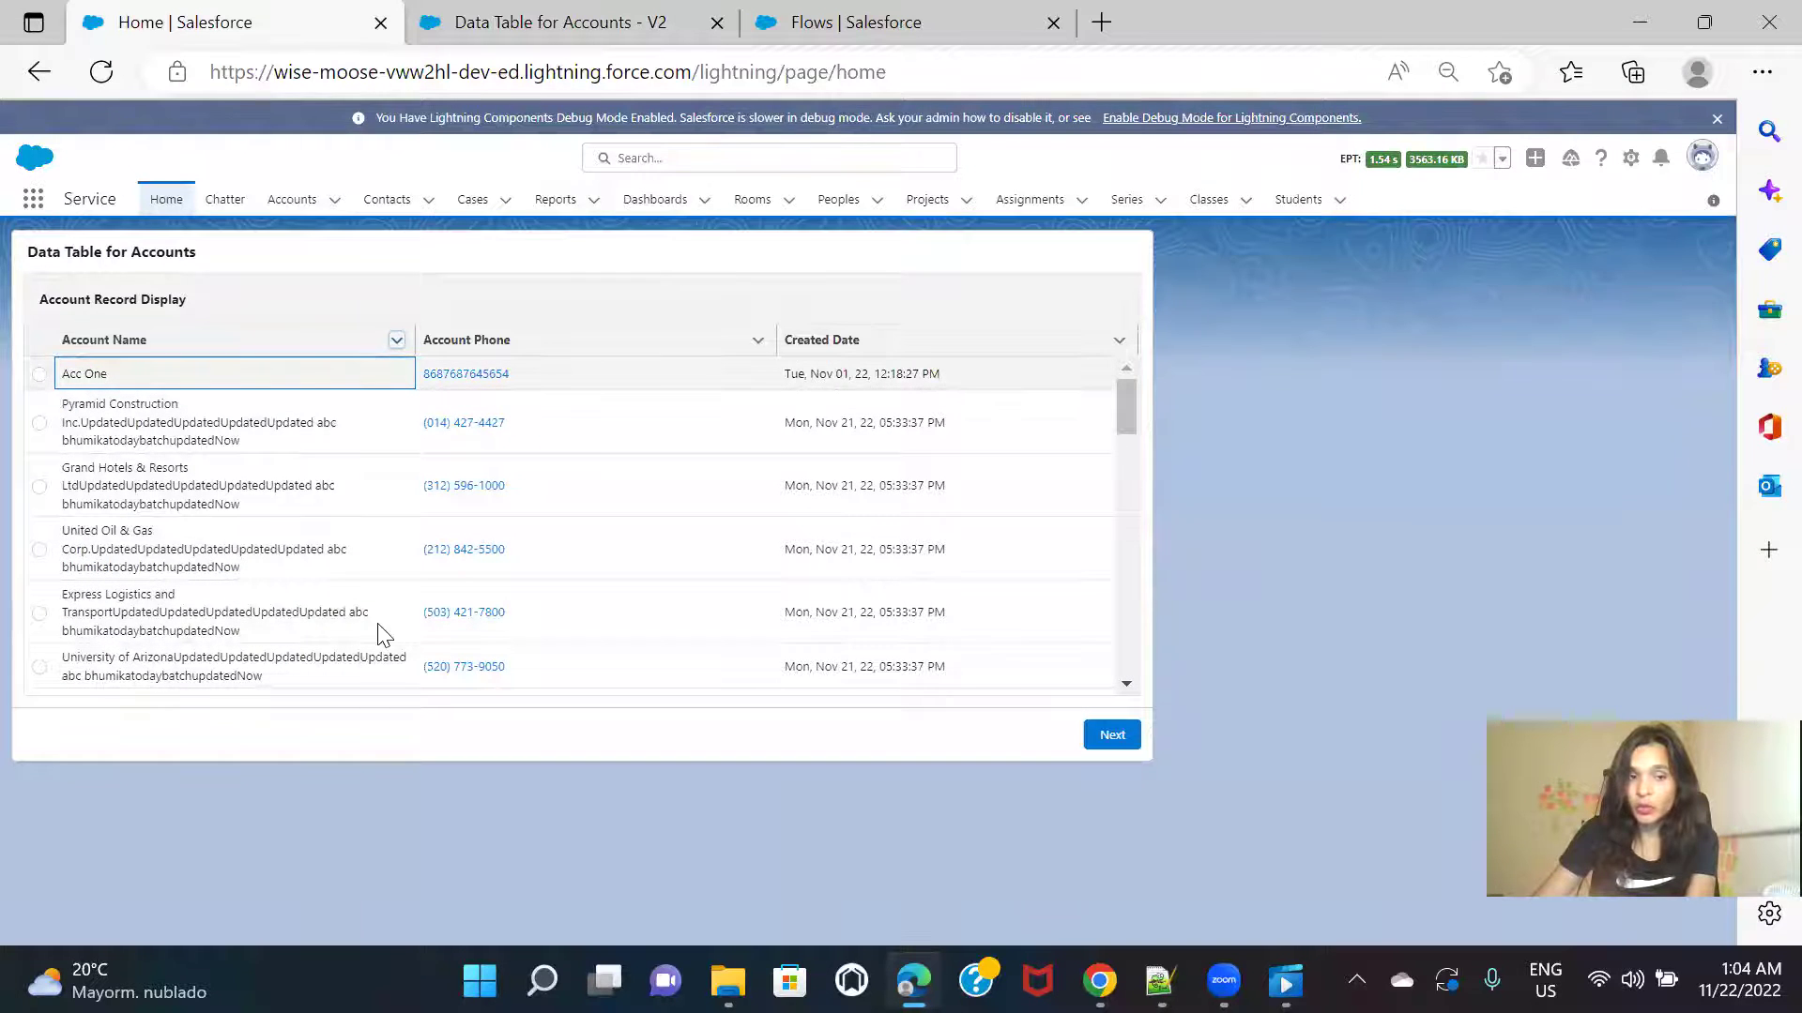
left_click(564, 13)
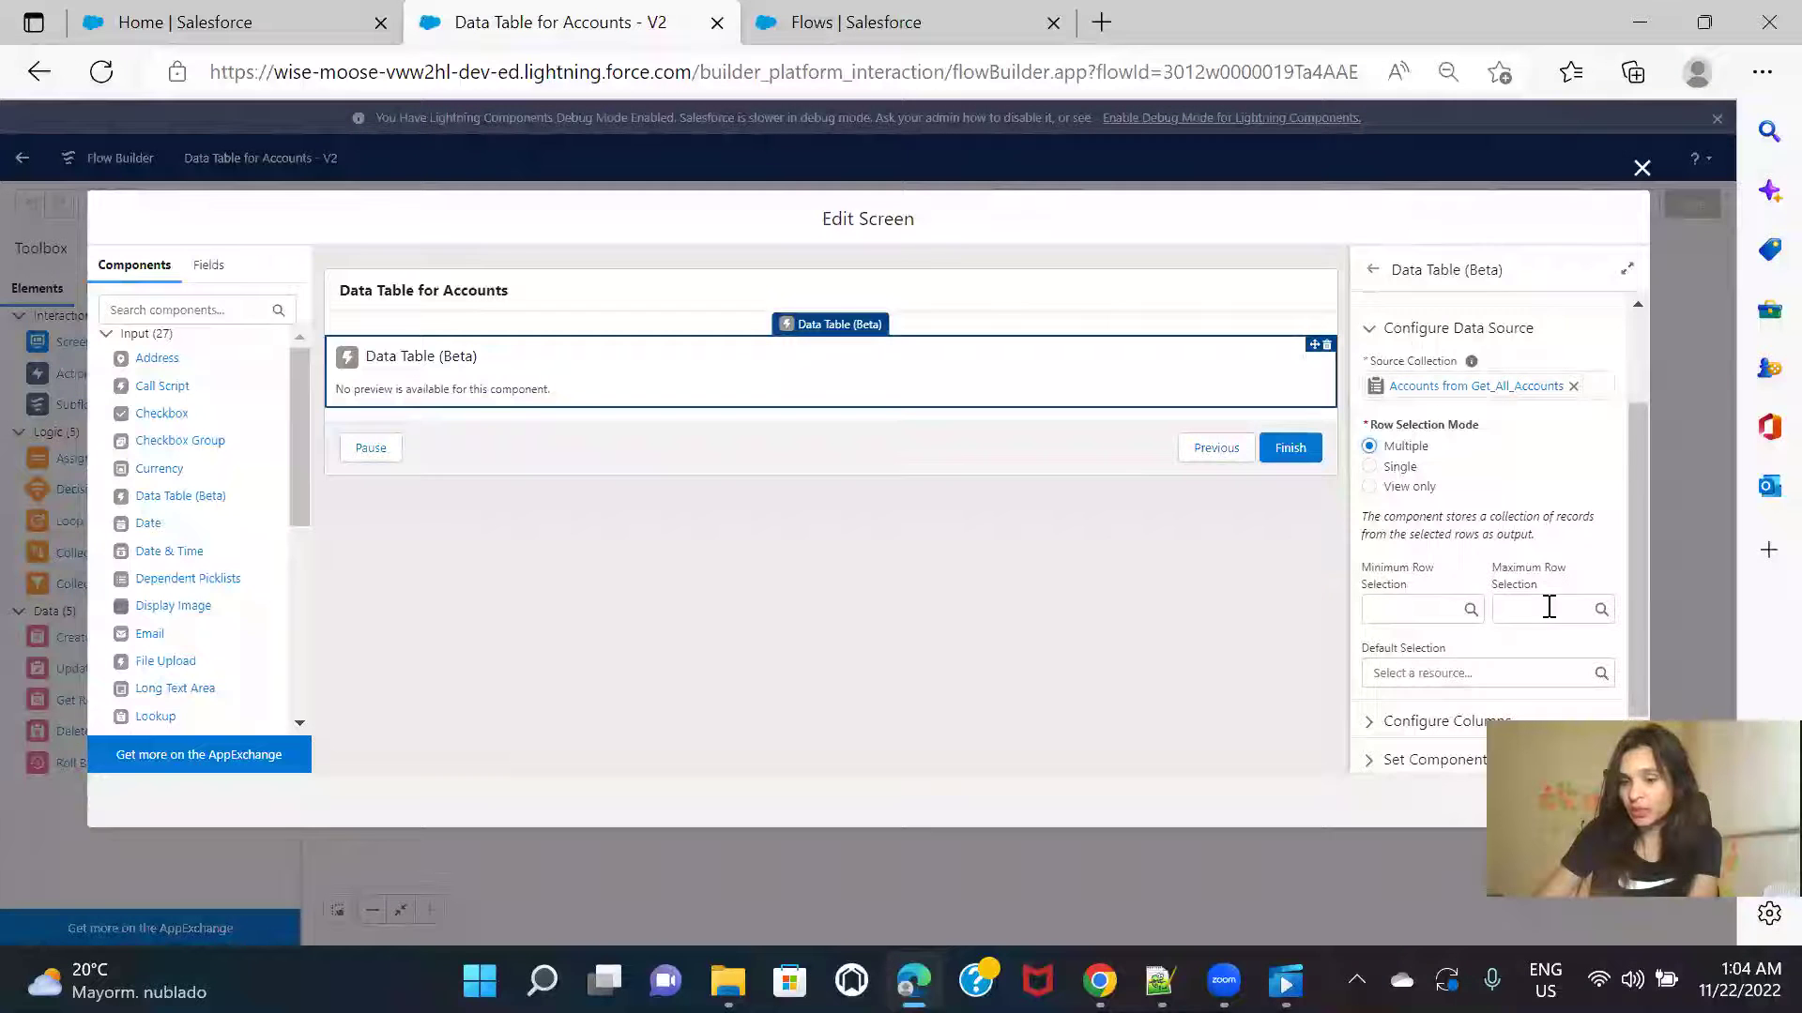
scroll(1550, 605, "down", 1)
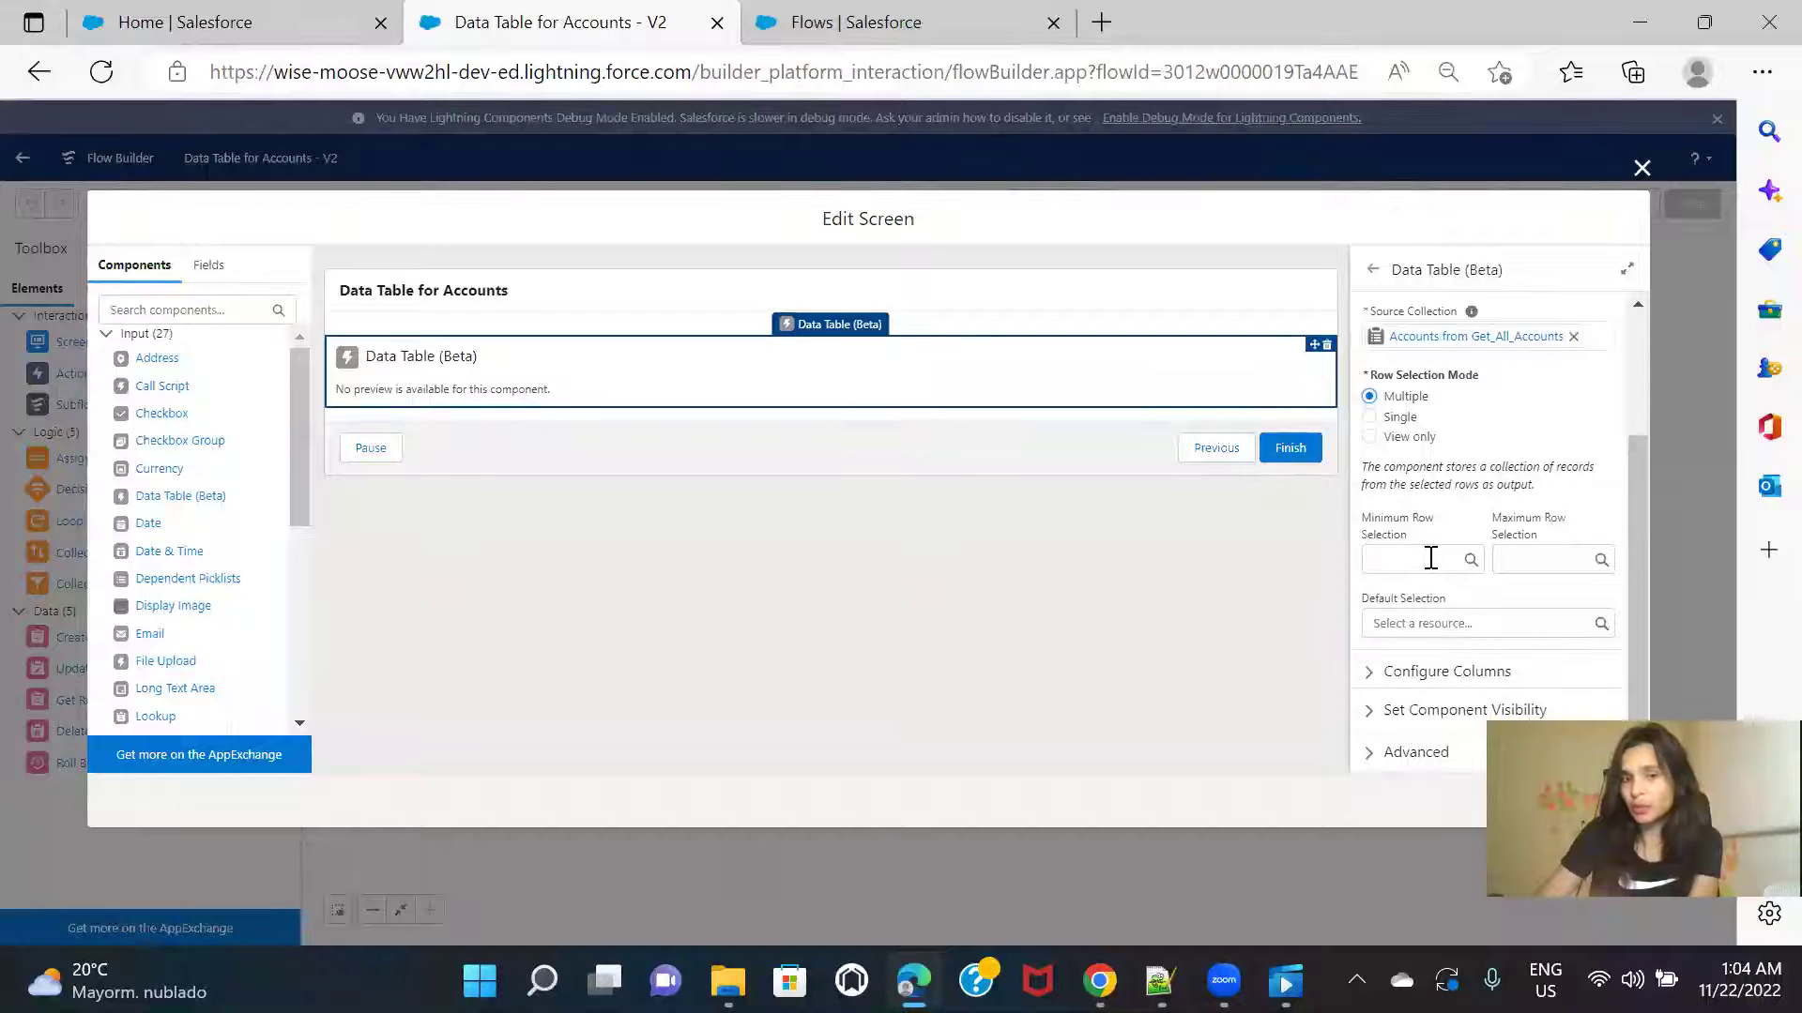
left_click(234, 20)
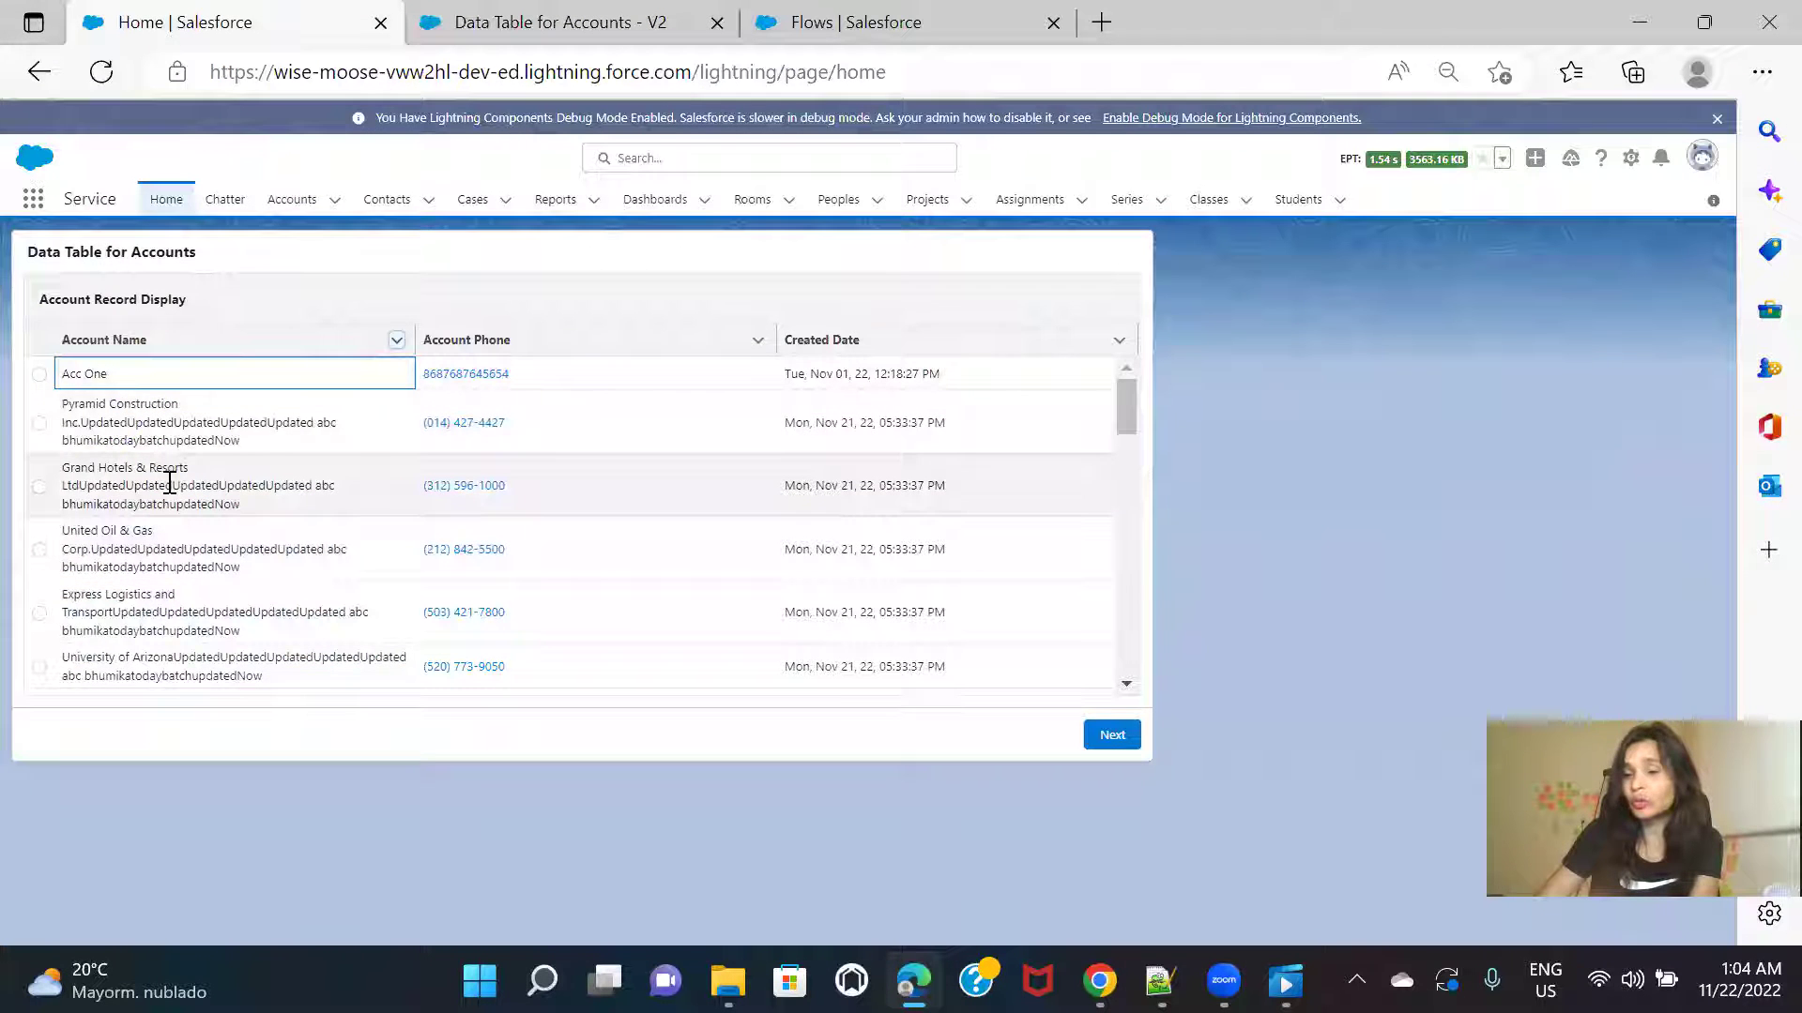
left_click(648, 22)
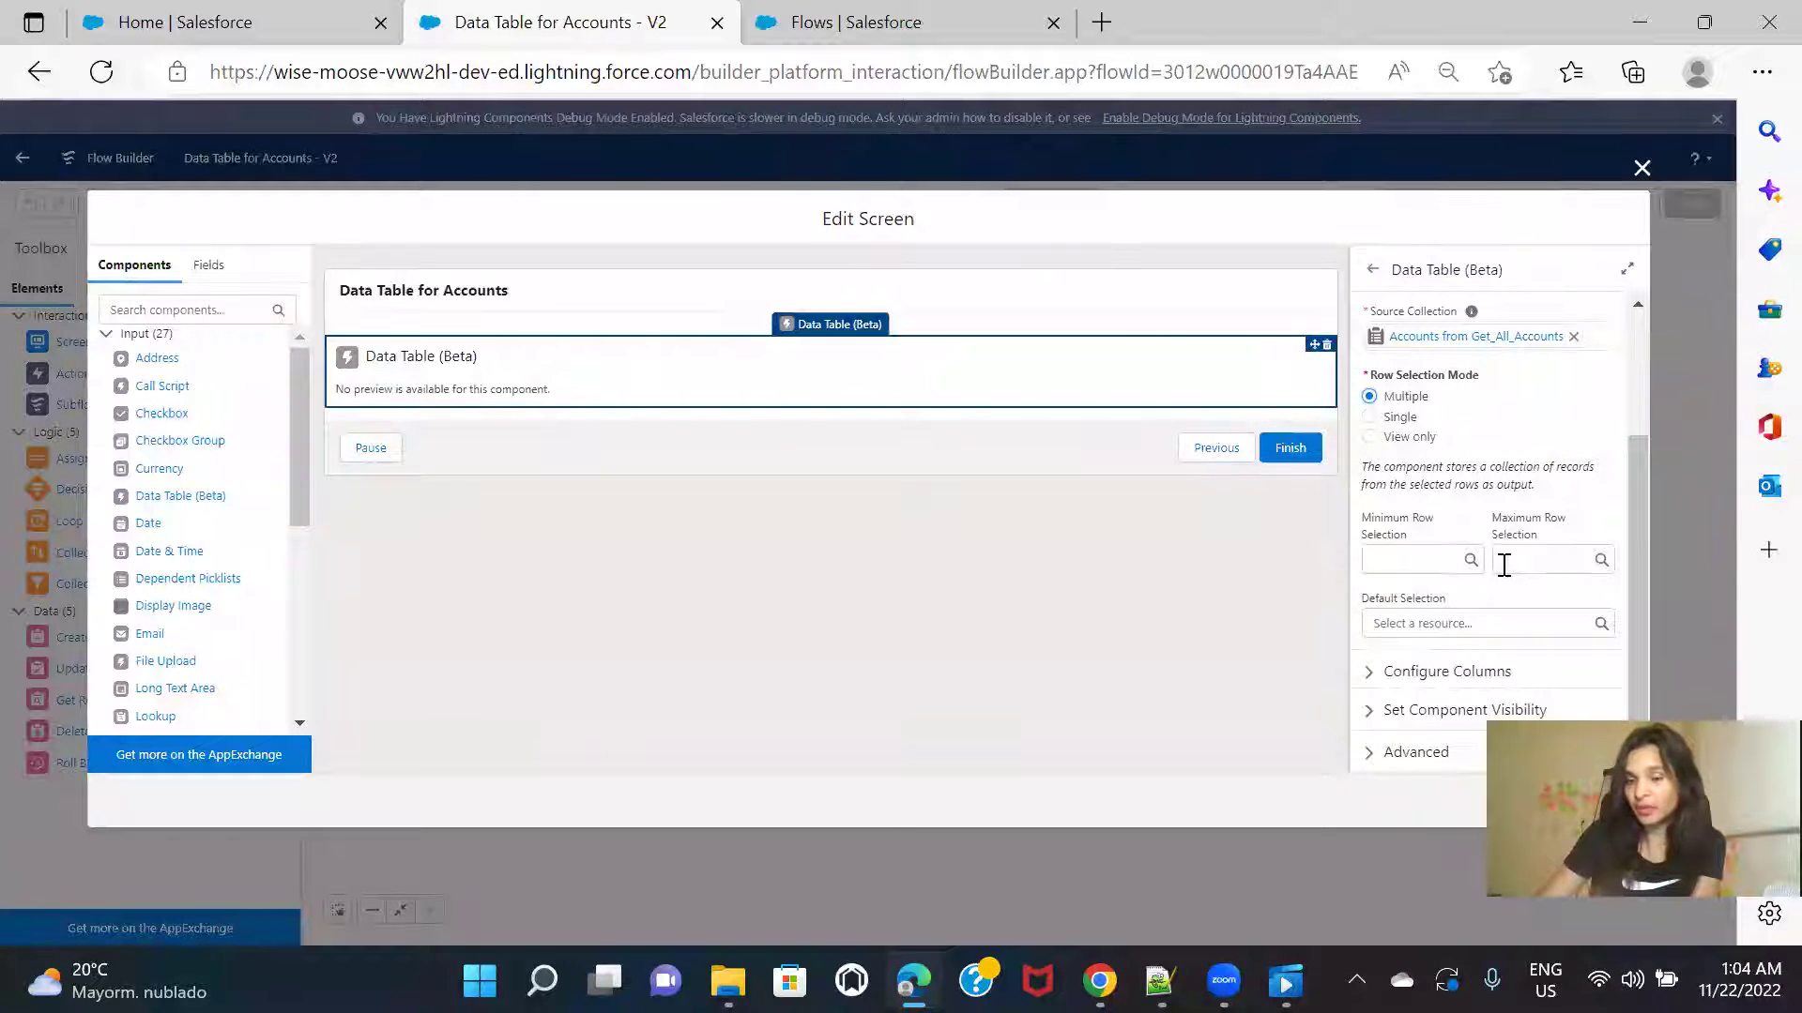
left_click(255, 21)
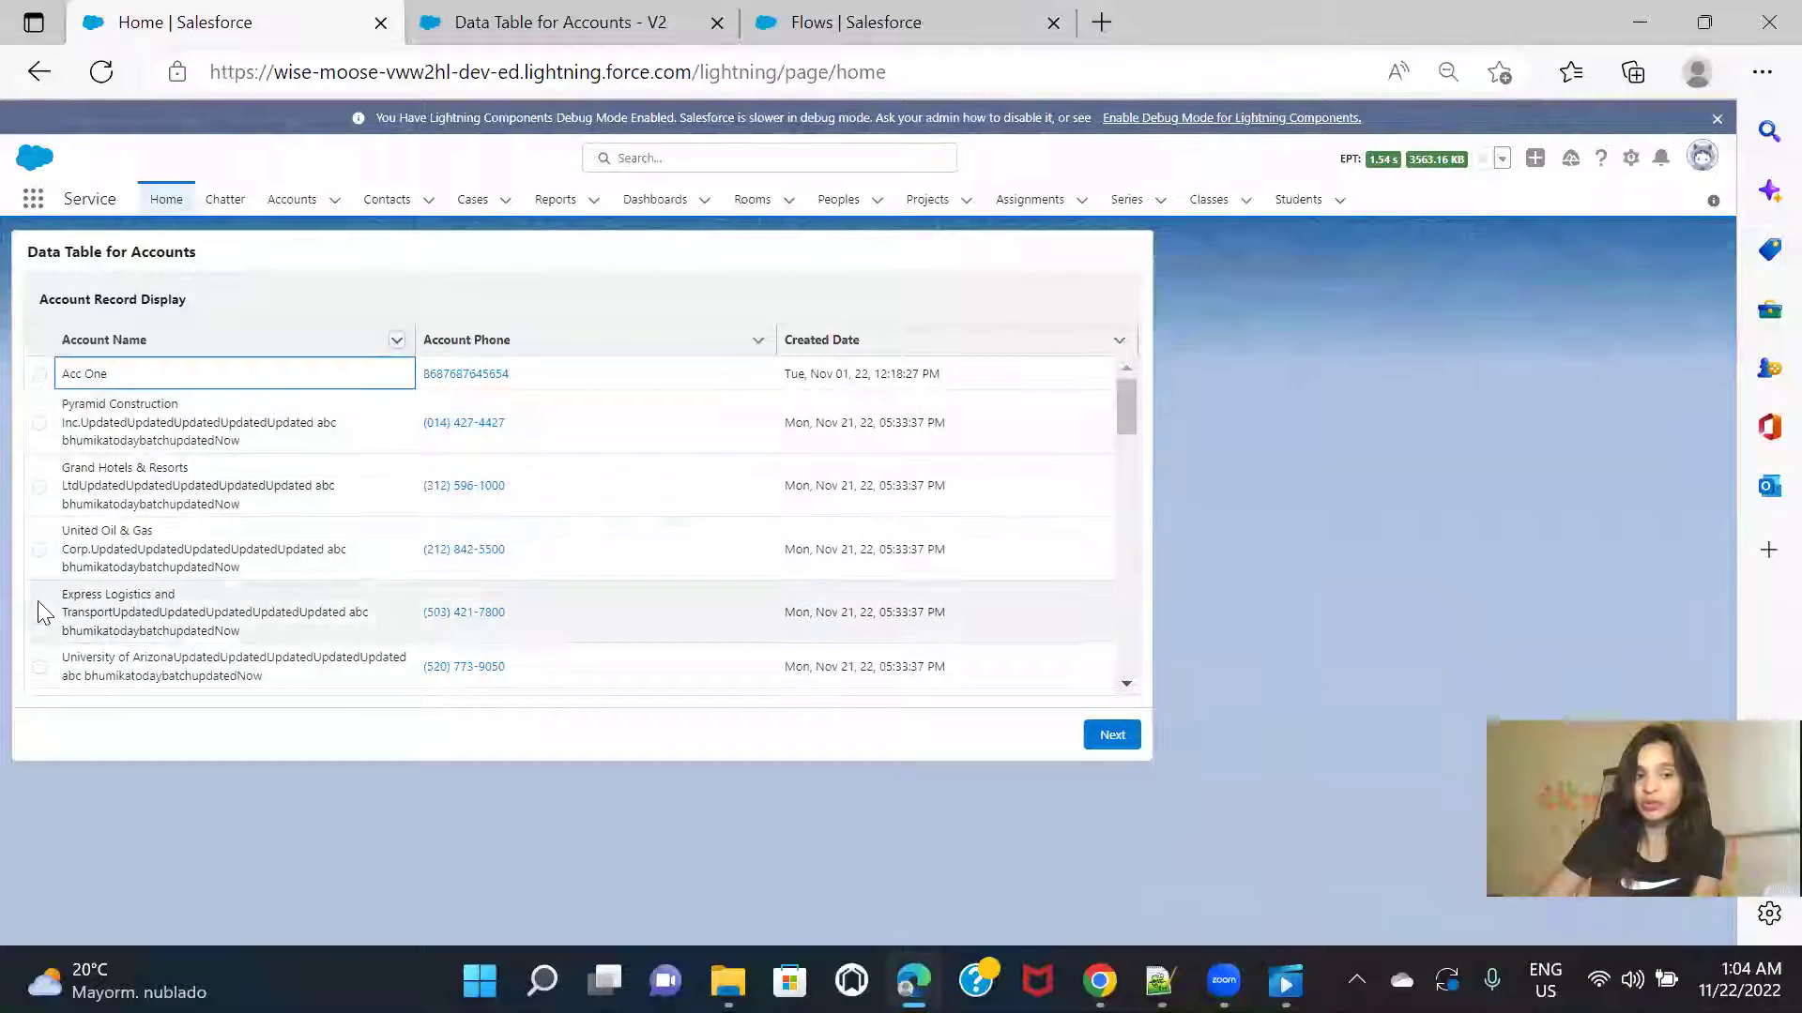
left_click(557, 21)
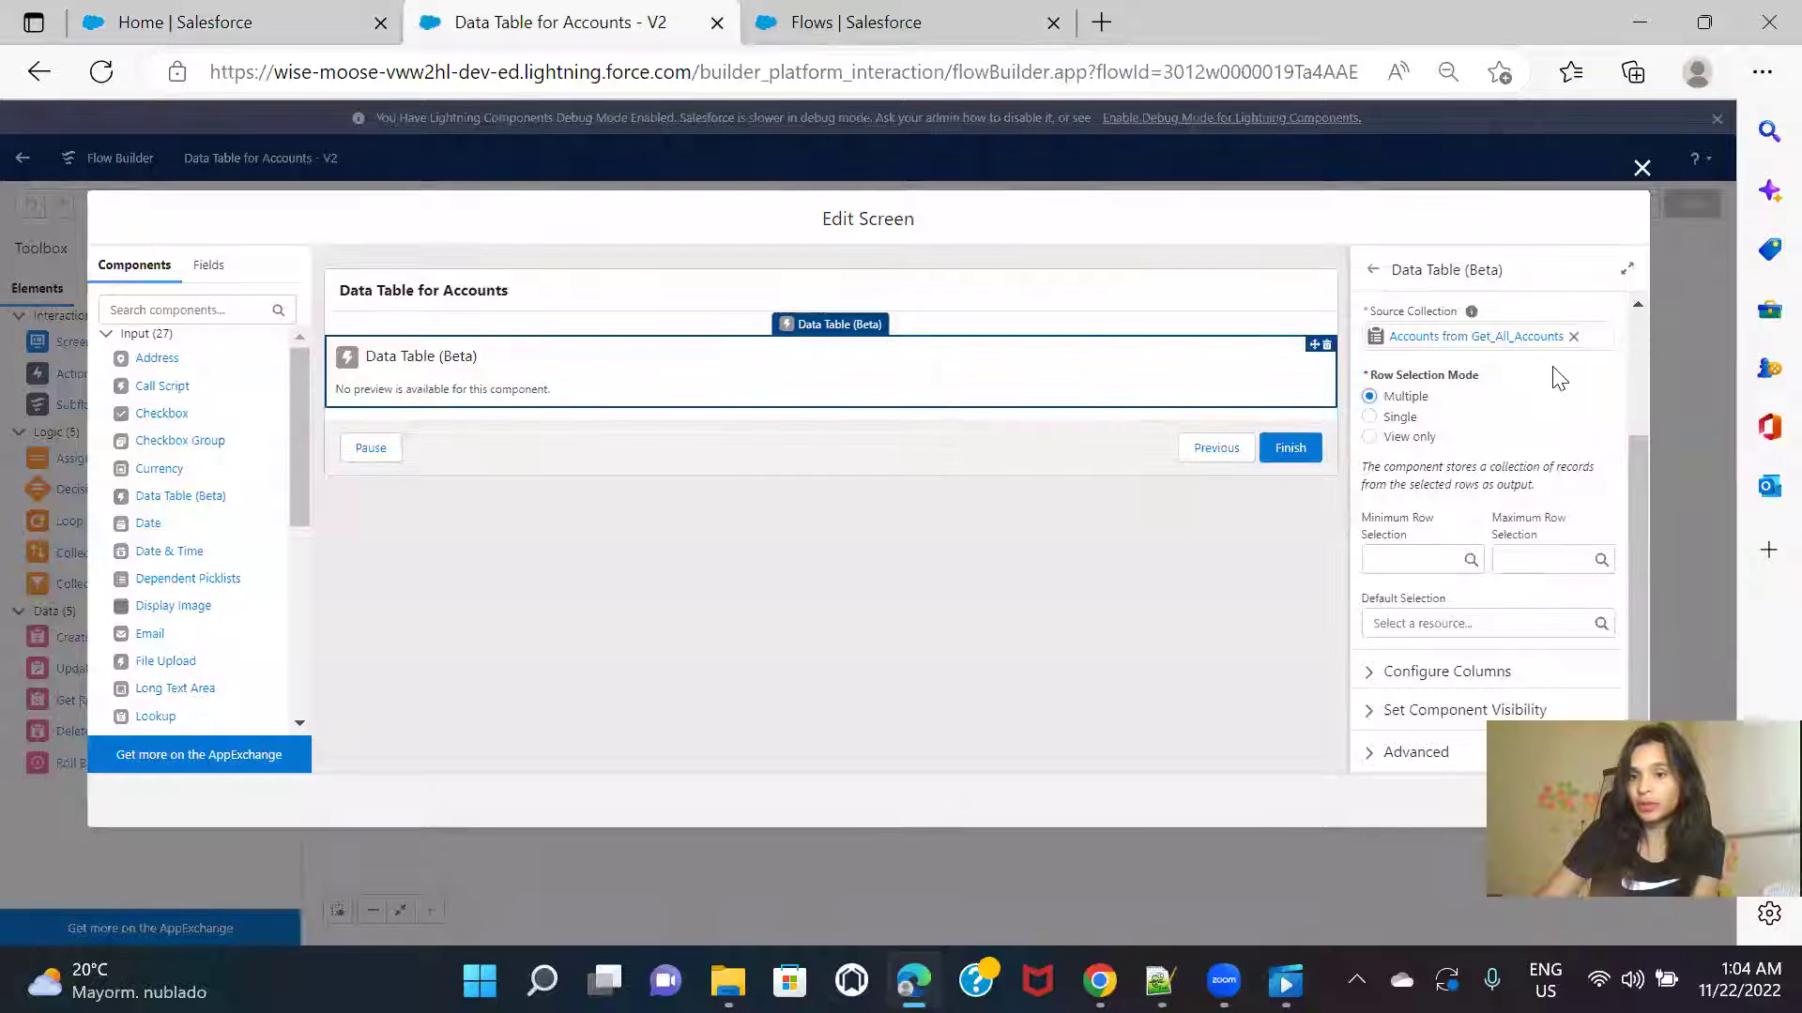
left_click(249, 21)
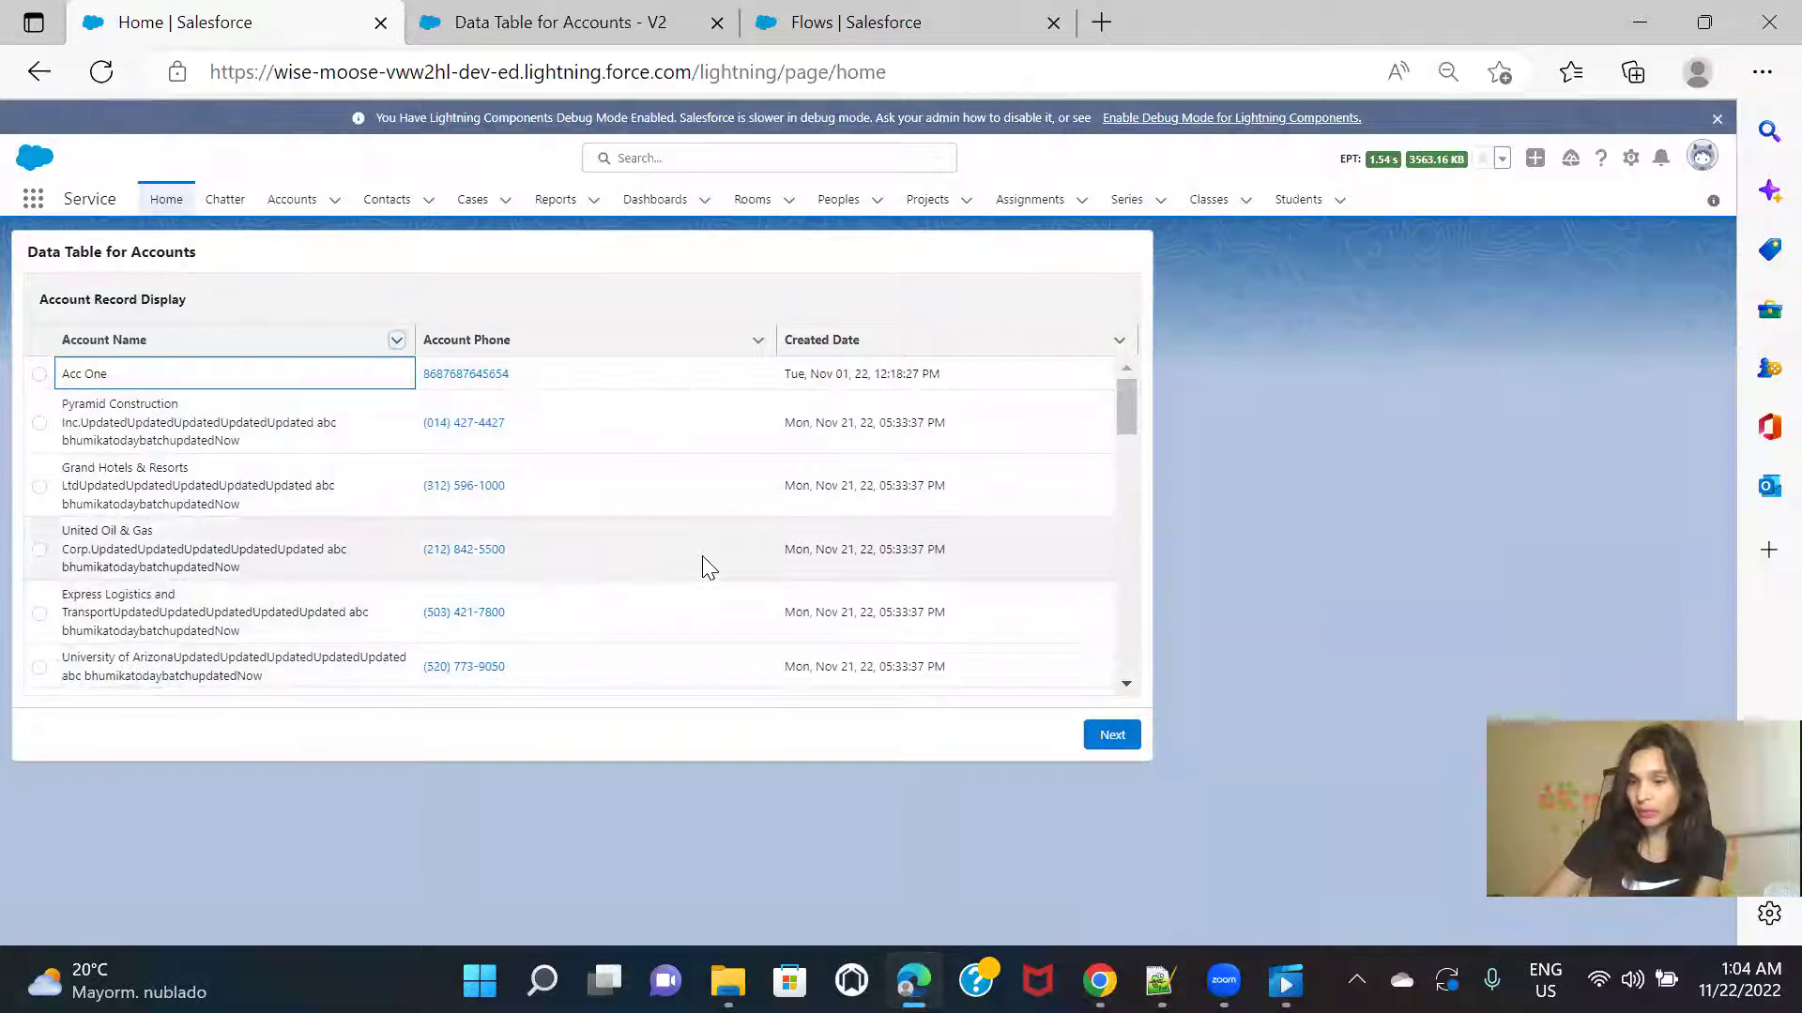
Step: Set the Data Table's minimum row selection to 1 and its maximum row selection to 3
left_click(611, 20)
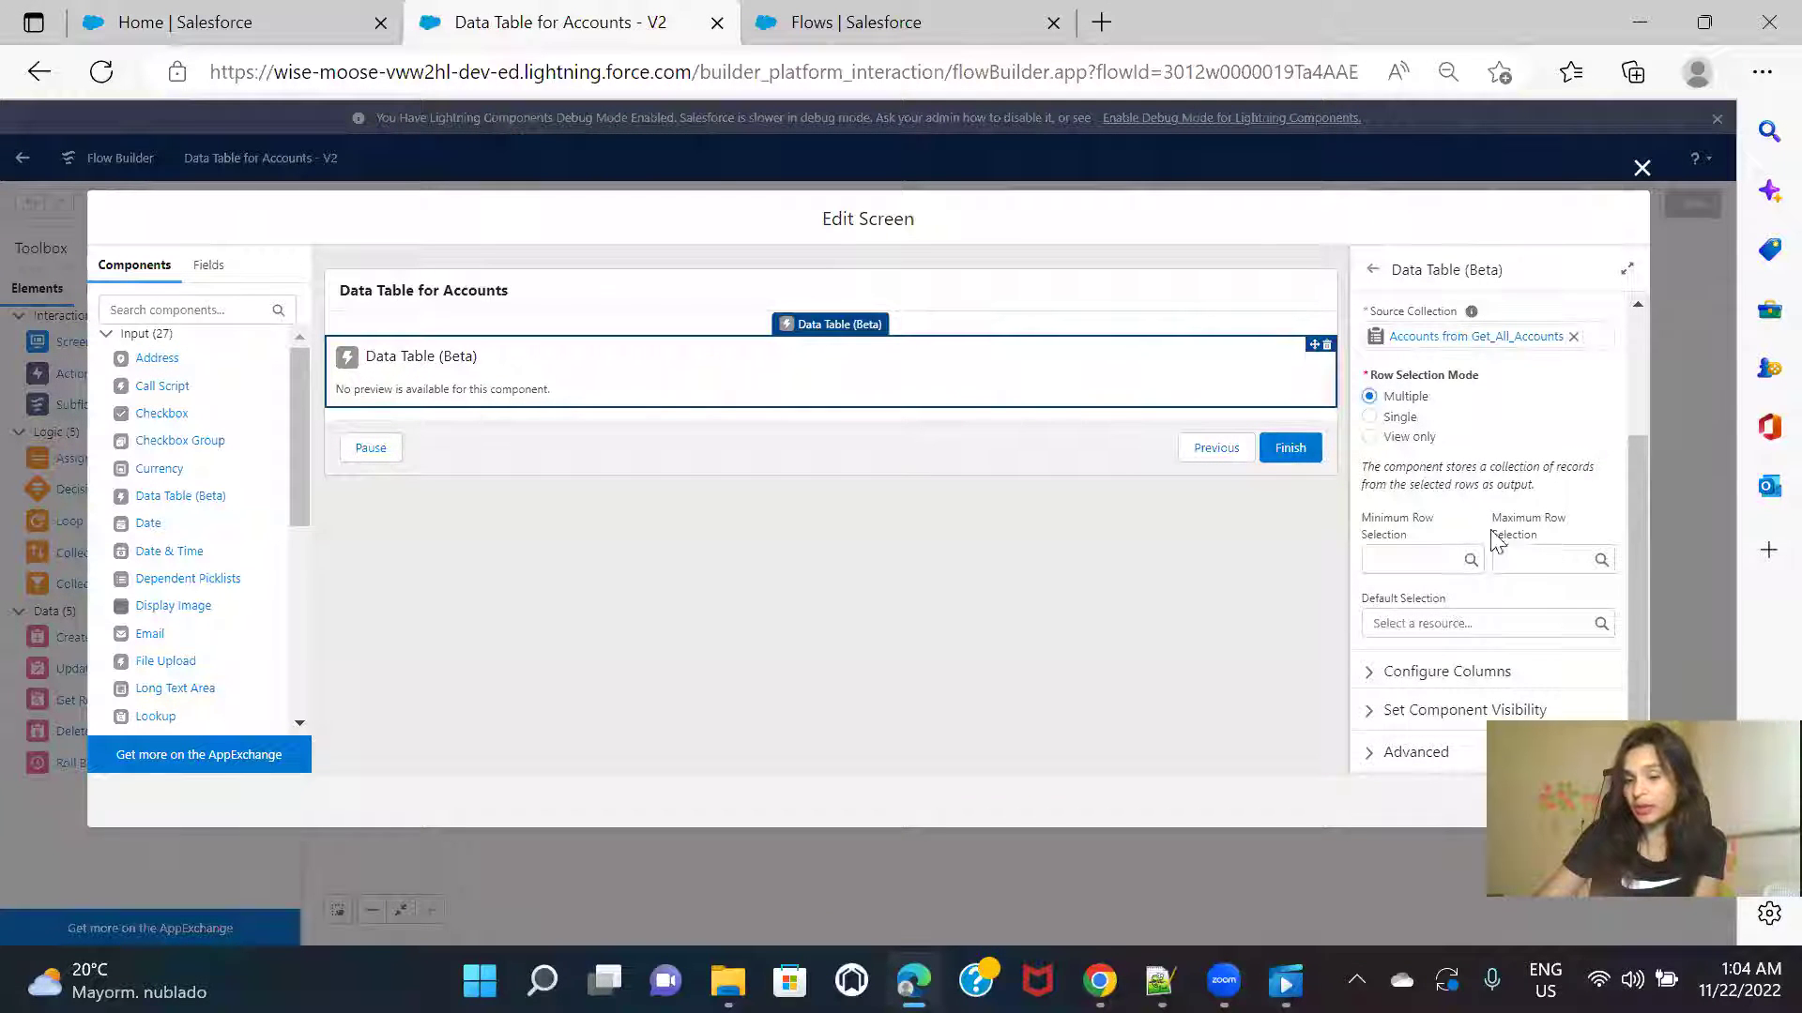
left_click(1426, 559)
type("1")
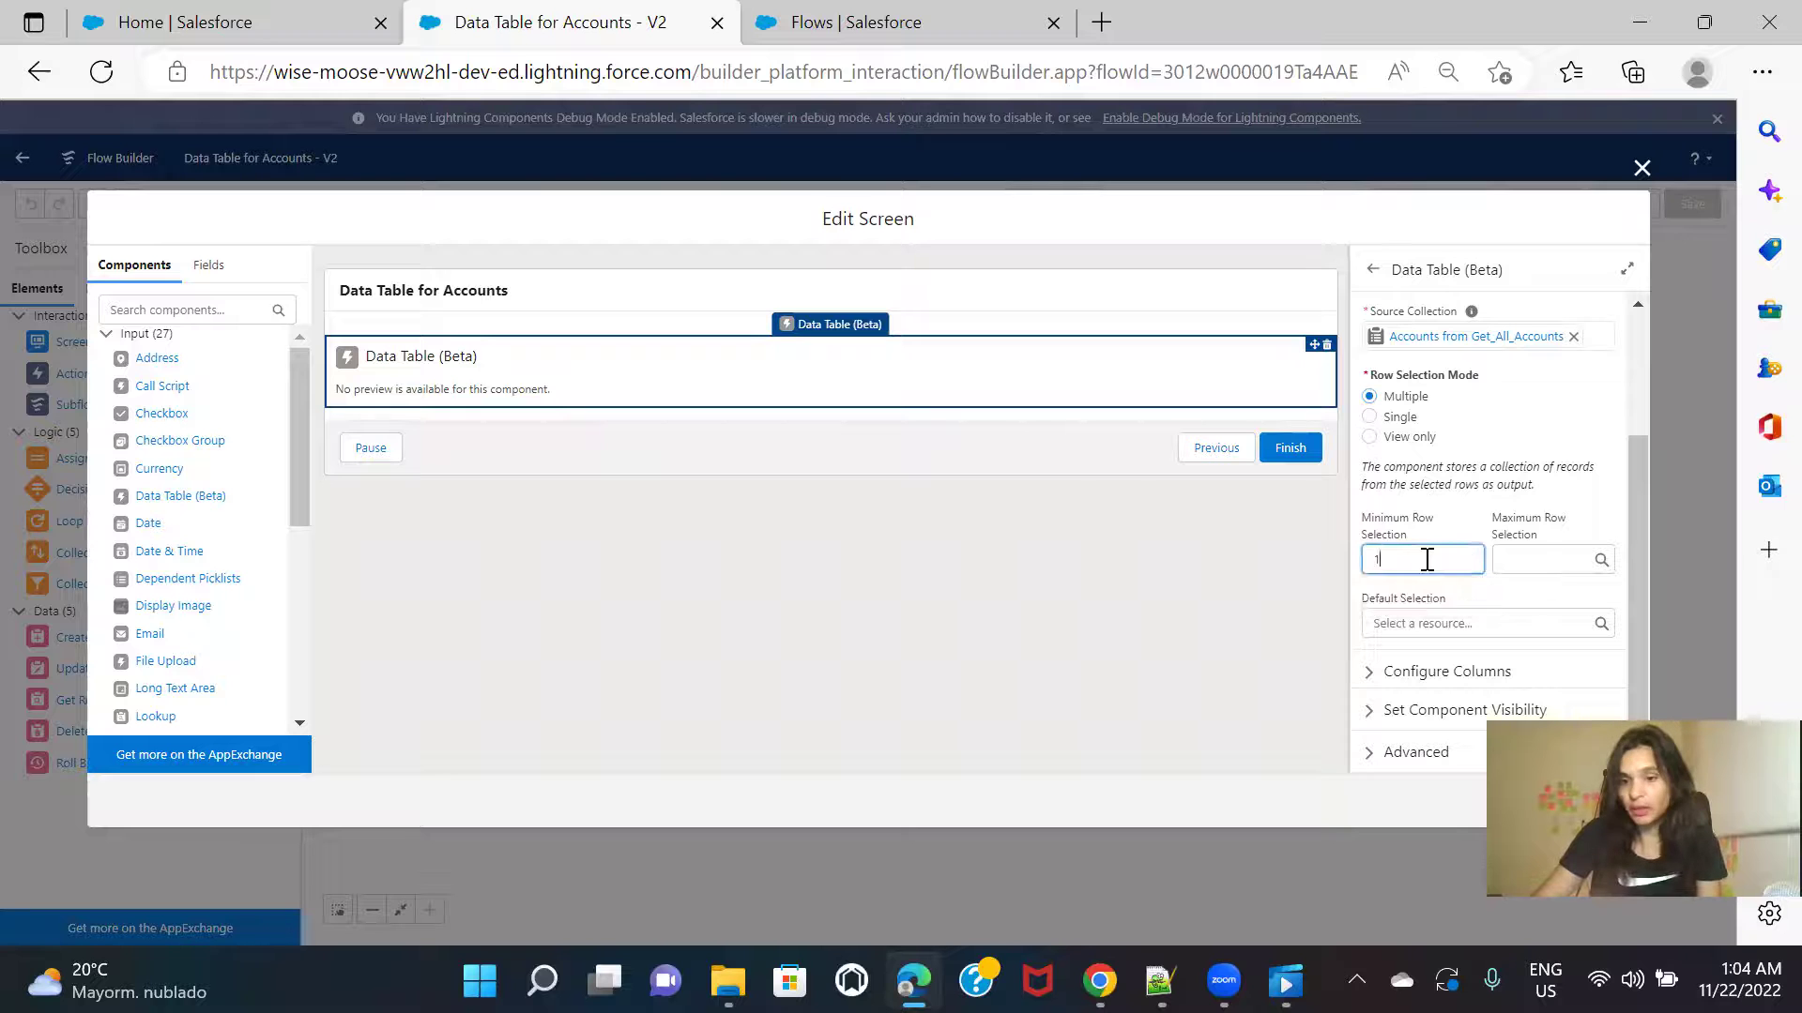
left_click(1535, 545)
type("3")
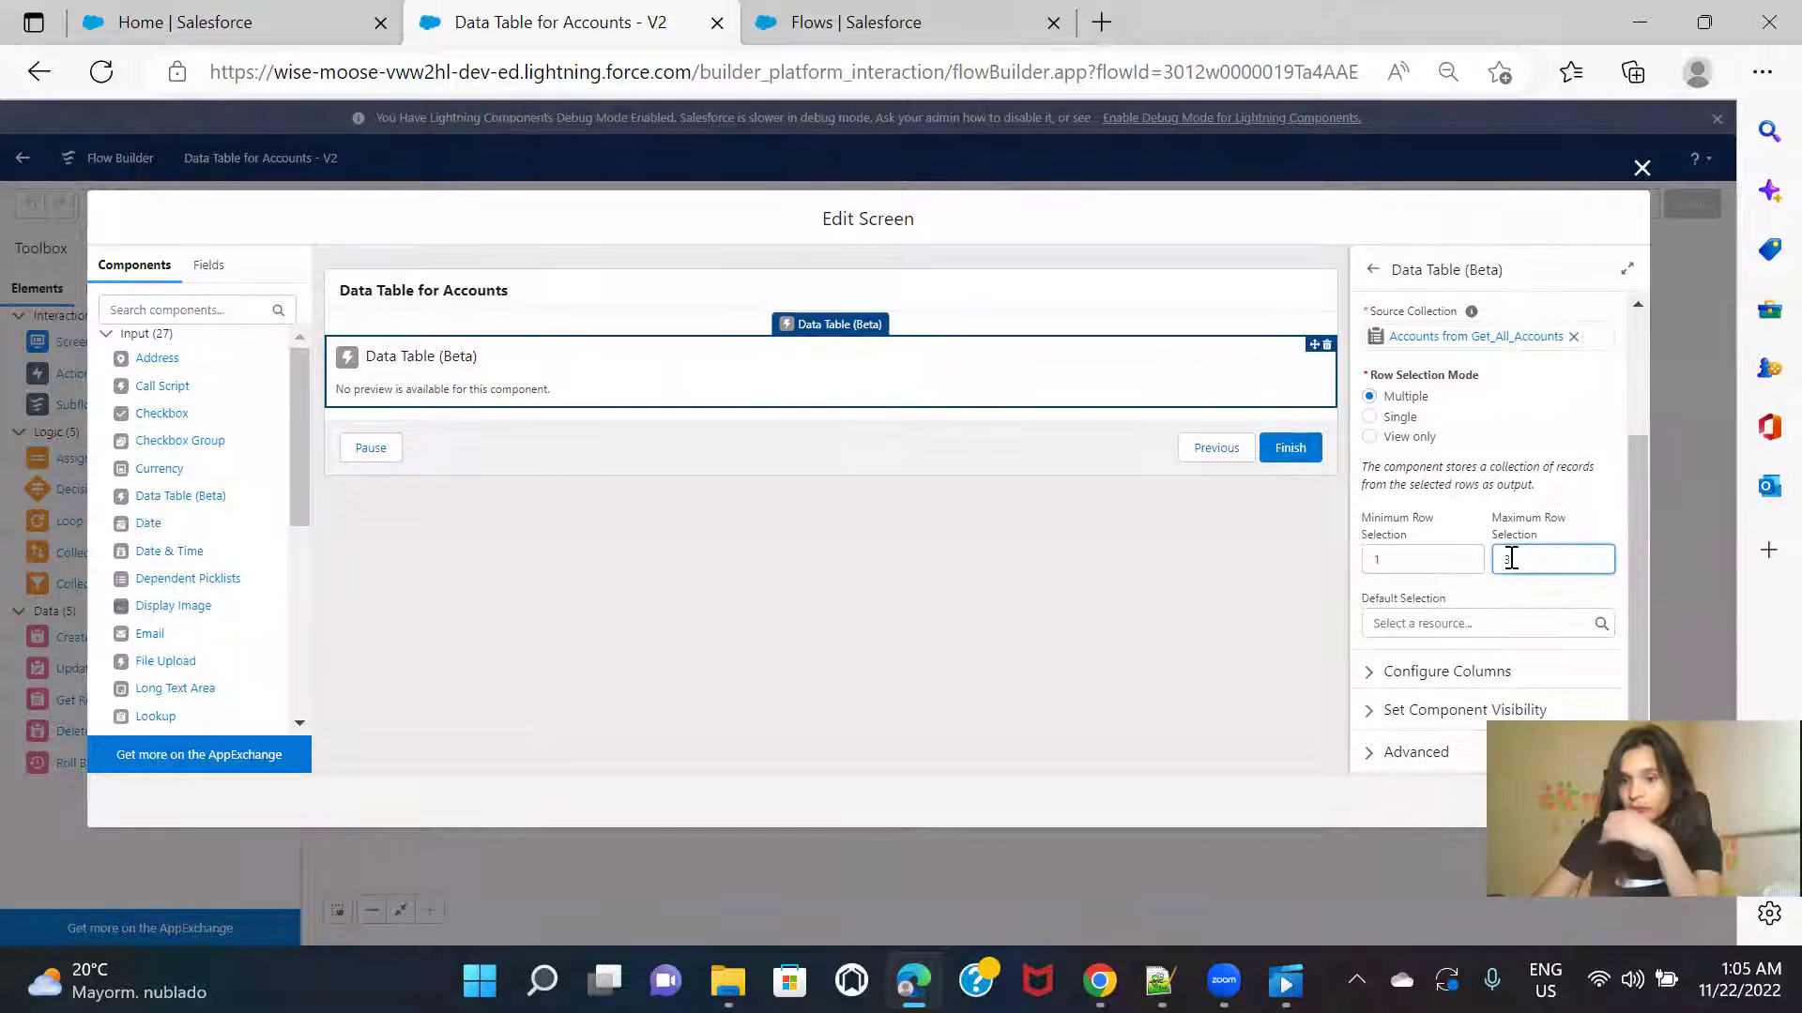
Step: Examine the Data Table's default selection, column, component visibility and advanced settings, including the options for revisited screen values
left_click(1466, 582)
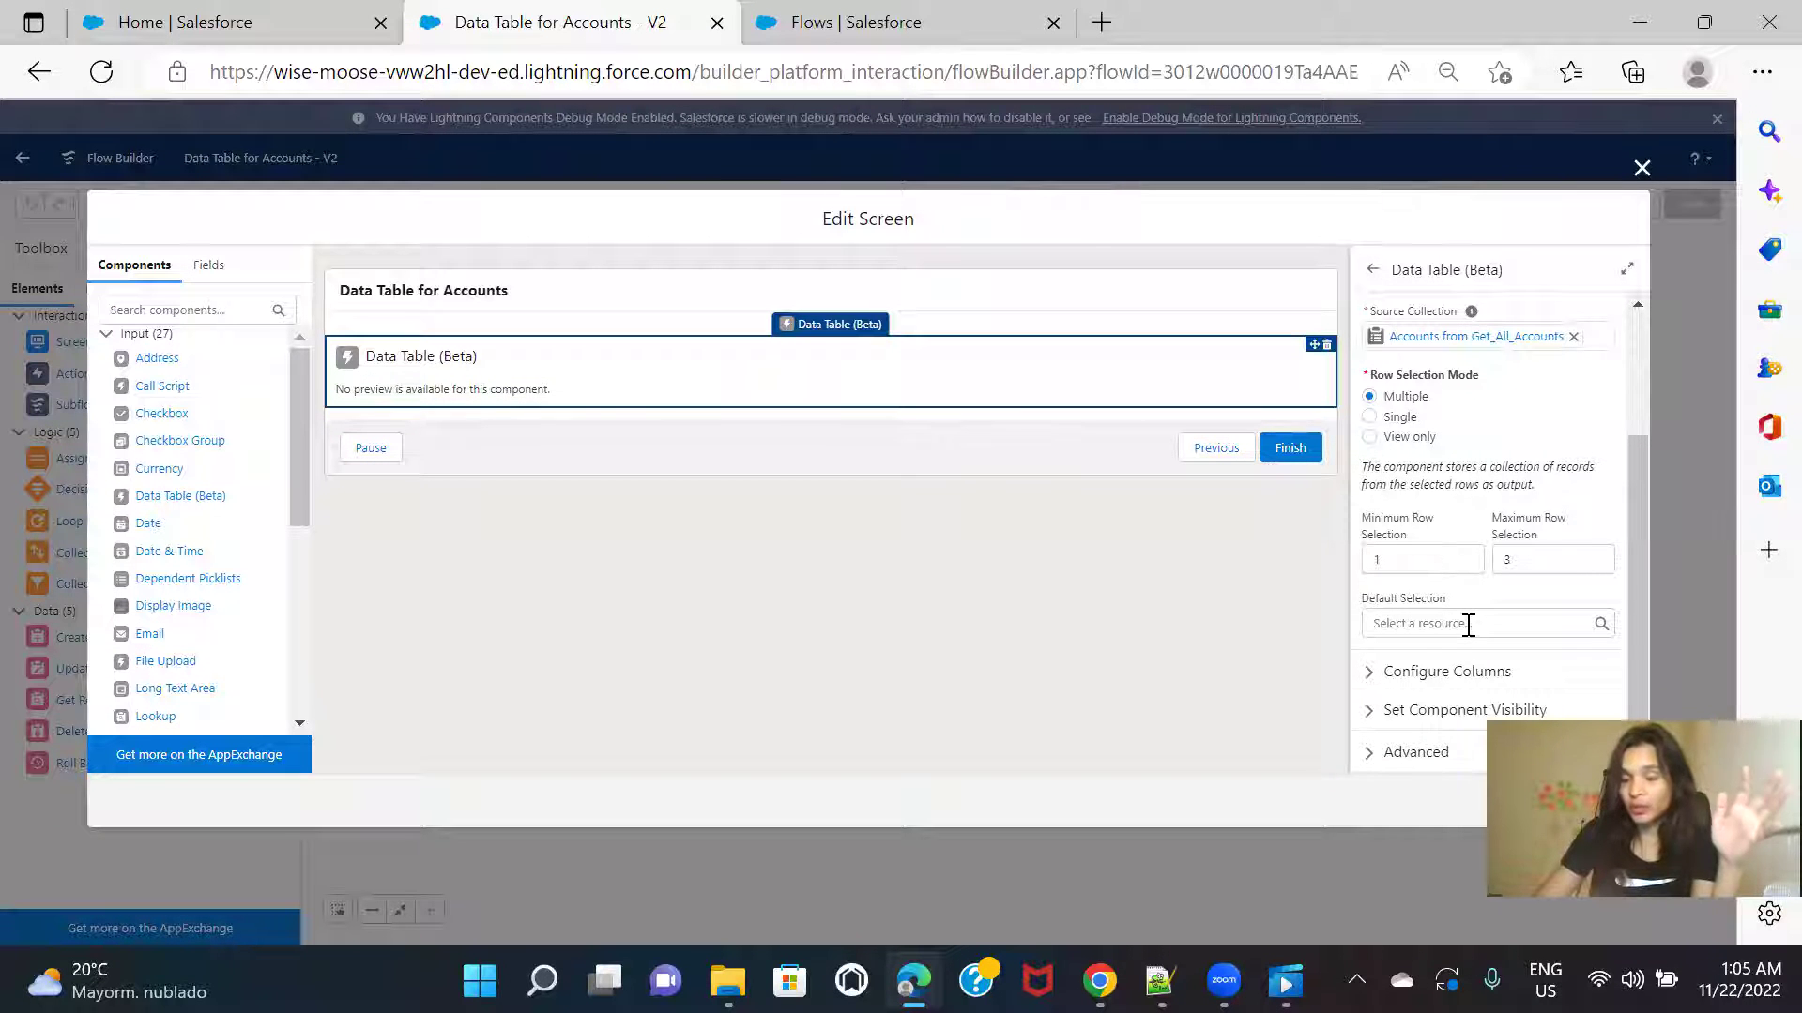
left_click(1379, 671)
scroll(1455, 540, "down", 2)
left_click(1443, 466)
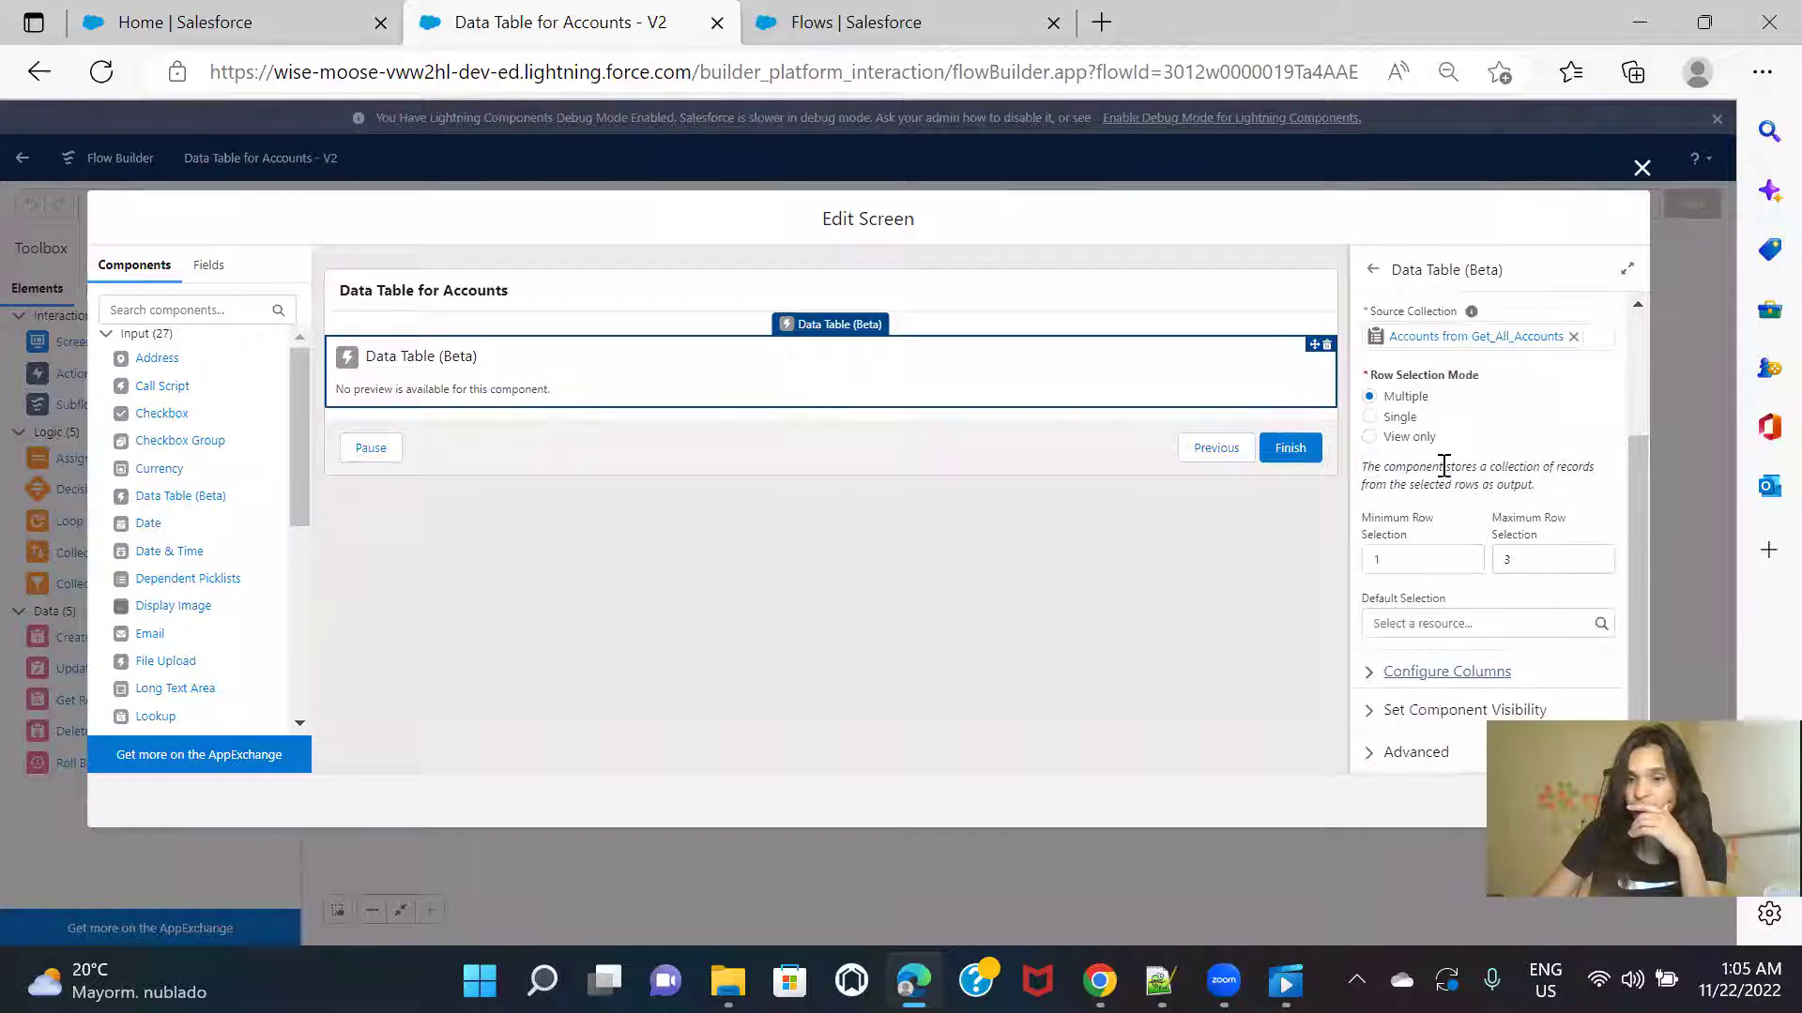
left_click(1414, 718)
scroll(1501, 591, "down", 2)
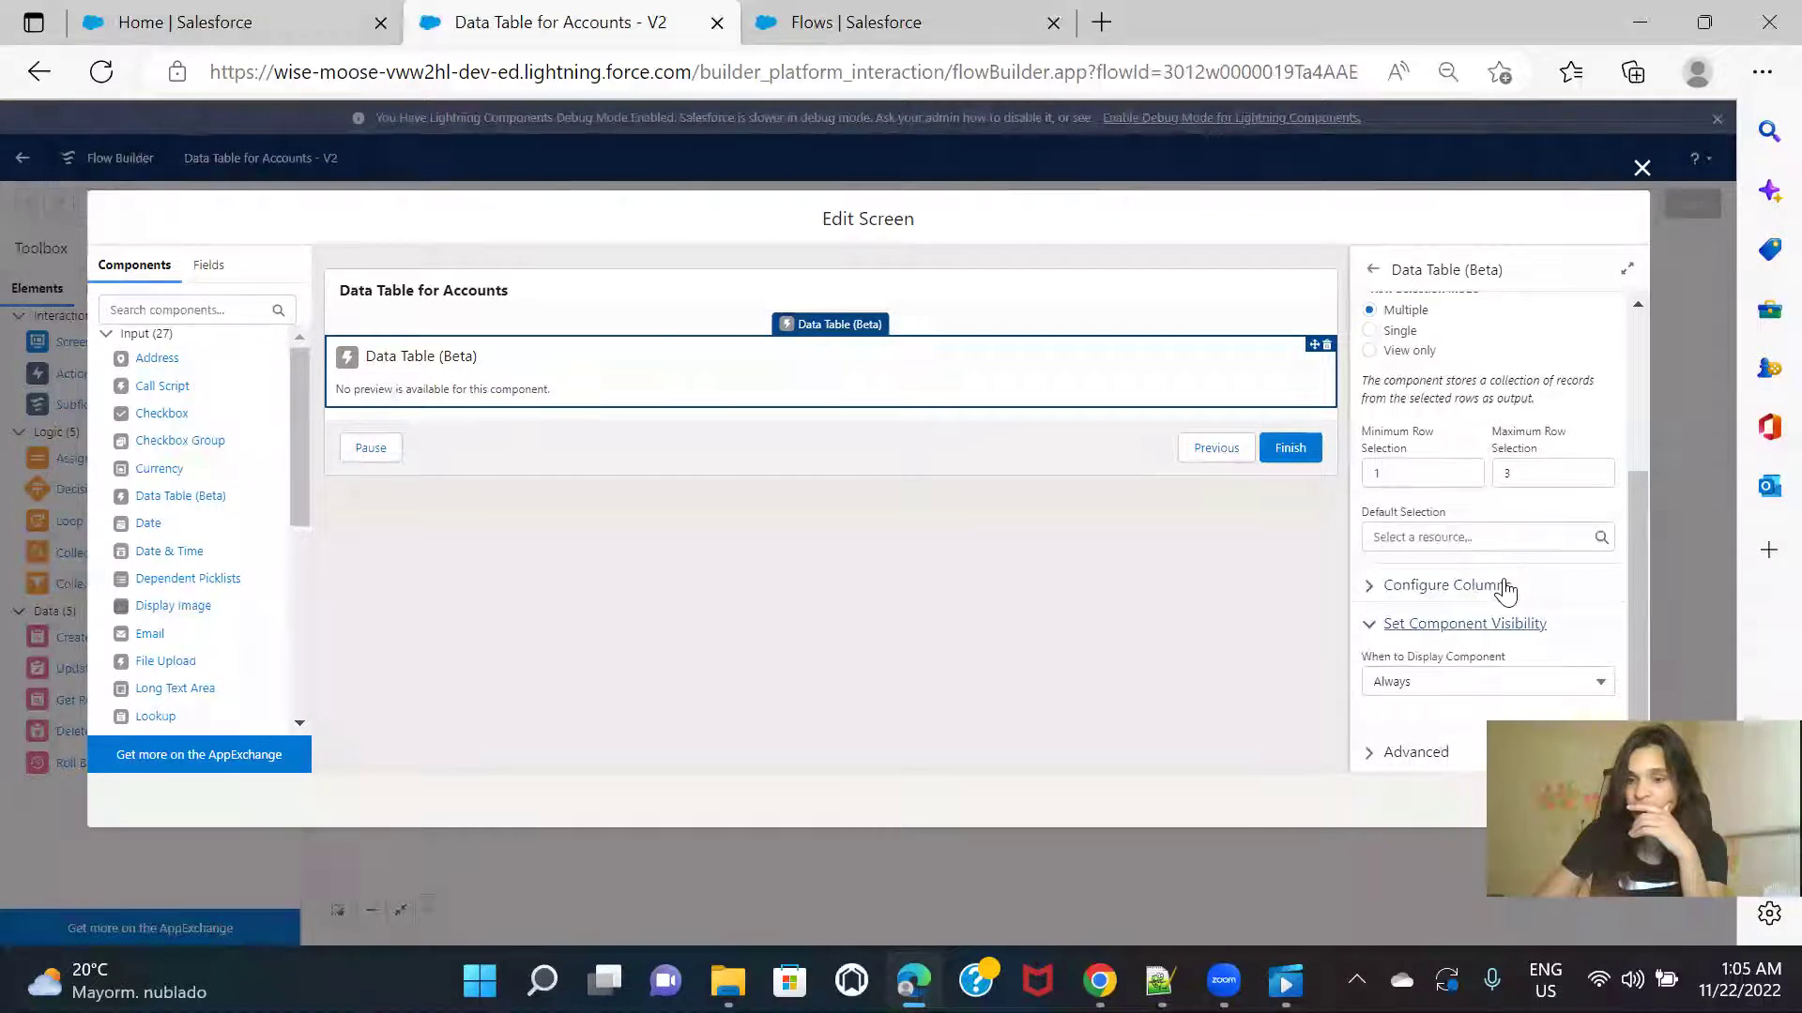
left_click(1379, 625)
left_click(1391, 755)
scroll(1496, 601, "down", 3)
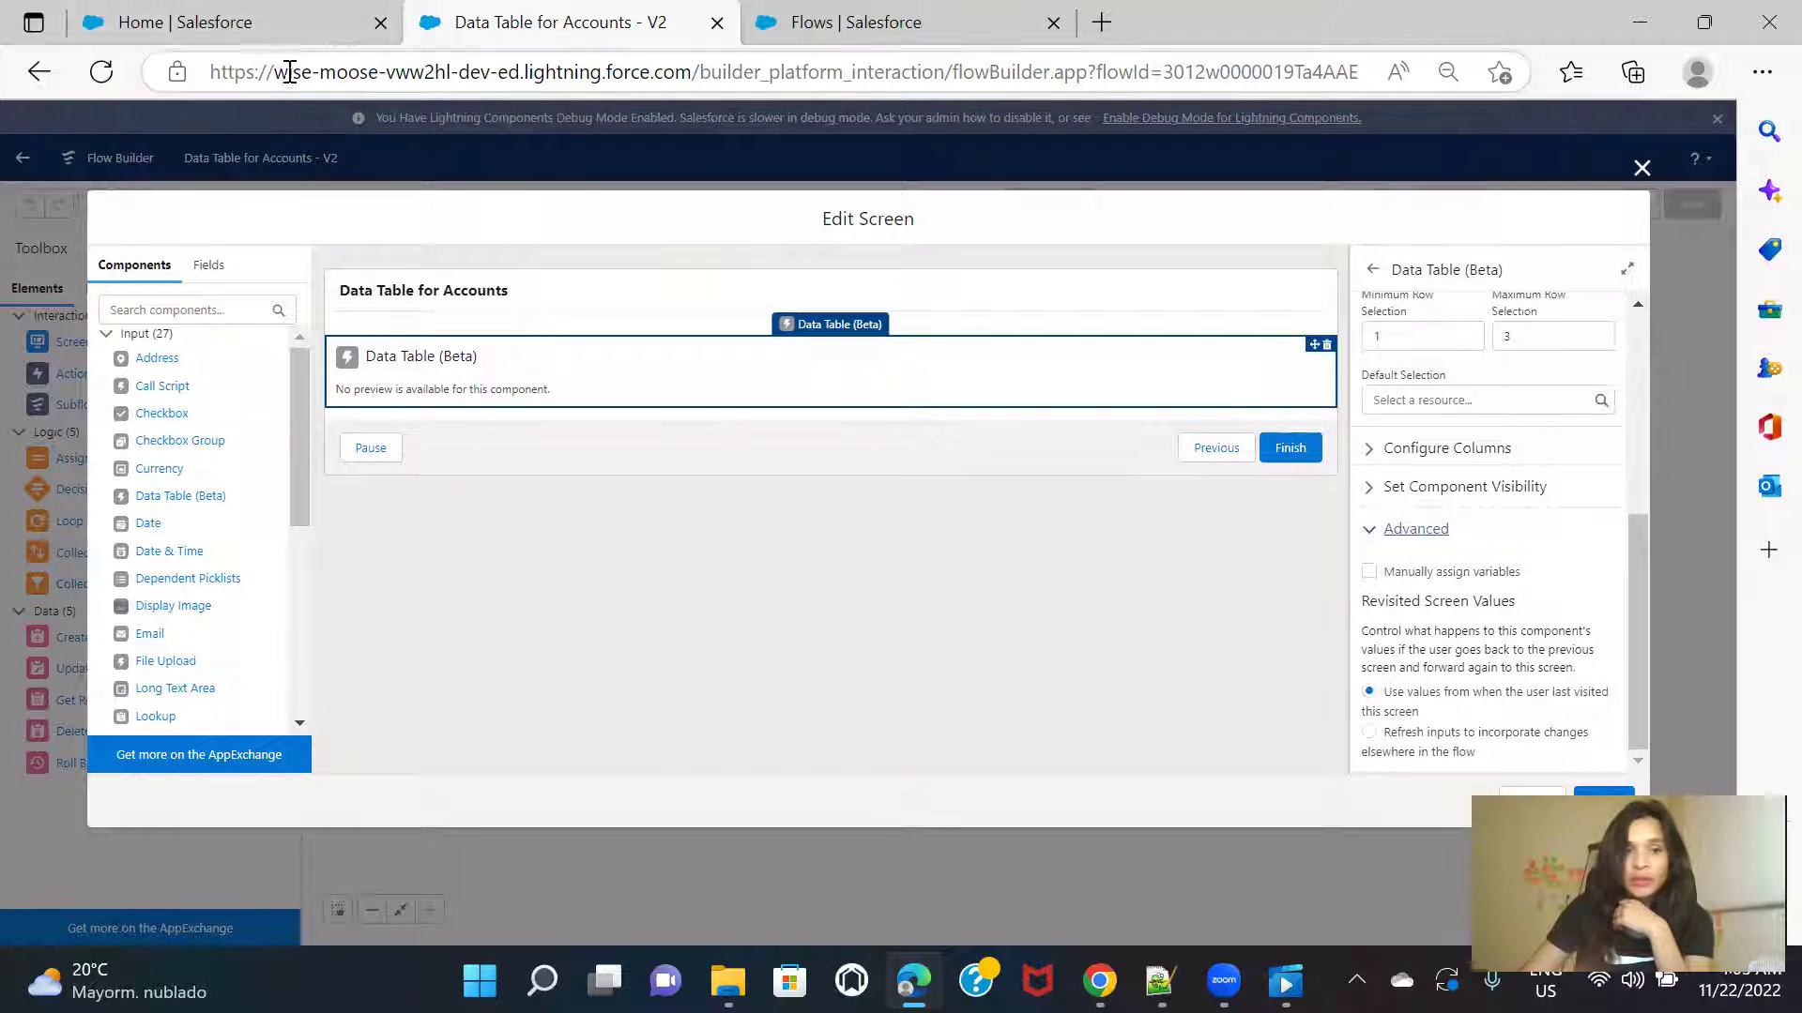
Step: Try the currently loaded home page table by proceeding with the Pyramid Construction account selected, and return to the flow
left_click(312, 20)
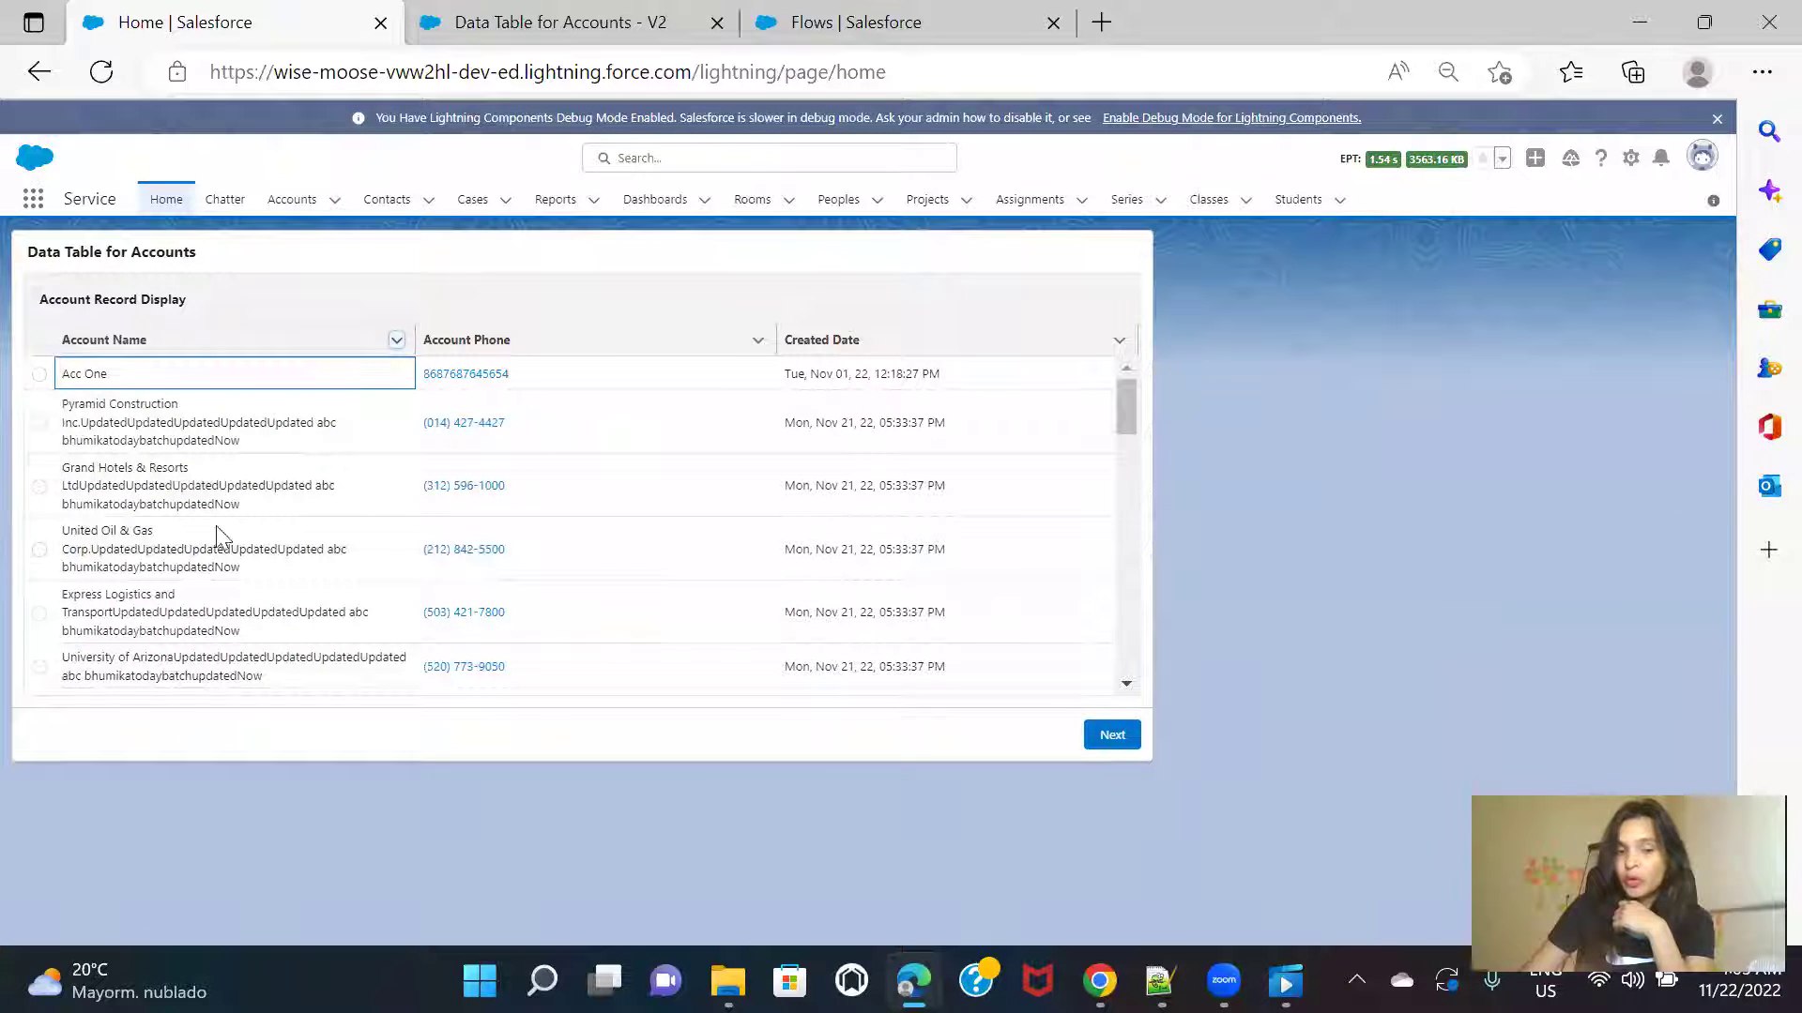
left_click(41, 423)
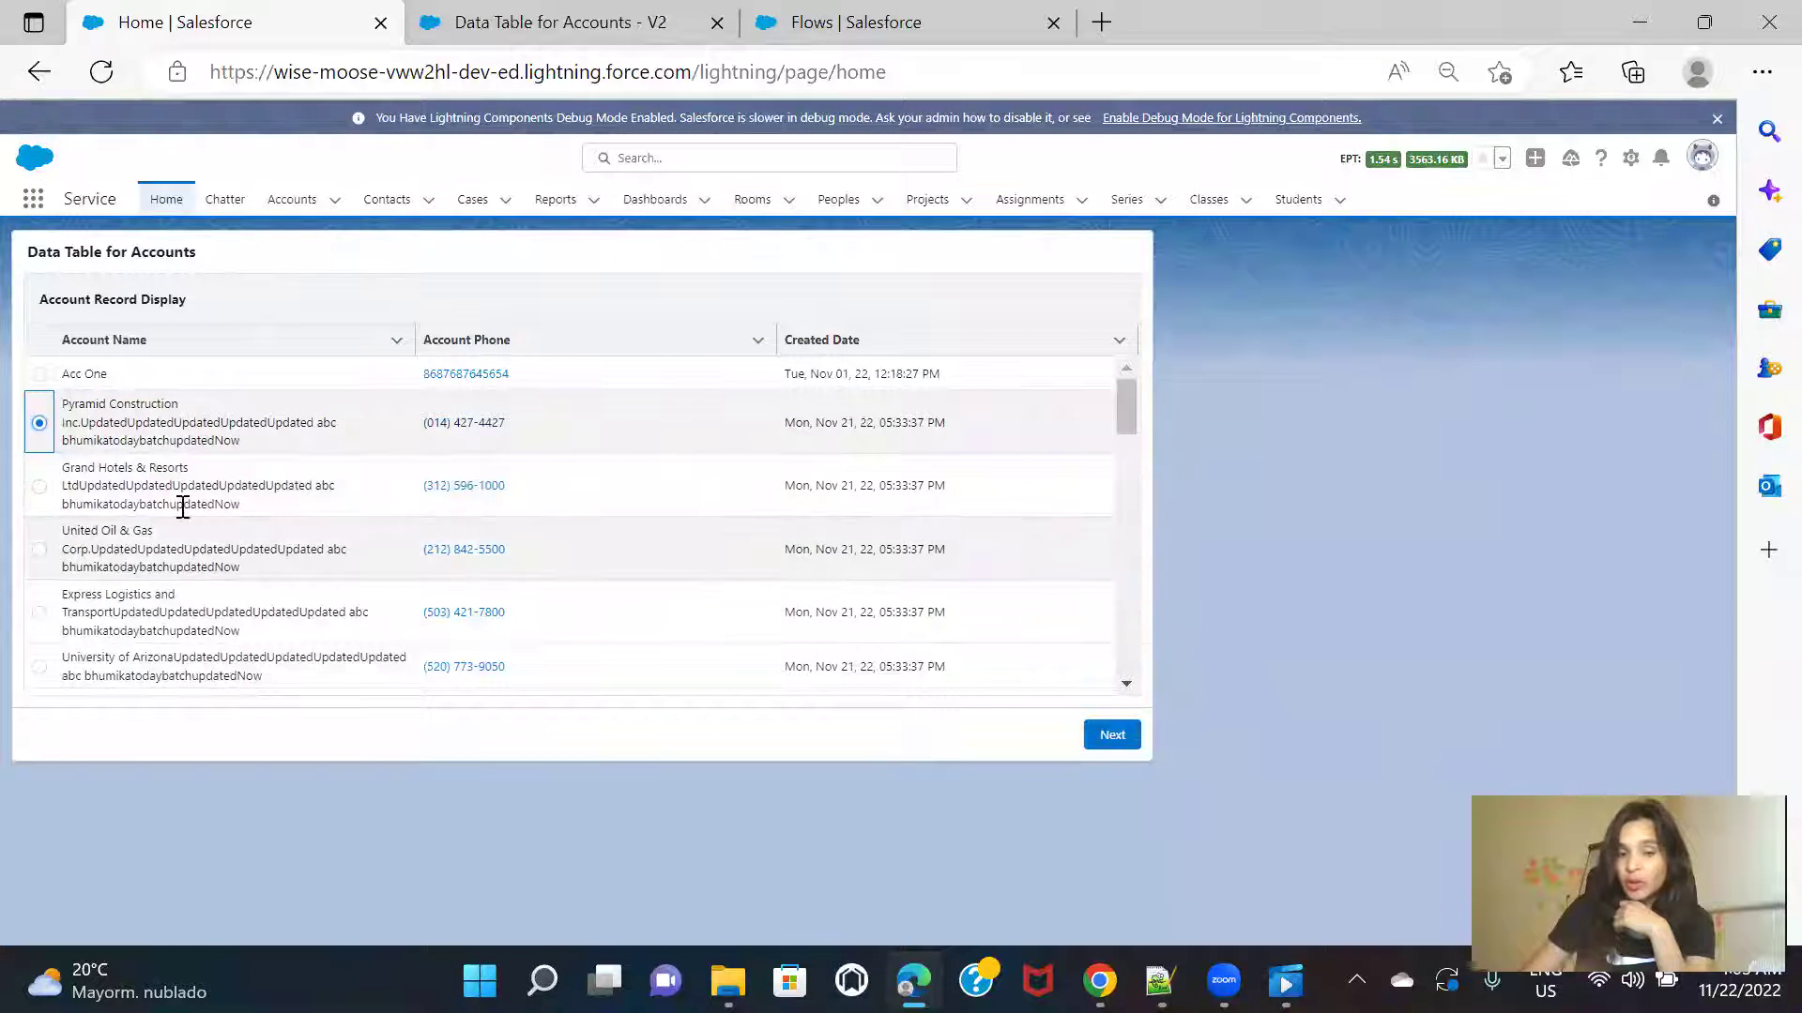
left_click(1111, 734)
left_click(544, 20)
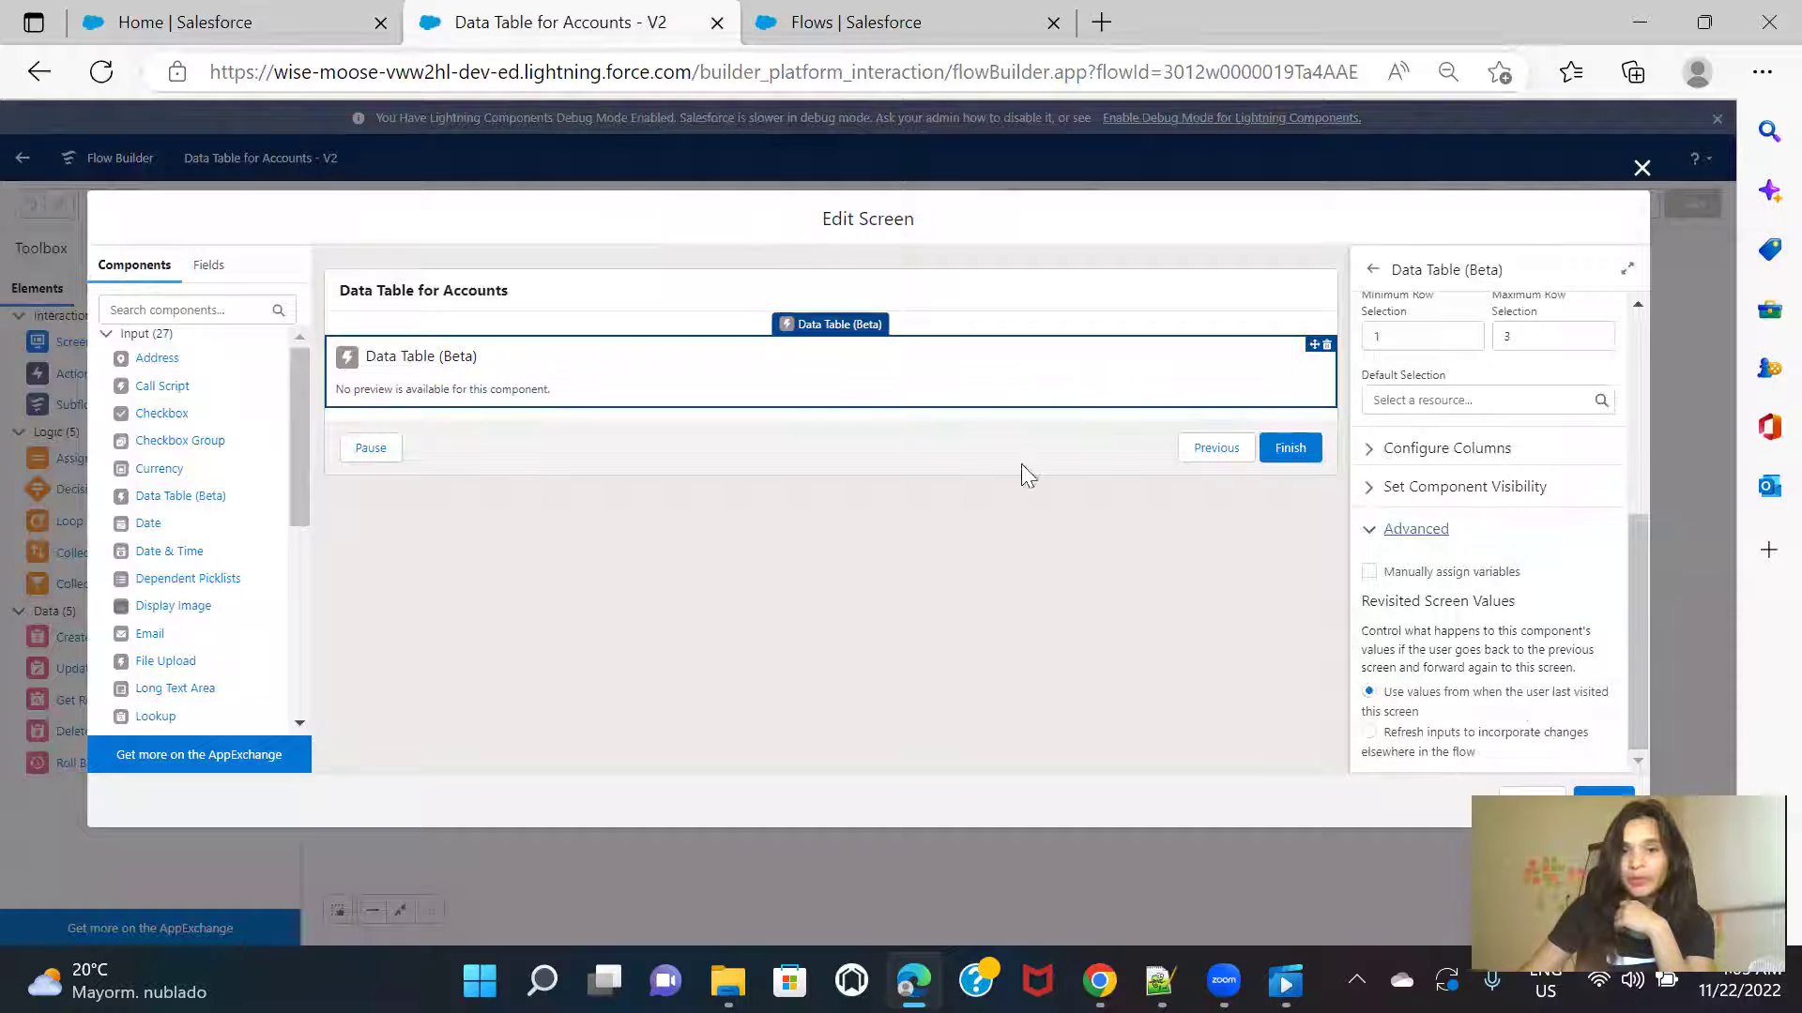
Step: Finish editing userscreen1, save the flow as a new version and activate it
left_click(1592, 795)
left_click(1624, 203)
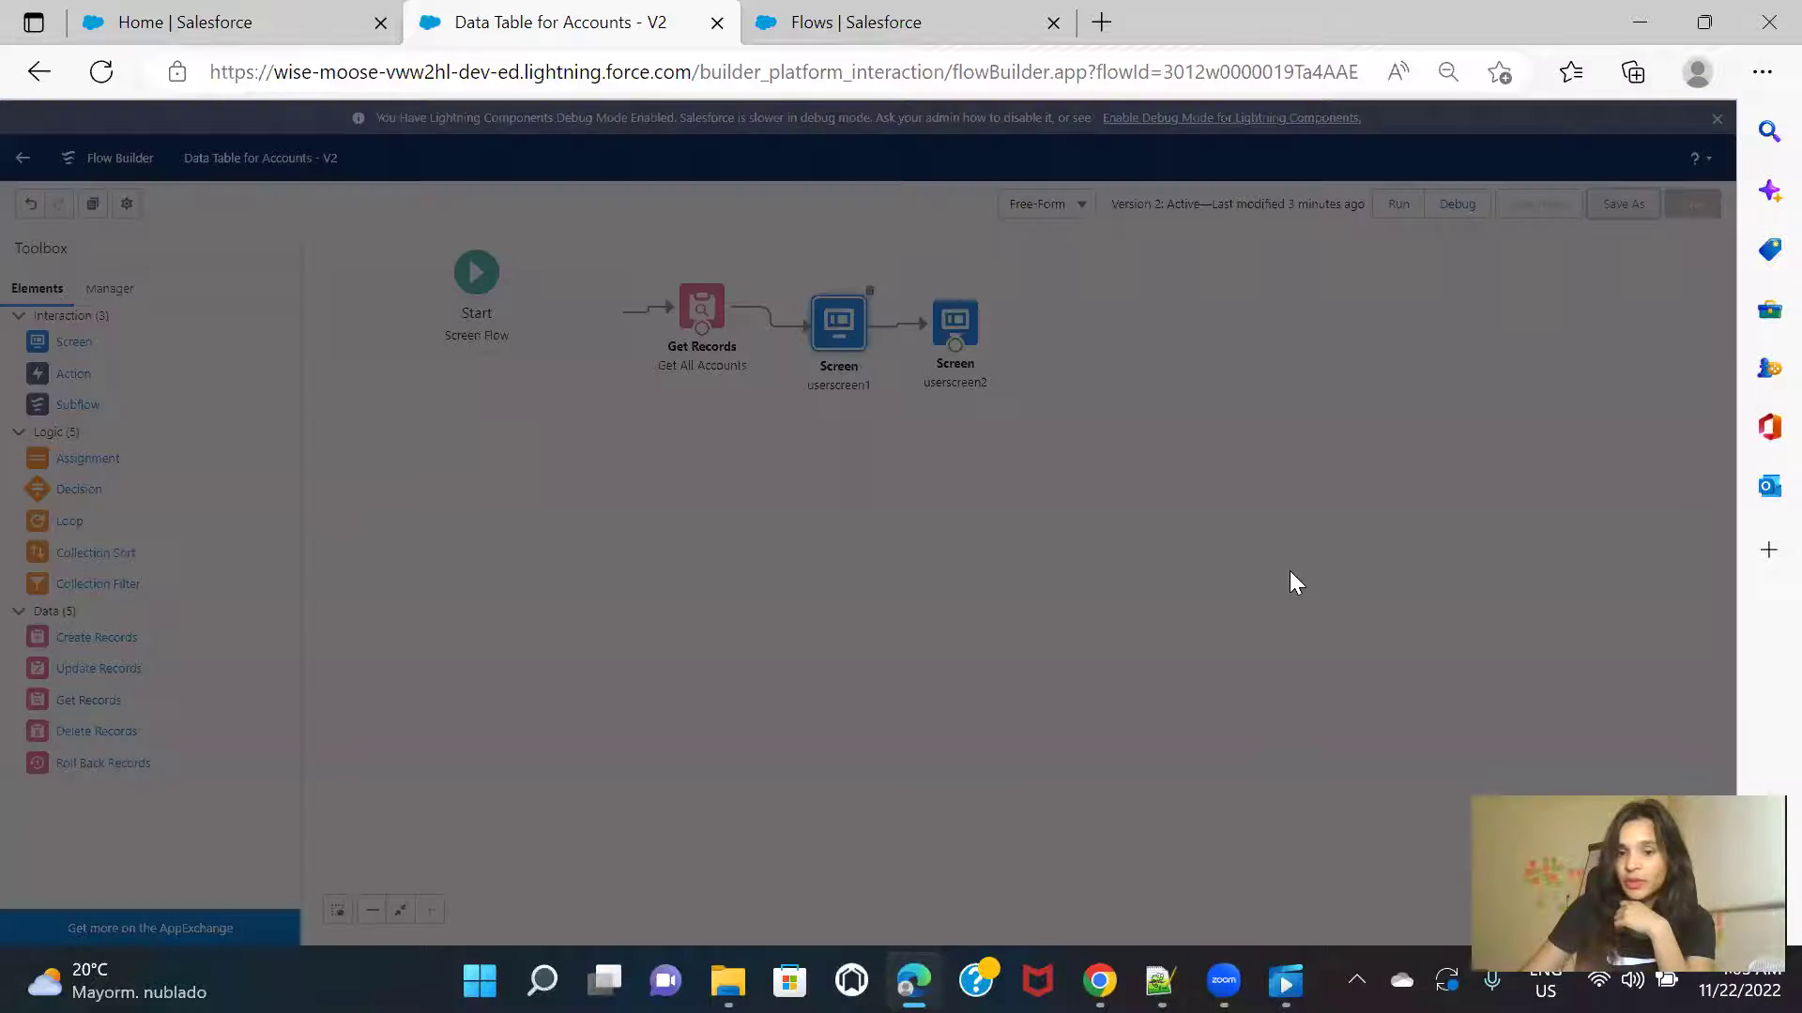
left_click(1216, 662)
left_click(1541, 204)
Step: Test the home page table by proceeding without a selection, and select the Pyramid Construction, Grand Hotels & Resorts and United Oil & Gas accounts
left_click(155, 13)
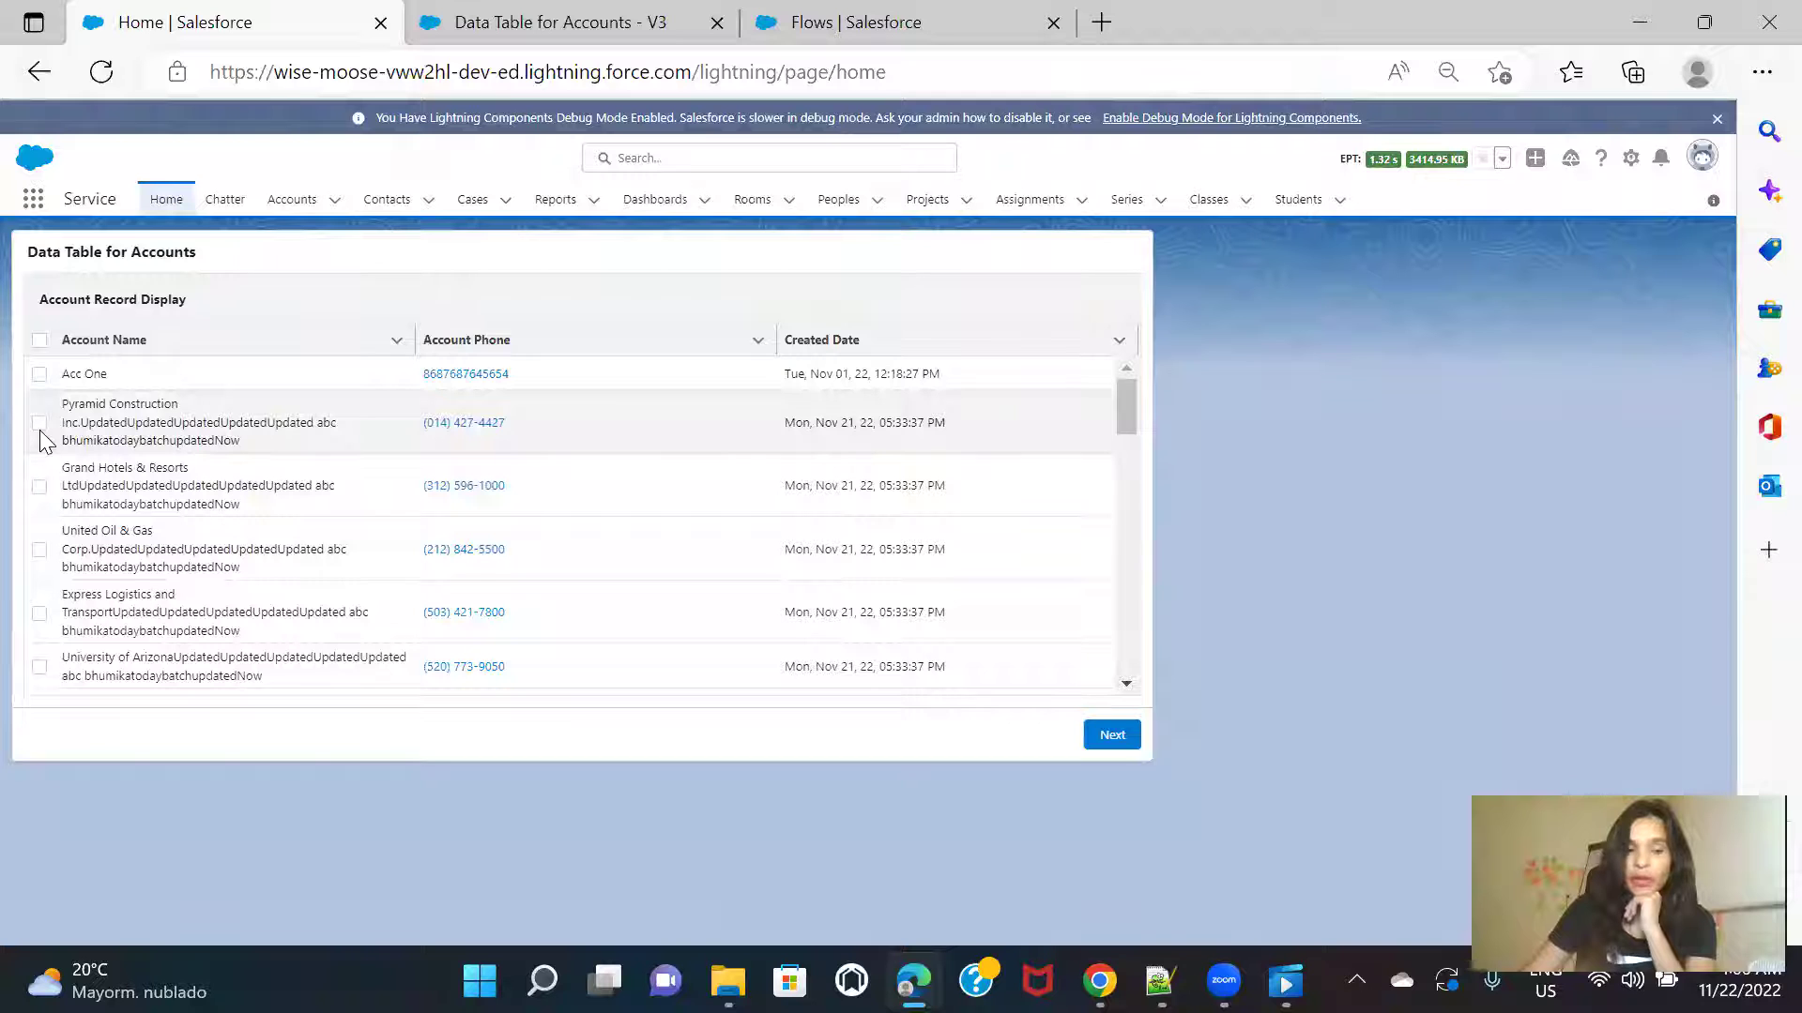
left_click(1110, 737)
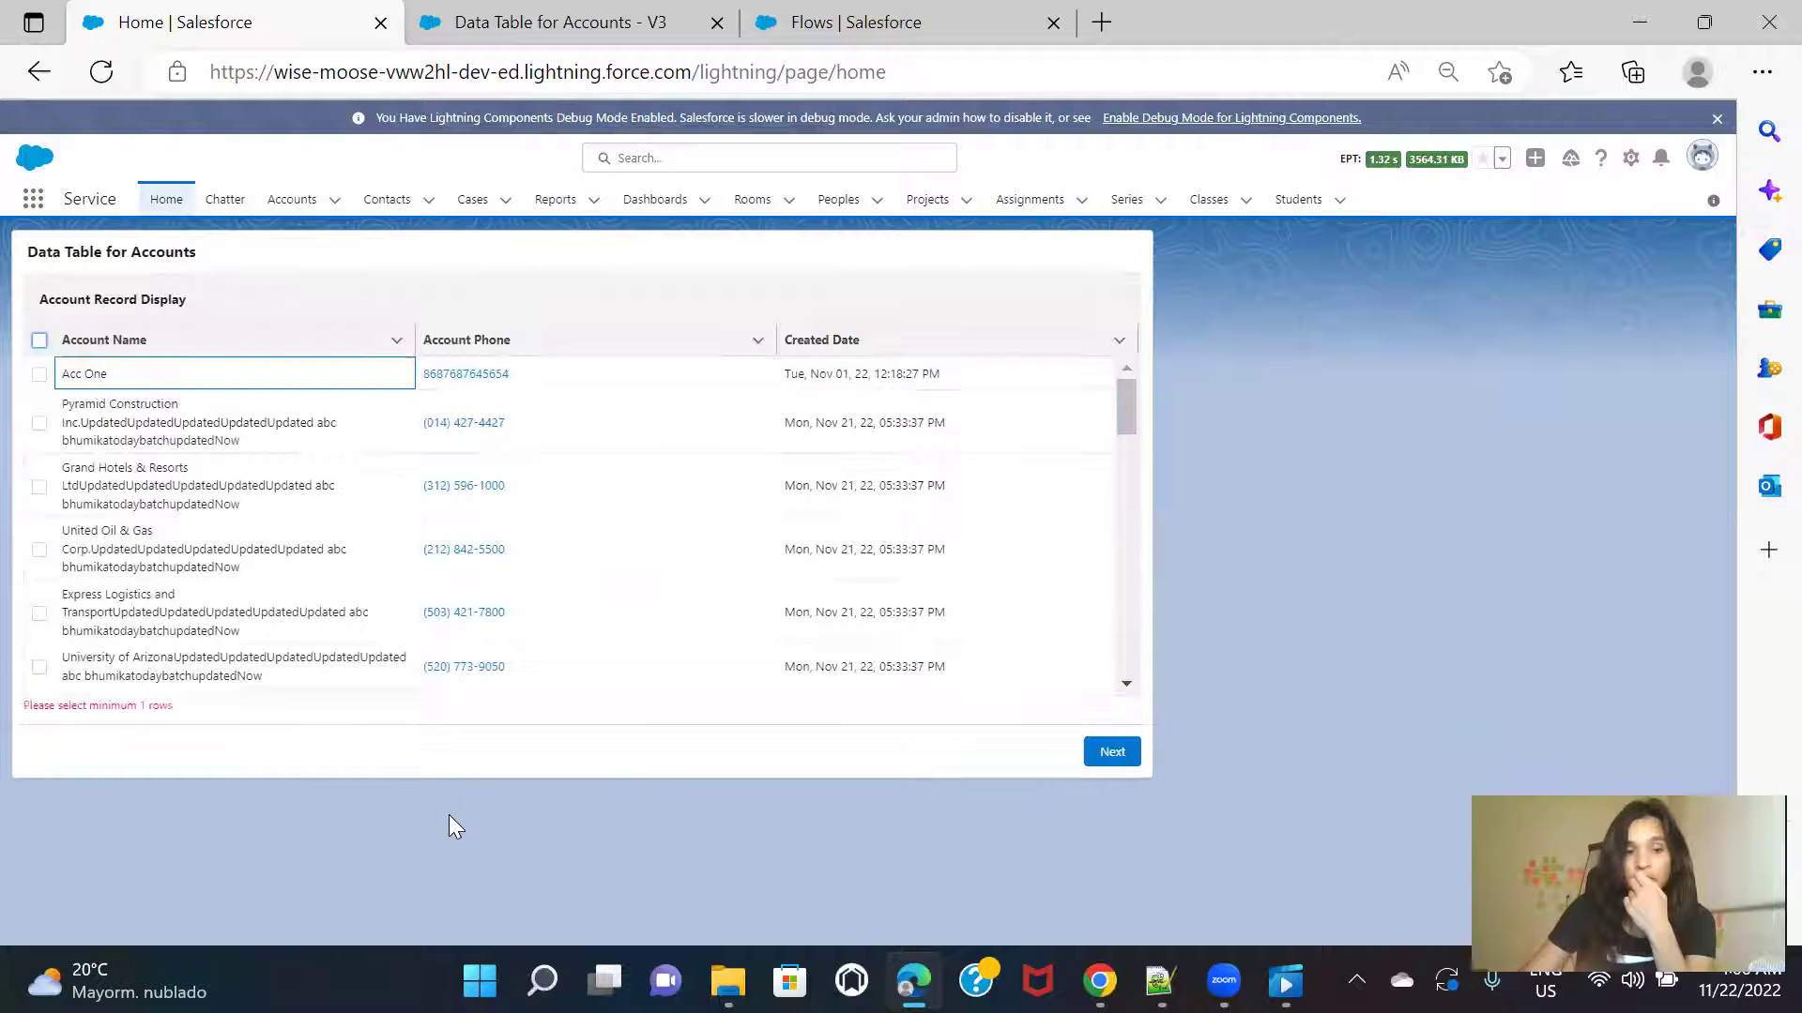
left_click(39, 424)
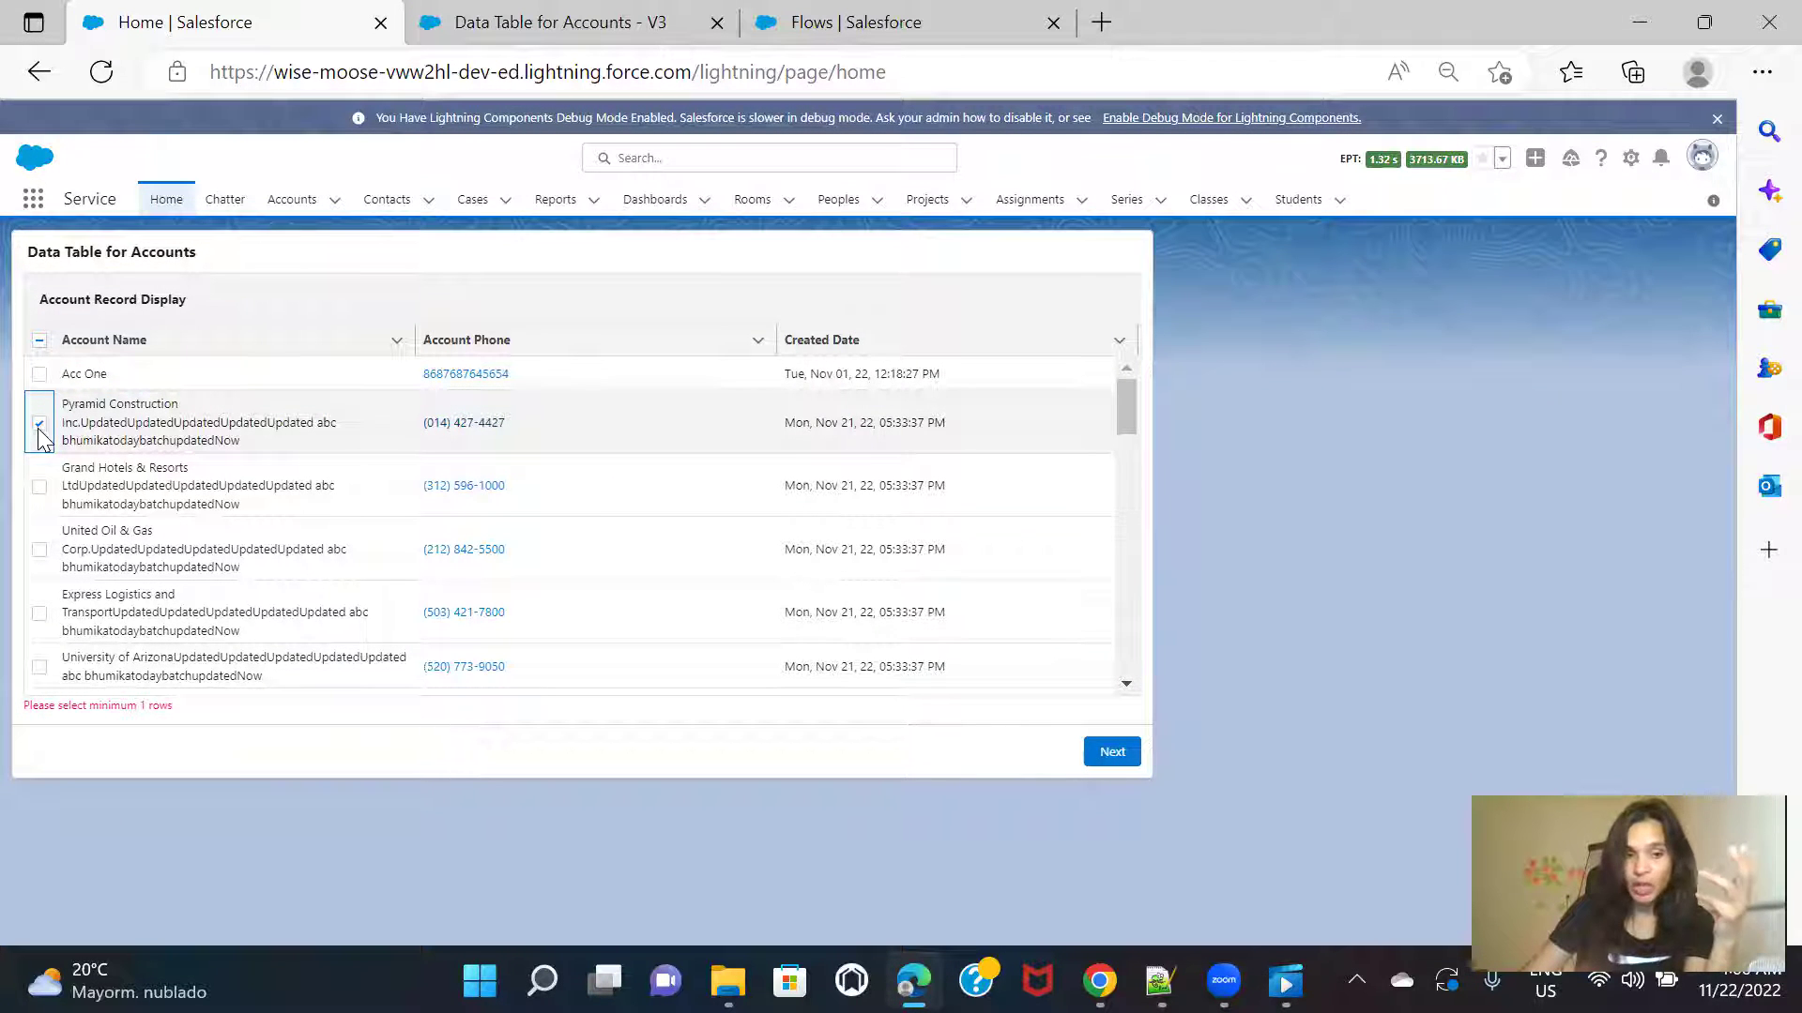
left_click(40, 486)
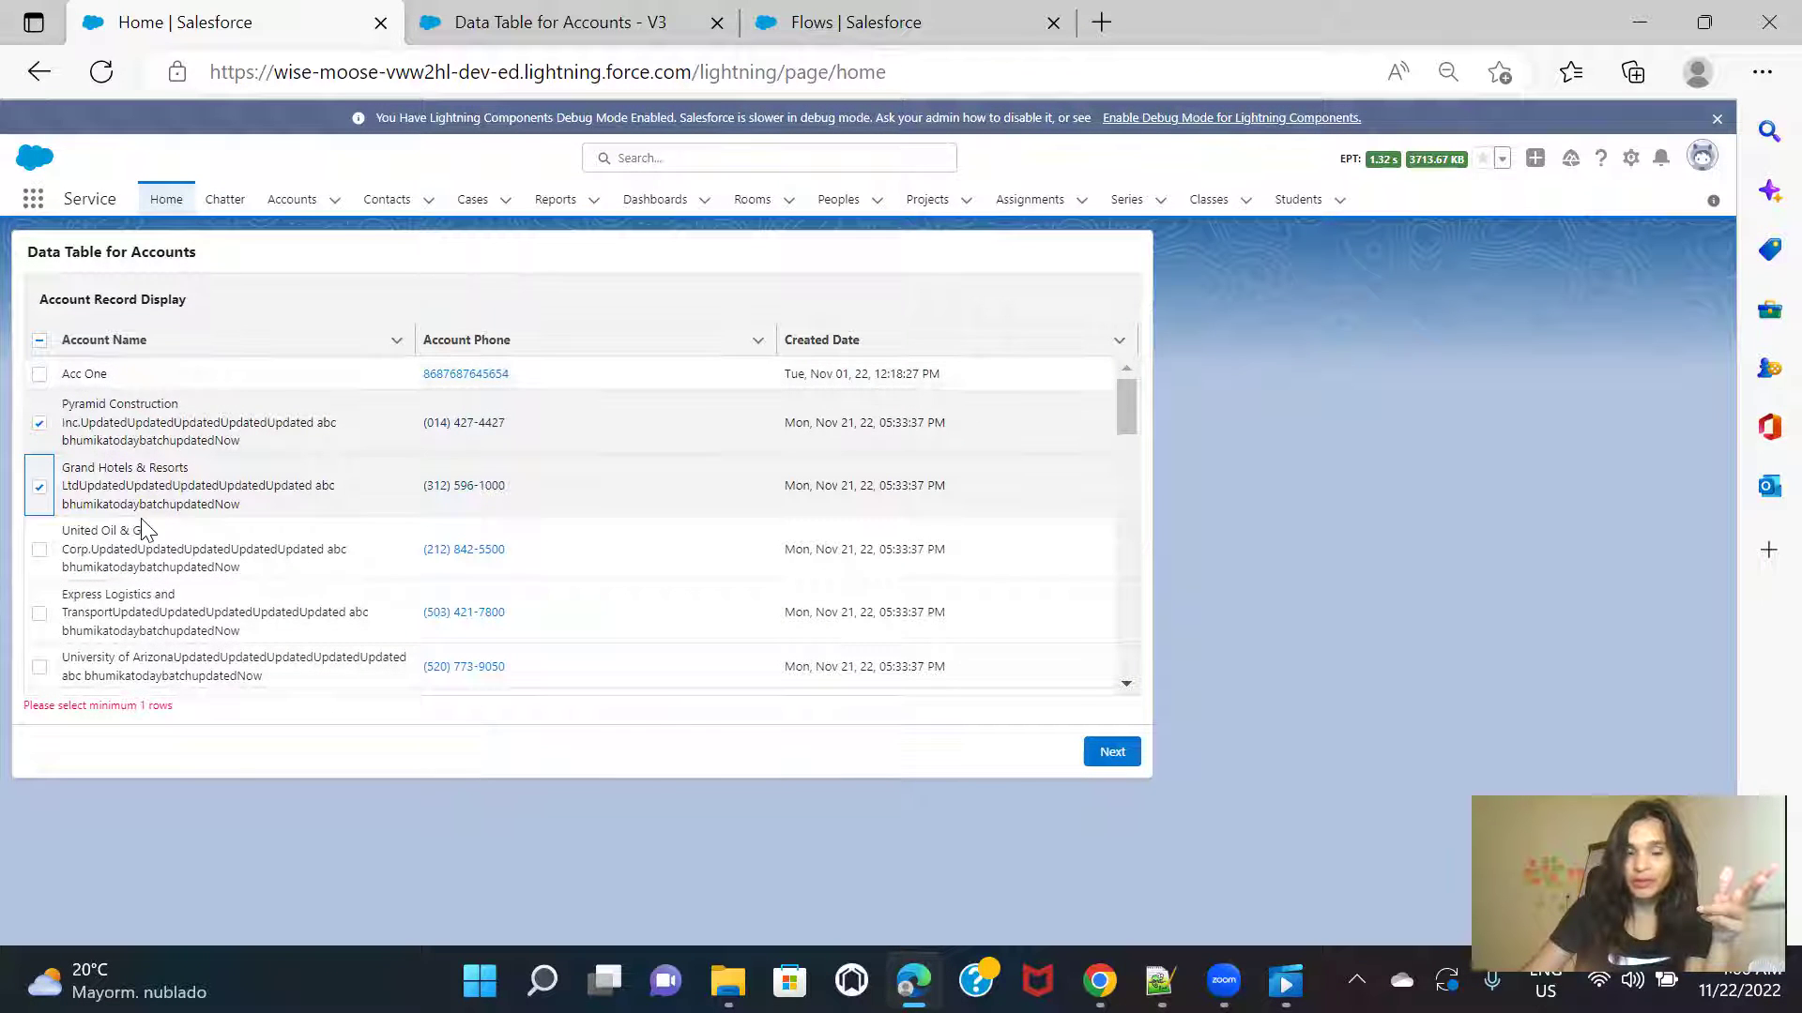
scroll(294, 532, "down", 3)
scroll(294, 532, "up", 3)
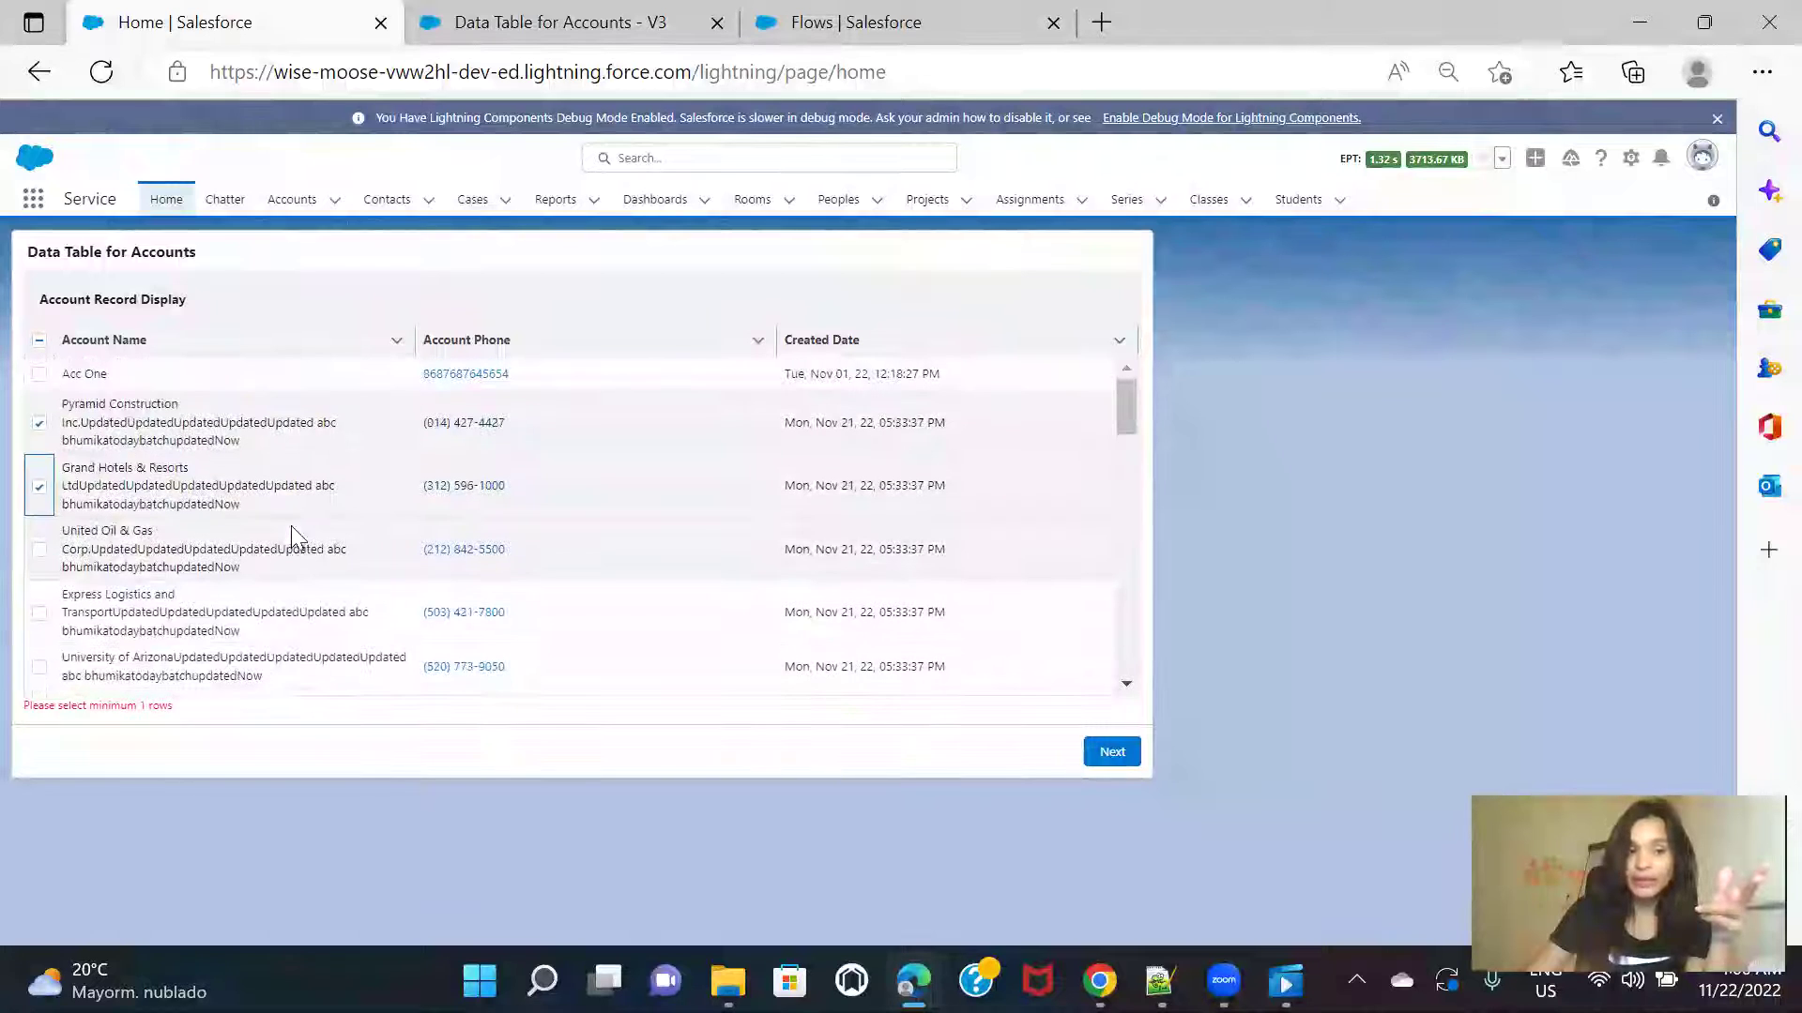
left_click(39, 550)
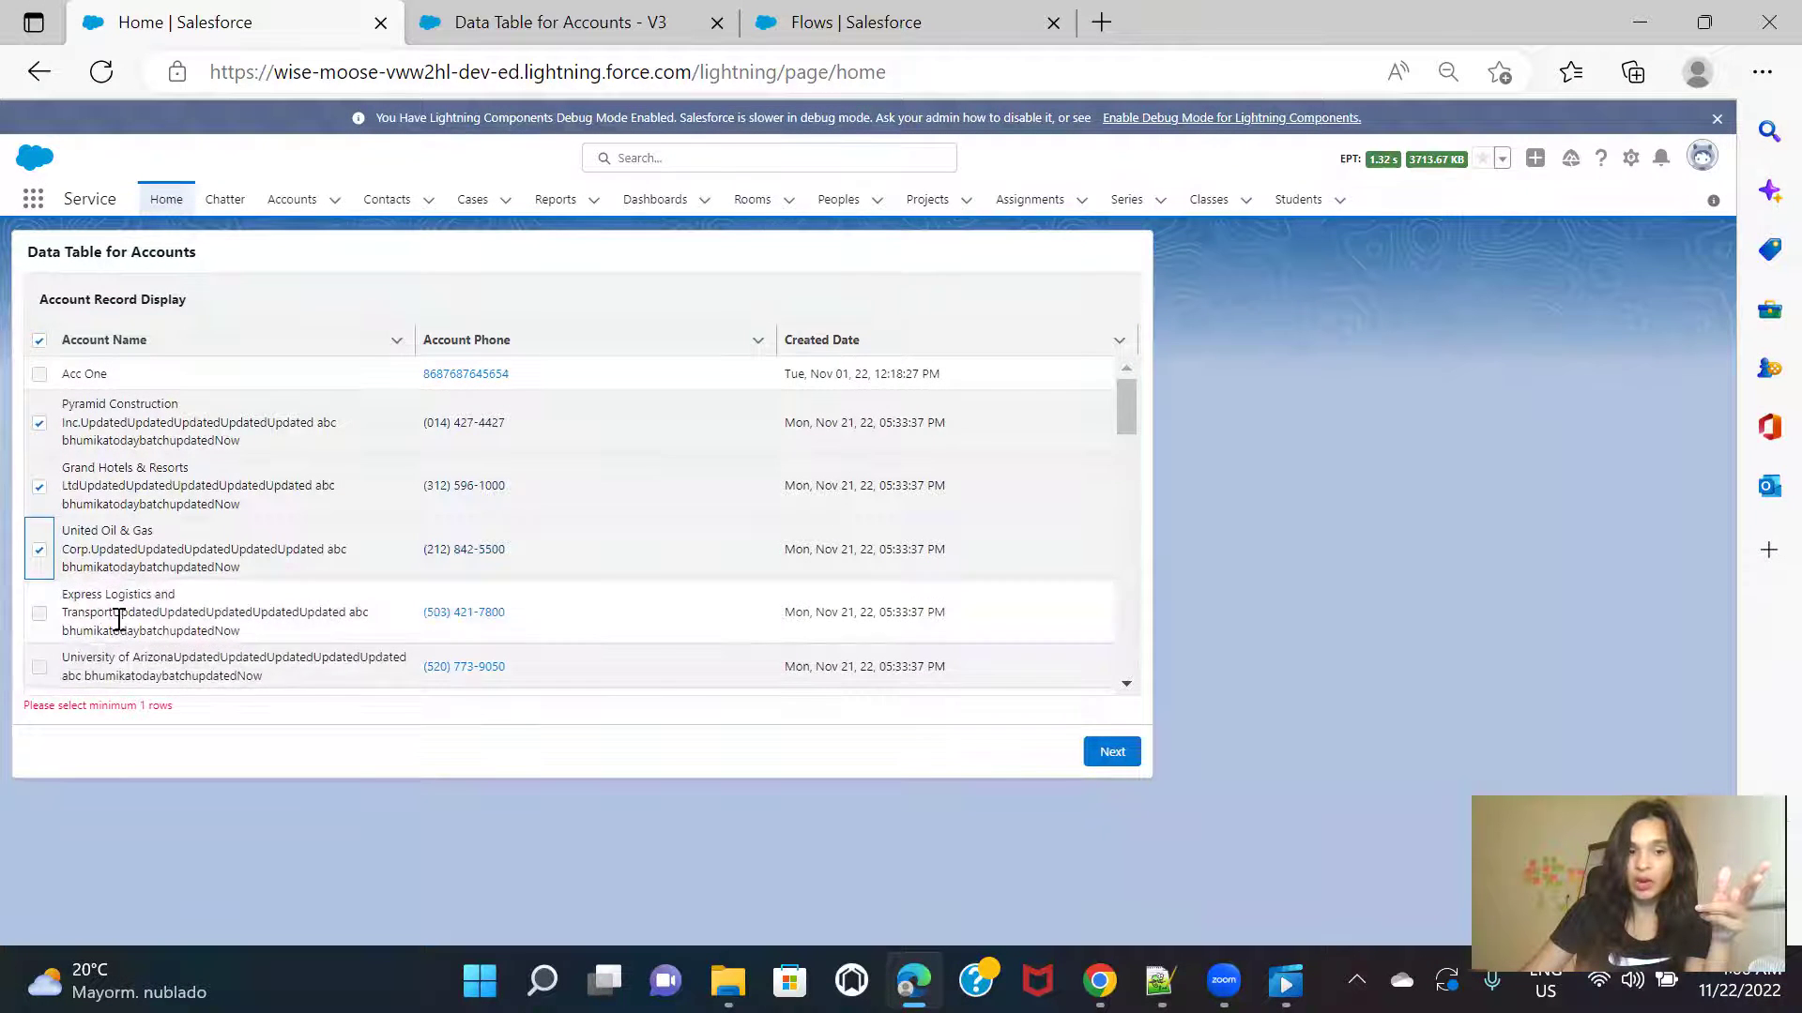
Step: Check whether further accounts can be selected, proceed with the three selected ones and go back to the table
scroll(129, 618, "down", 3)
scroll(130, 621, "up", 2)
scroll(130, 621, "up", 1)
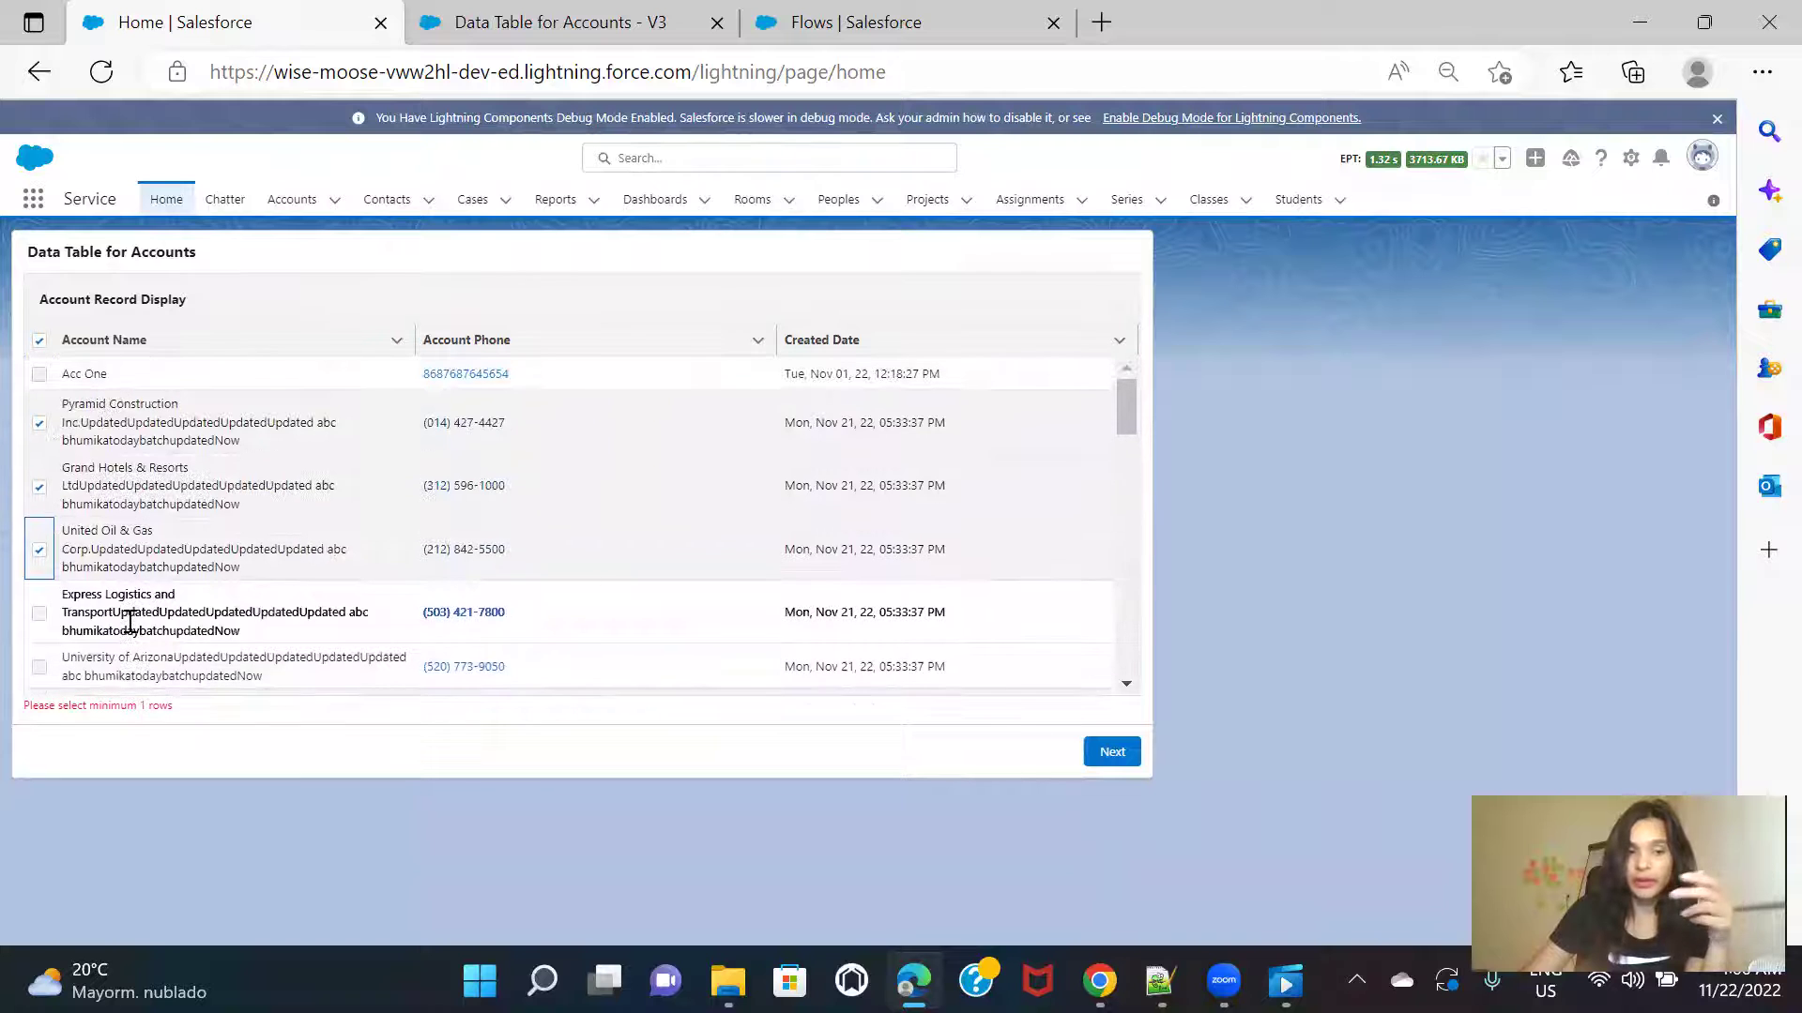
left_click(1111, 753)
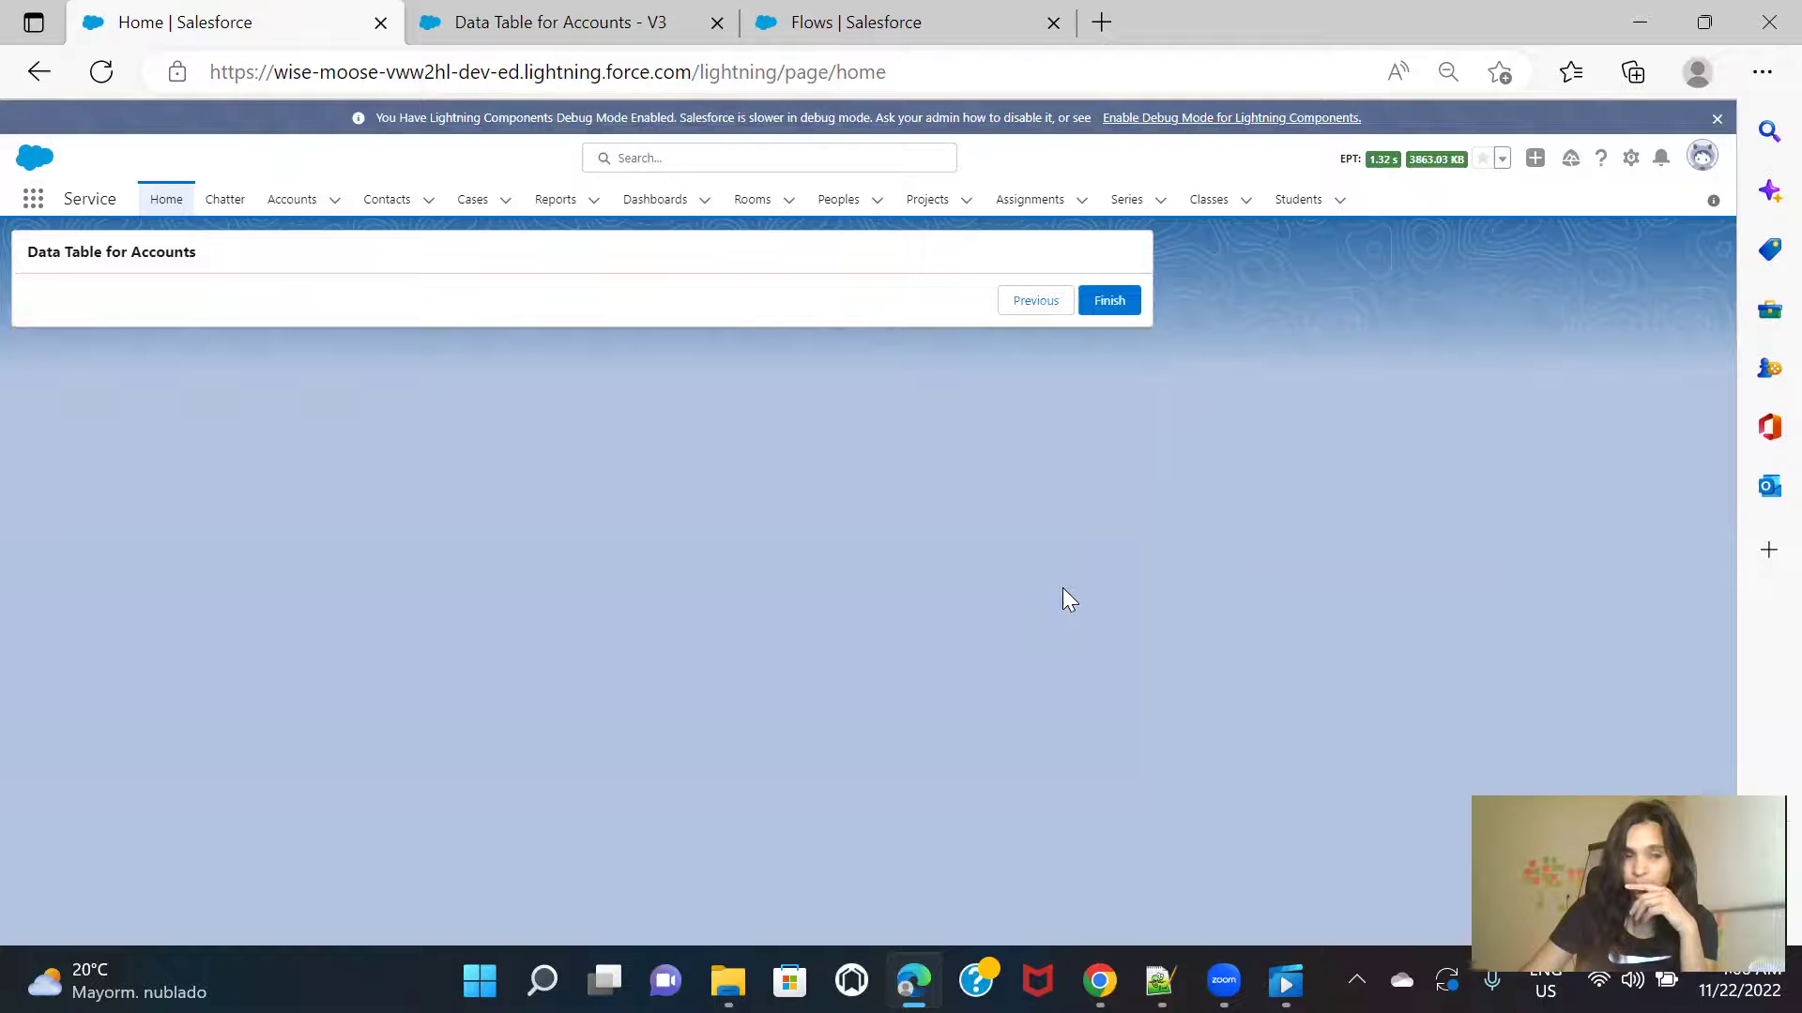
left_click(1046, 307)
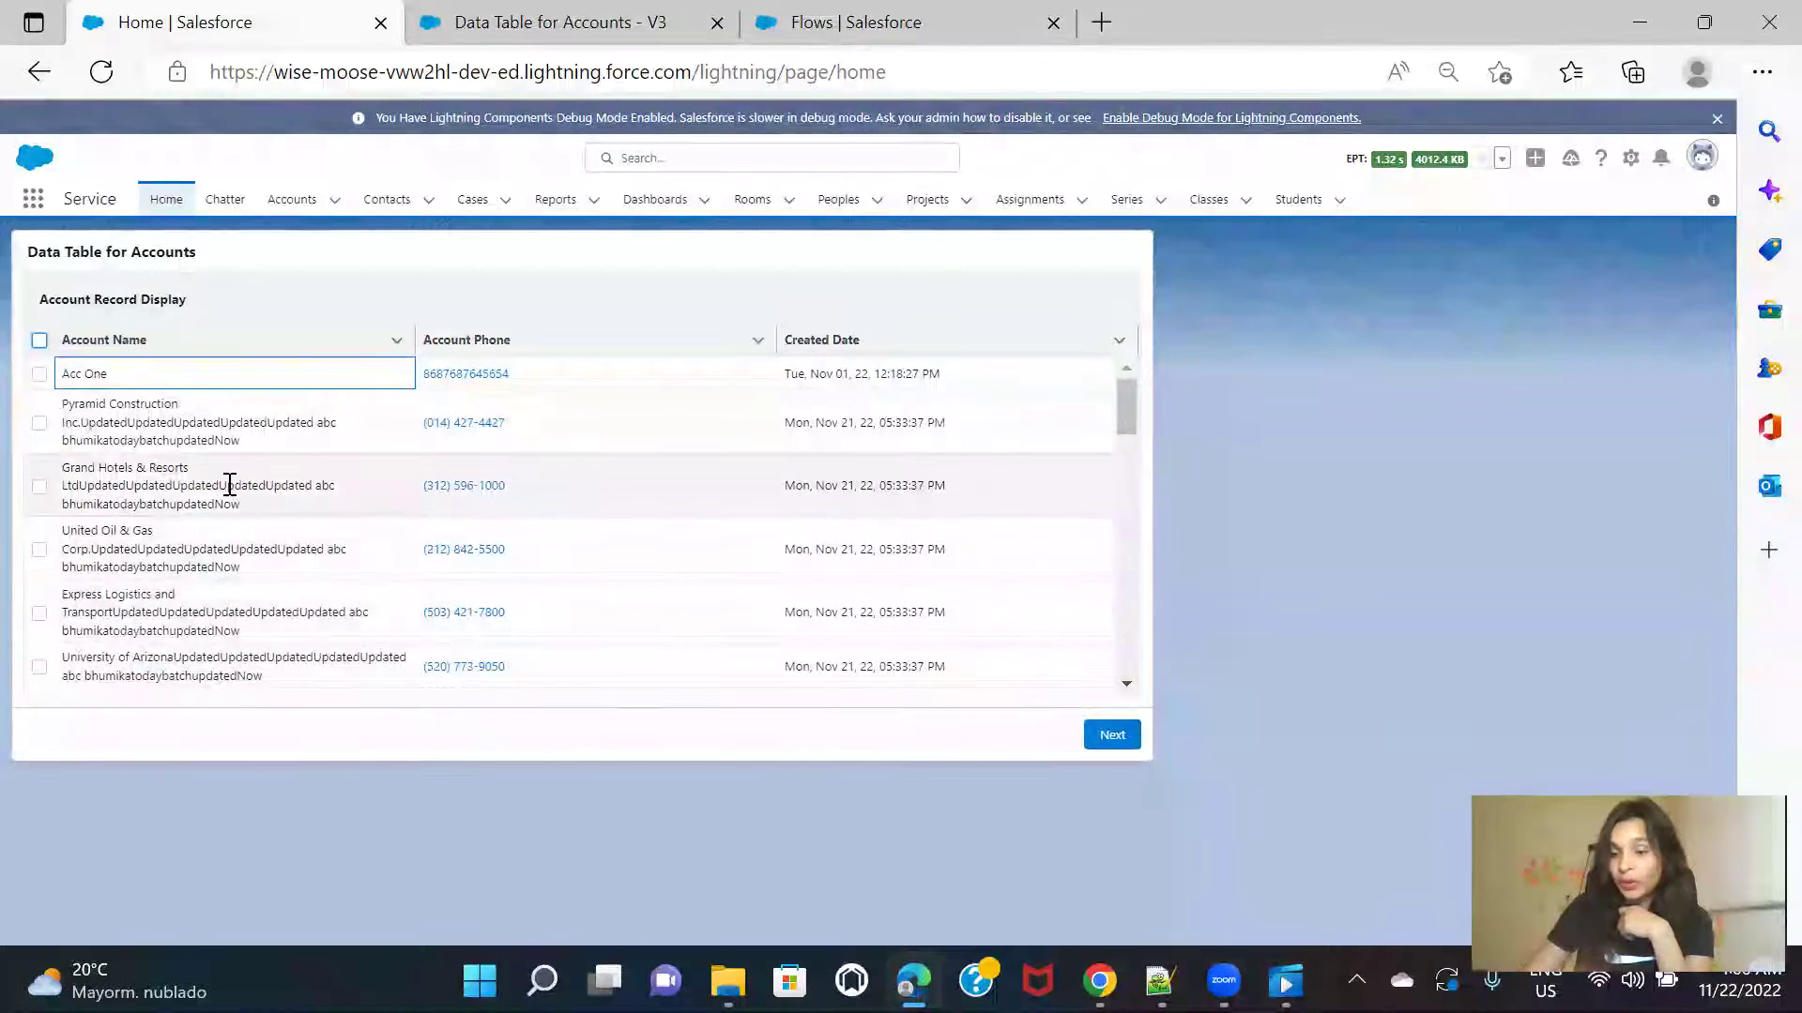
Step: Reopen userscreen1 and set the Data Table's revisited screen values to refresh inputs to incorporate changes elsewhere in the flow
left_click(610, 21)
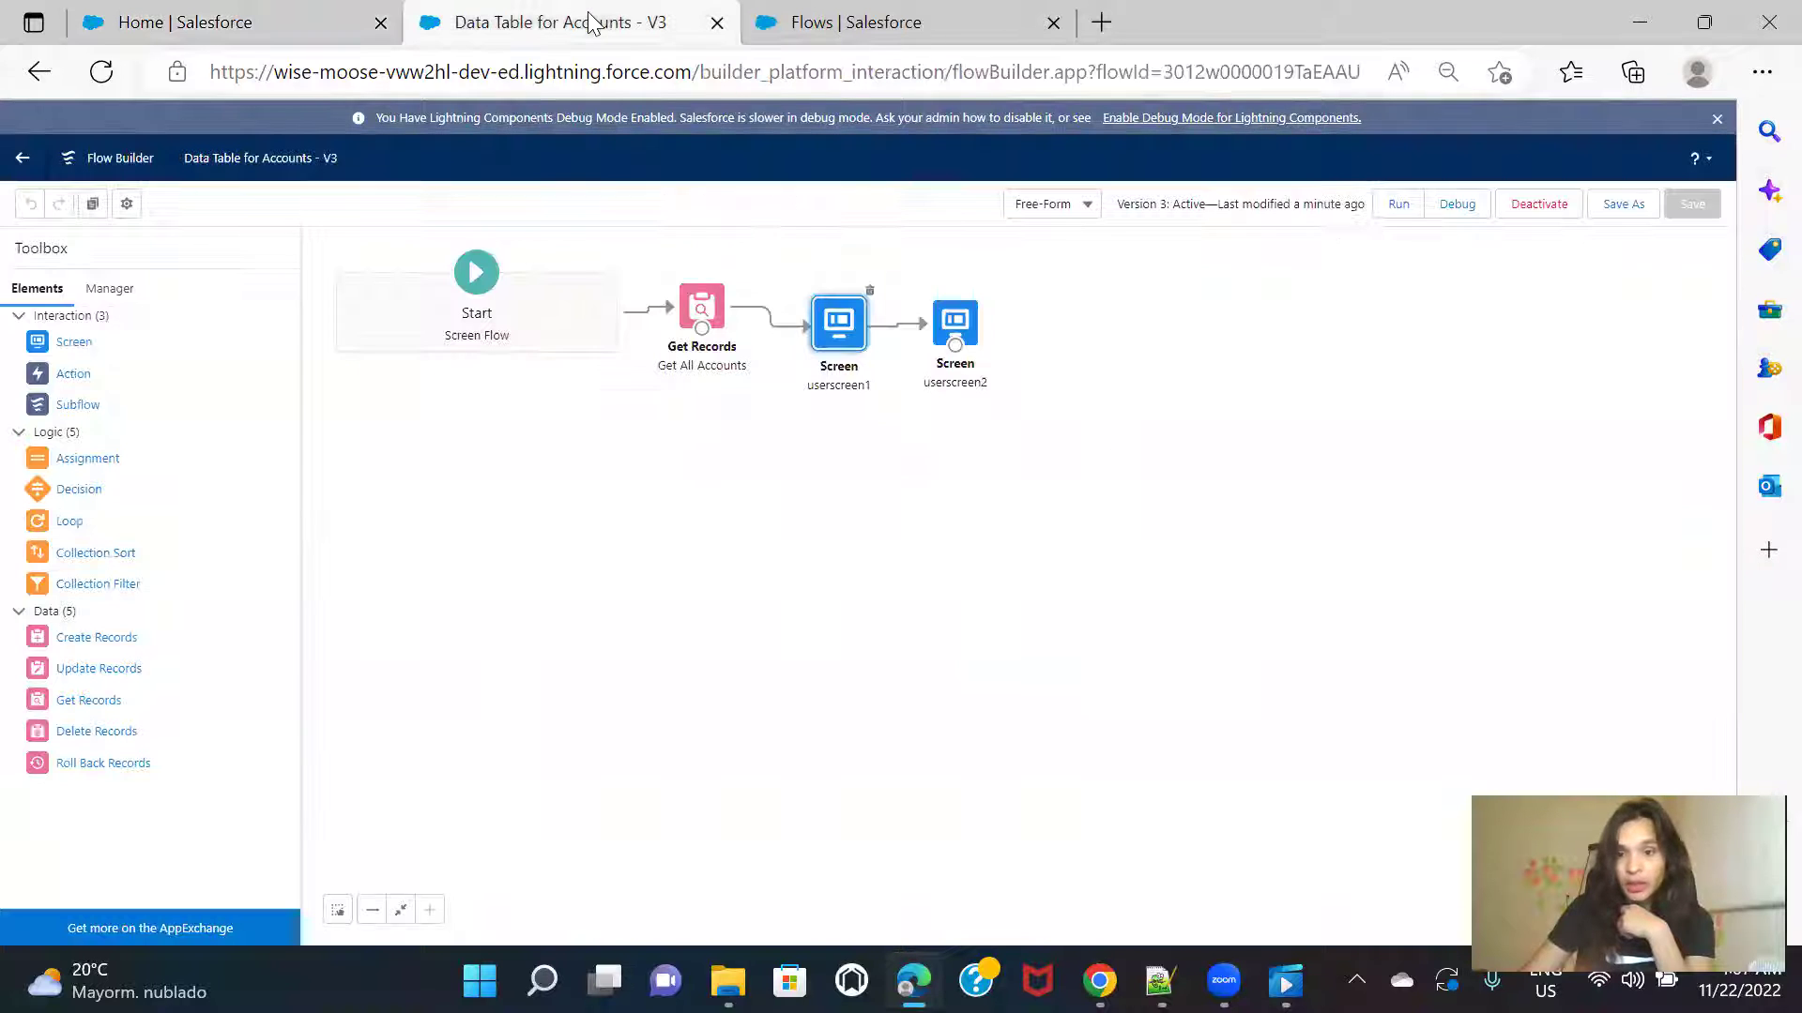
double_click(828, 347)
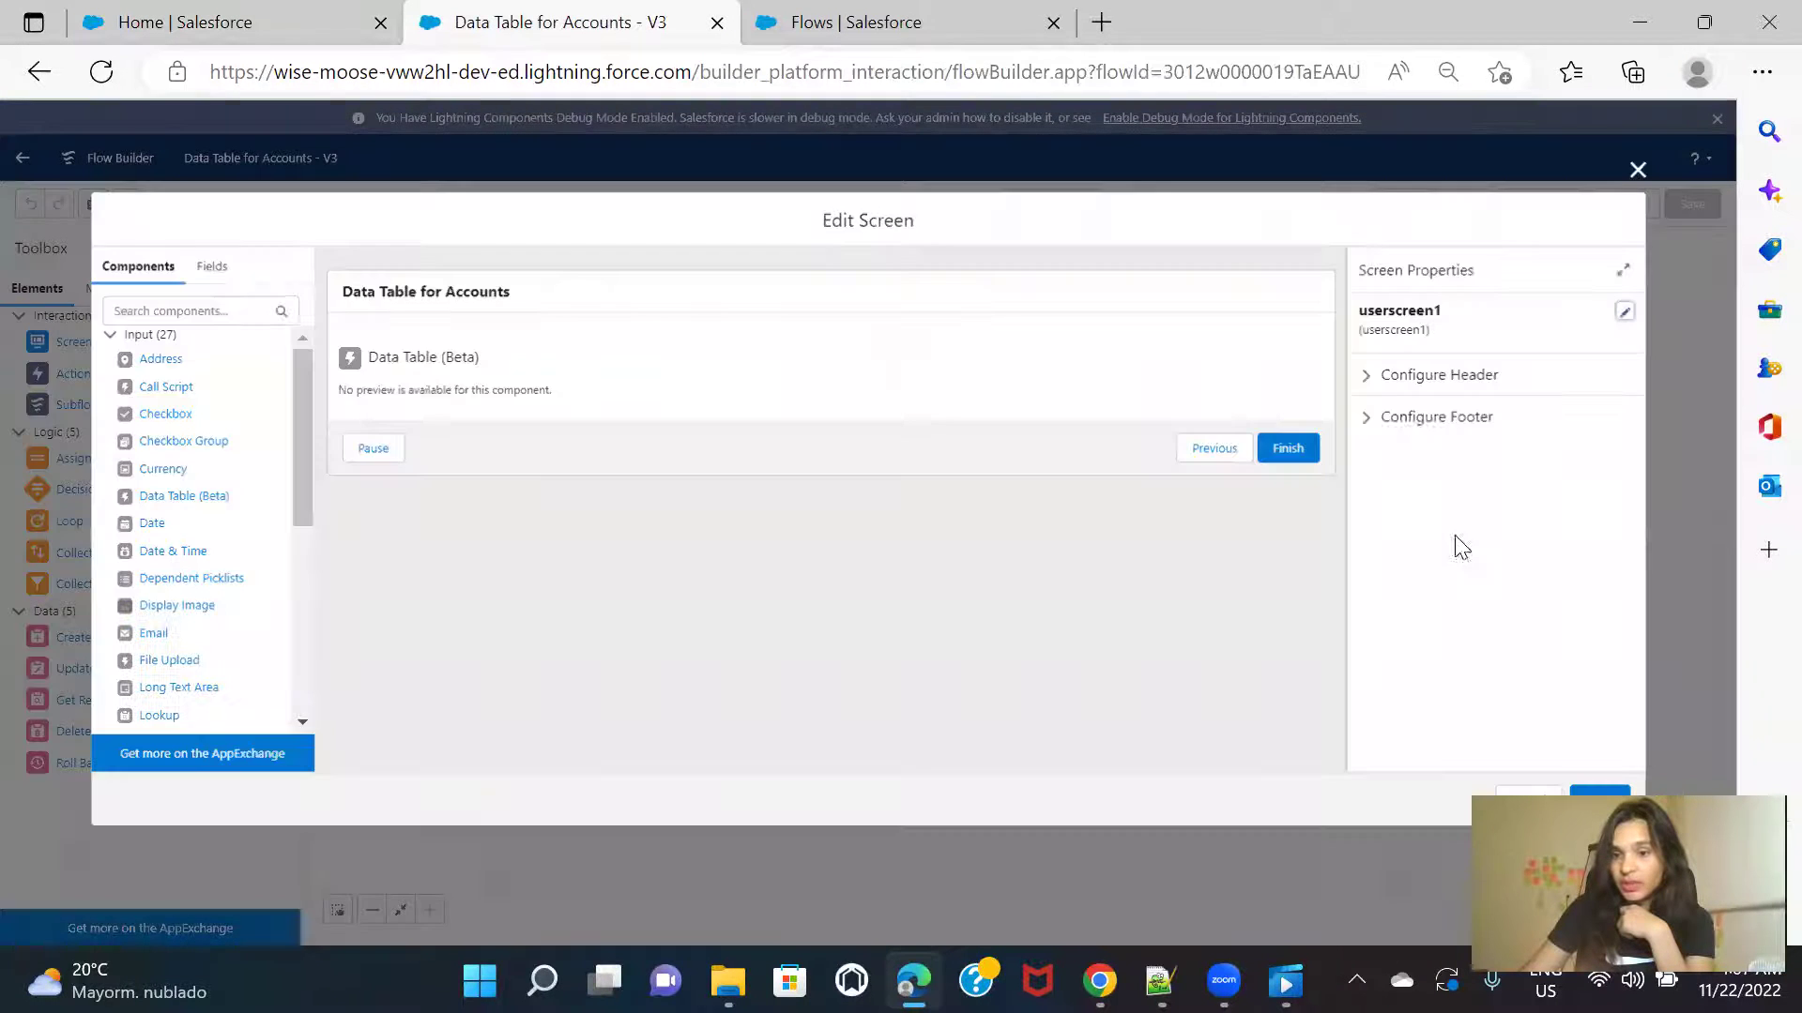
left_click(835, 399)
scroll(1539, 545, "down", 5)
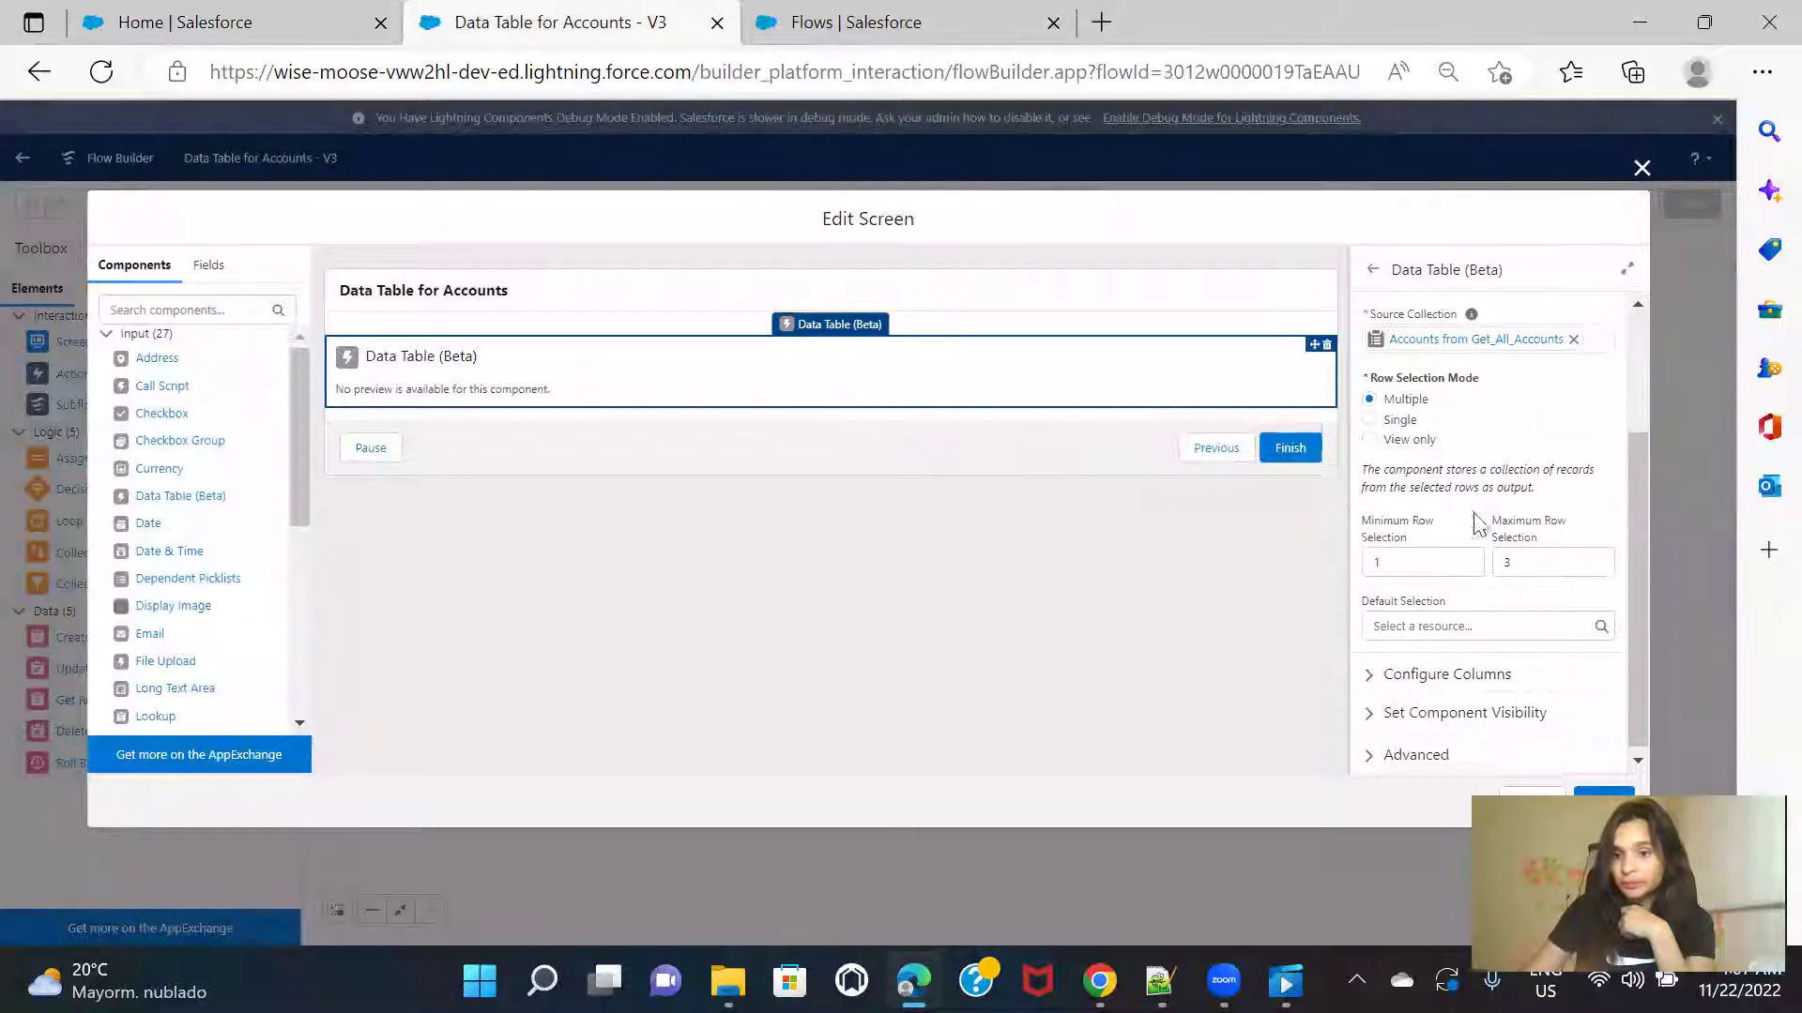
left_click(1379, 752)
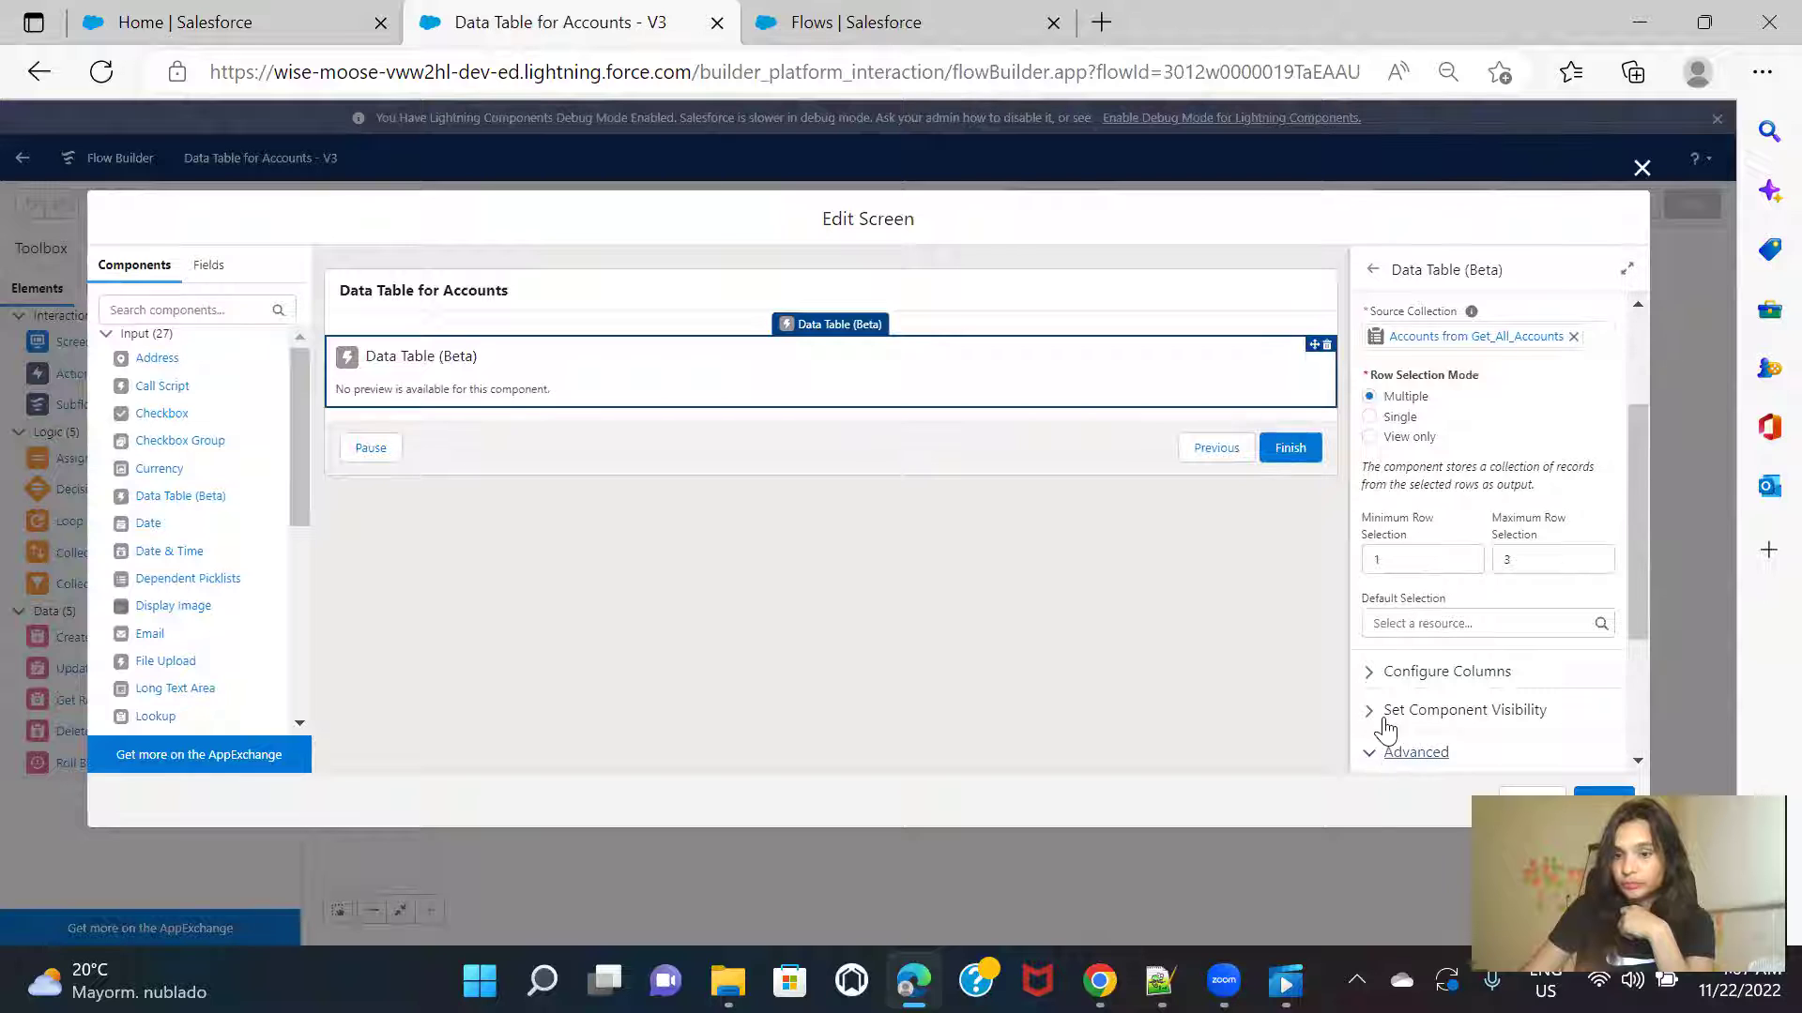
scroll(1431, 612, "down", 2)
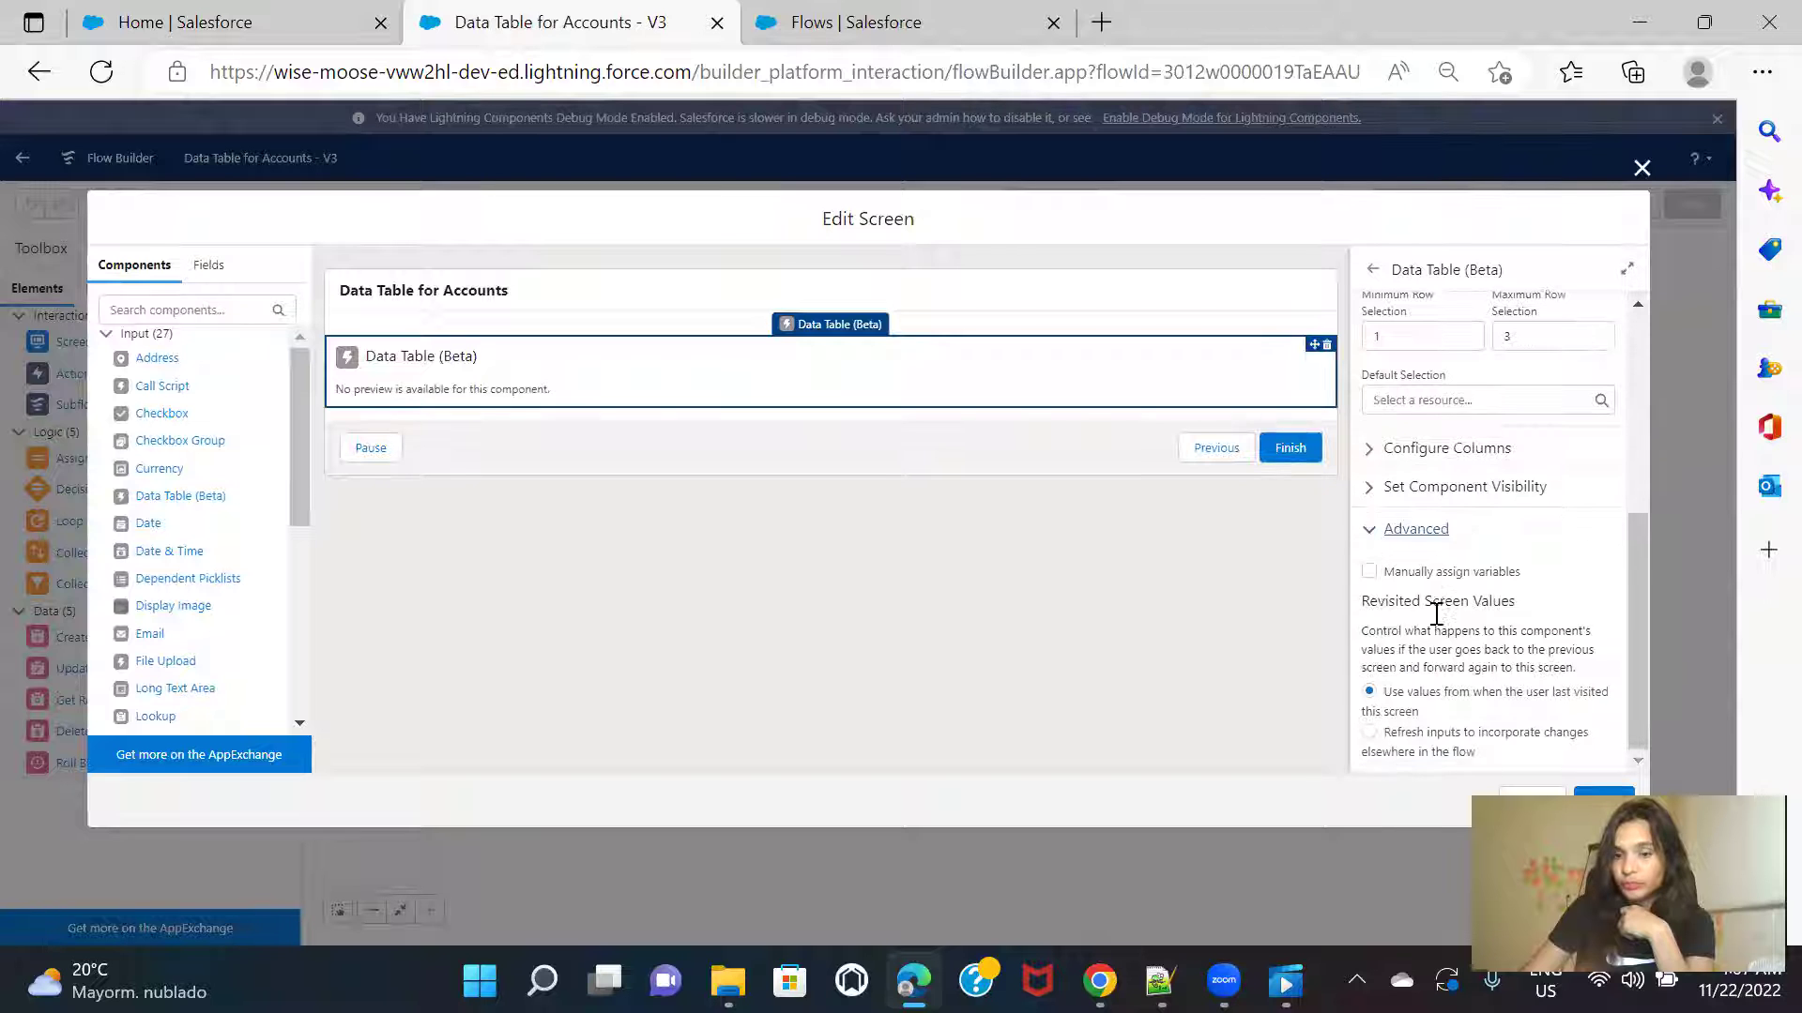
left_click(1369, 734)
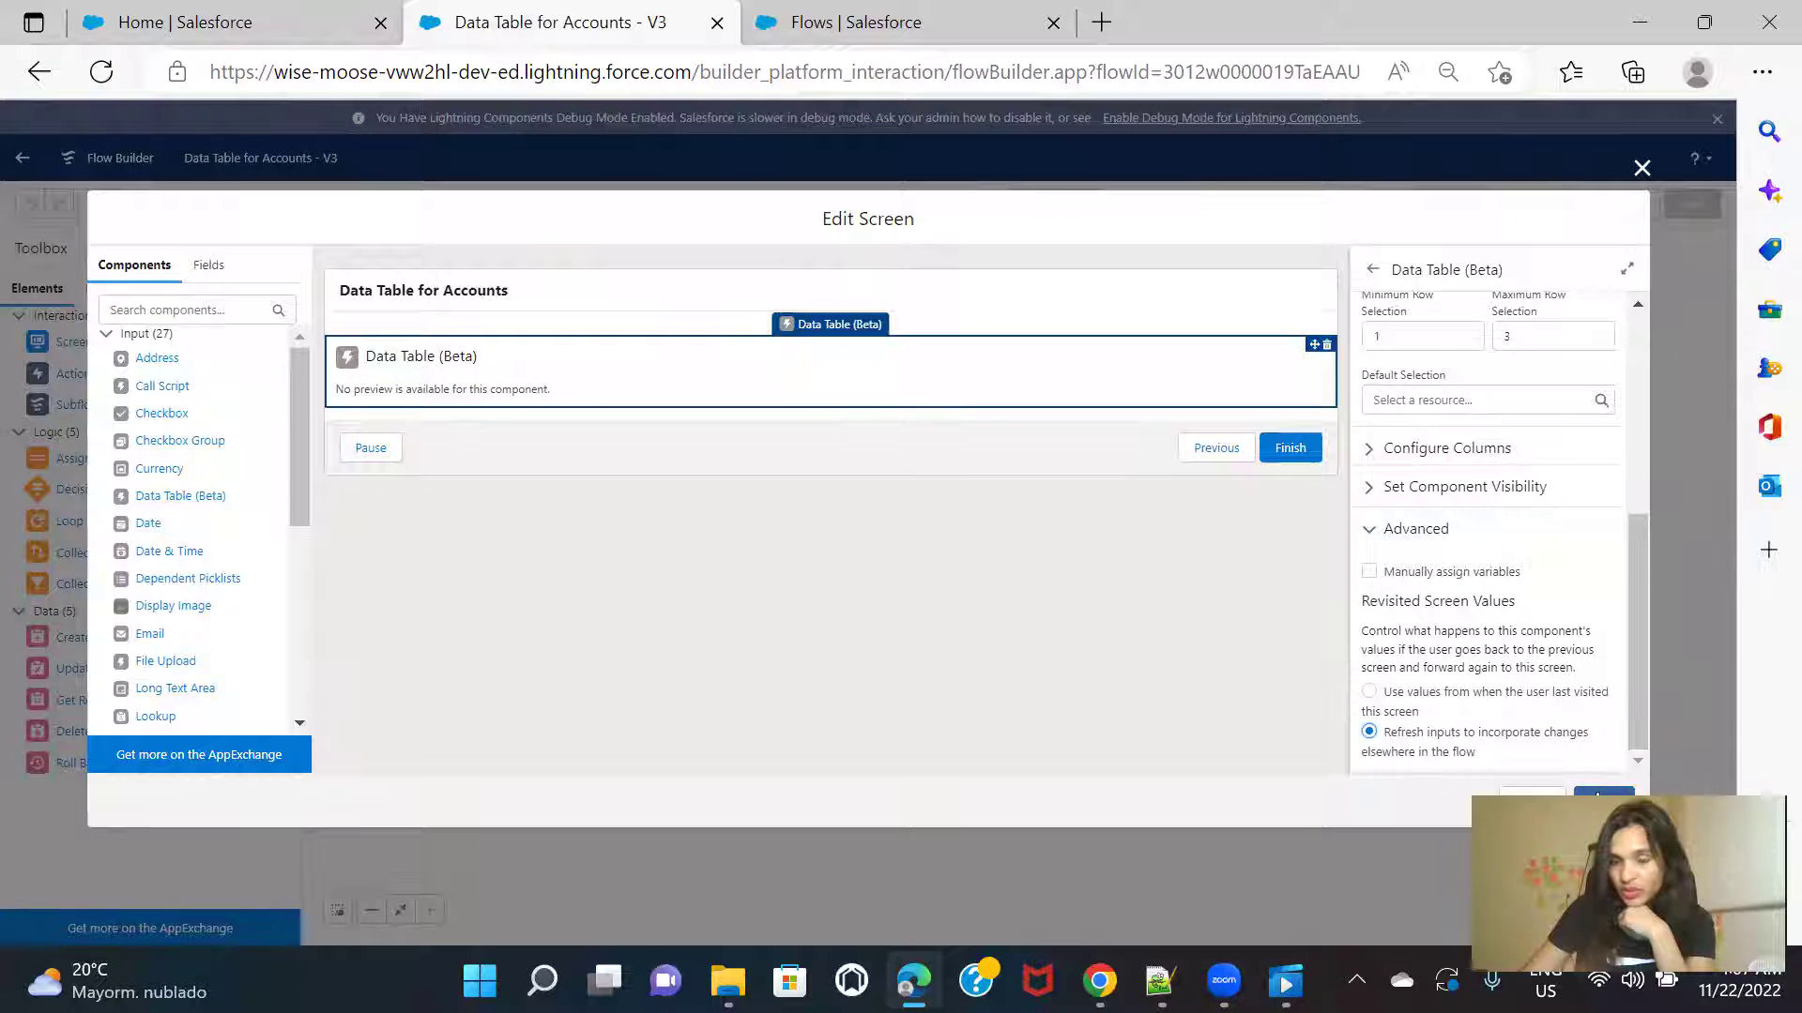
Step: Save the flow with the refresh-inputs setting as a new version and activate it
left_click(1600, 799)
left_click(1621, 204)
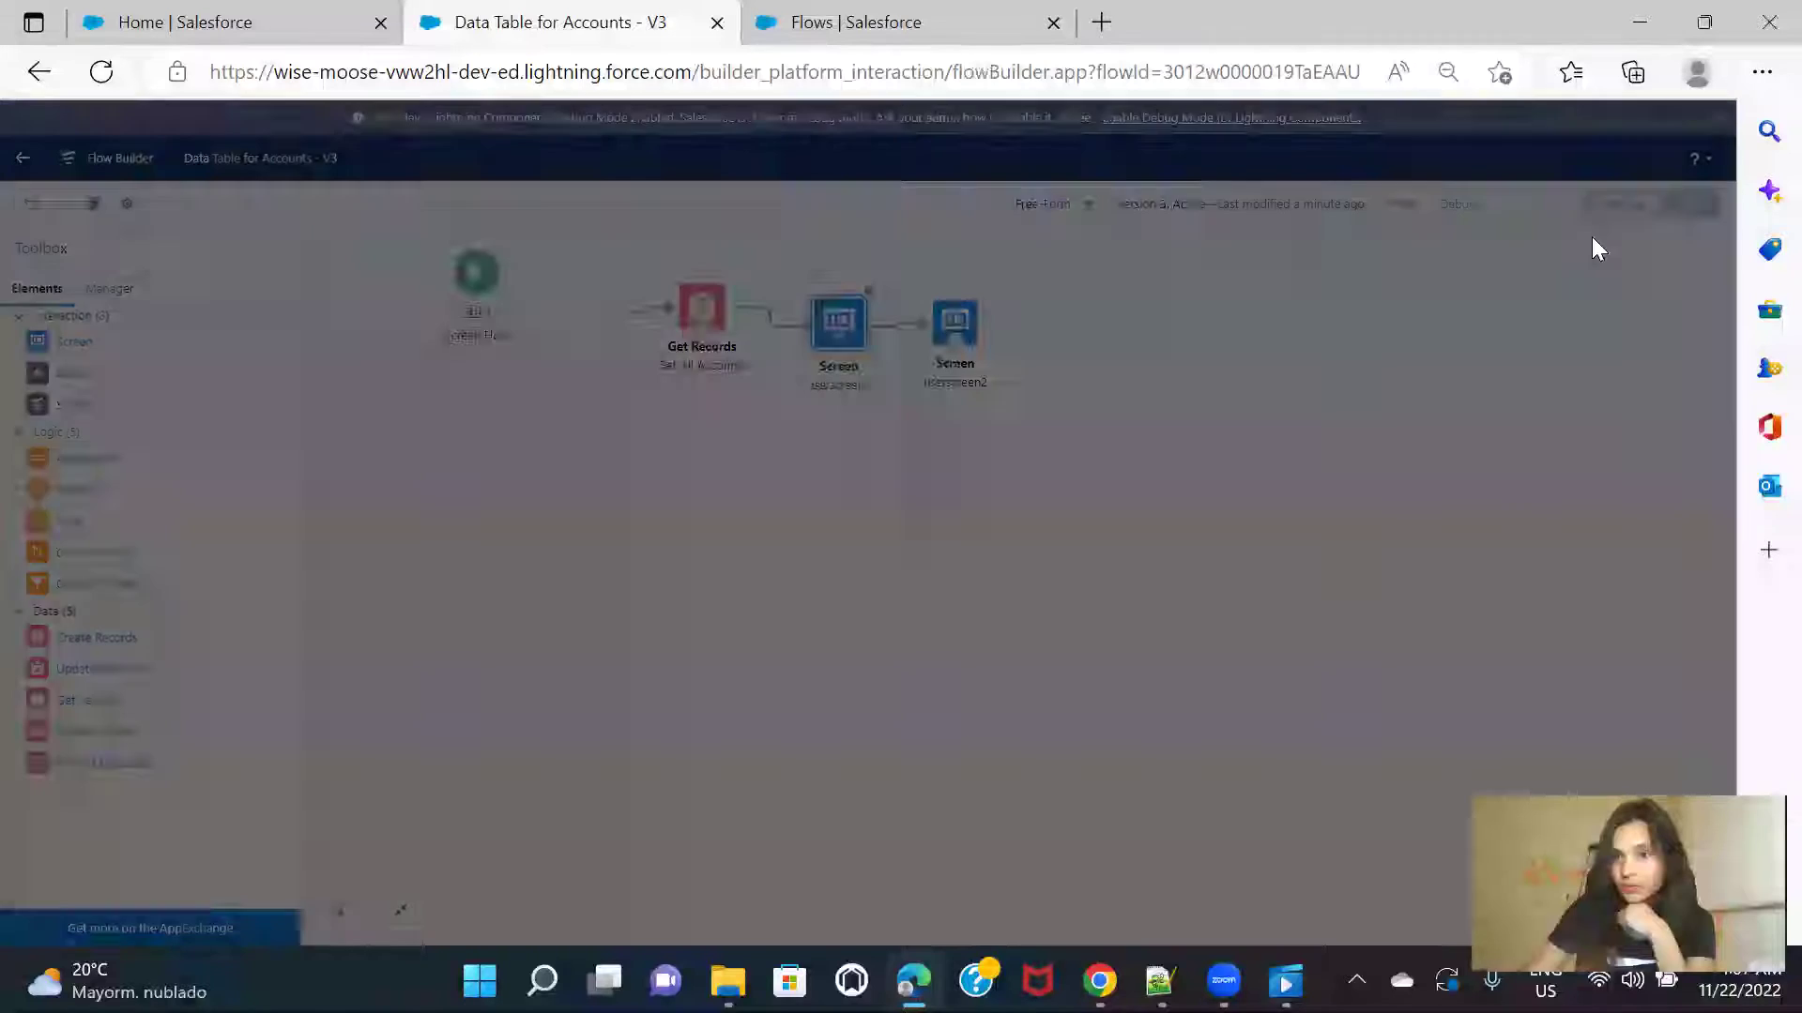
left_click(1216, 663)
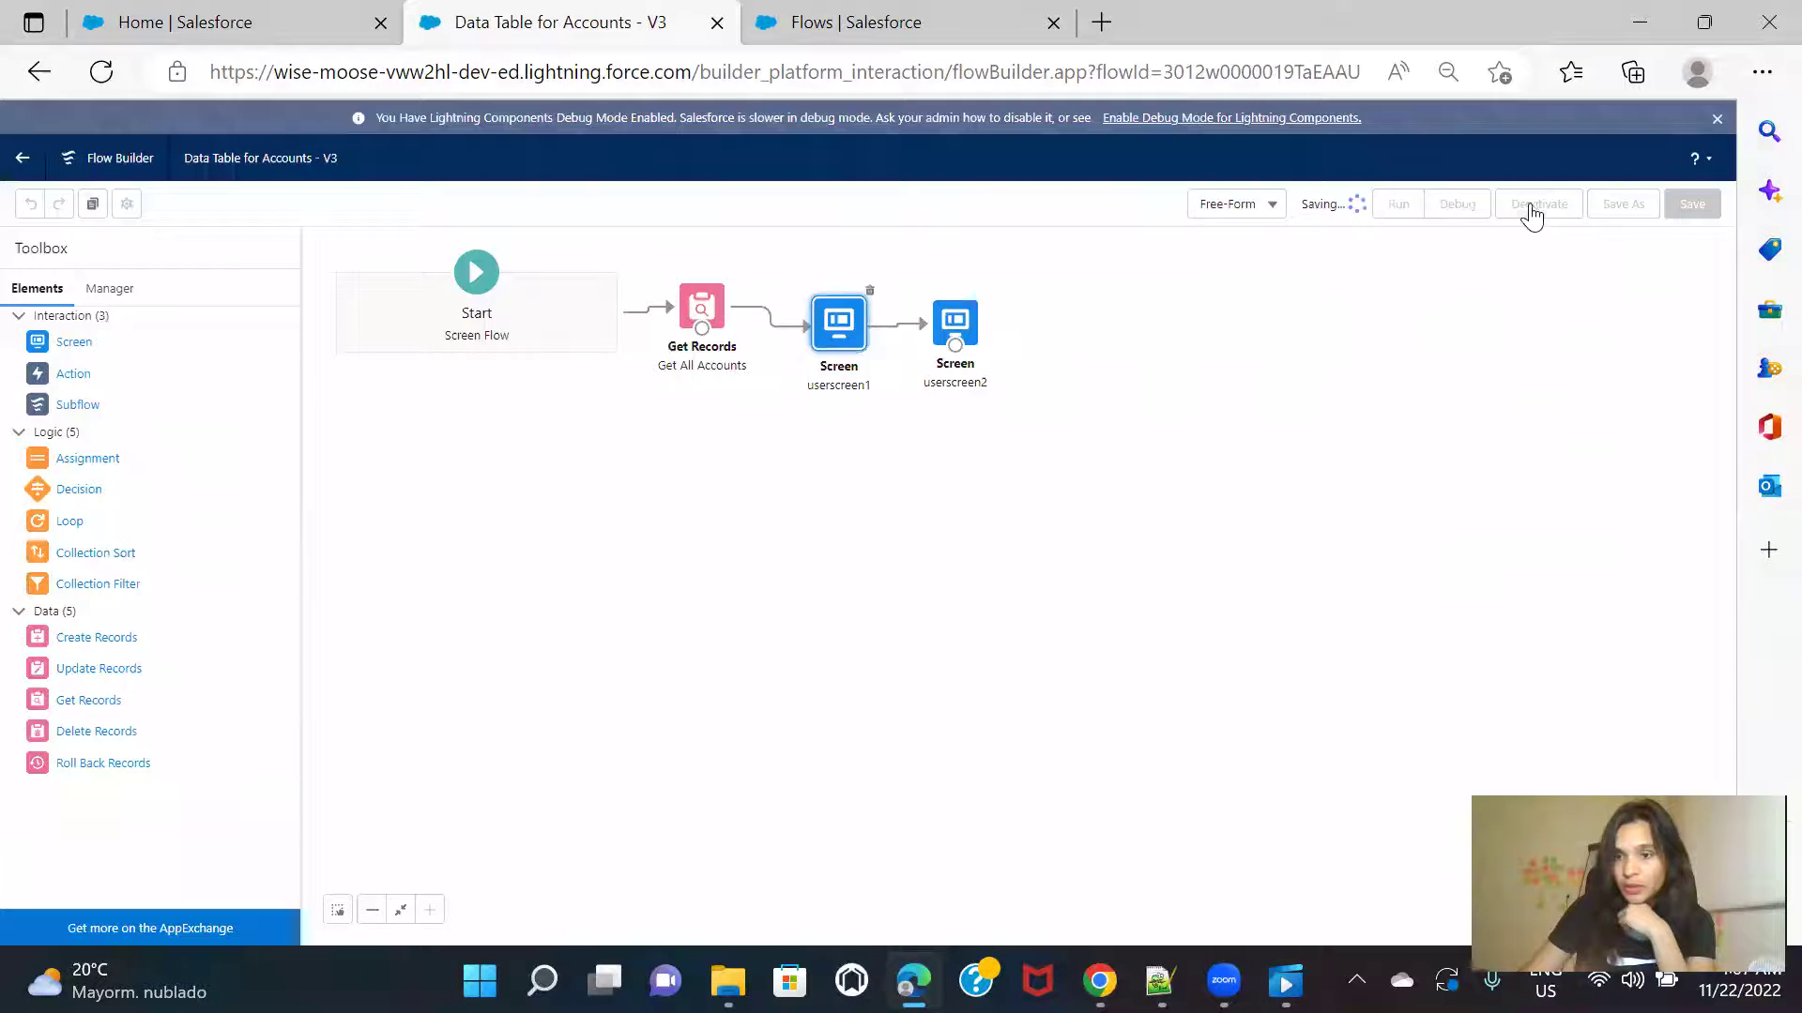
Step: Reload the home page, proceed with Grand Hotels & Resorts and United Oil & Gas selected, and go back to the table
left_click(169, 4)
left_click(101, 71)
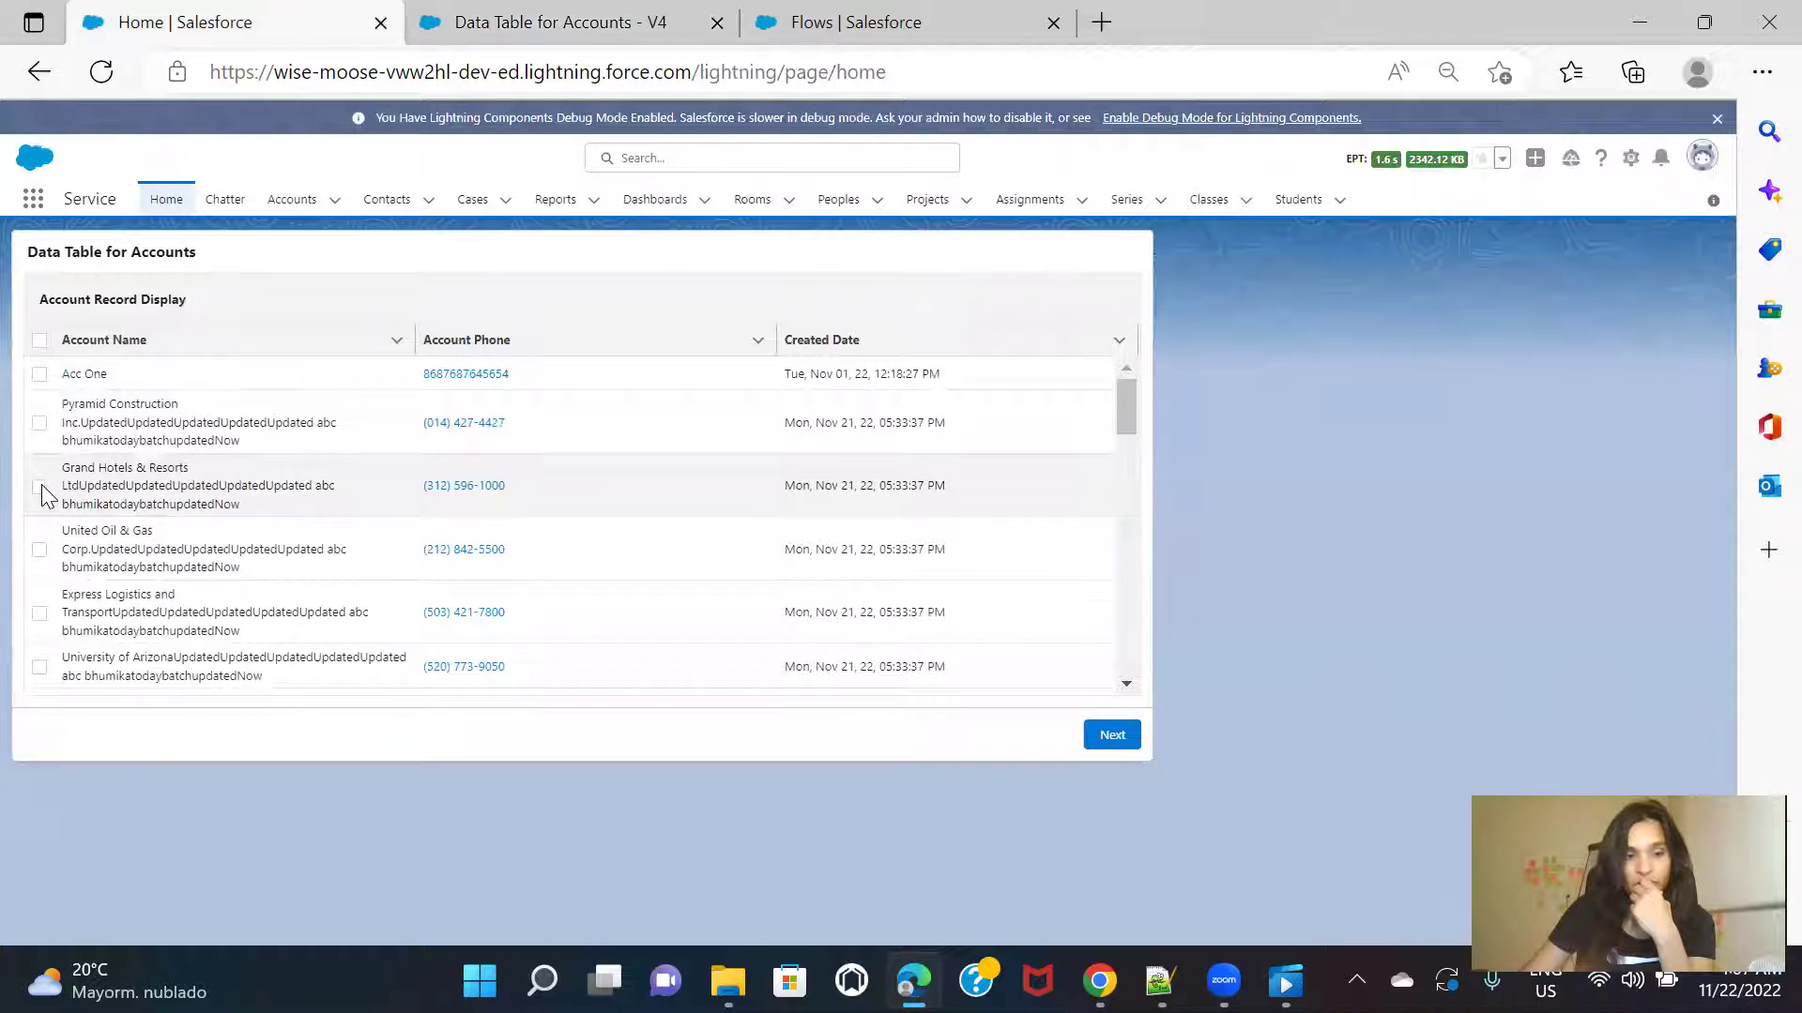
left_click(40, 487)
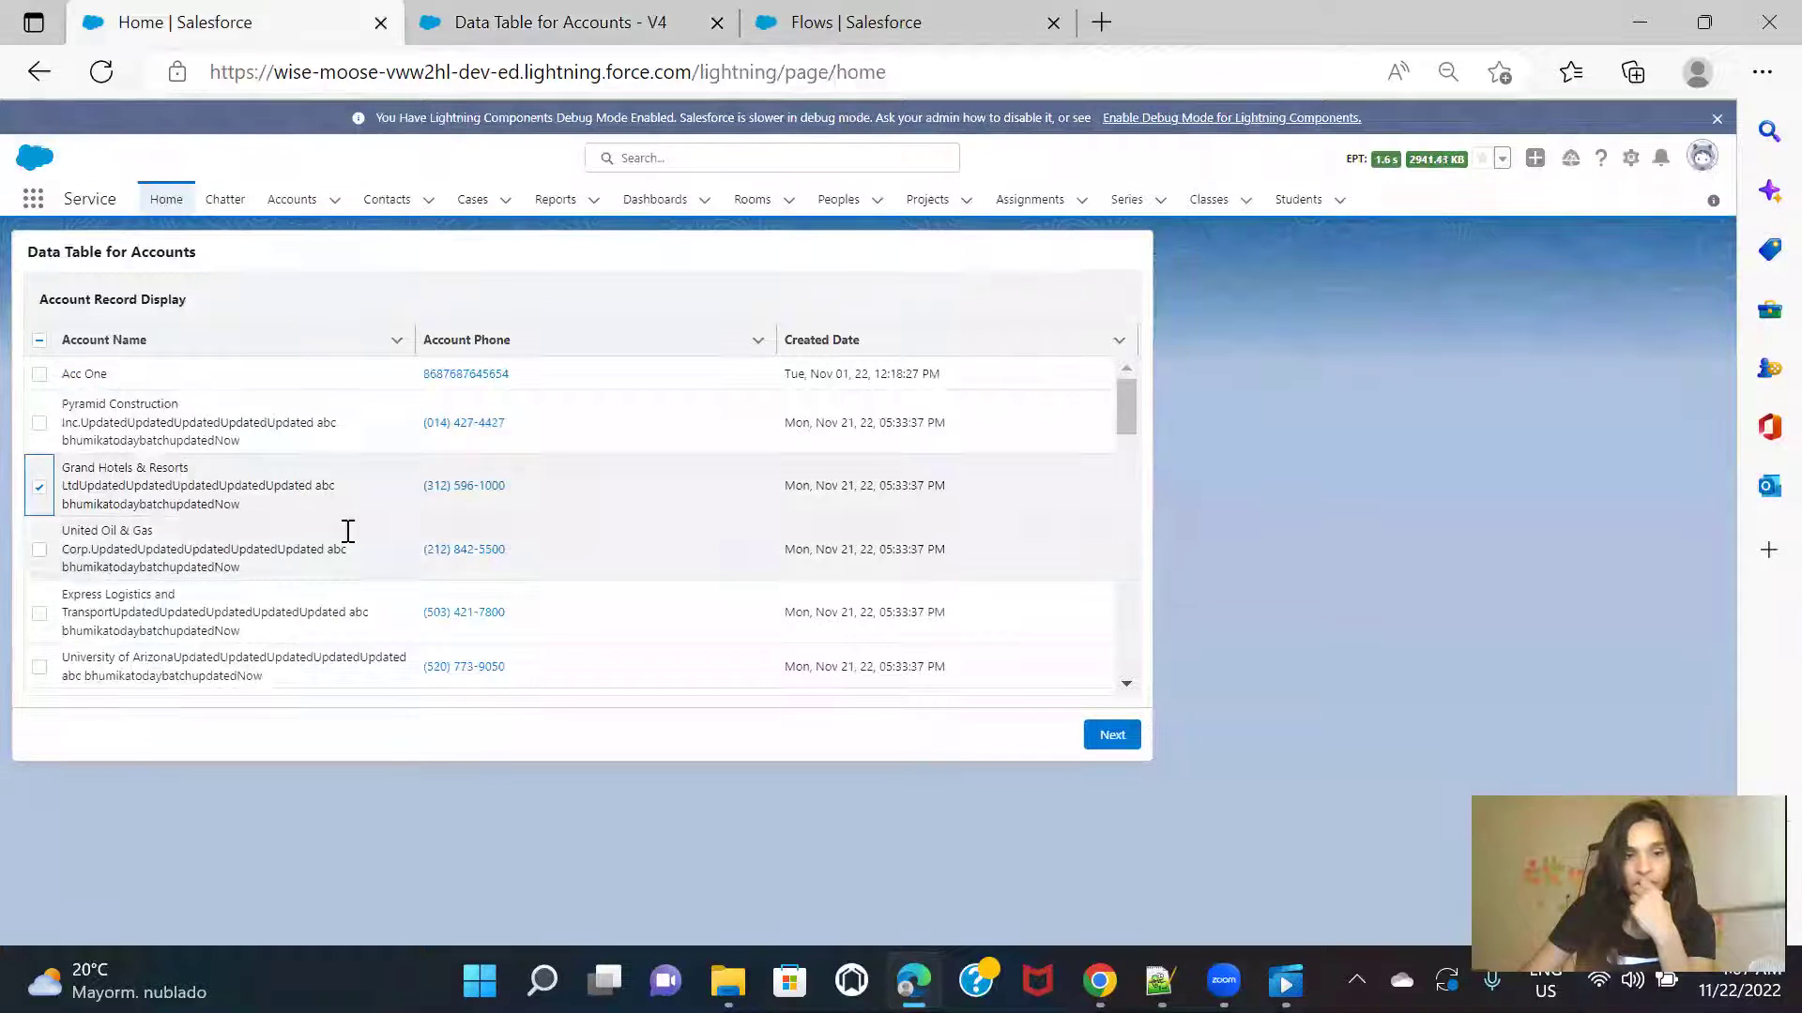
left_click(40, 555)
left_click(1098, 729)
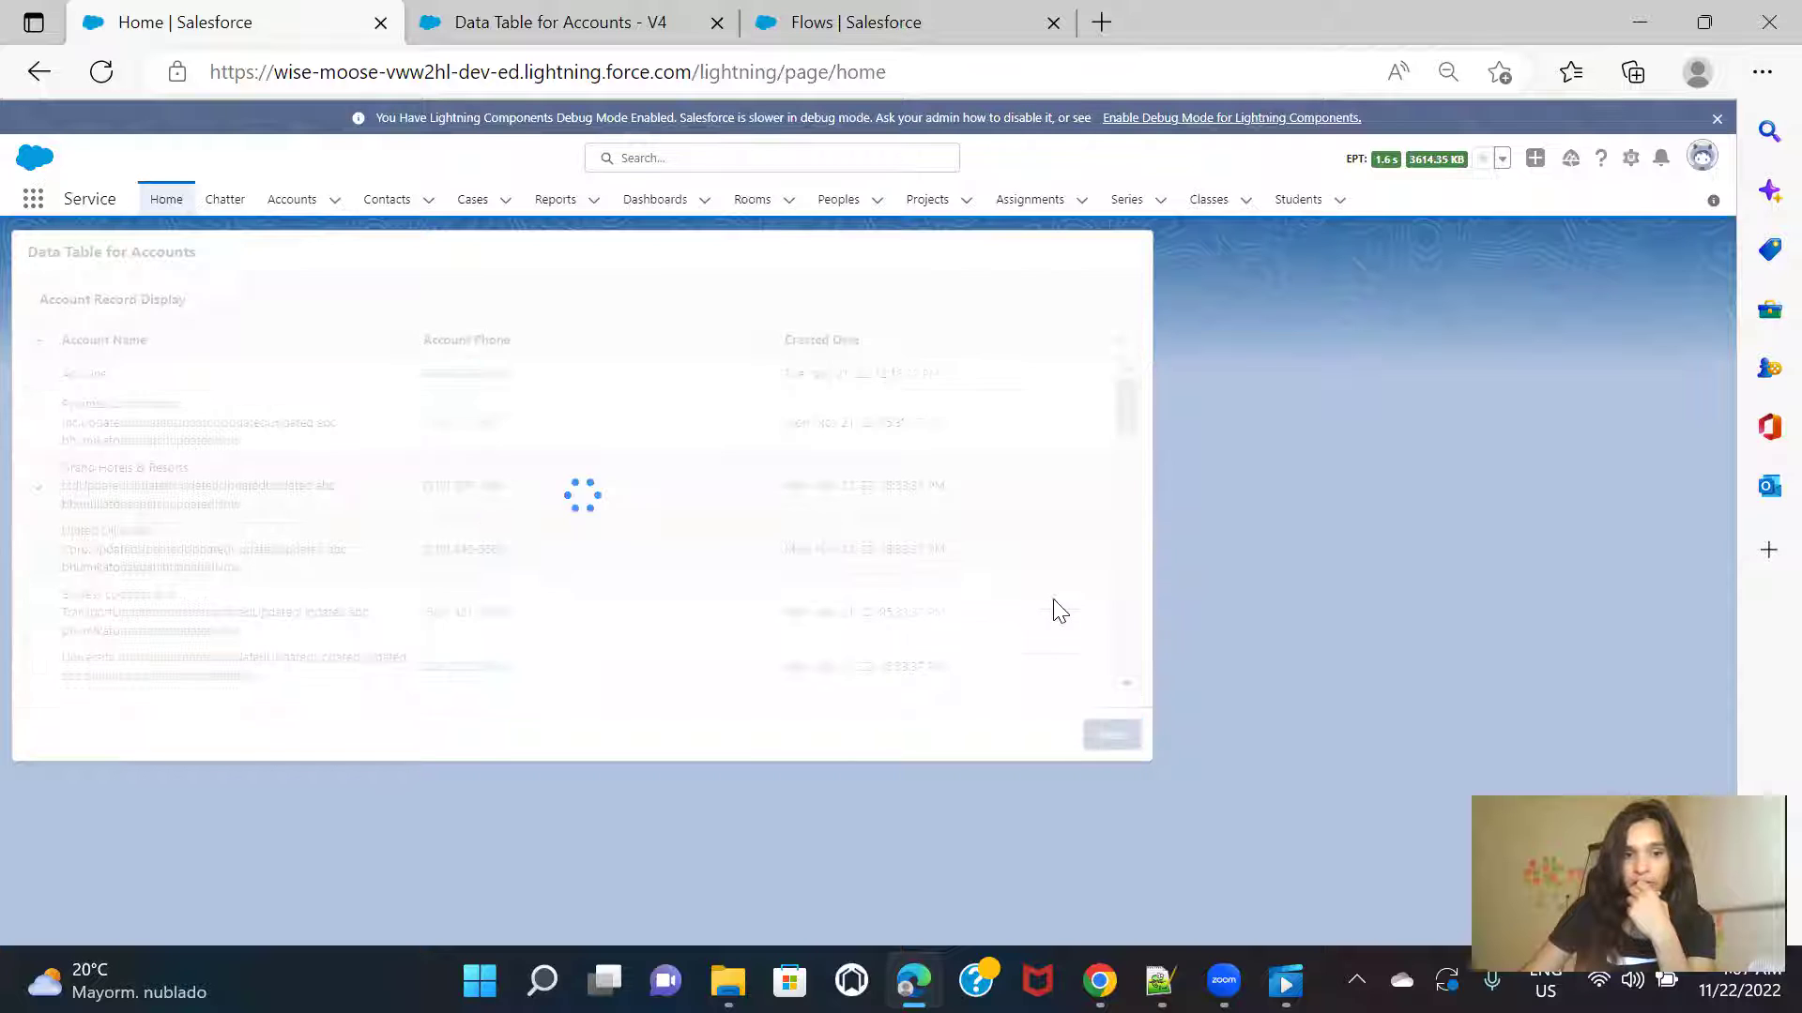
left_click(1021, 304)
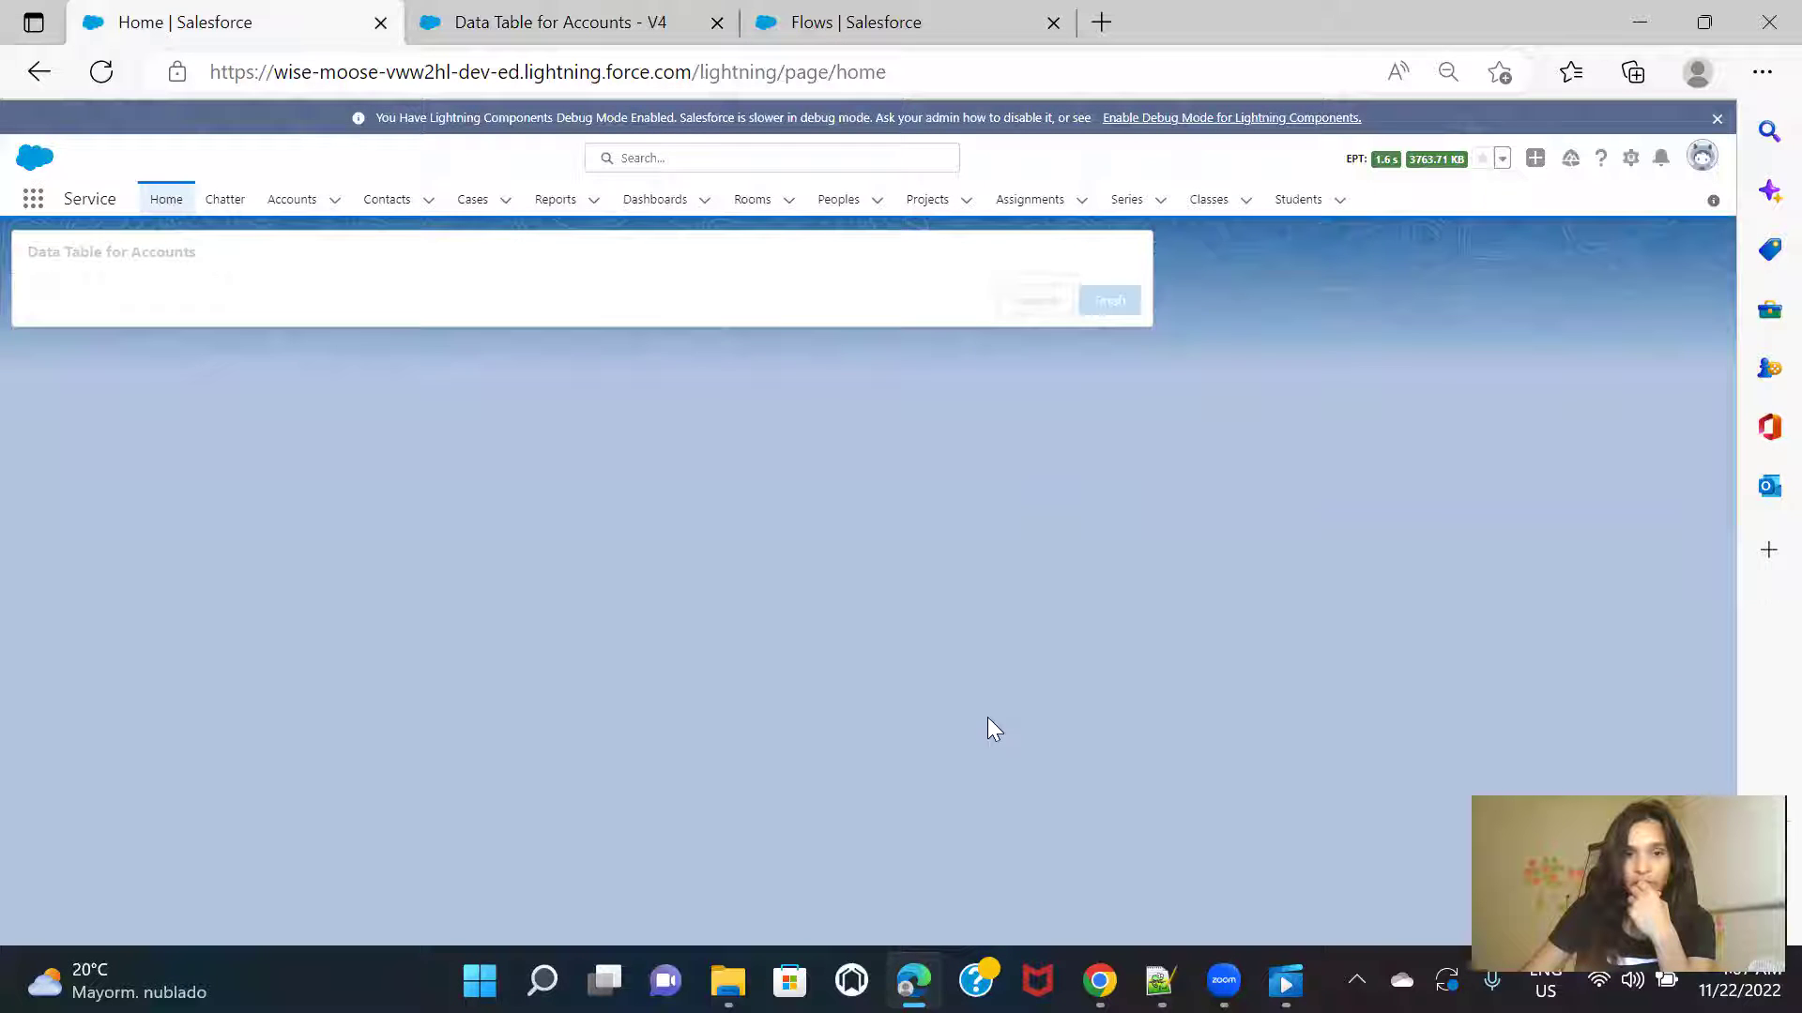
Step: Reopen userscreen1 and set the Data Table's maximum row selection to 3 and its revisited values to those from the user's last visit
left_click(607, 7)
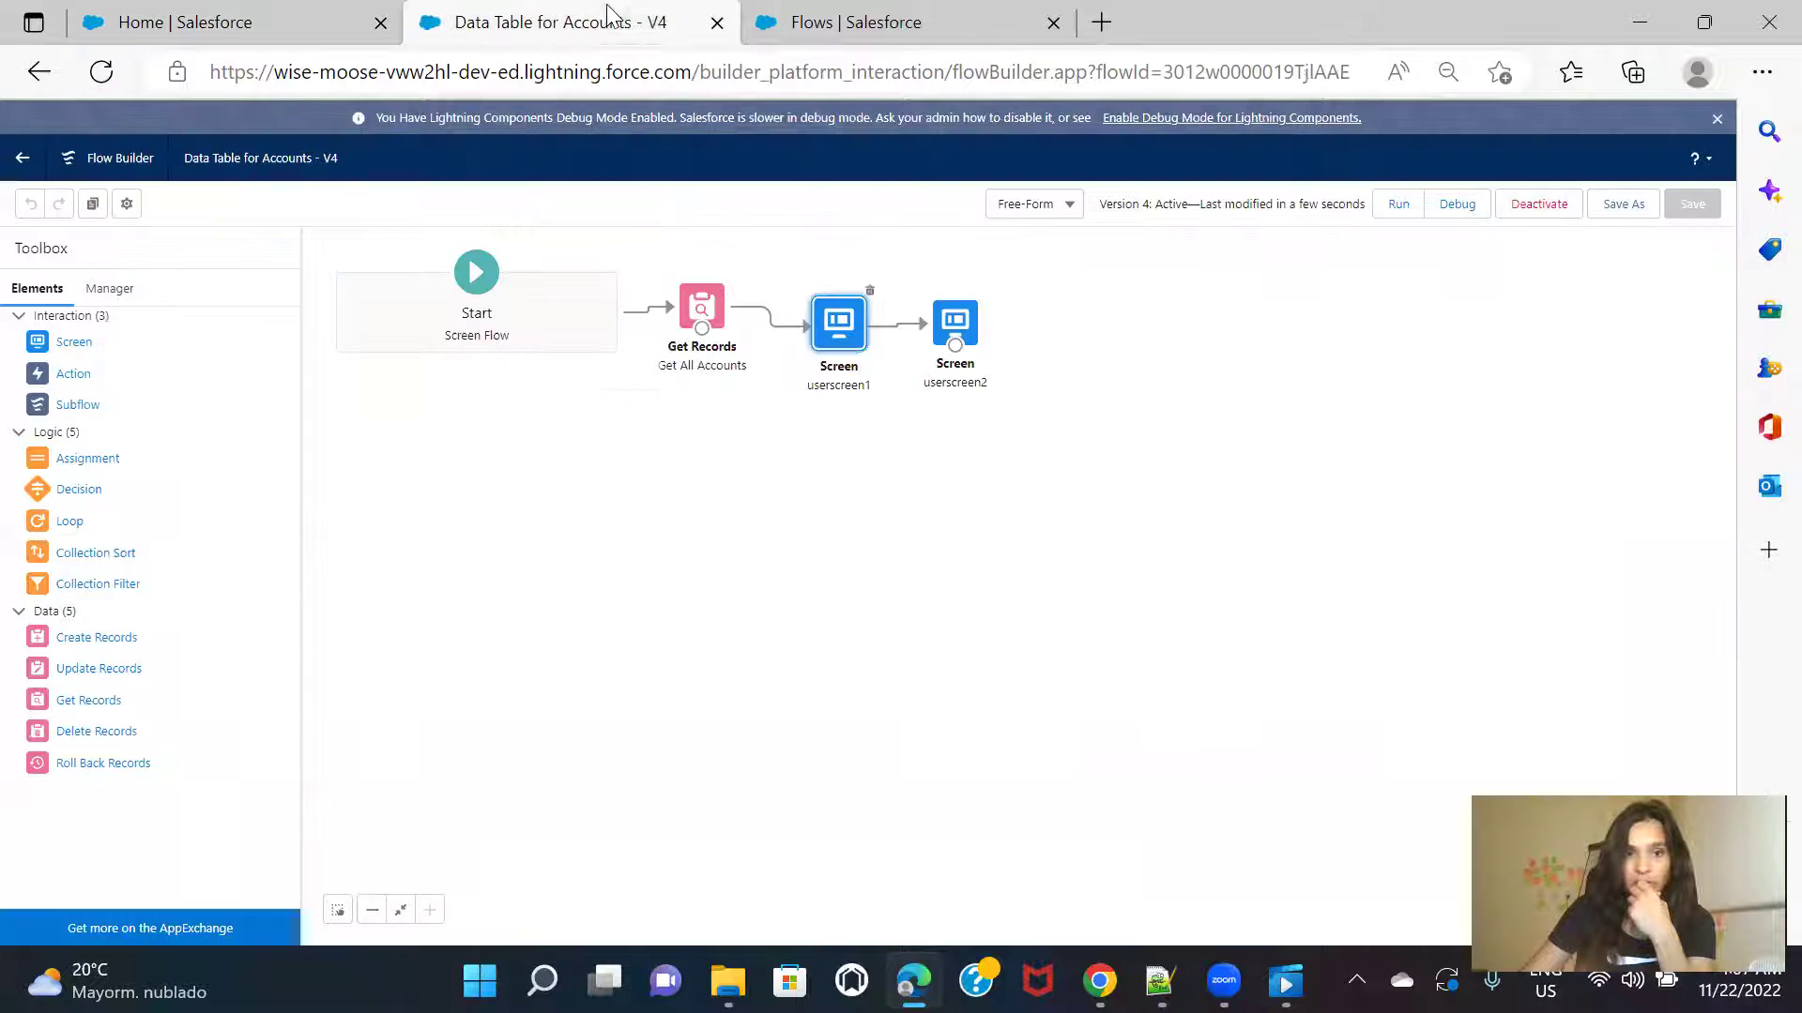
double_click(858, 328)
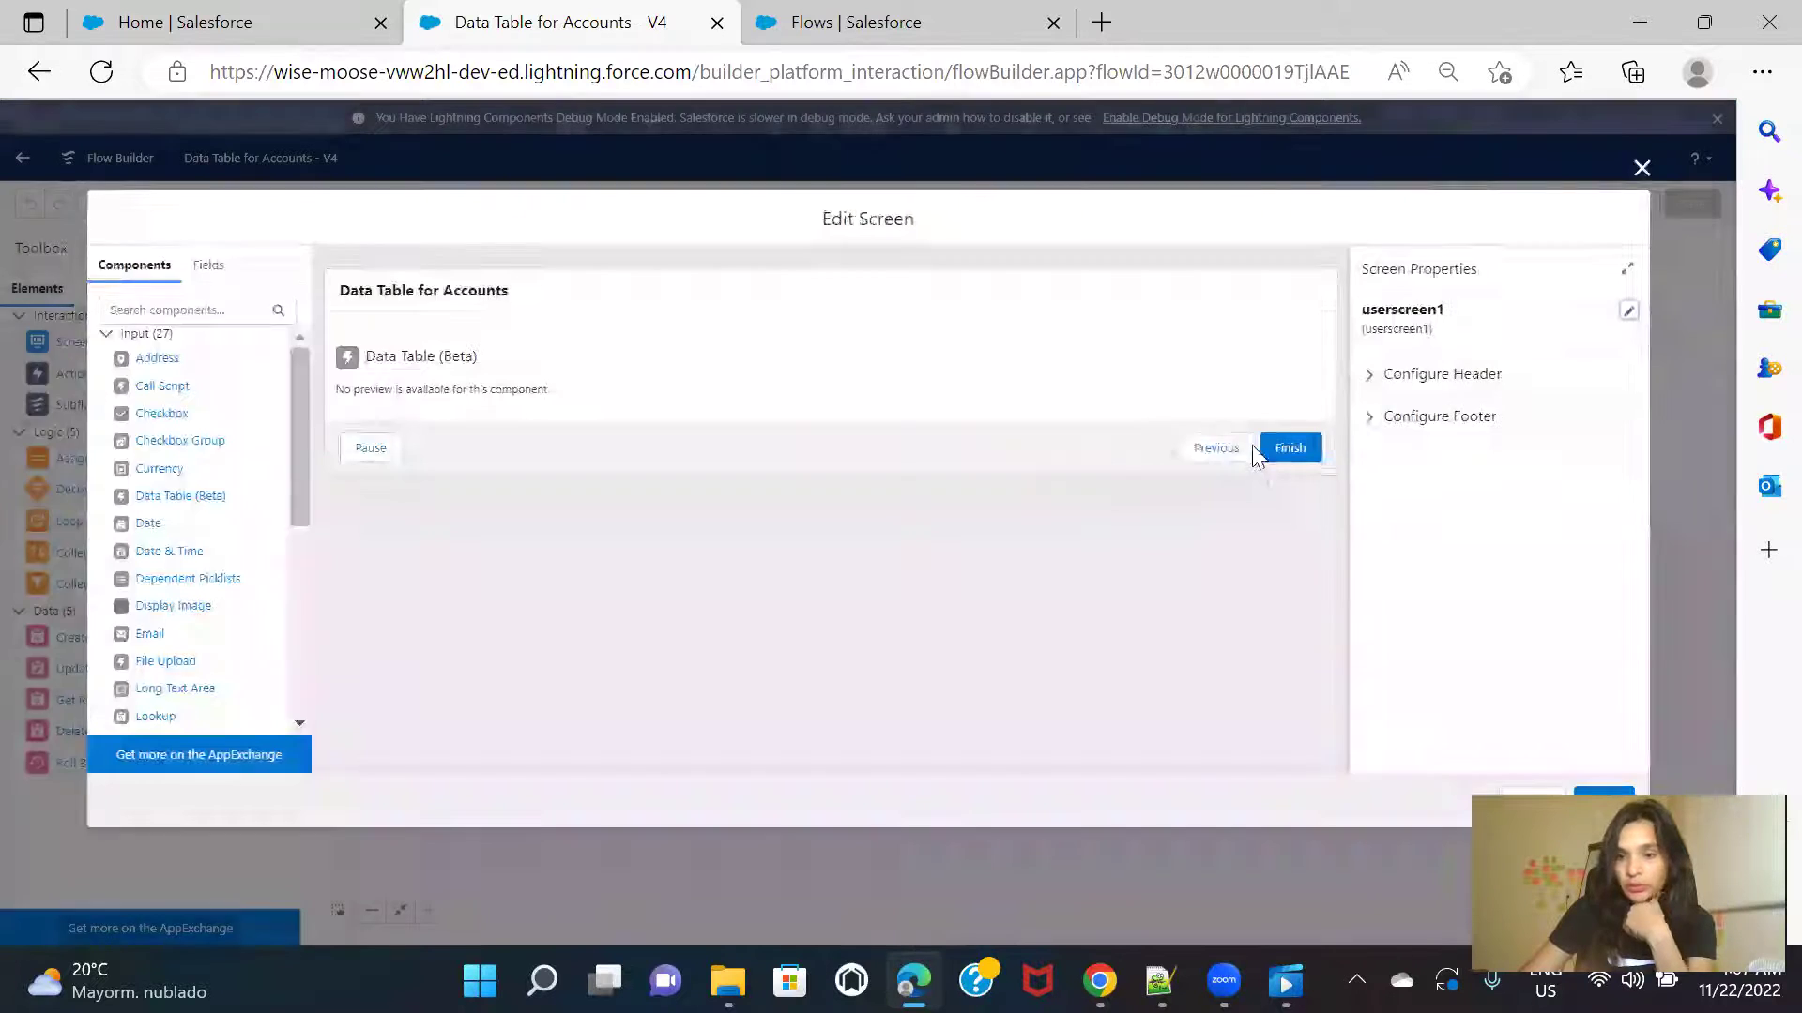
left_click(835, 389)
scroll(1504, 563, "down", 3)
left_click(1504, 561)
type("3")
left_click(1368, 751)
scroll(1504, 550, "down", 2)
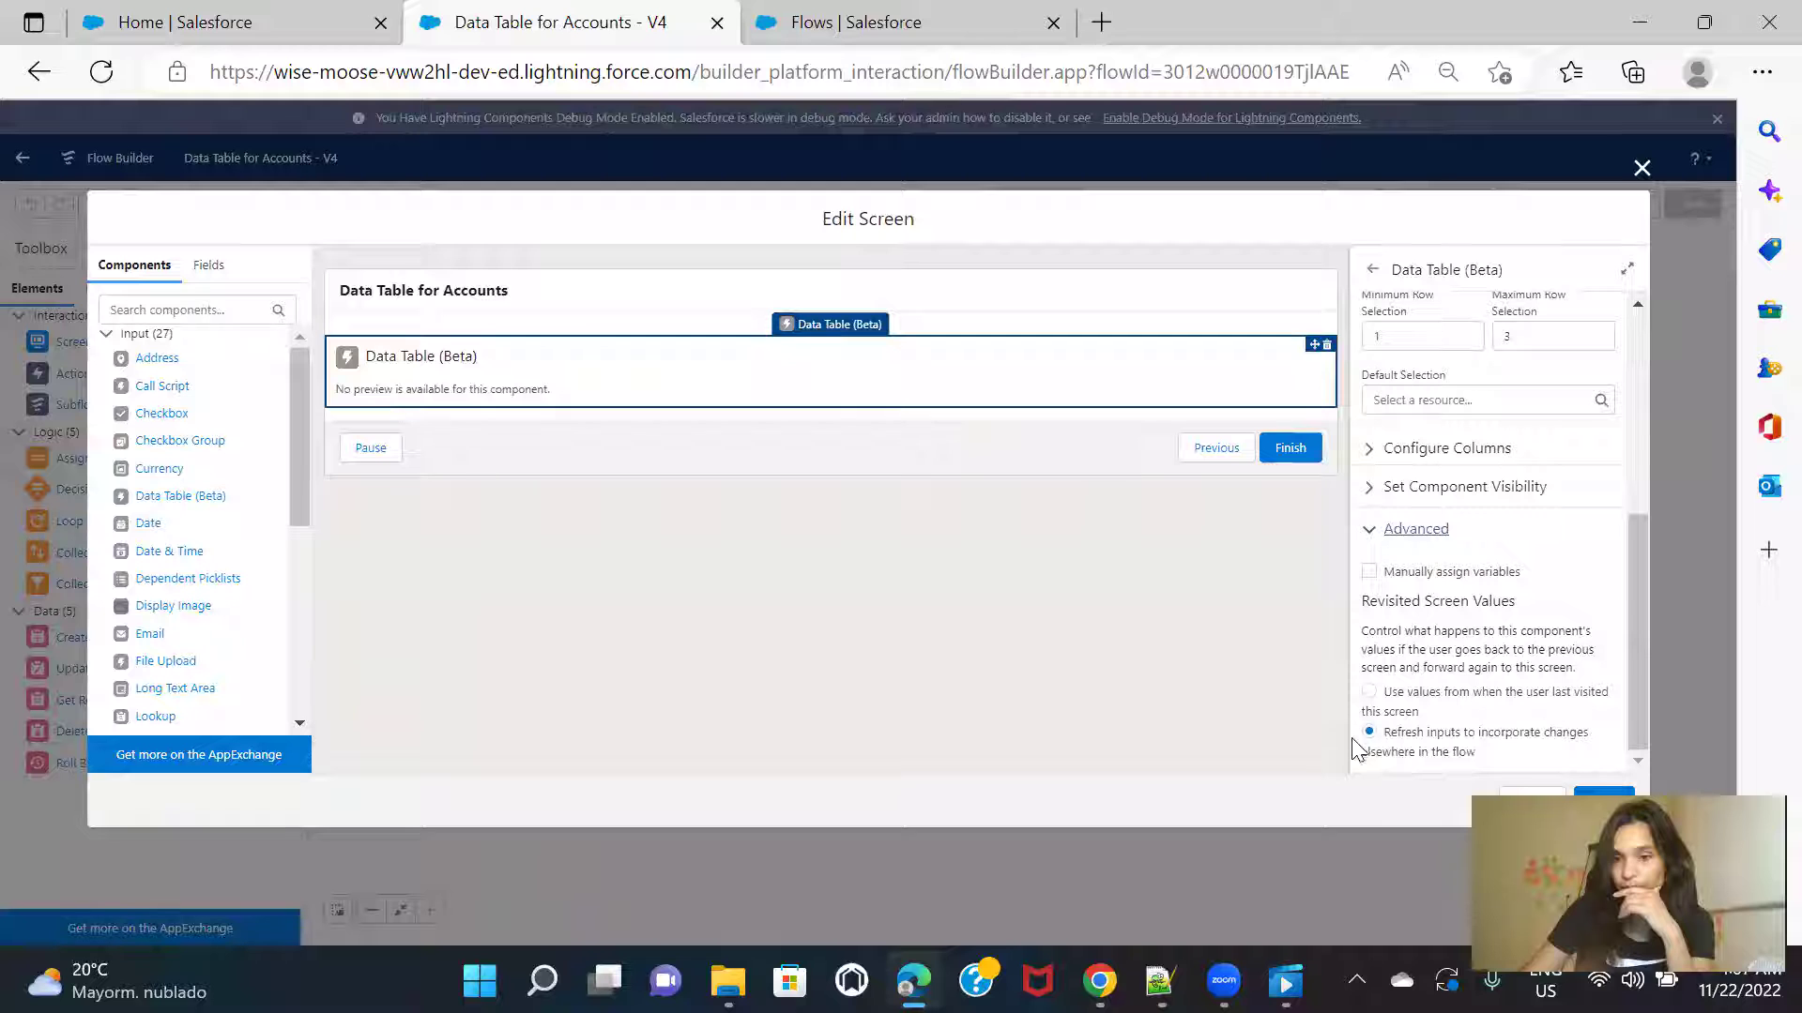
left_click(1371, 694)
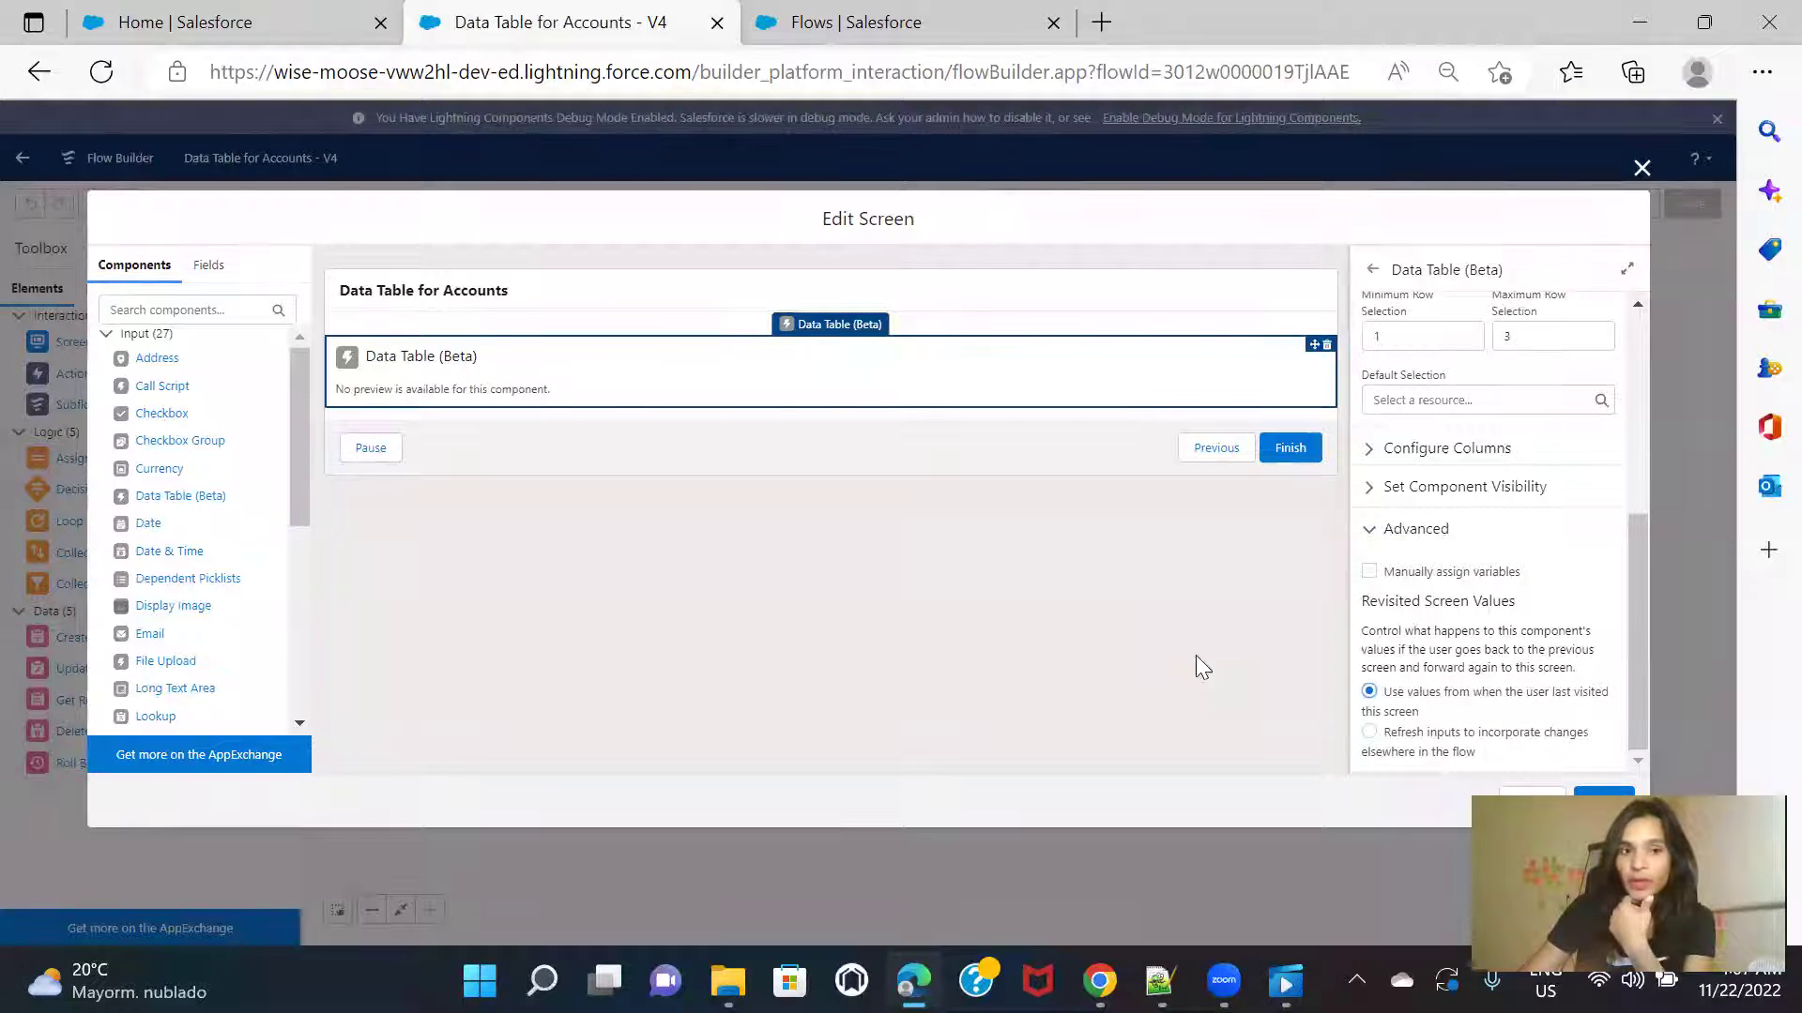
Step: On the home page, select Grand Hotels & Resorts and United Oil & Gas, proceed to the second screen, and return to the table
left_click(242, 30)
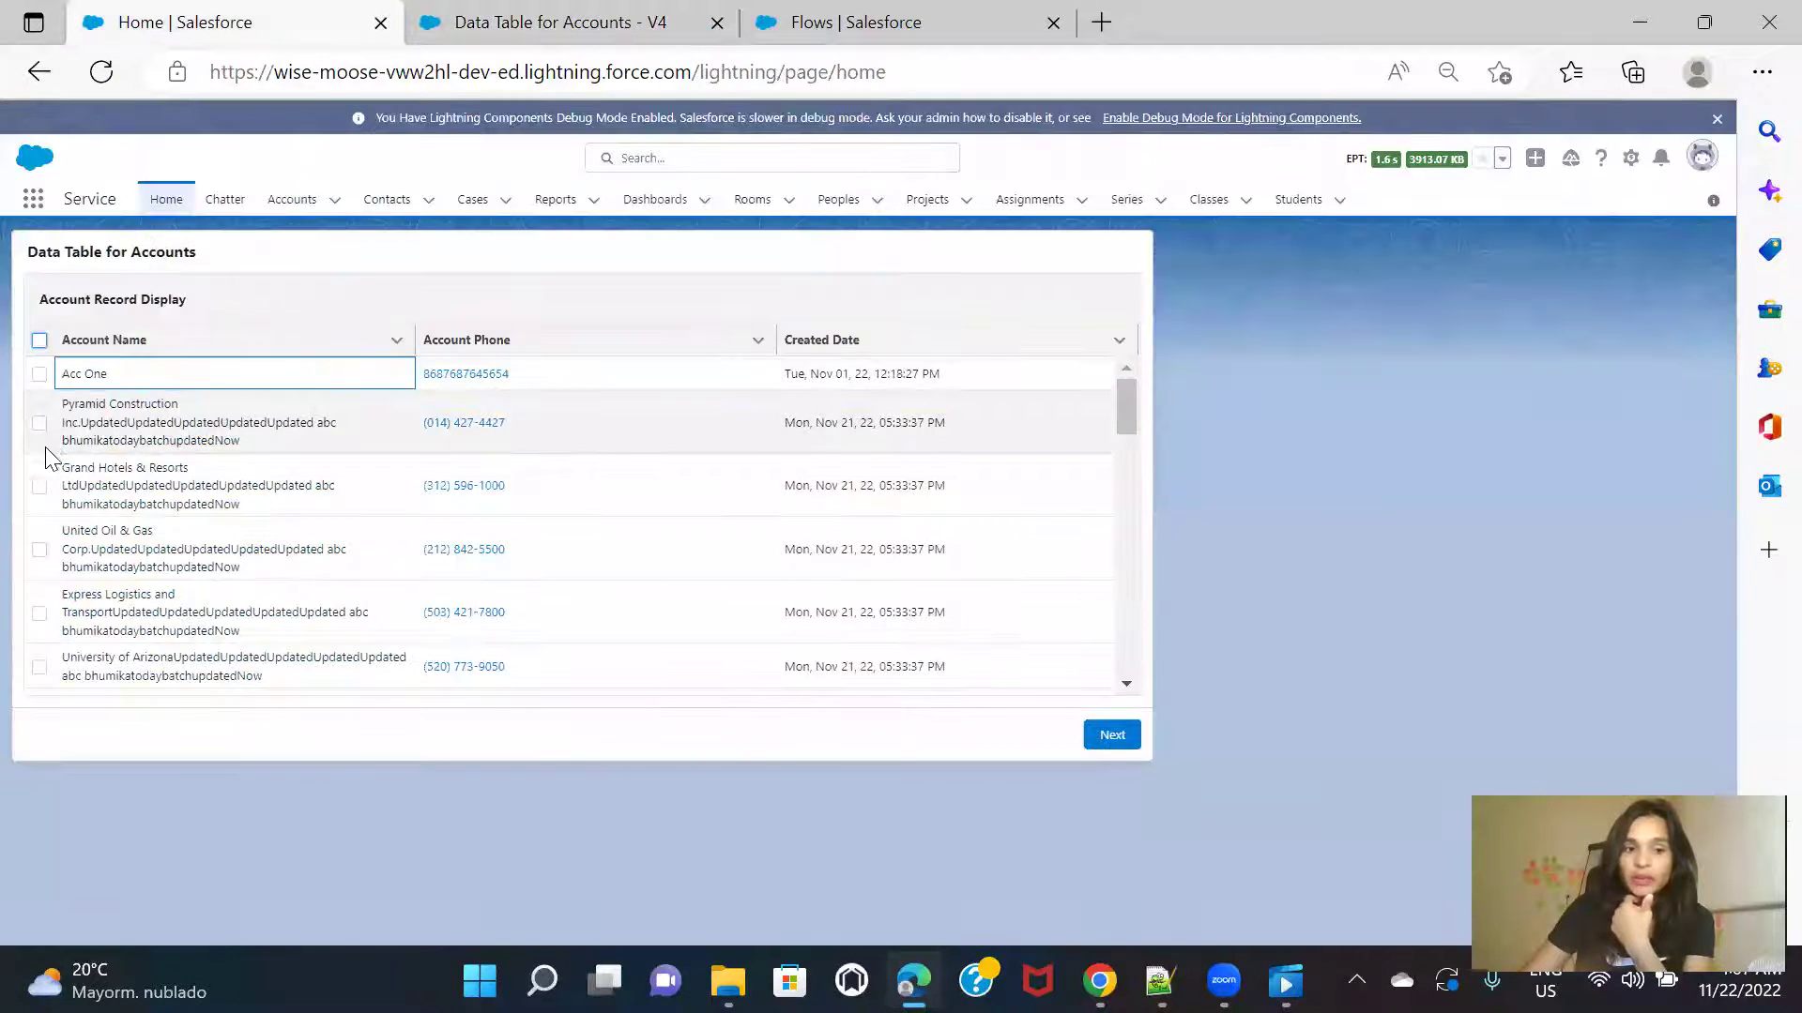
left_click(39, 487)
left_click(39, 550)
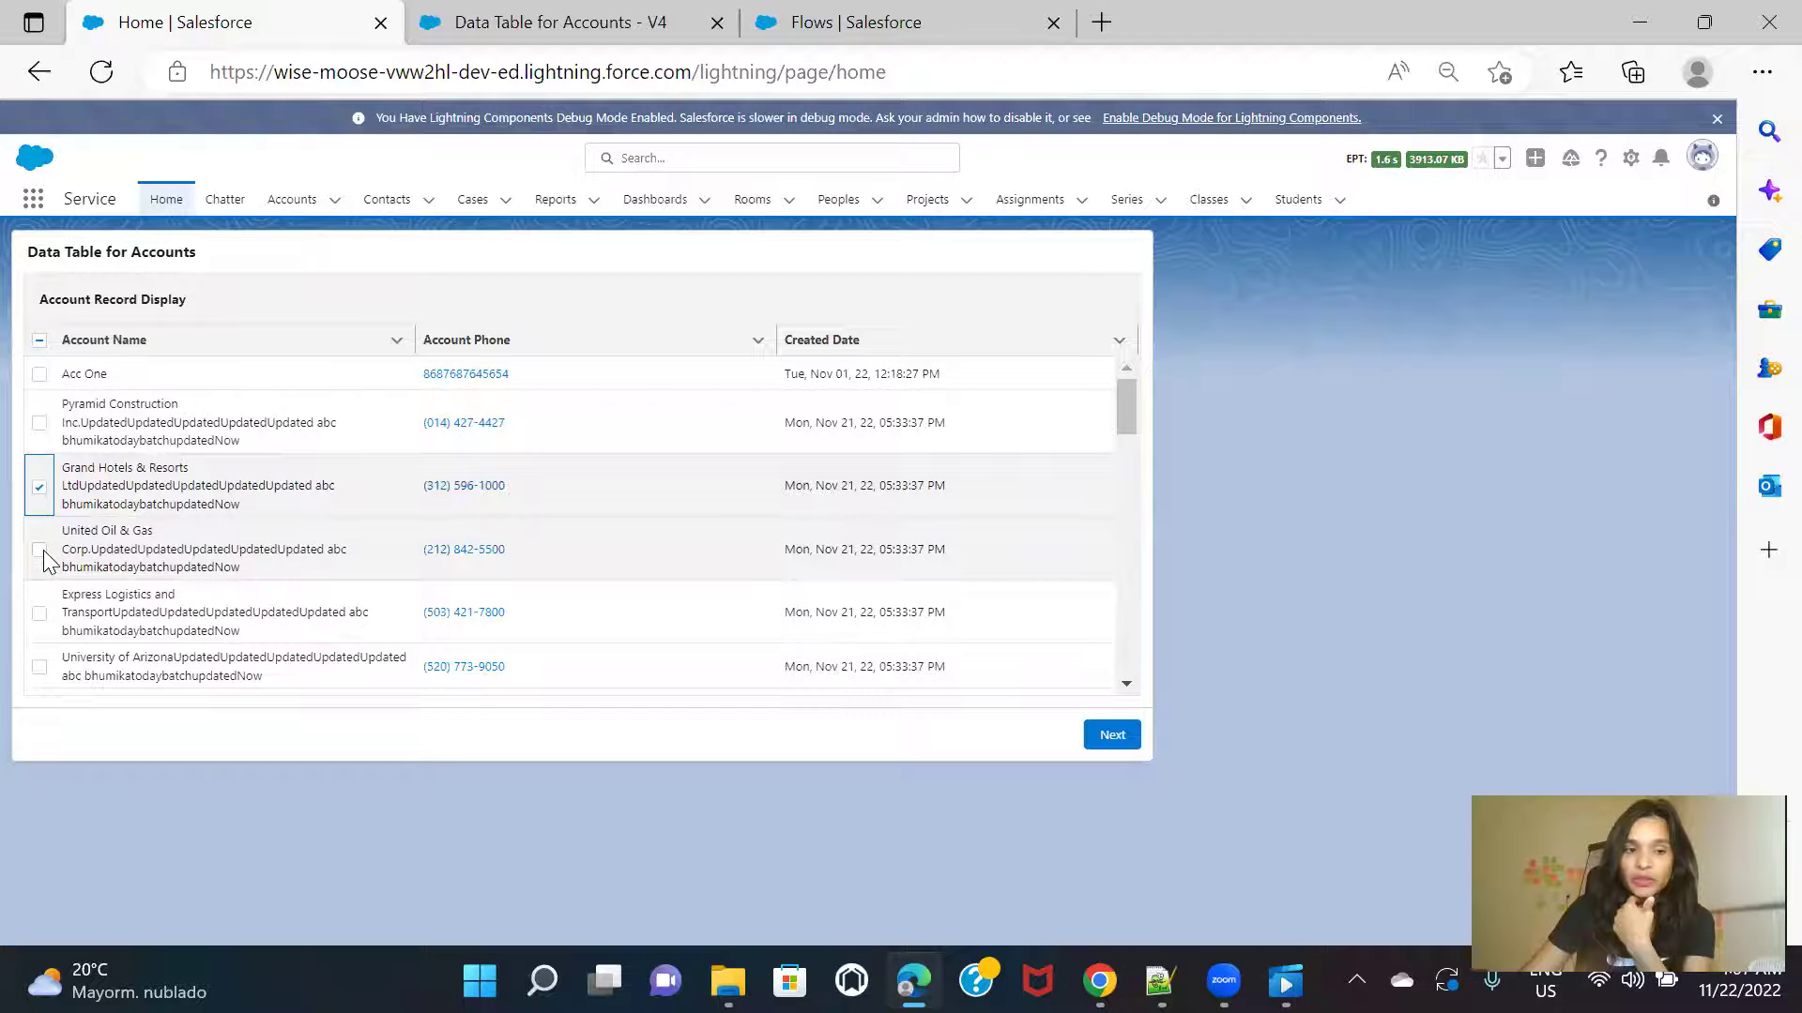
left_click(1100, 736)
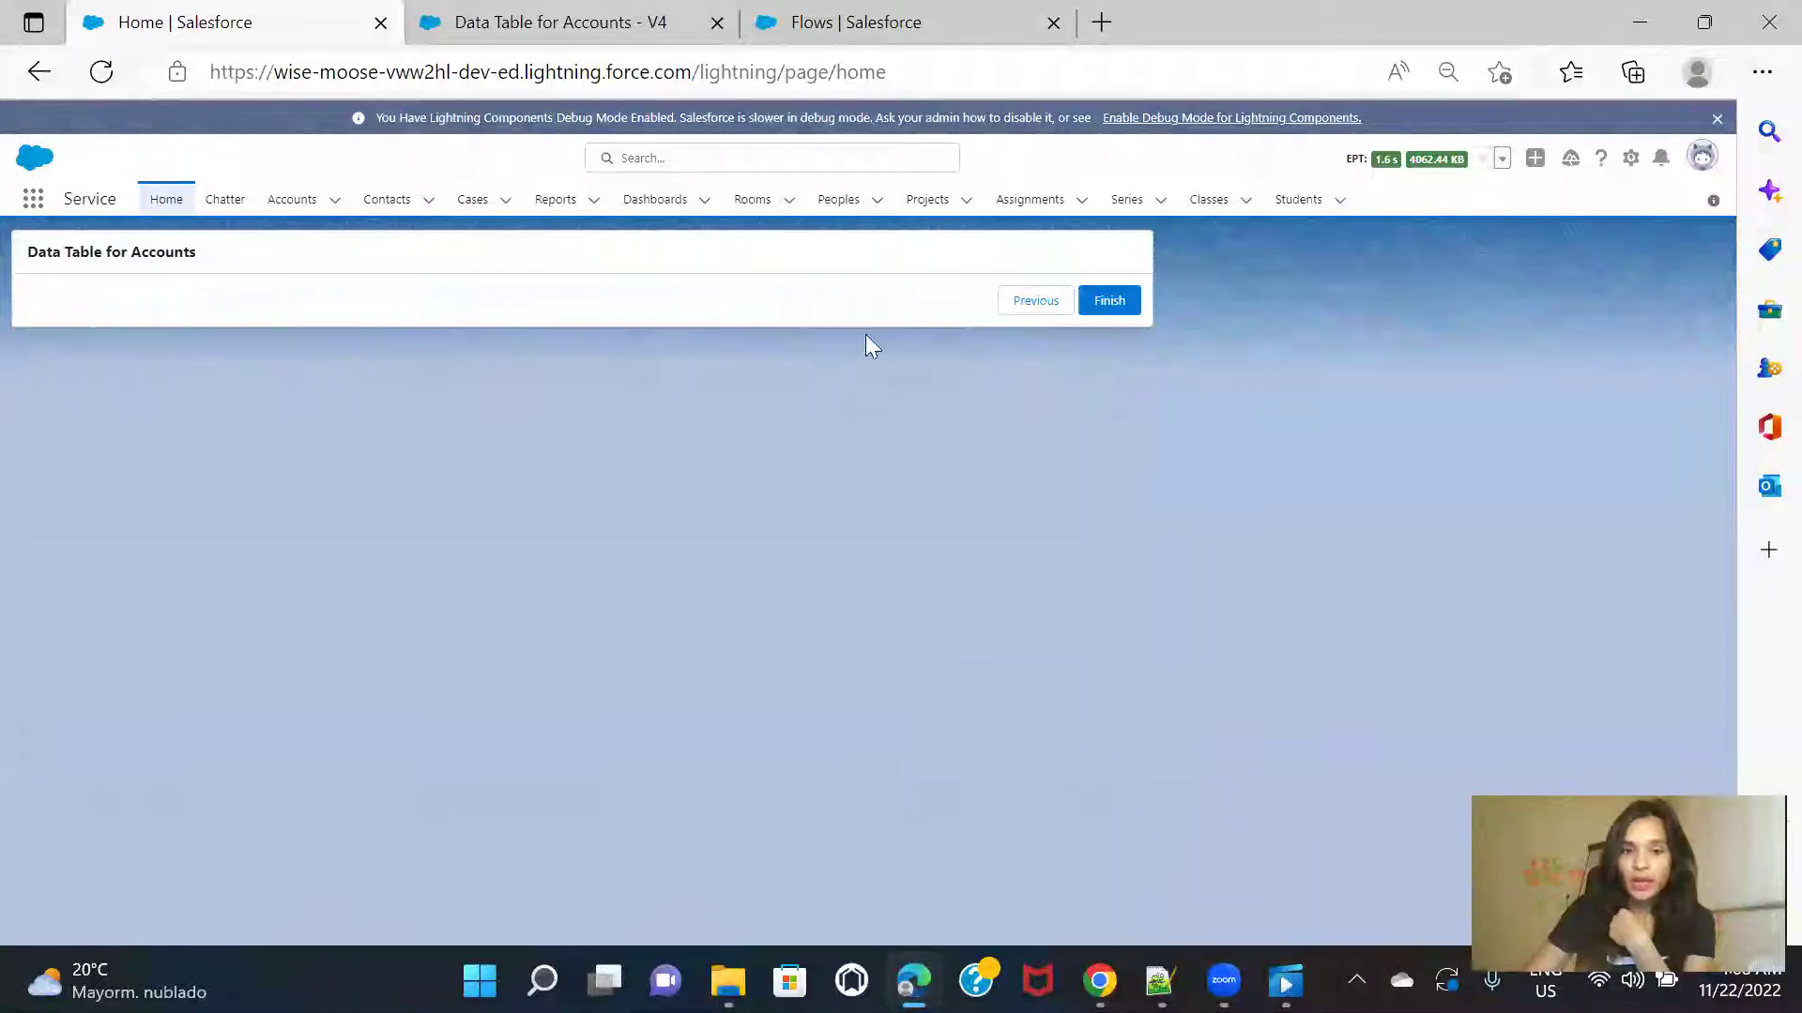
left_click(1035, 301)
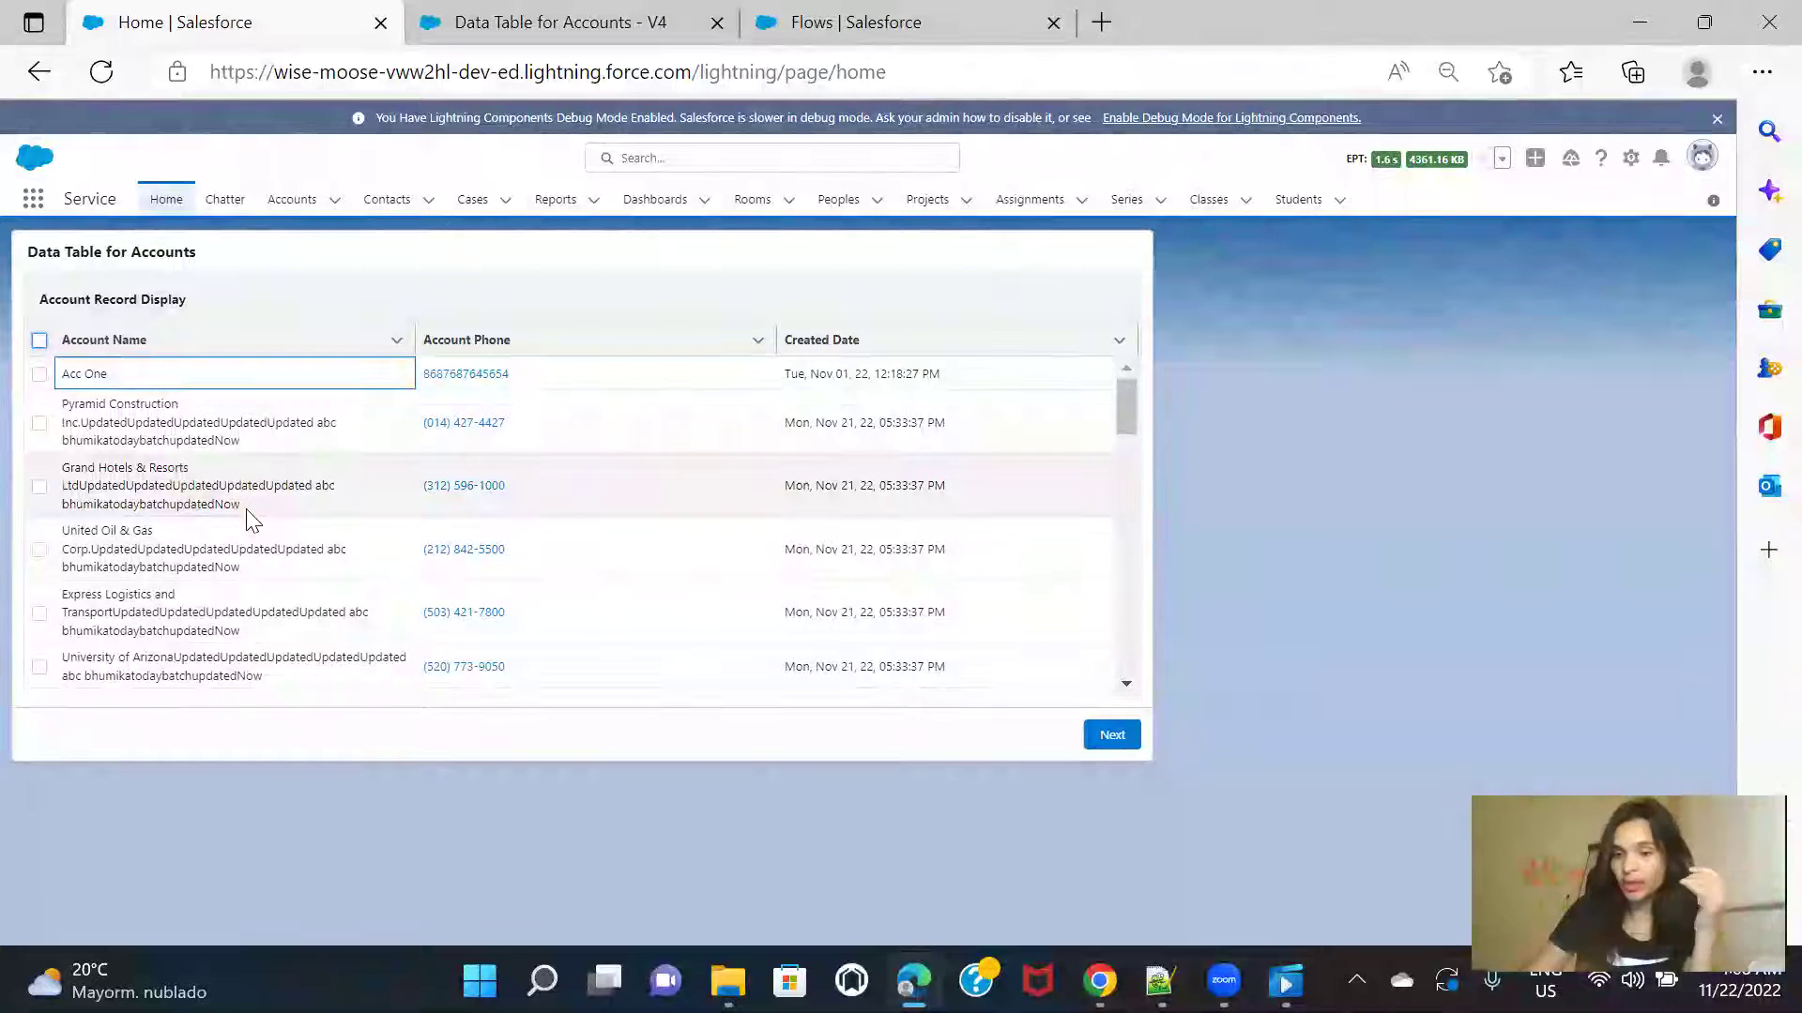
Step: Enable manual variable assignment for the Data Table's outputs in the flow's screen editor
left_click(699, 33)
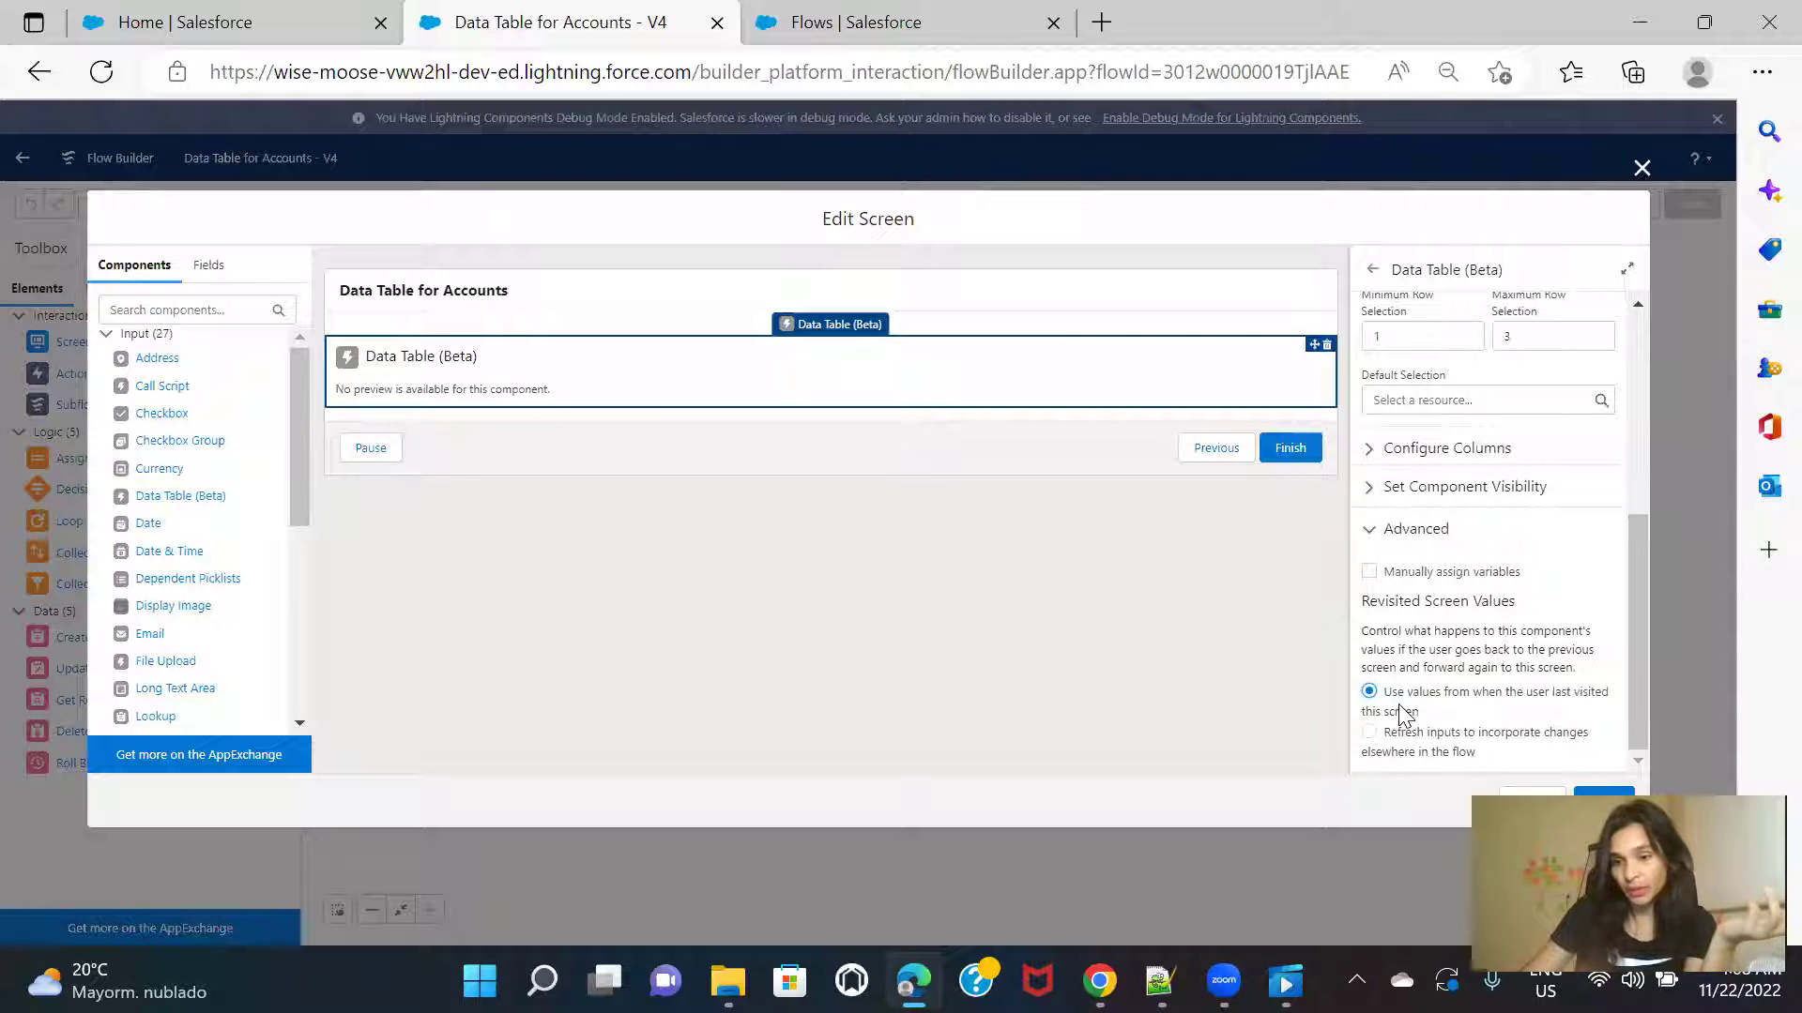
left_click(1369, 572)
scroll(1441, 595, "down", 2)
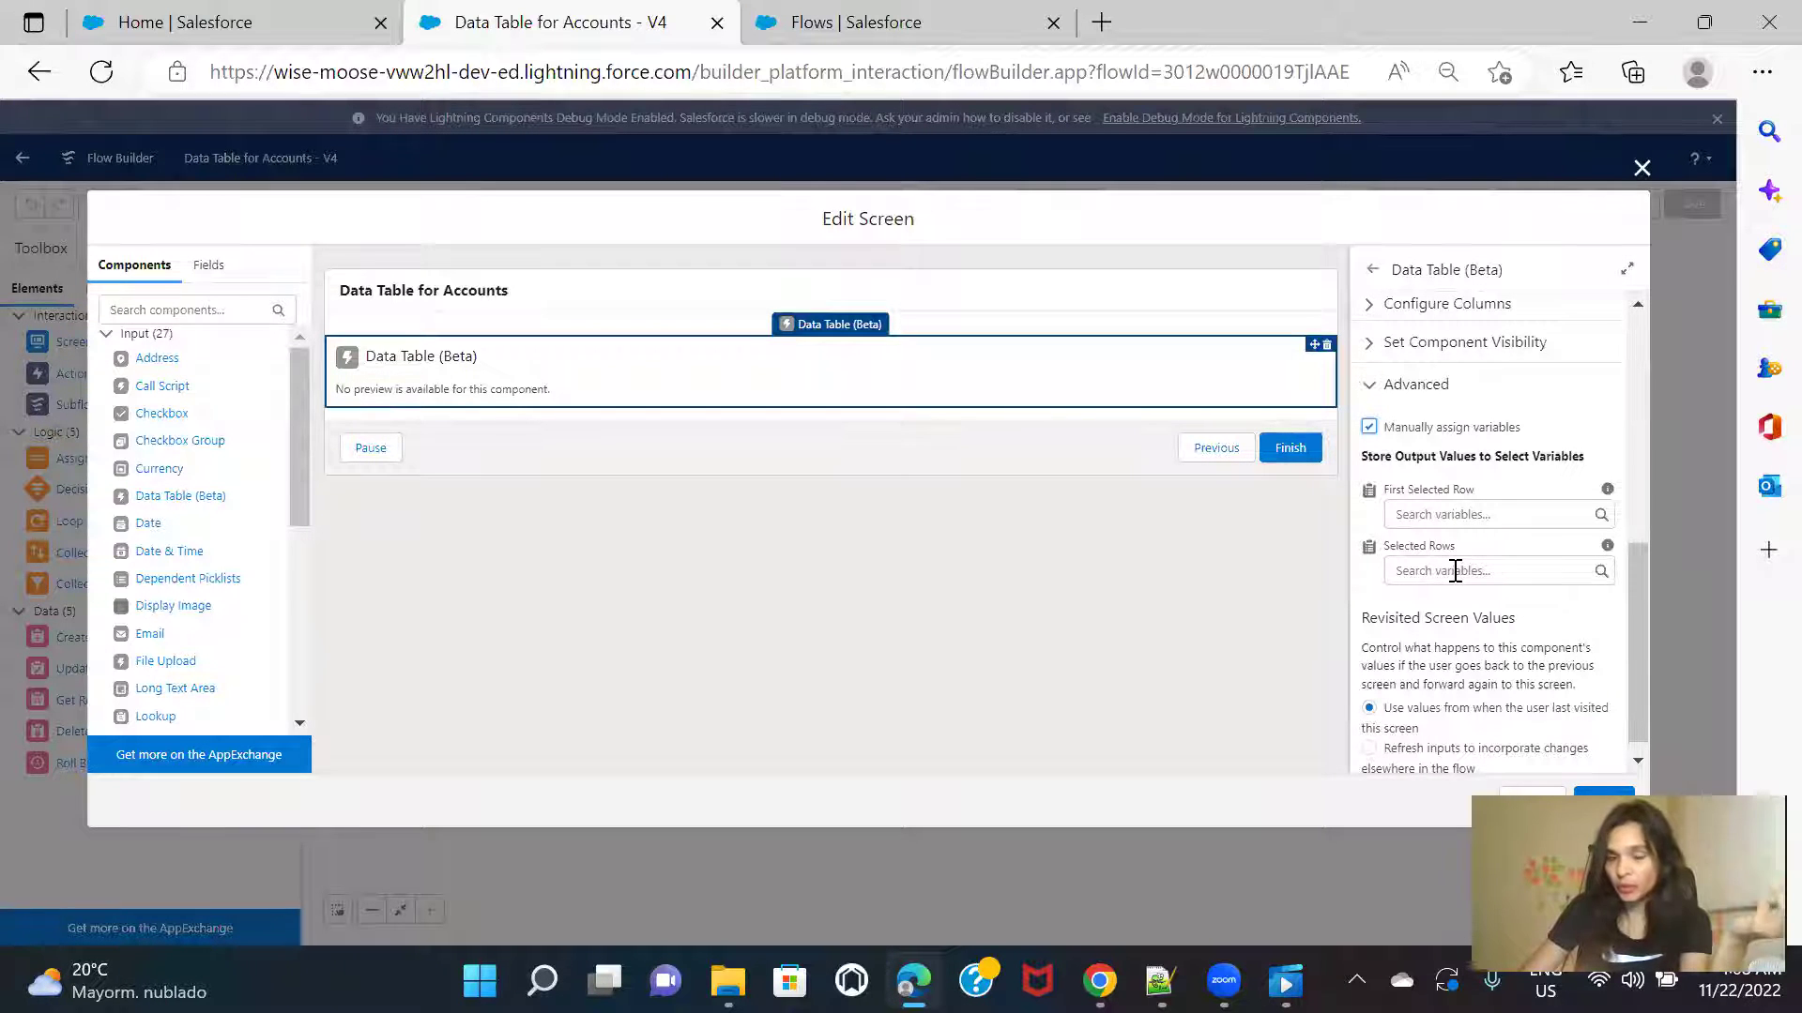
Step: Select the Pyramid Construction, Grand Hotels & Resorts and United Oil & Gas rows in the home page table to try selecting three rows
left_click(187, 21)
left_click(40, 423)
left_click(39, 487)
left_click(39, 550)
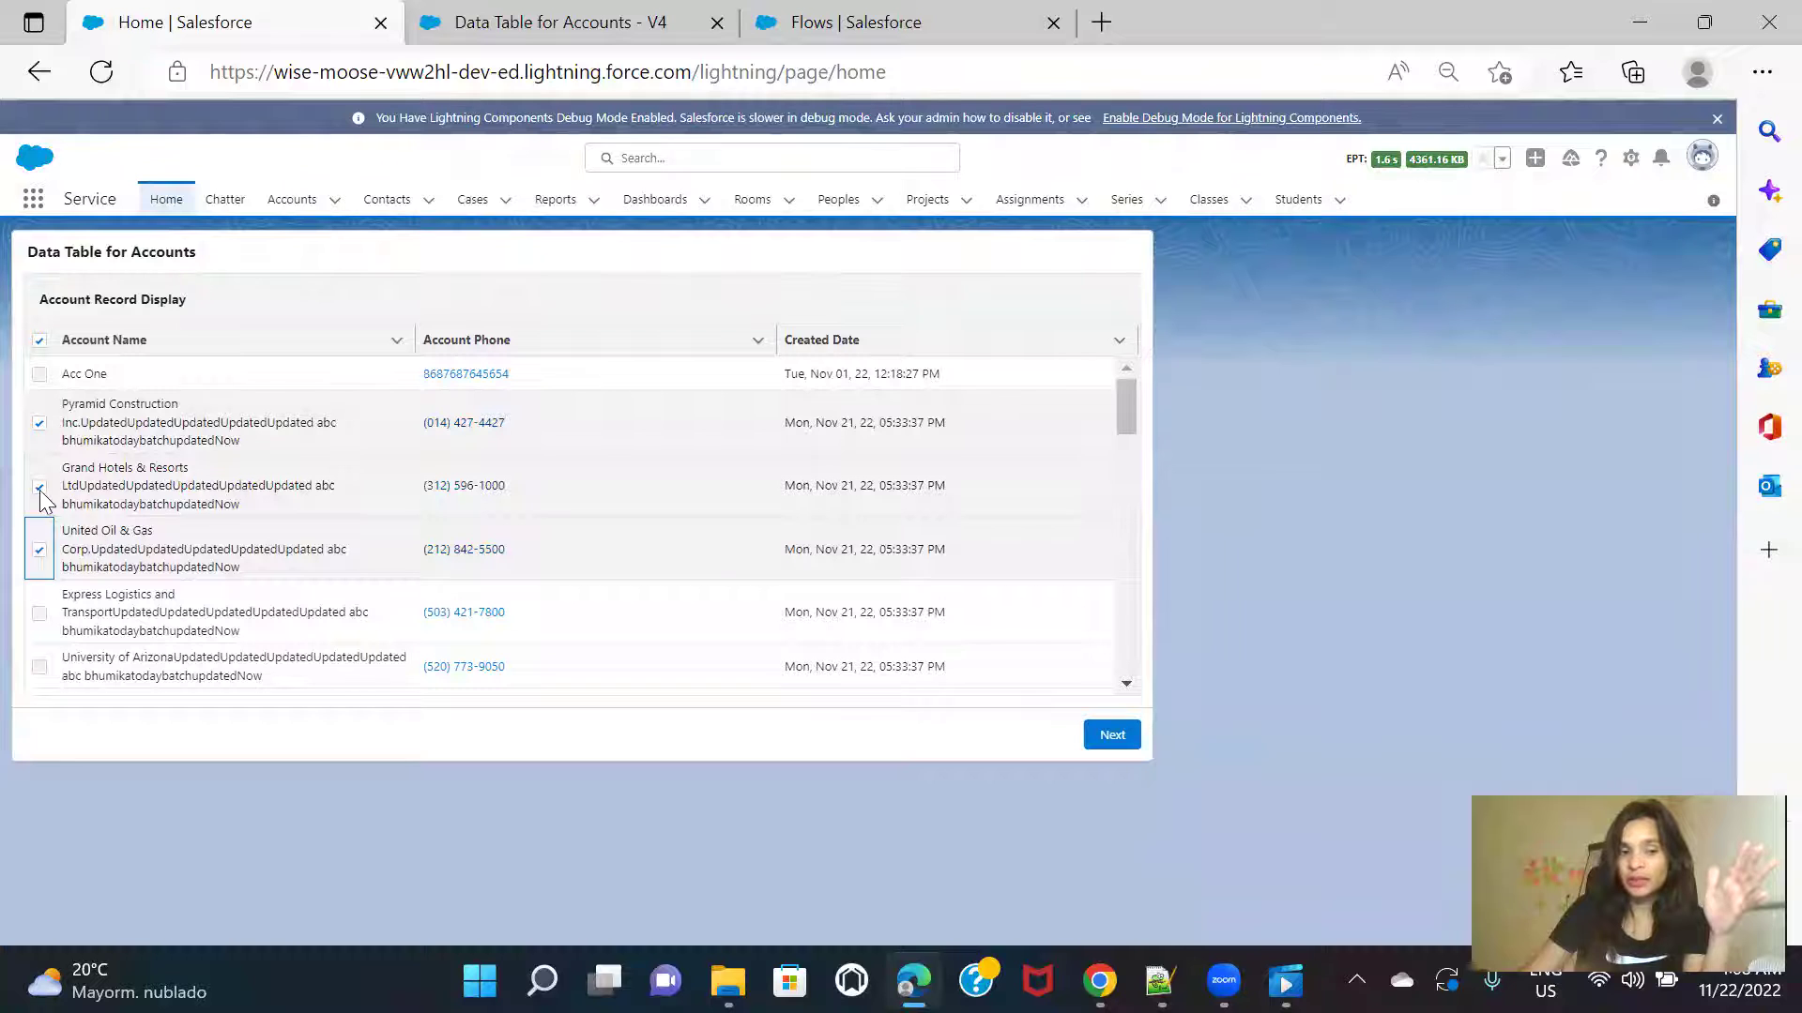
Step: Start a new variable resource named singlerecordsaved for the Data Table's First Selected Row output
left_click(556, 30)
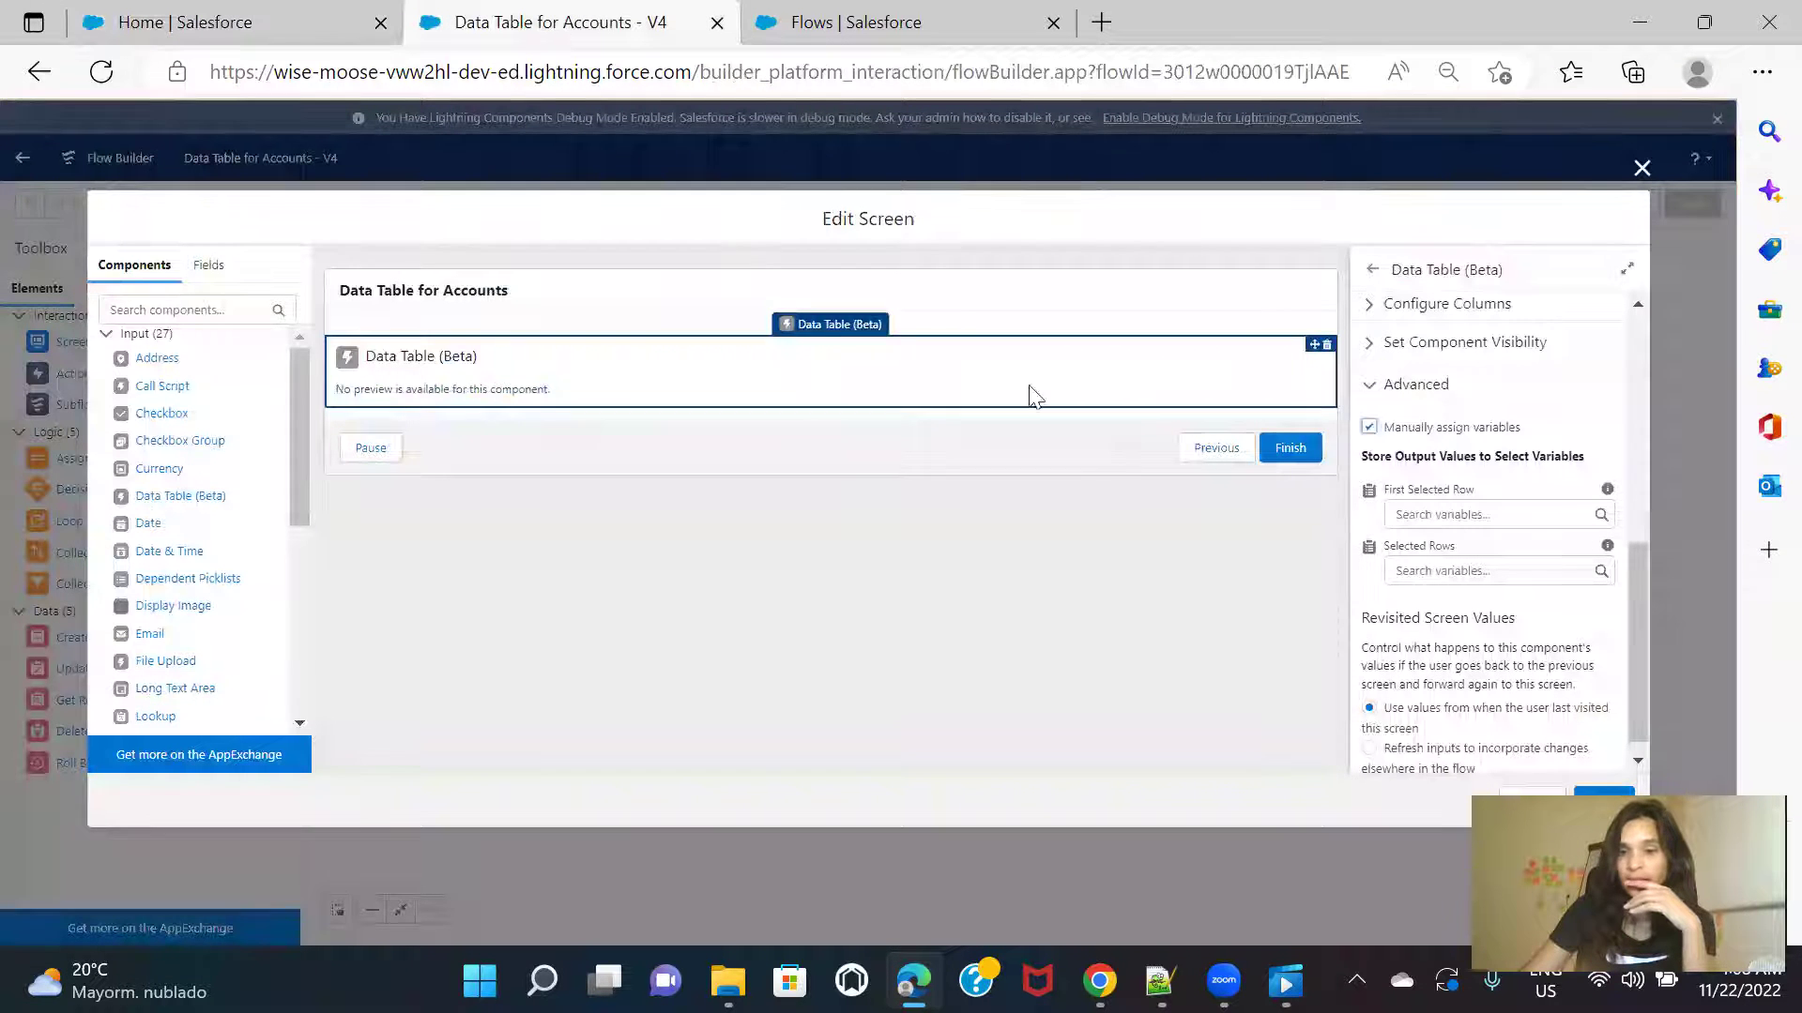
left_click(1571, 516)
left_click(1492, 551)
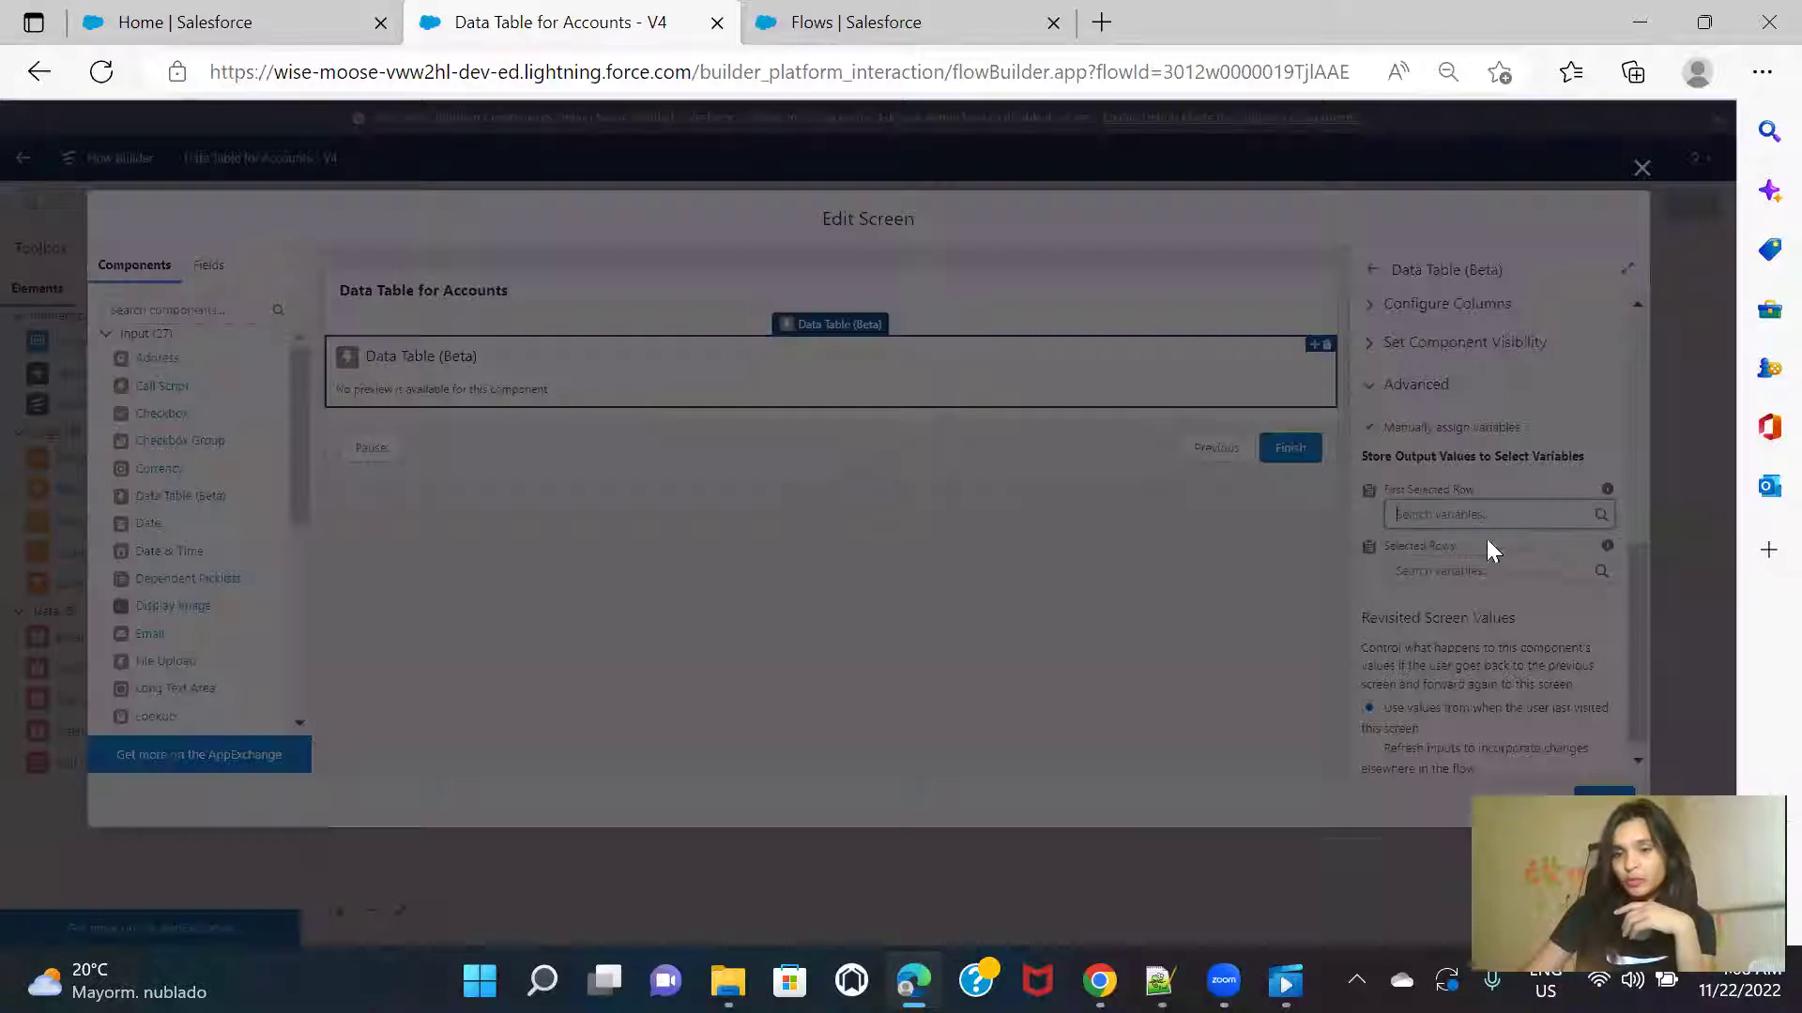
left_click(741, 443)
left_click(707, 491)
left_click(594, 482)
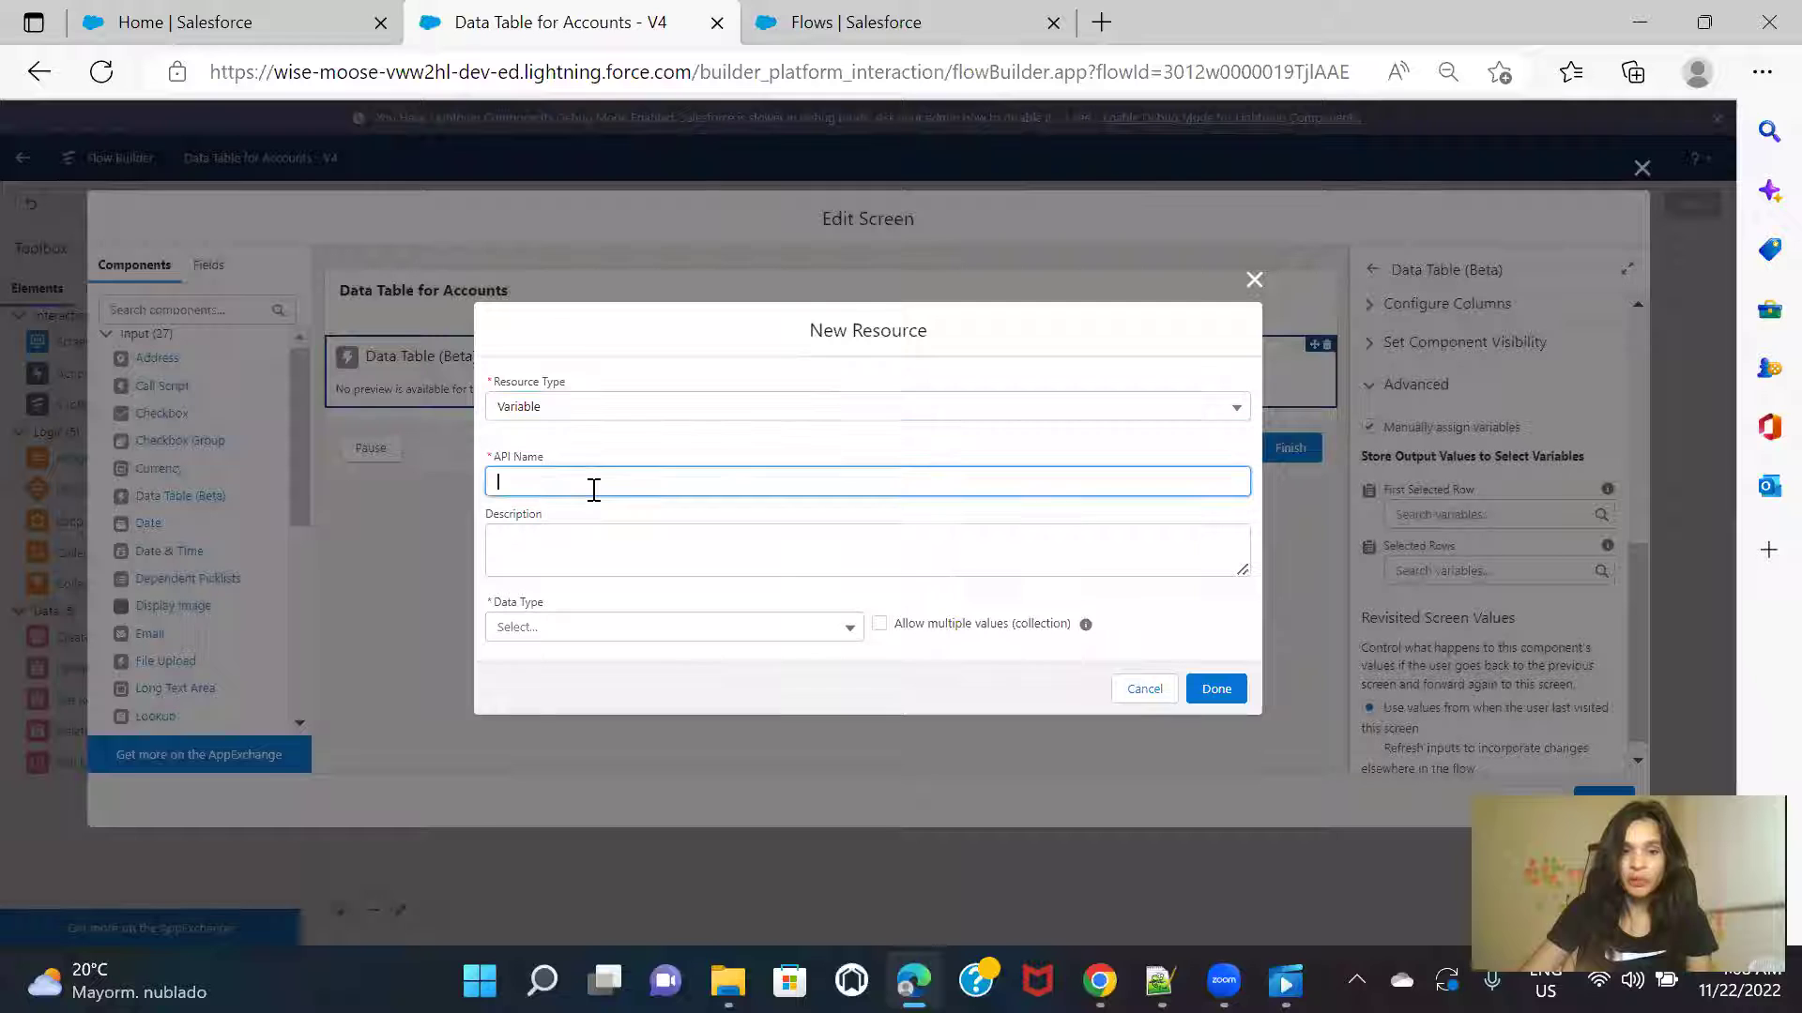
type("singlere")
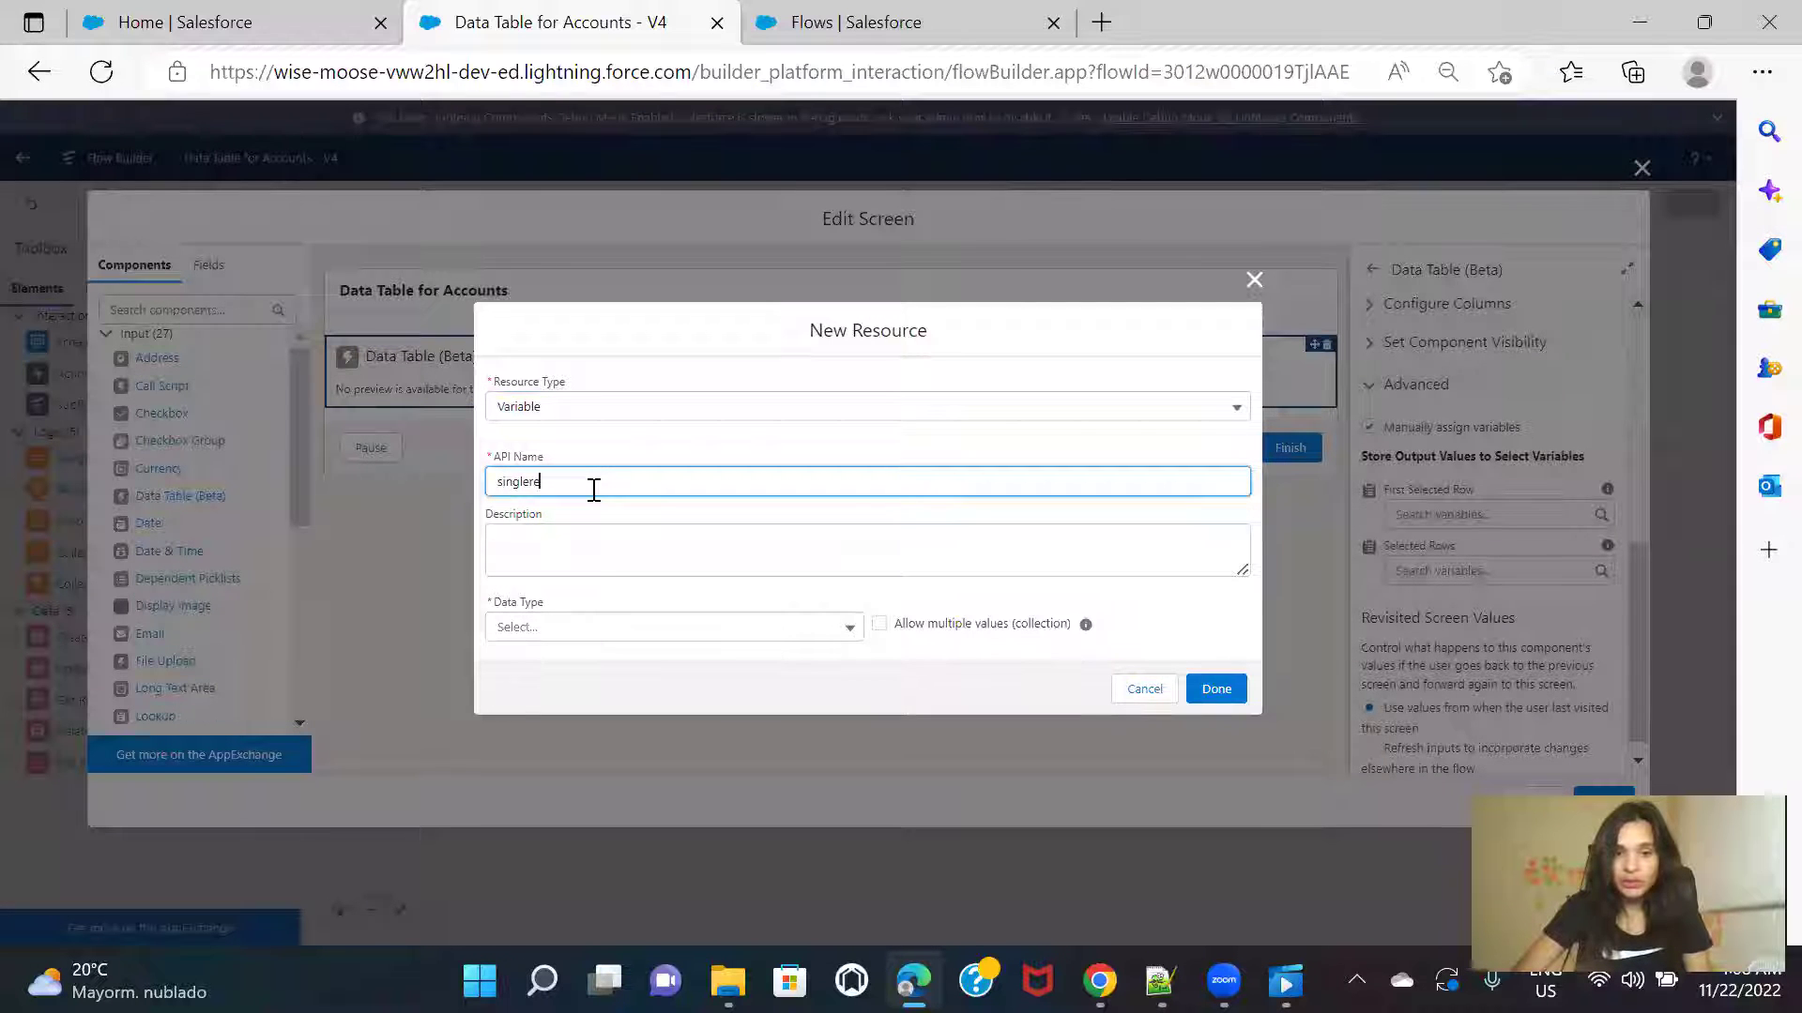
type("cordsaved")
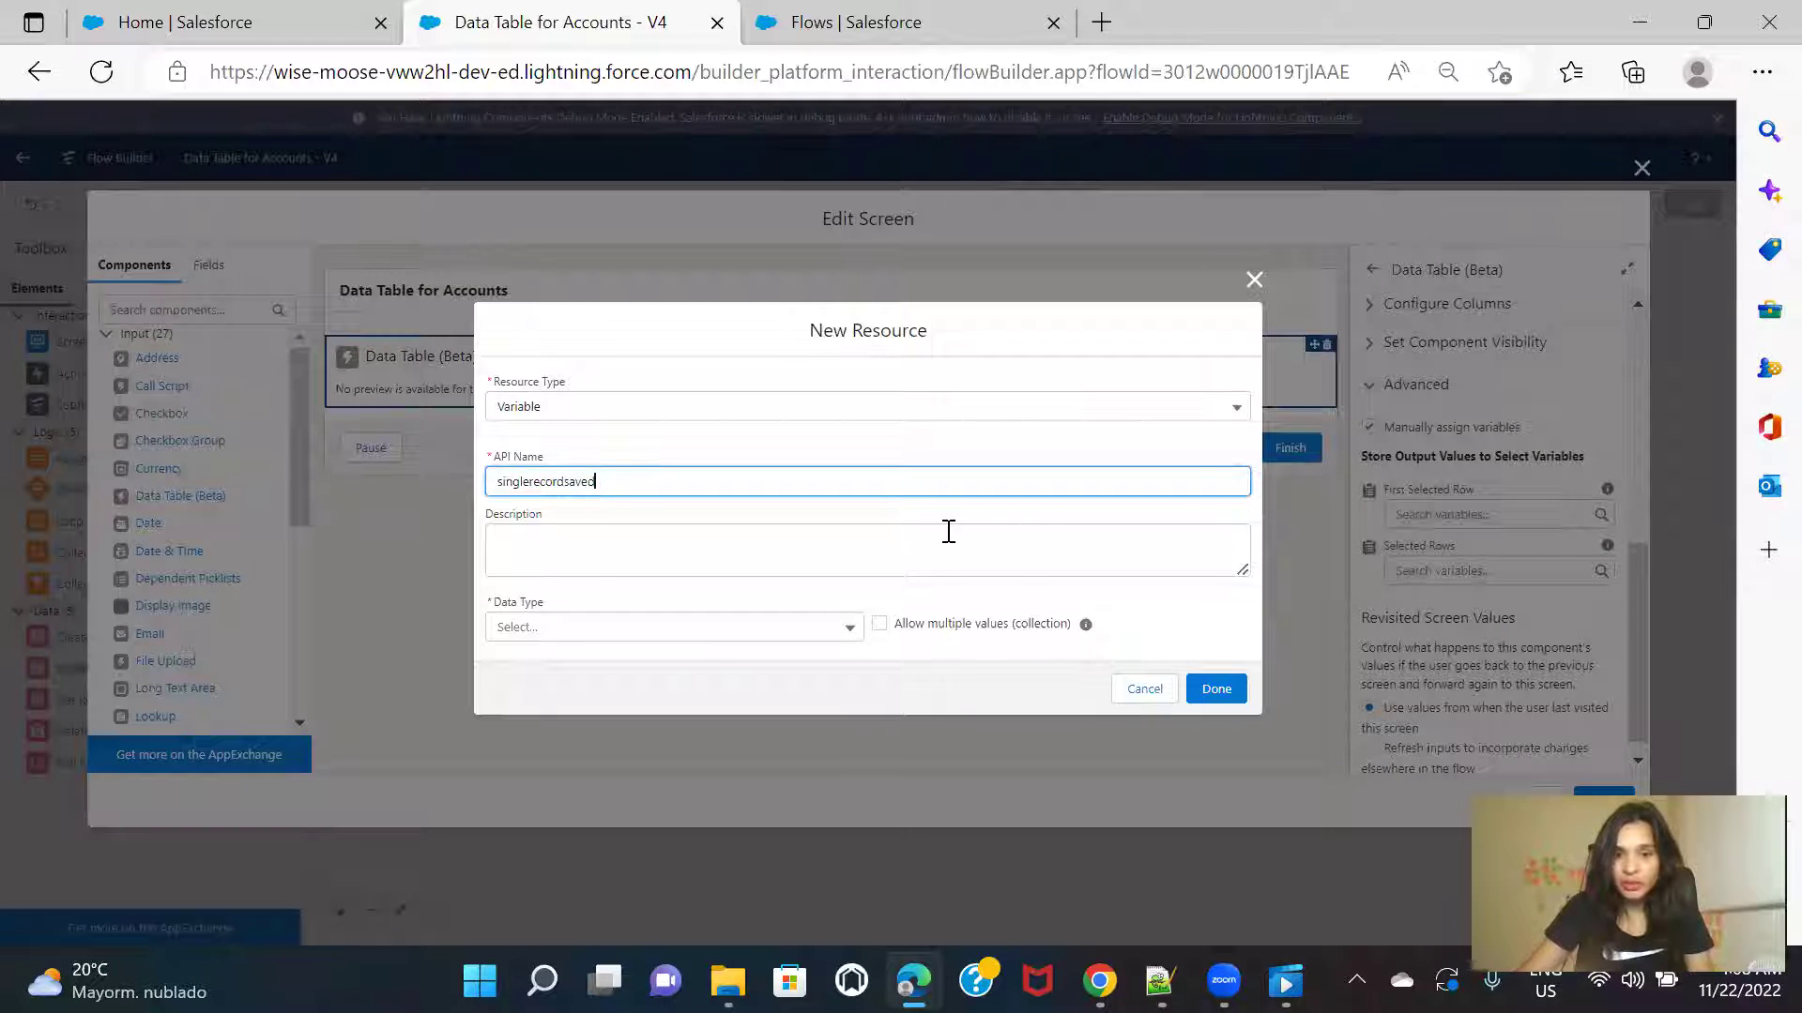
Step: Define singlerecordsaved as an Account record variable available for input and output, and finish creating it
left_click(569, 636)
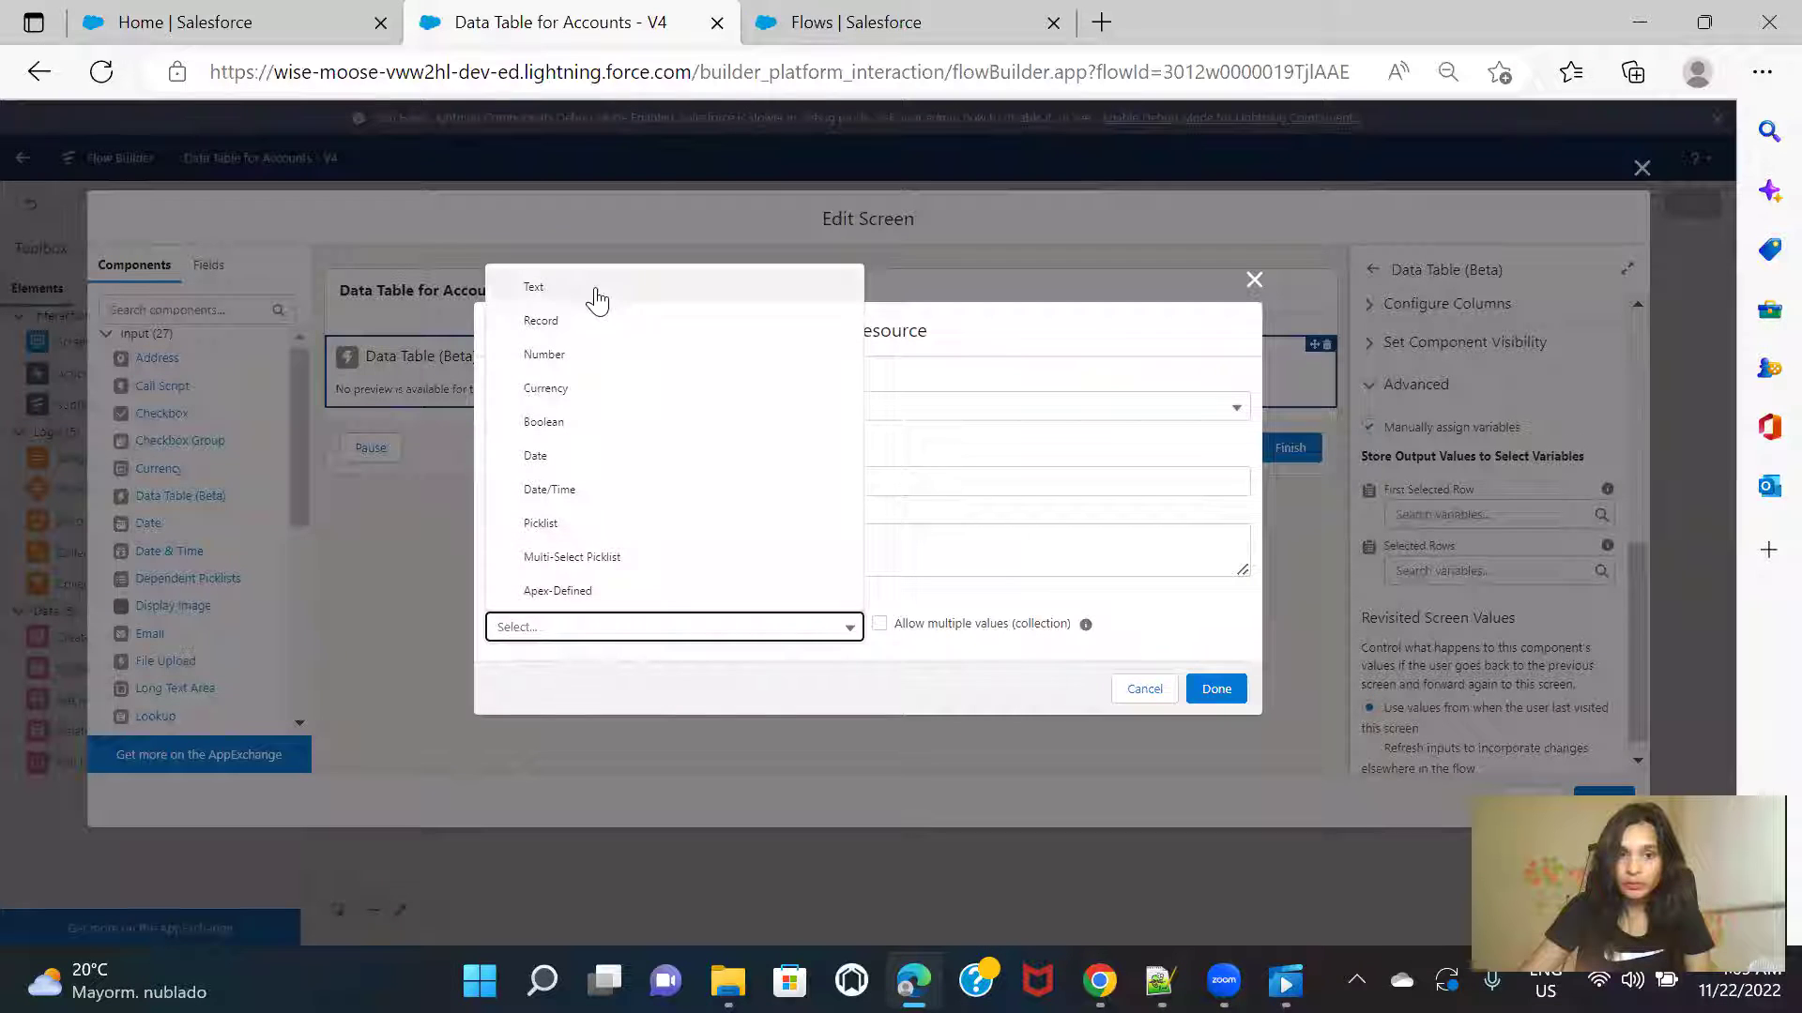
left_click(590, 323)
left_click(596, 619)
type("acc")
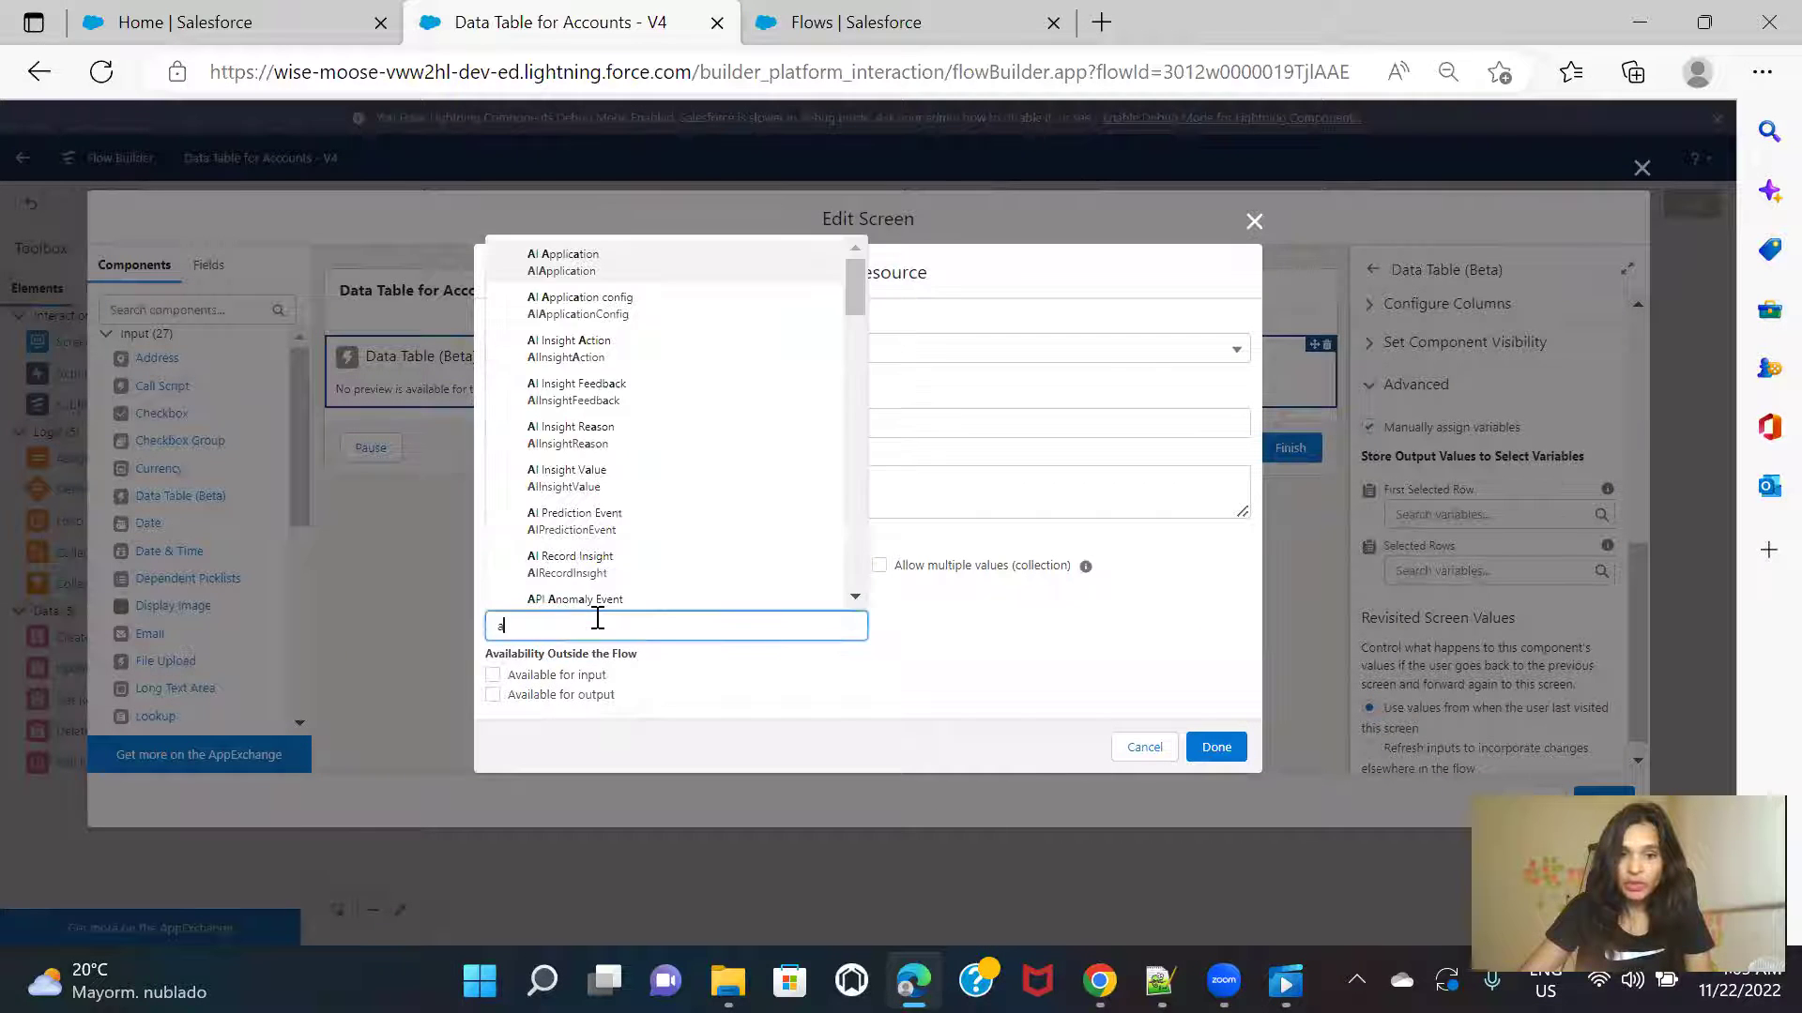
left_click(602, 394)
left_click(493, 676)
left_click(492, 695)
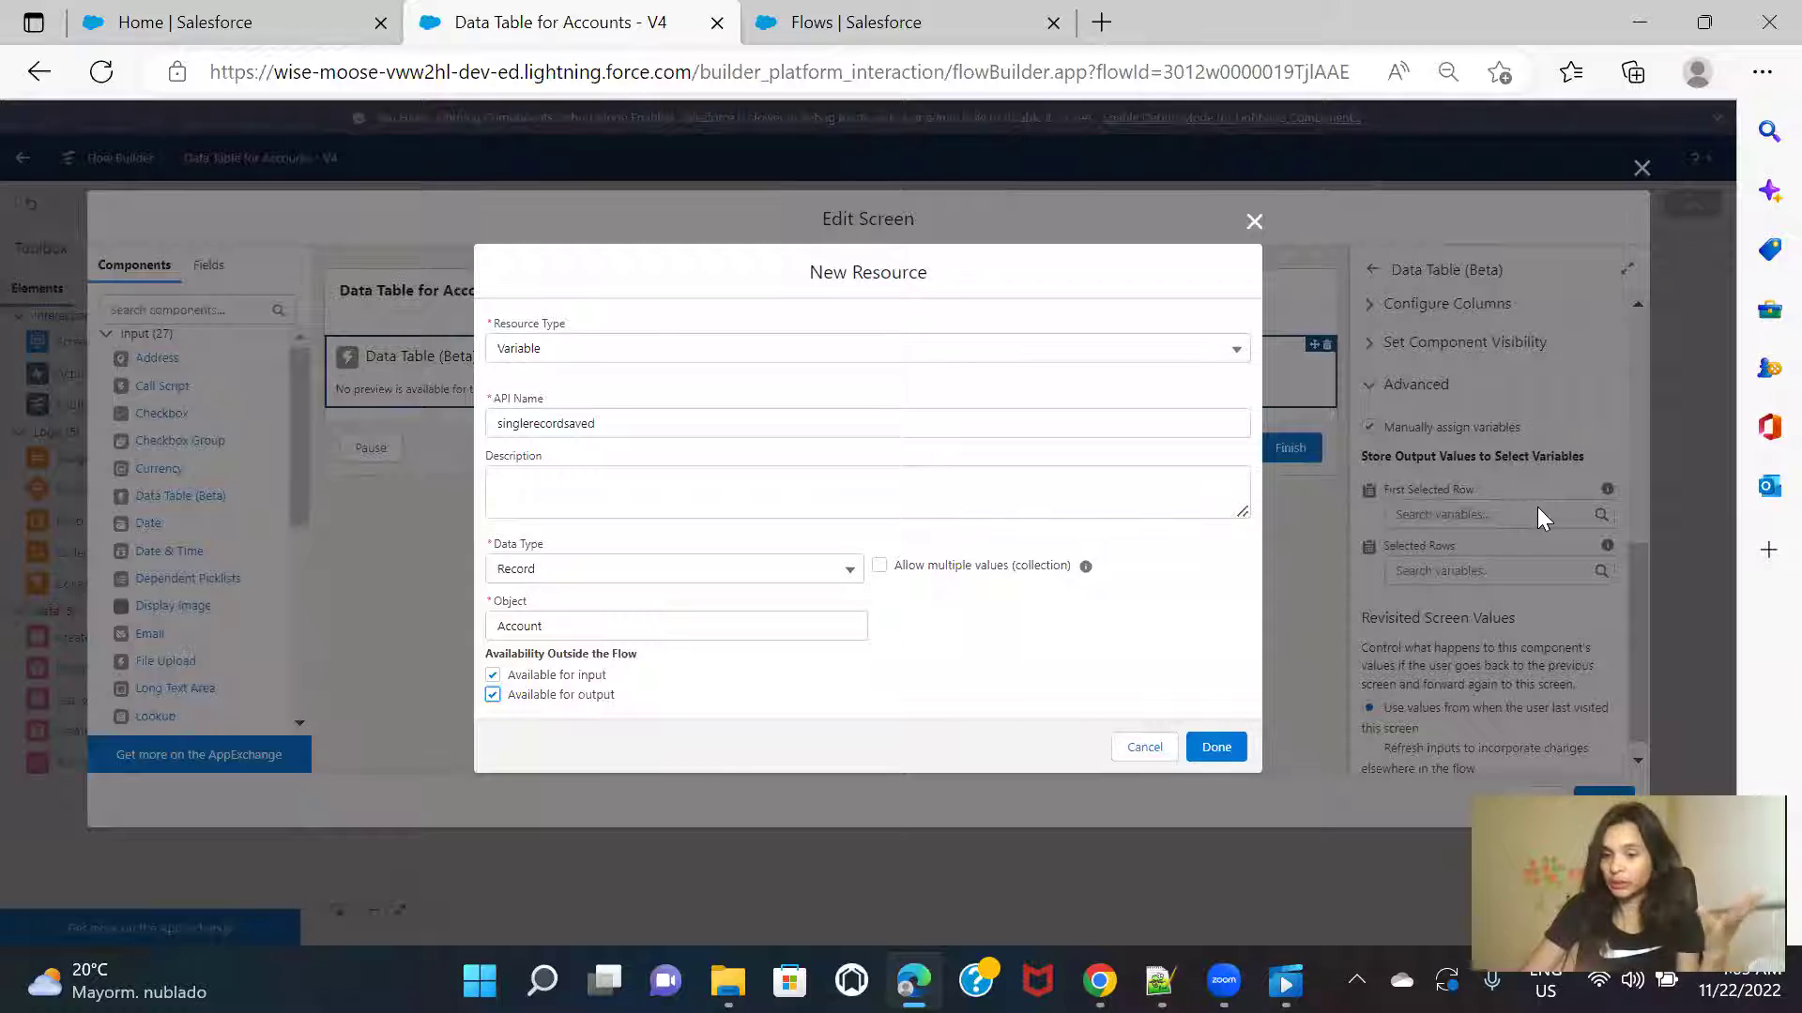
left_click(1216, 747)
Step: Start a new variable resource named allrowsselected for the Data Table's Selected Rows output
left_click(1469, 570)
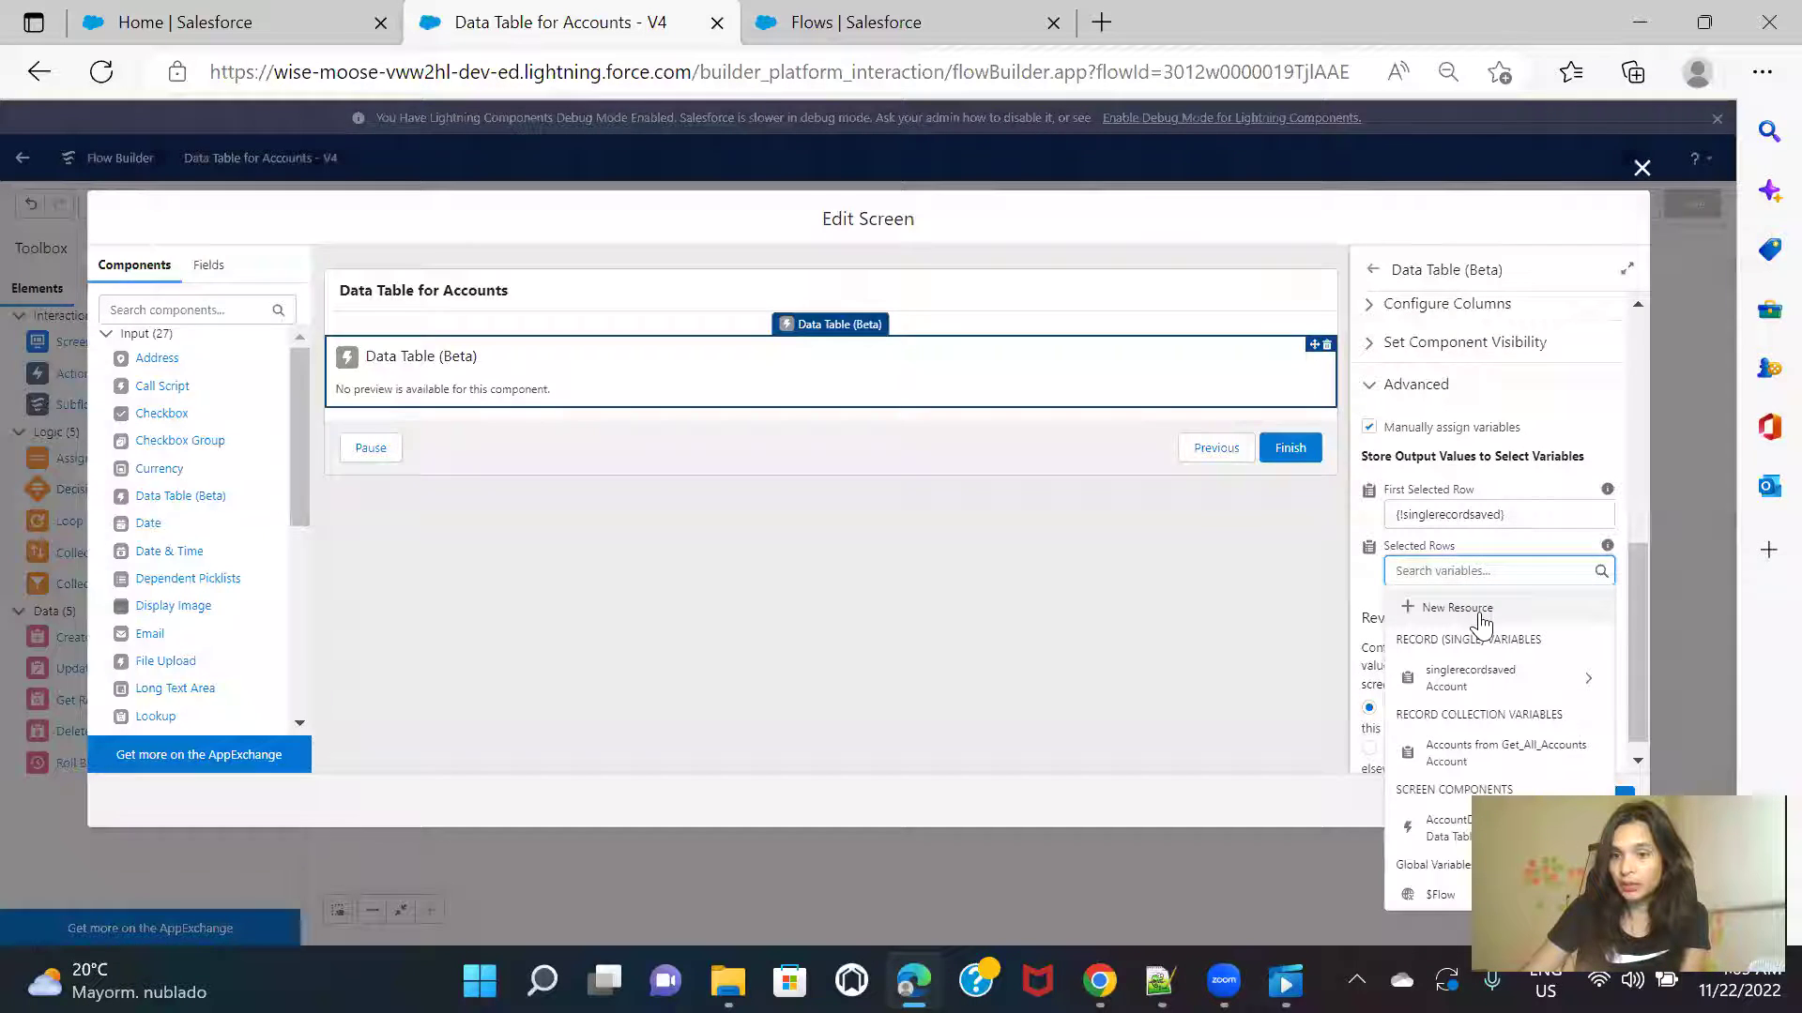
left_click(1436, 607)
left_click(582, 495)
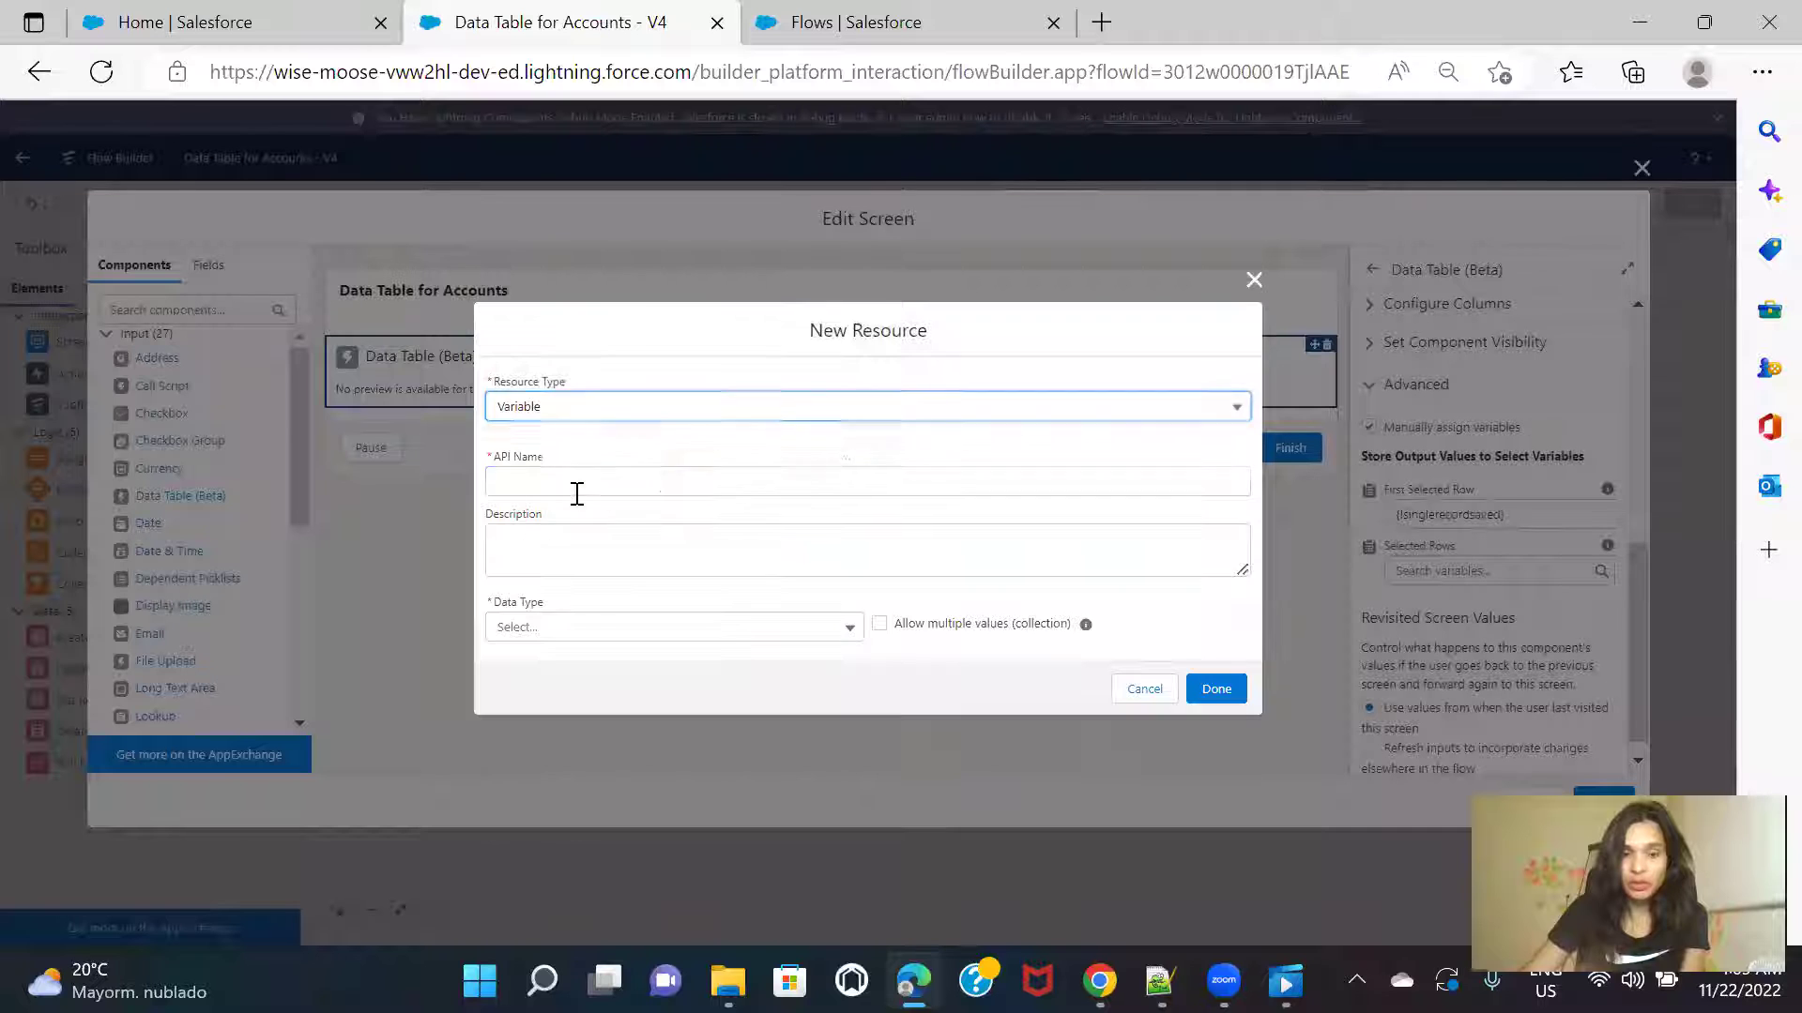
left_click(659, 481)
type("m")
key("BackSpace")
type("a")
type("pp")
key("BackSpace")
key("BackSpace")
type("llrow")
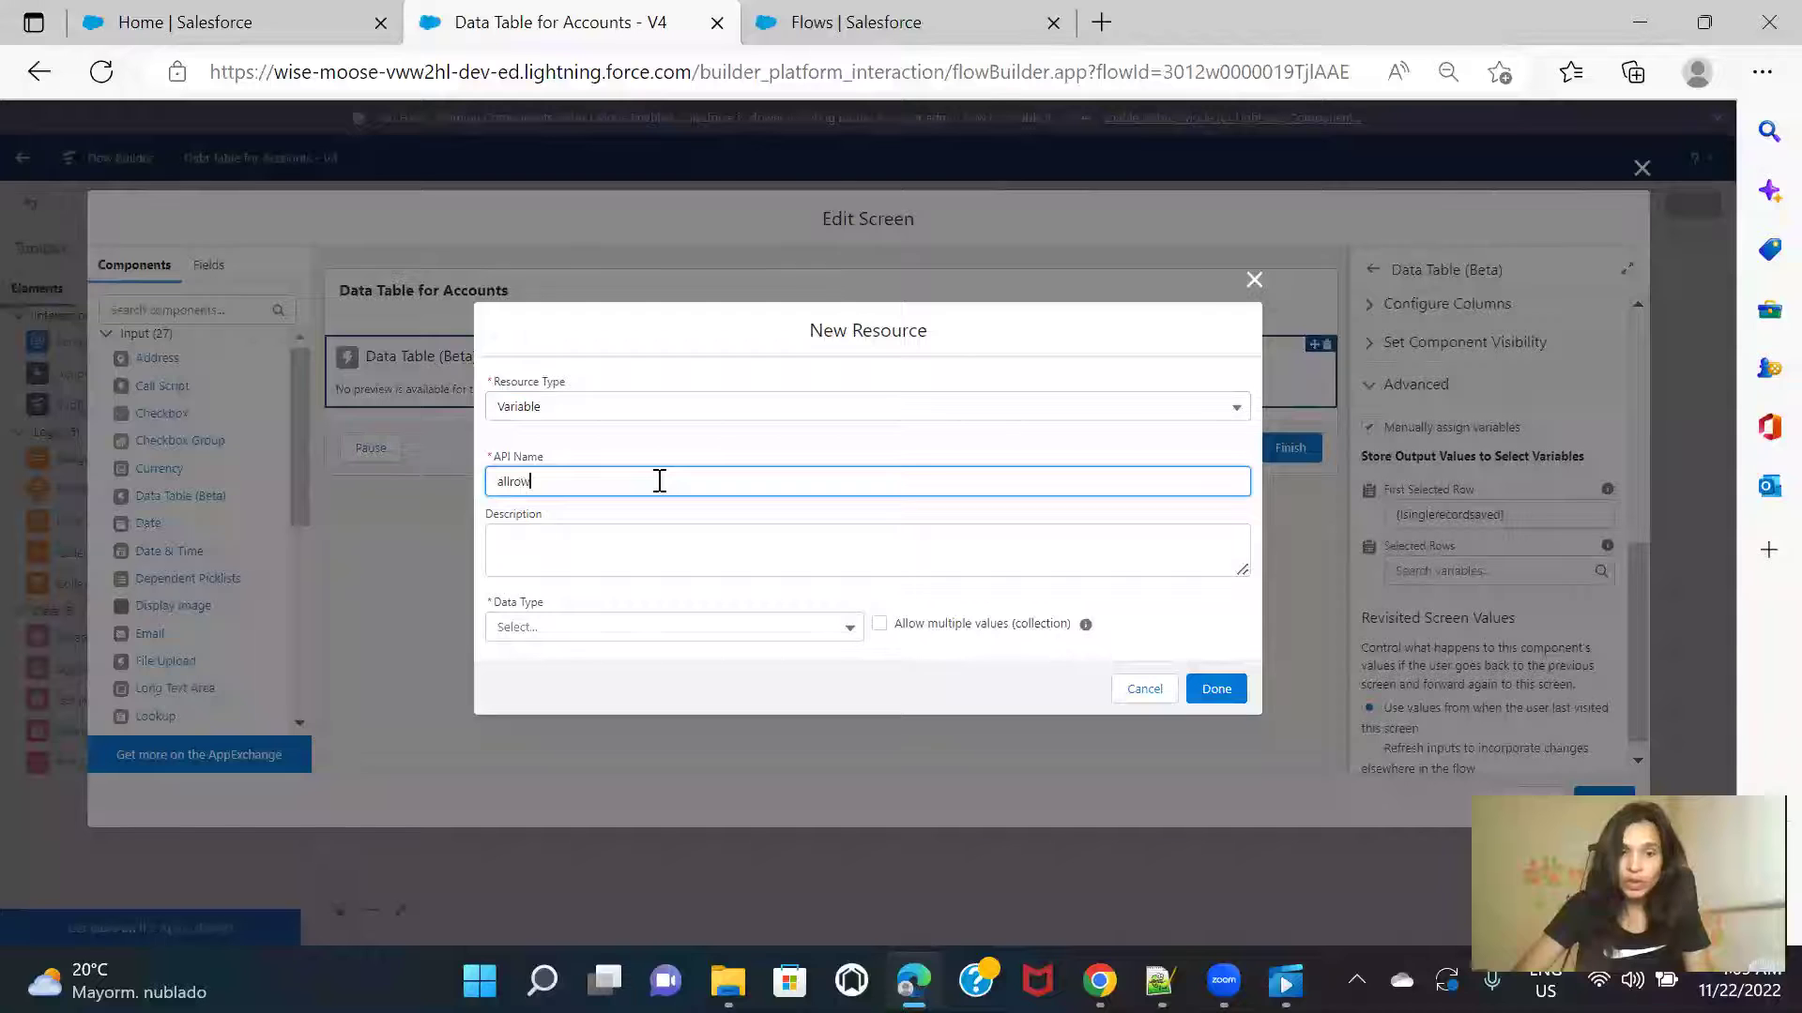
type("sselected")
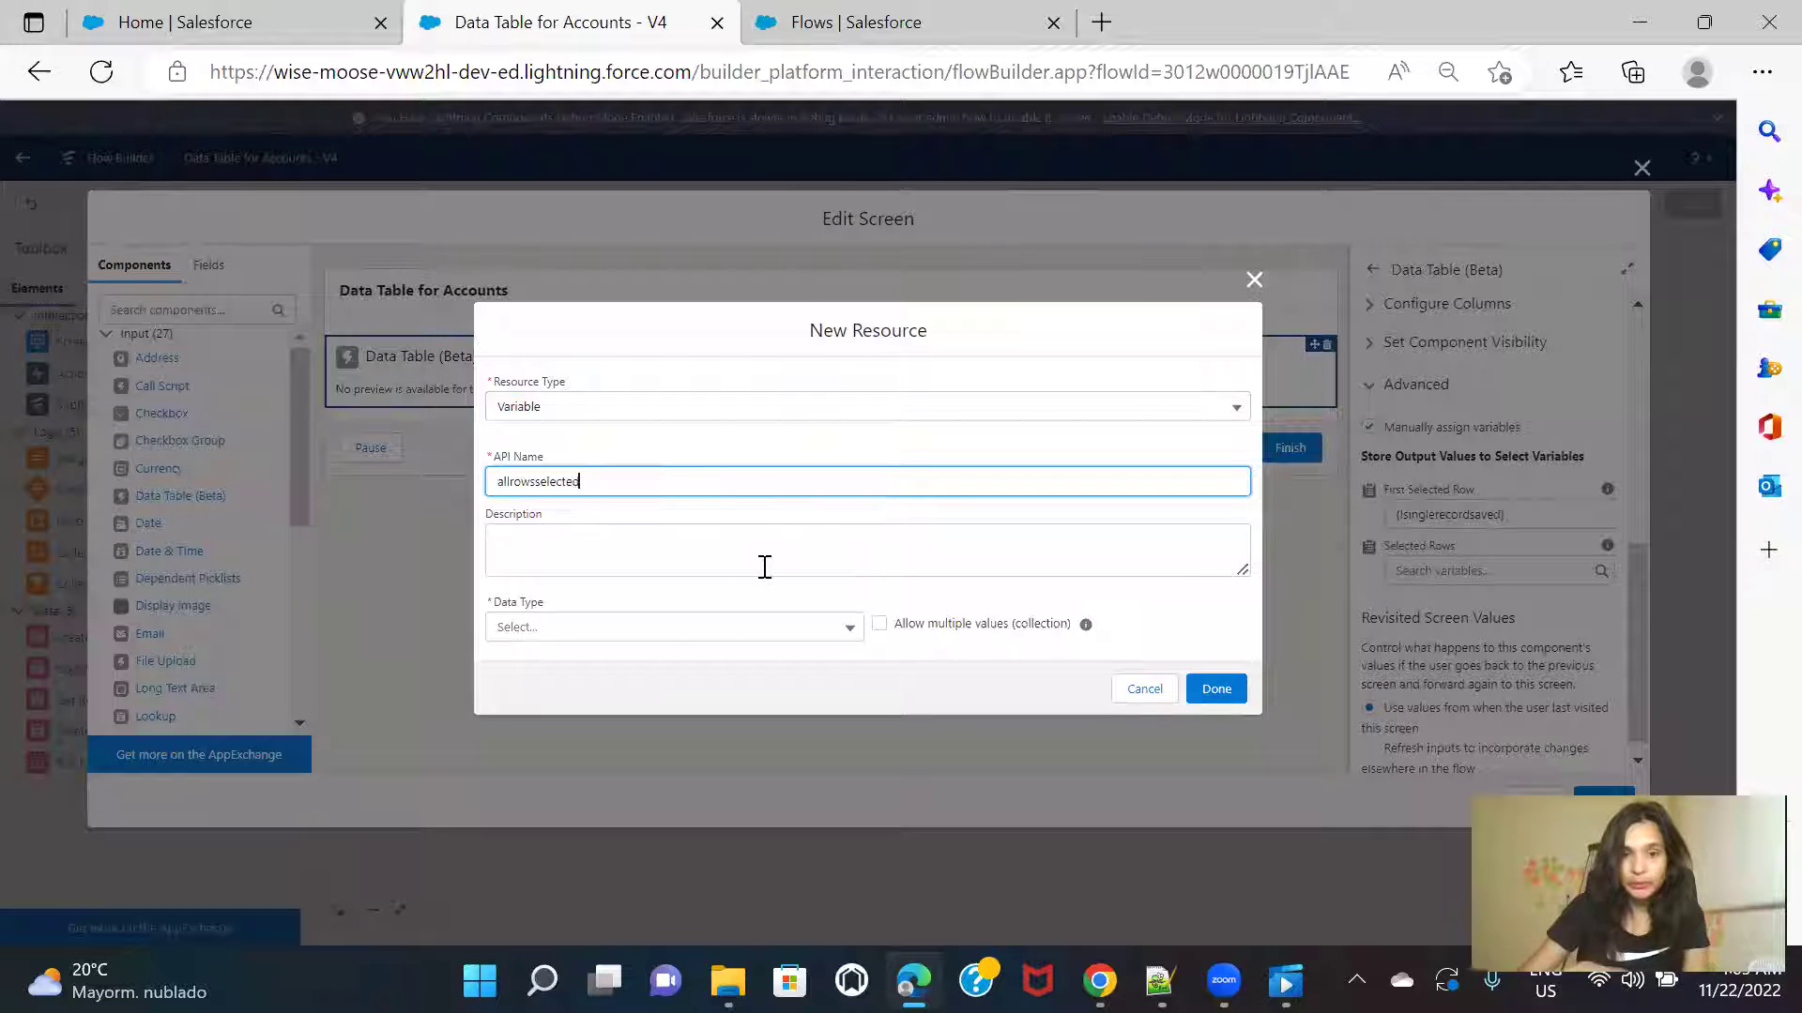
Step: Define allrowsselected as an Account record collection variable available for input, and finish creating it
left_click(648, 627)
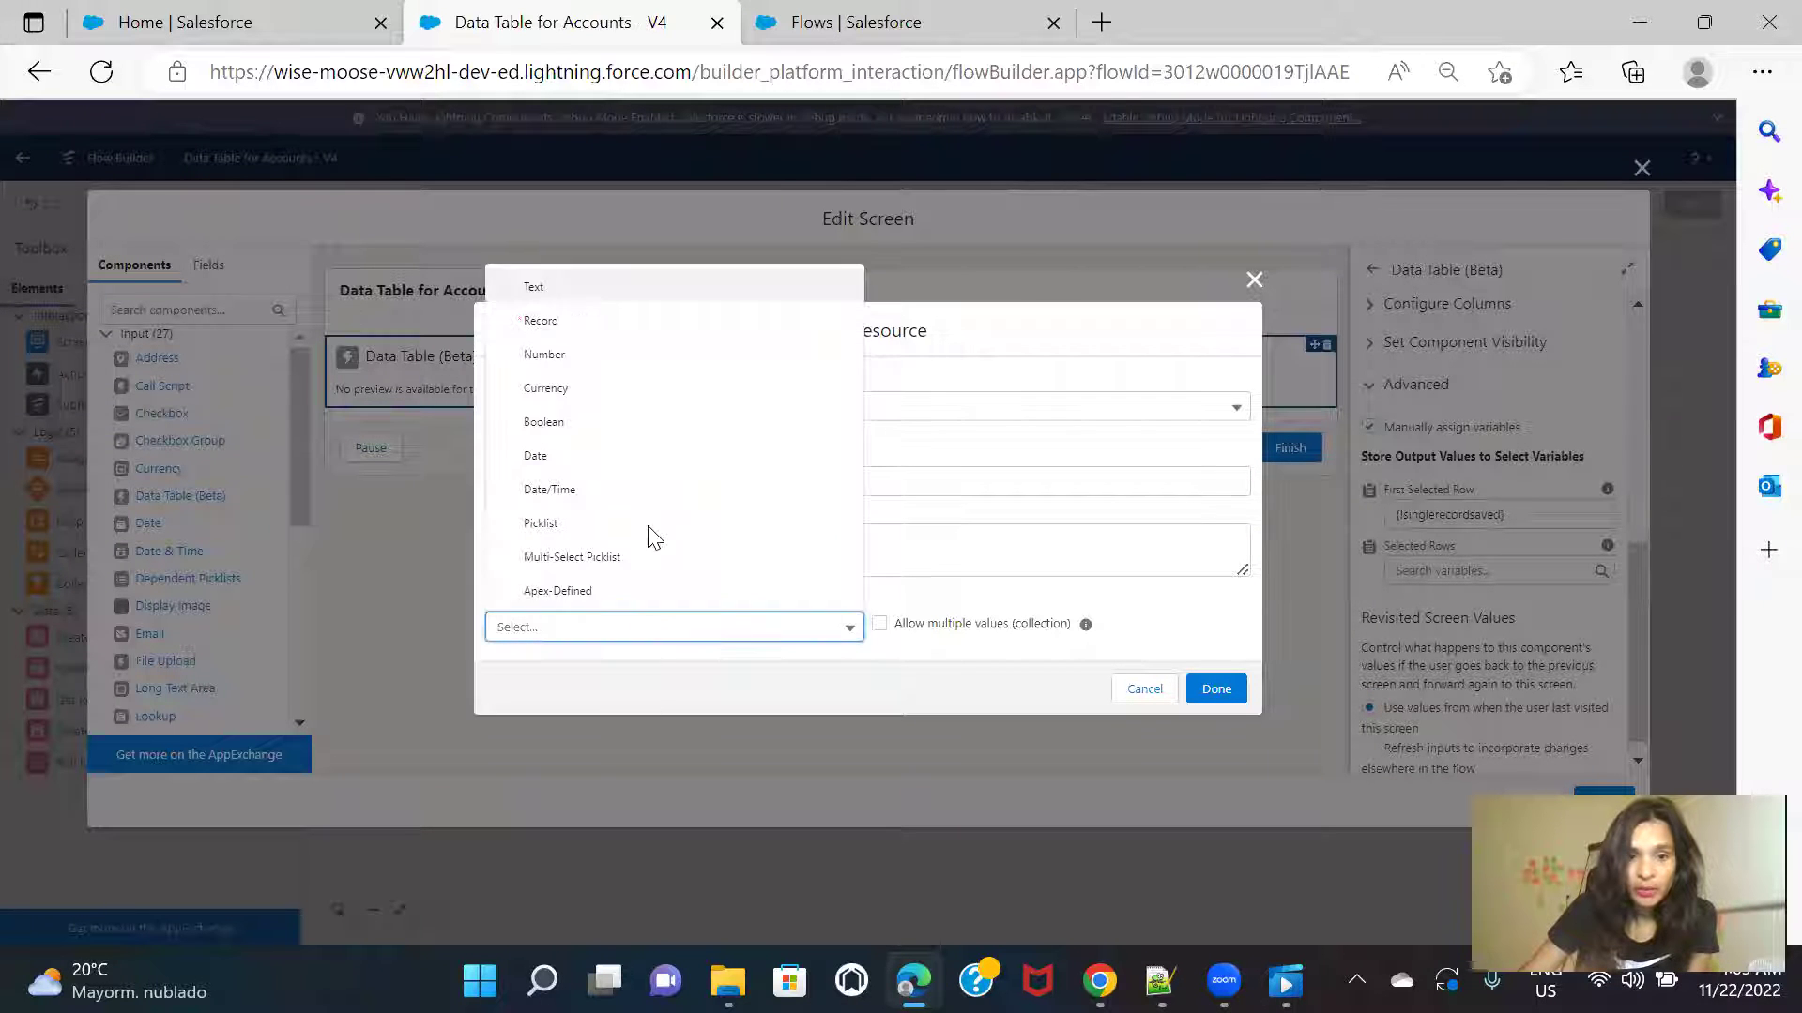
left_click(645, 320)
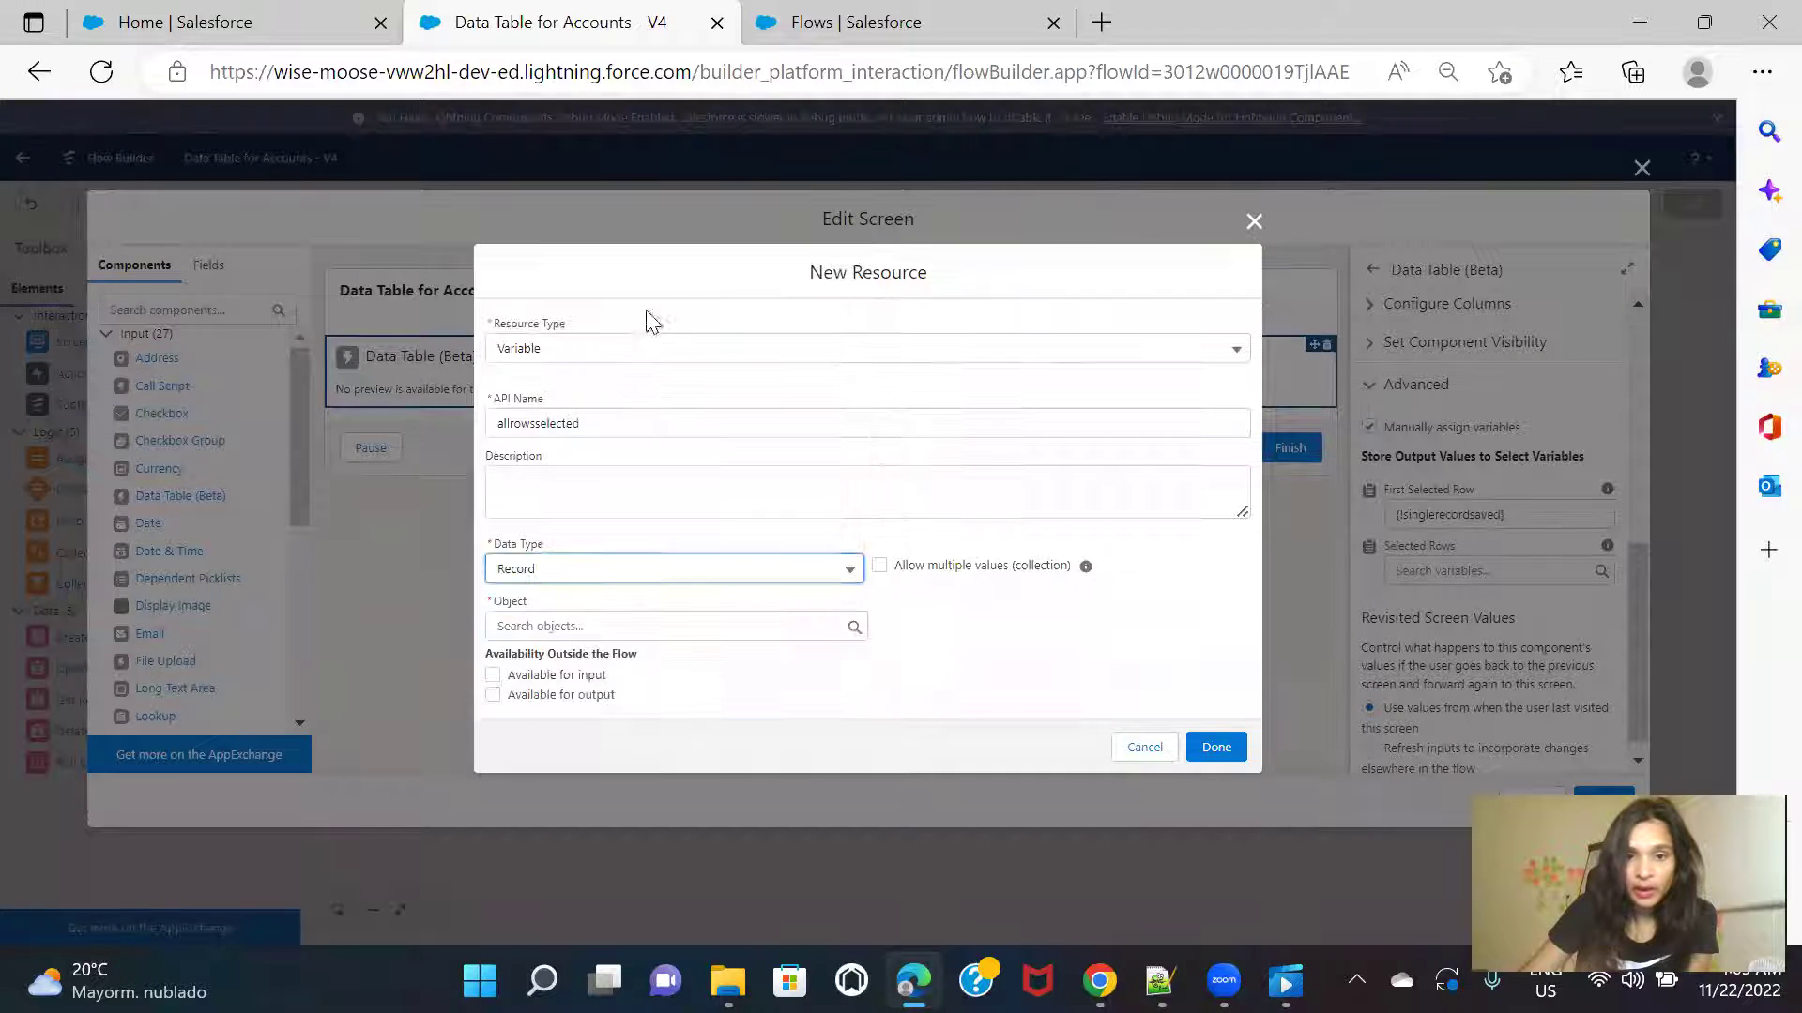
left_click(879, 566)
left_click(499, 626)
type("acc")
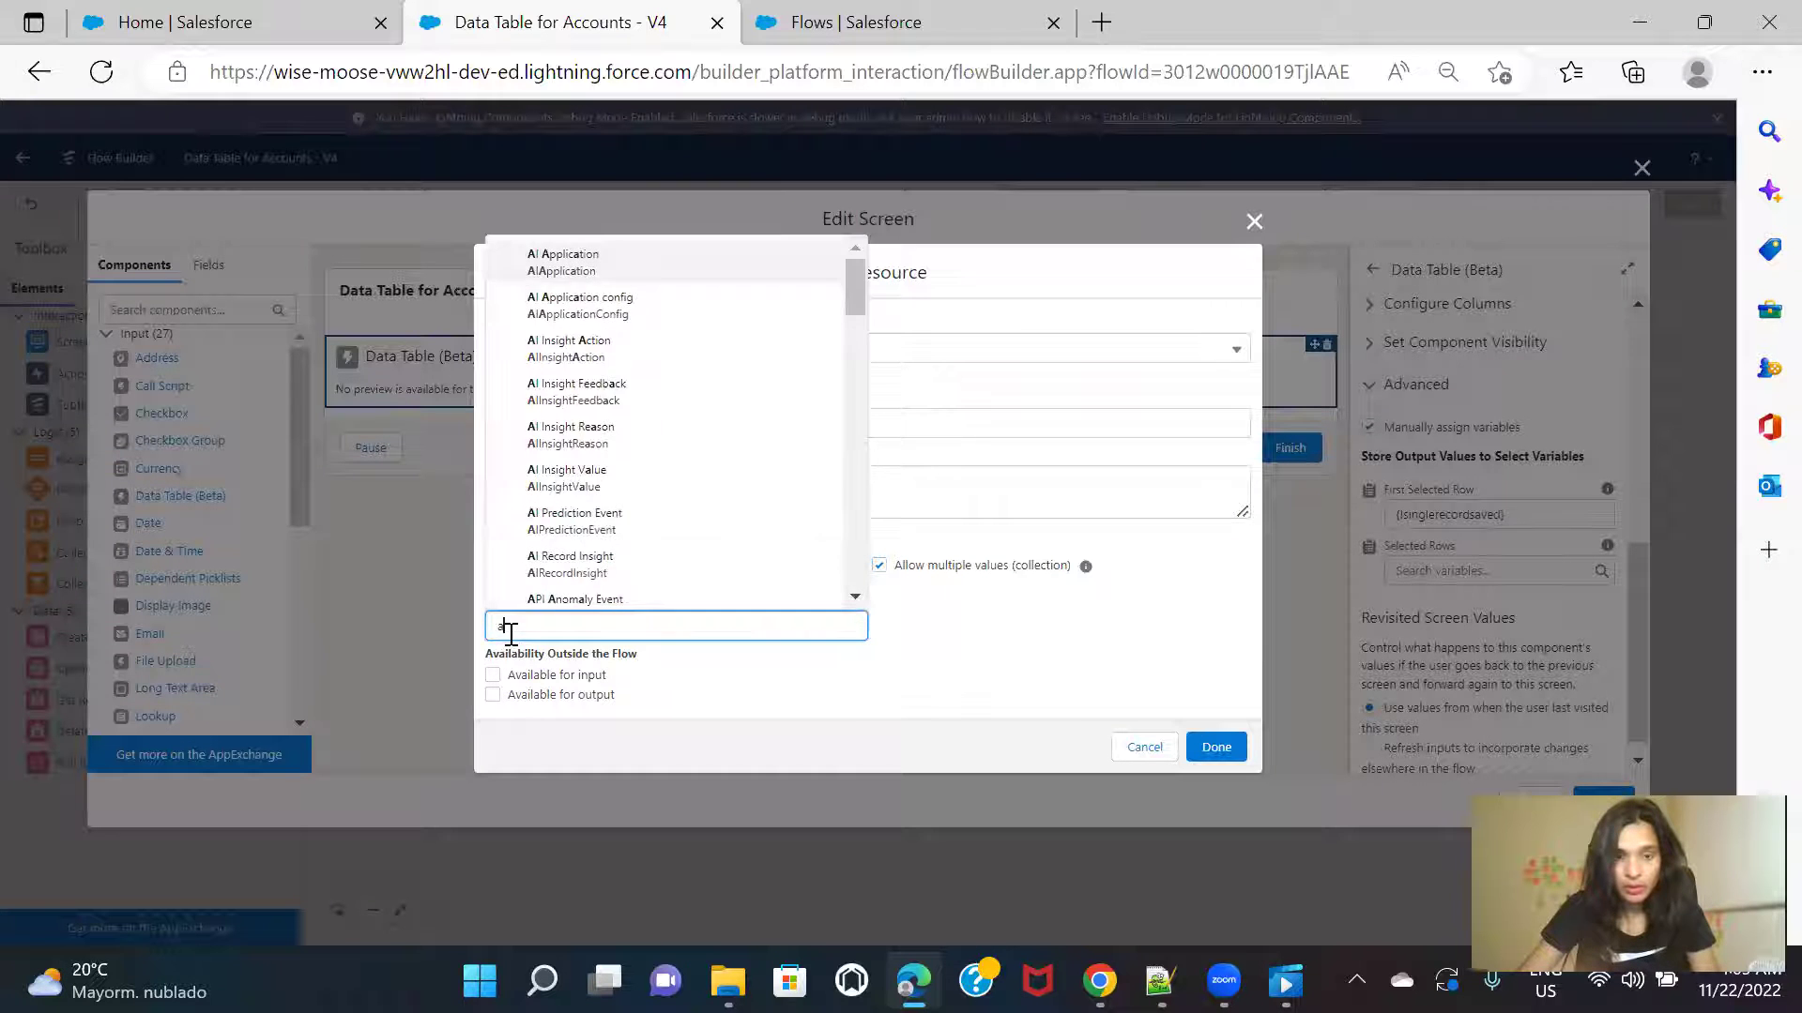
left_click(623, 400)
left_click(530, 676)
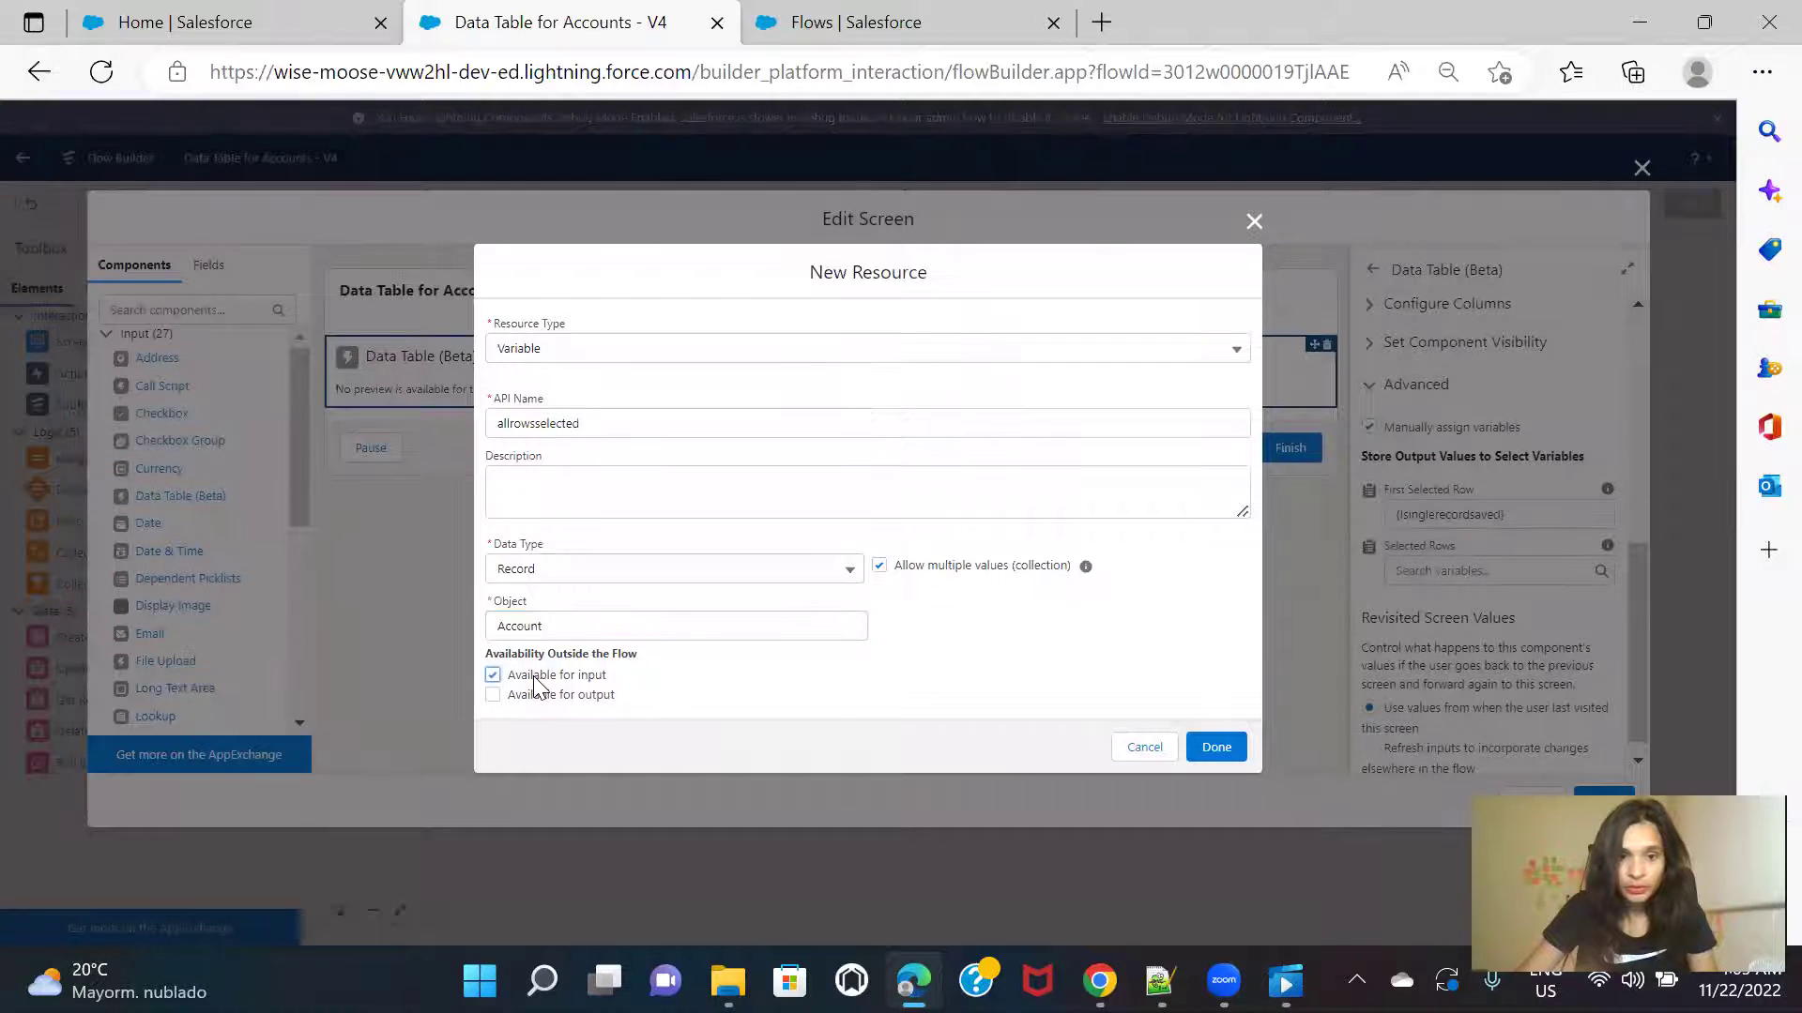
left_click(1216, 747)
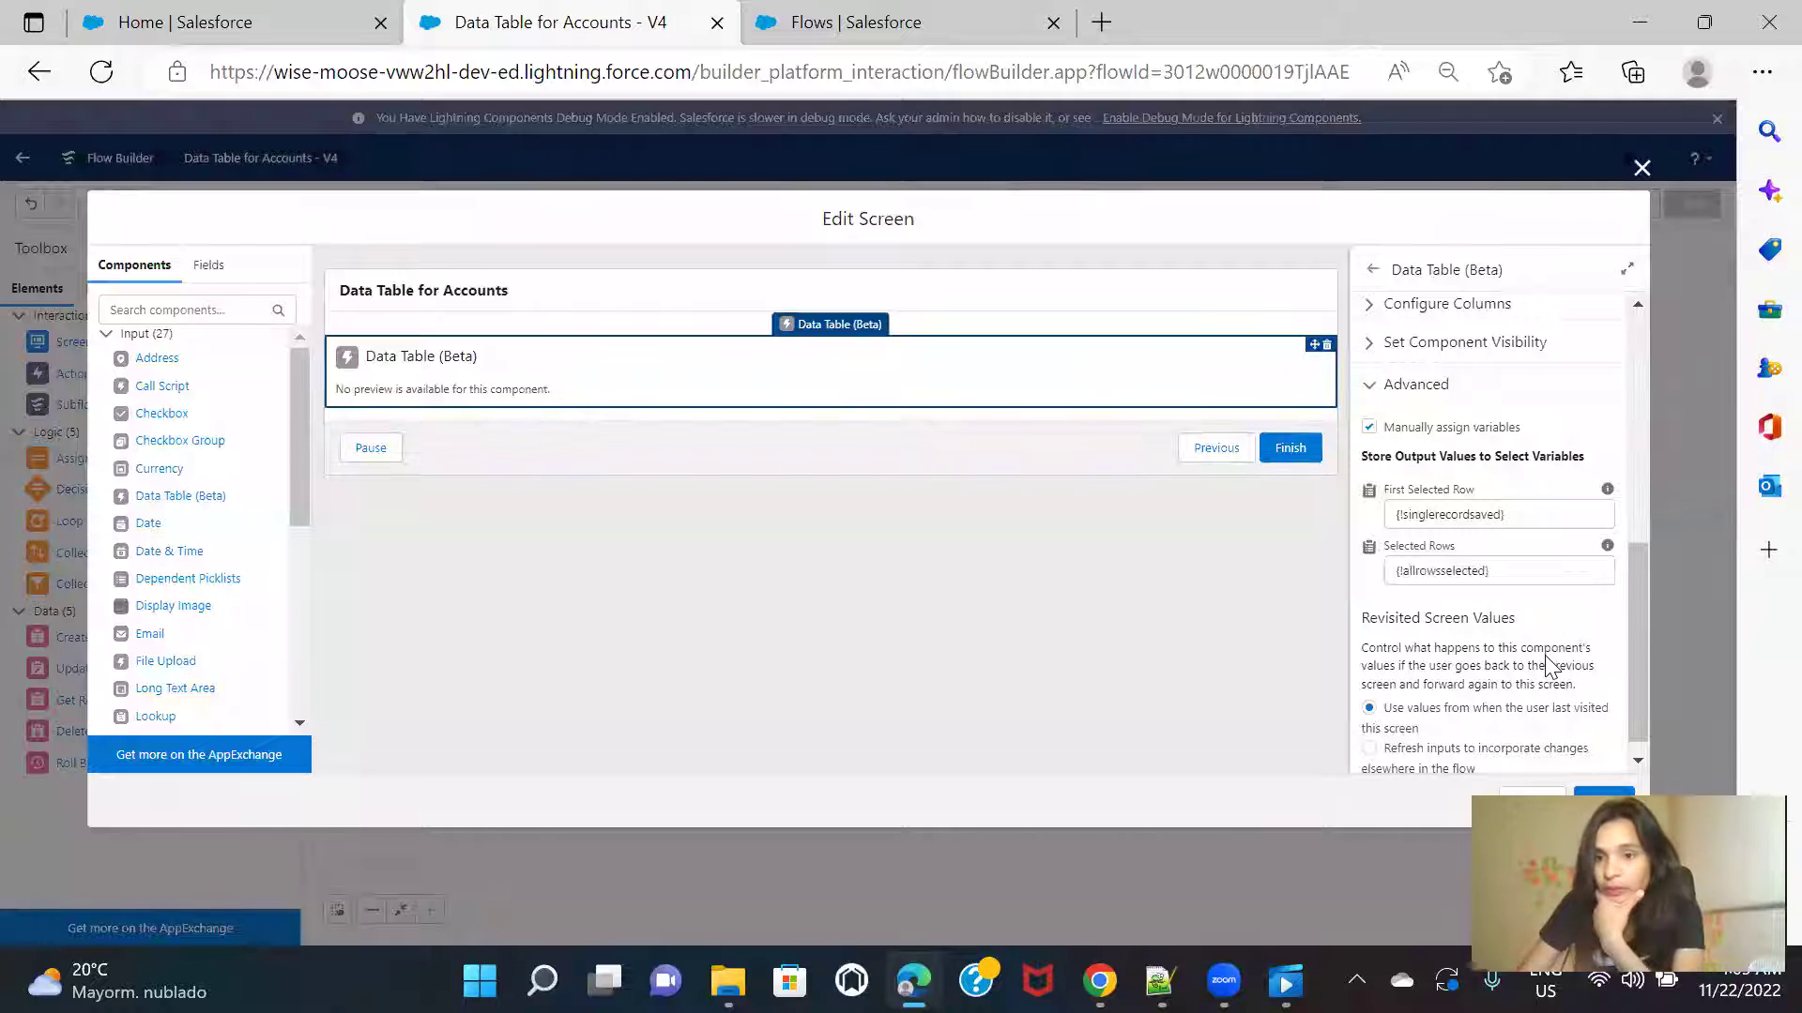
Step: Set the Data Table's default selection to the allrowsselected variable and apply the userscreen1 changes
scroll(1547, 667, "down", 1)
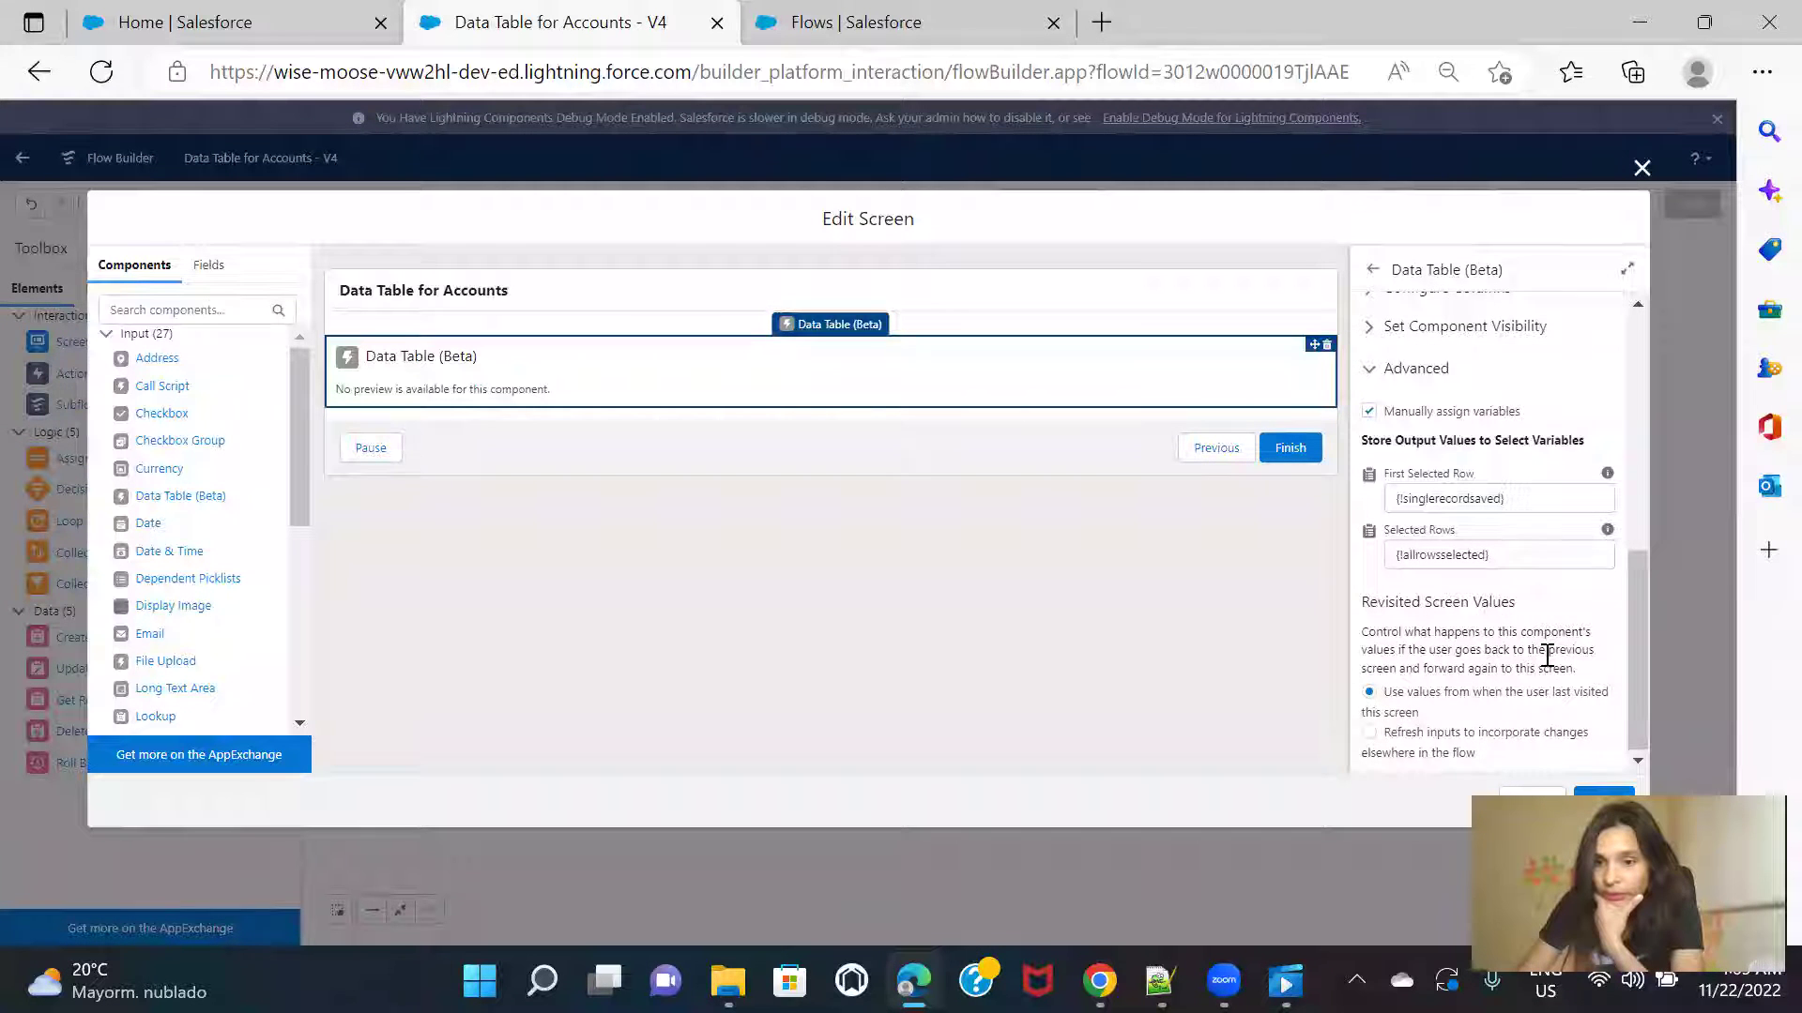
scroll(1546, 654, "up", 3)
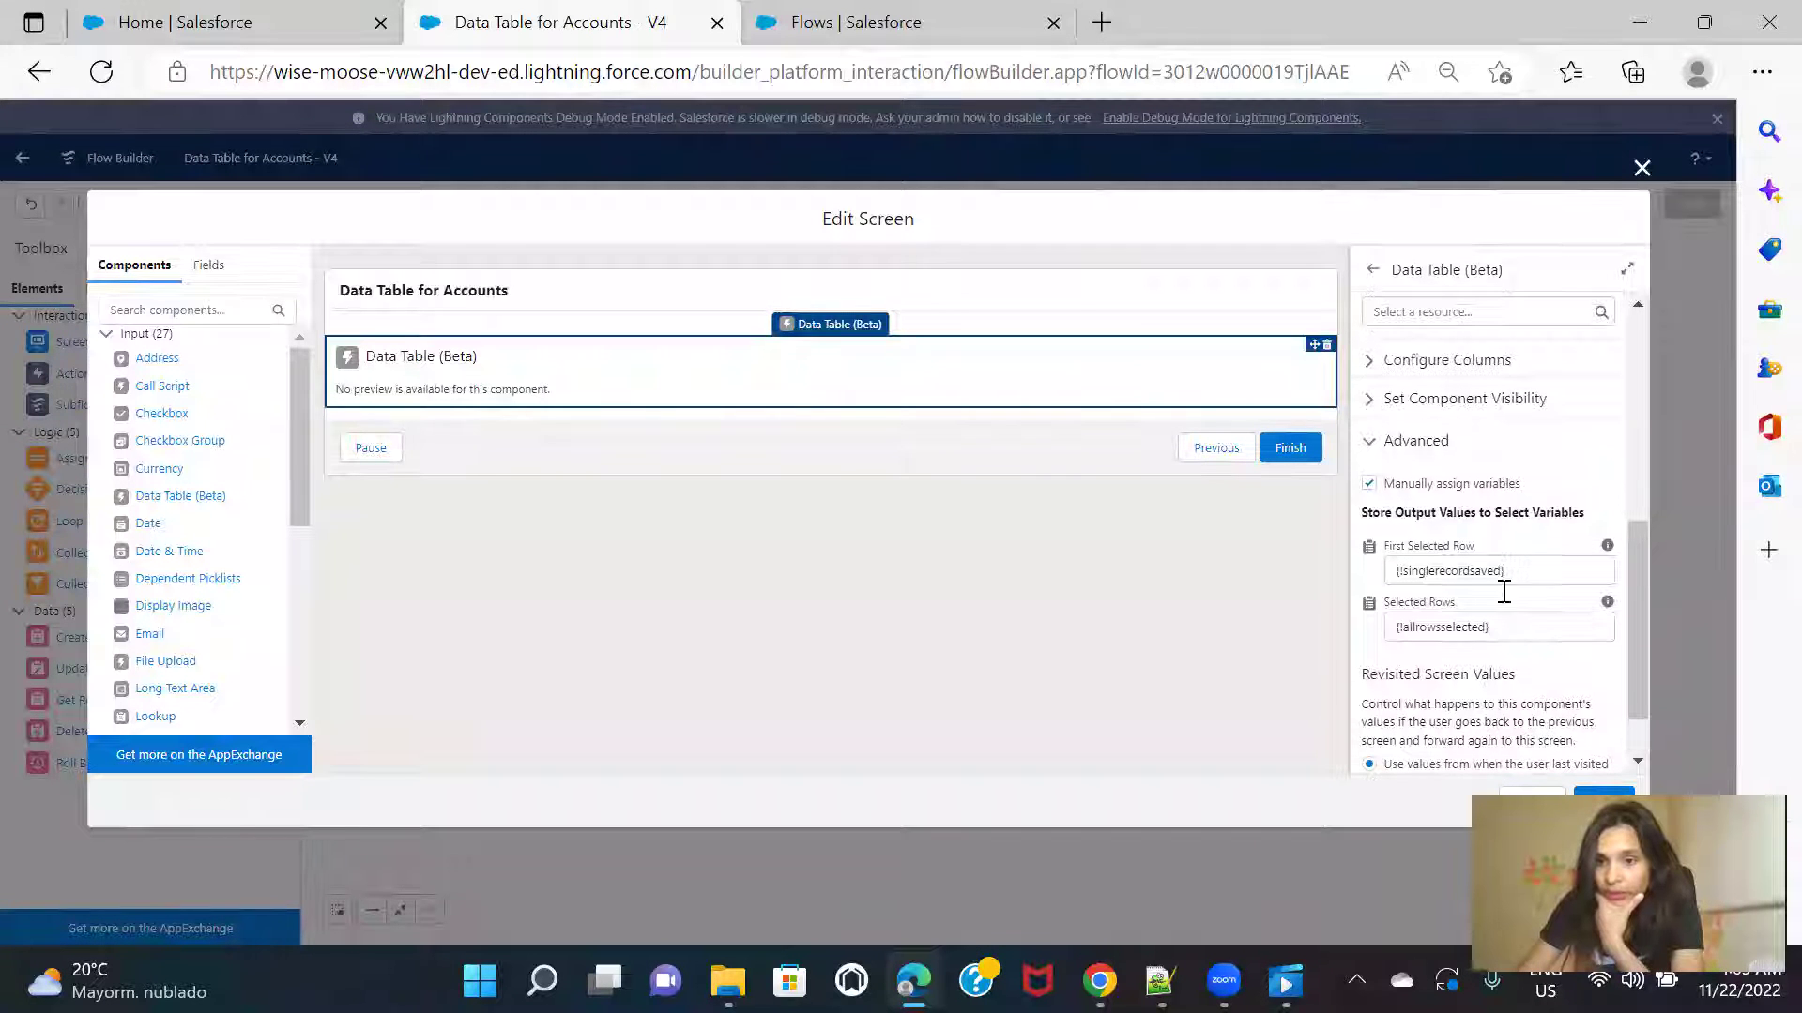
left_click(1372, 402)
left_click(1372, 401)
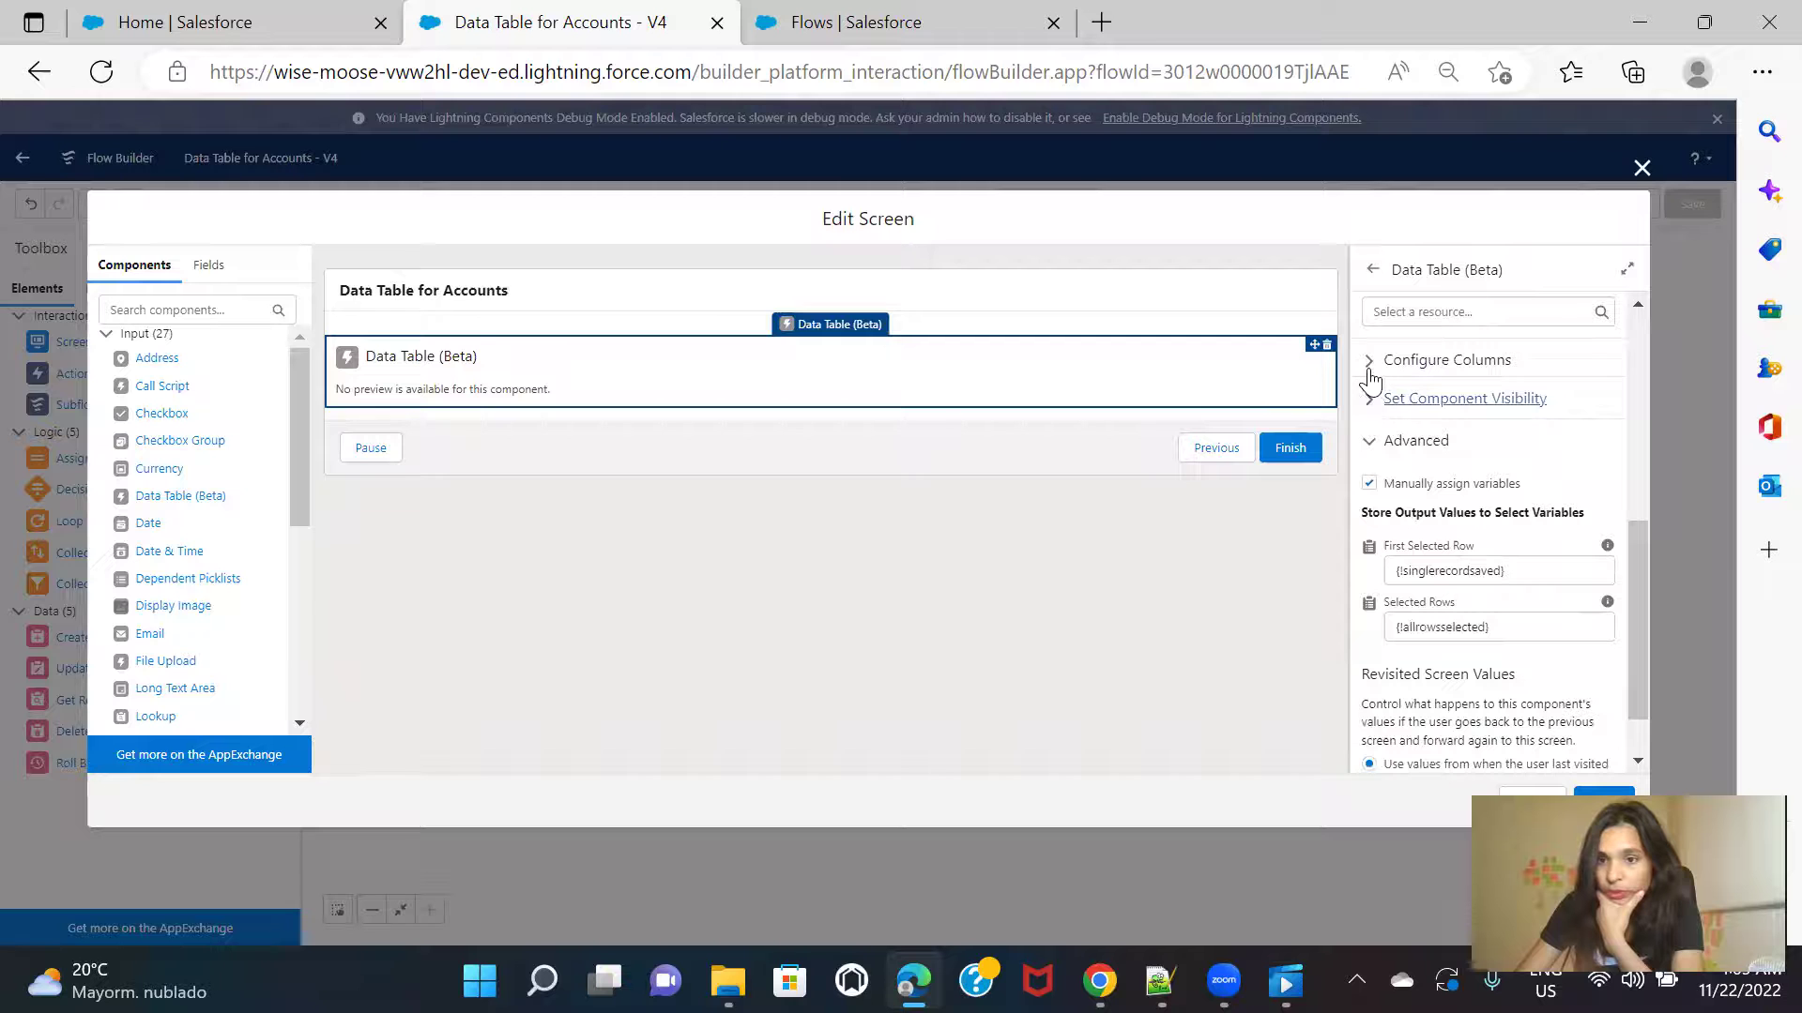
scroll(1457, 457, "up", 3)
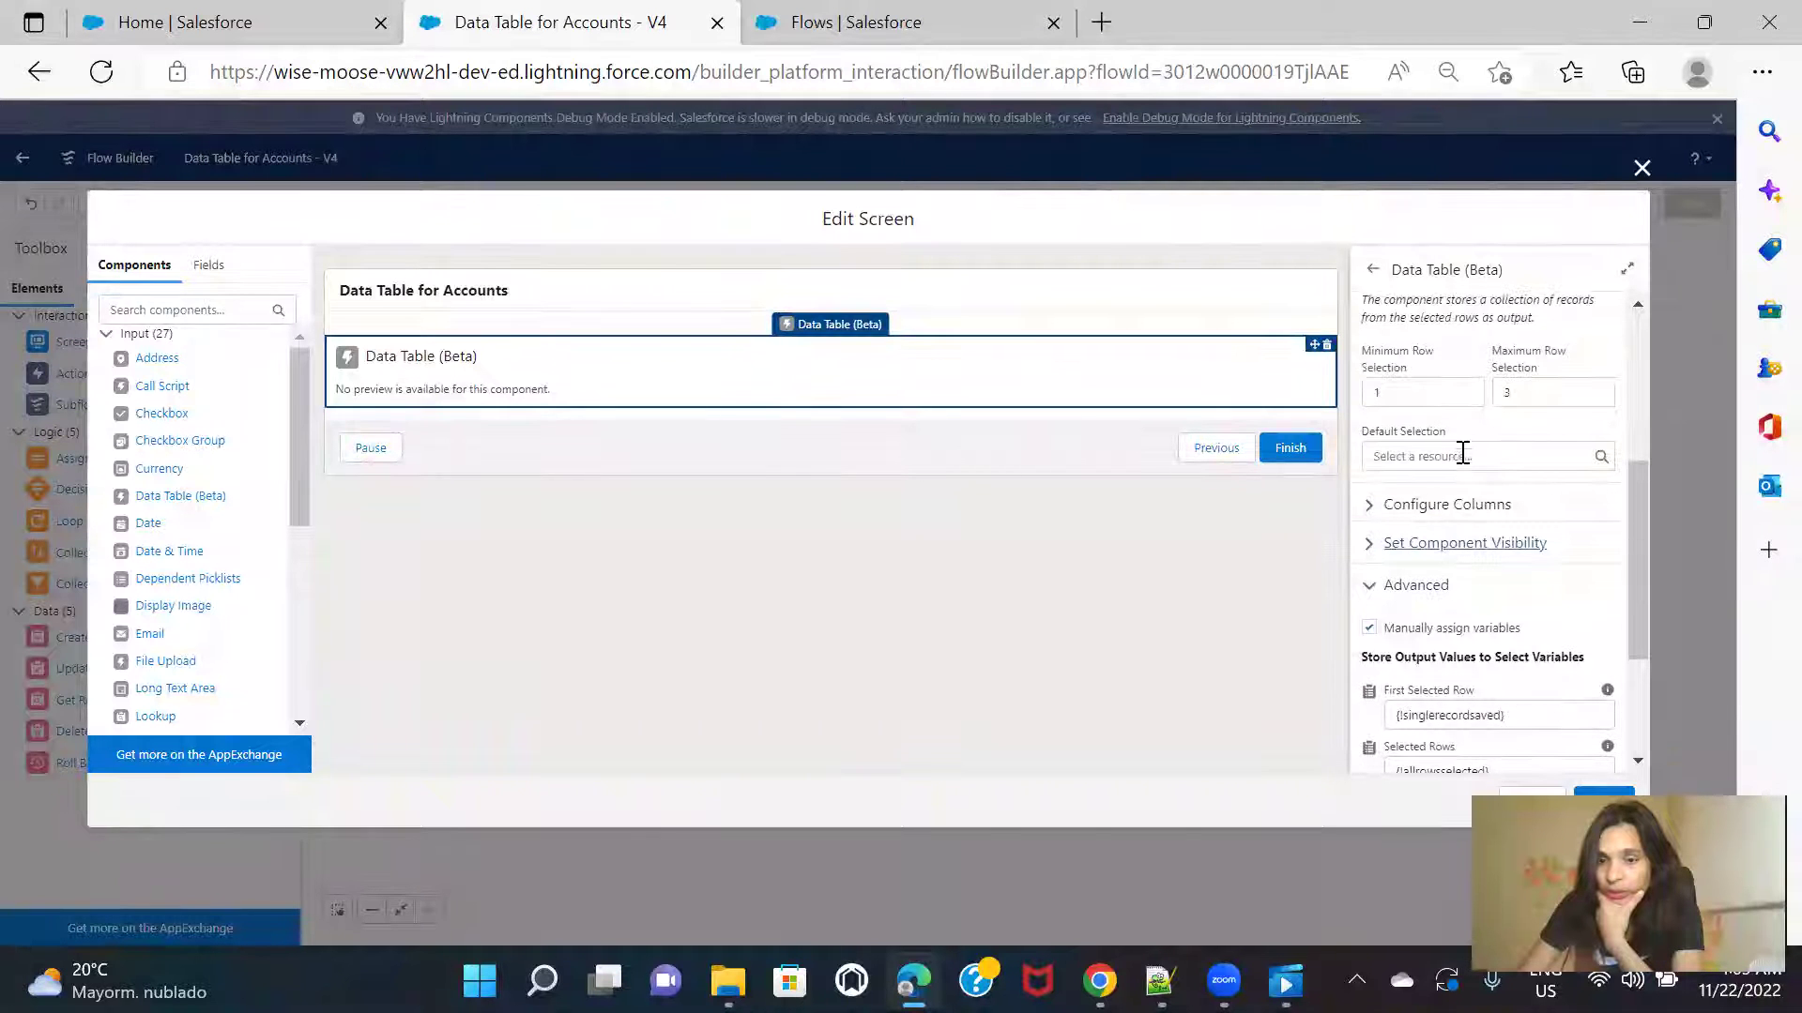
left_click(1474, 467)
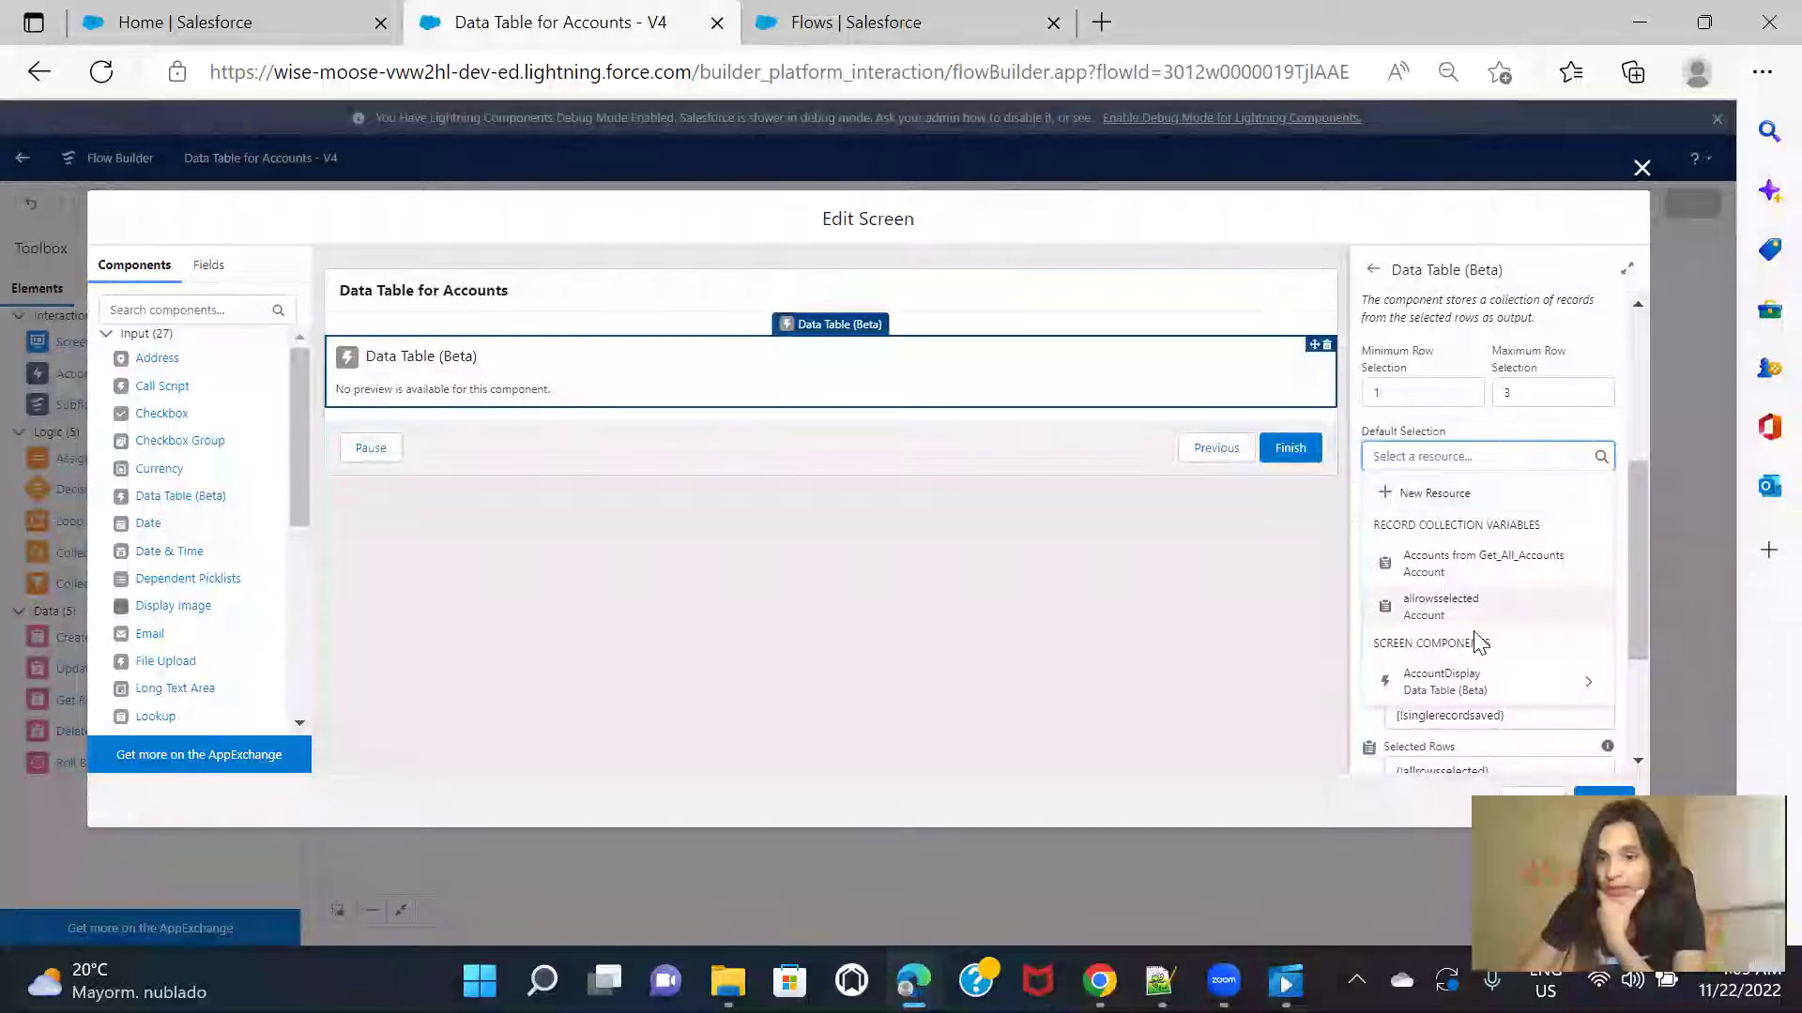
left_click(1474, 610)
scroll(1558, 540, "down", 4)
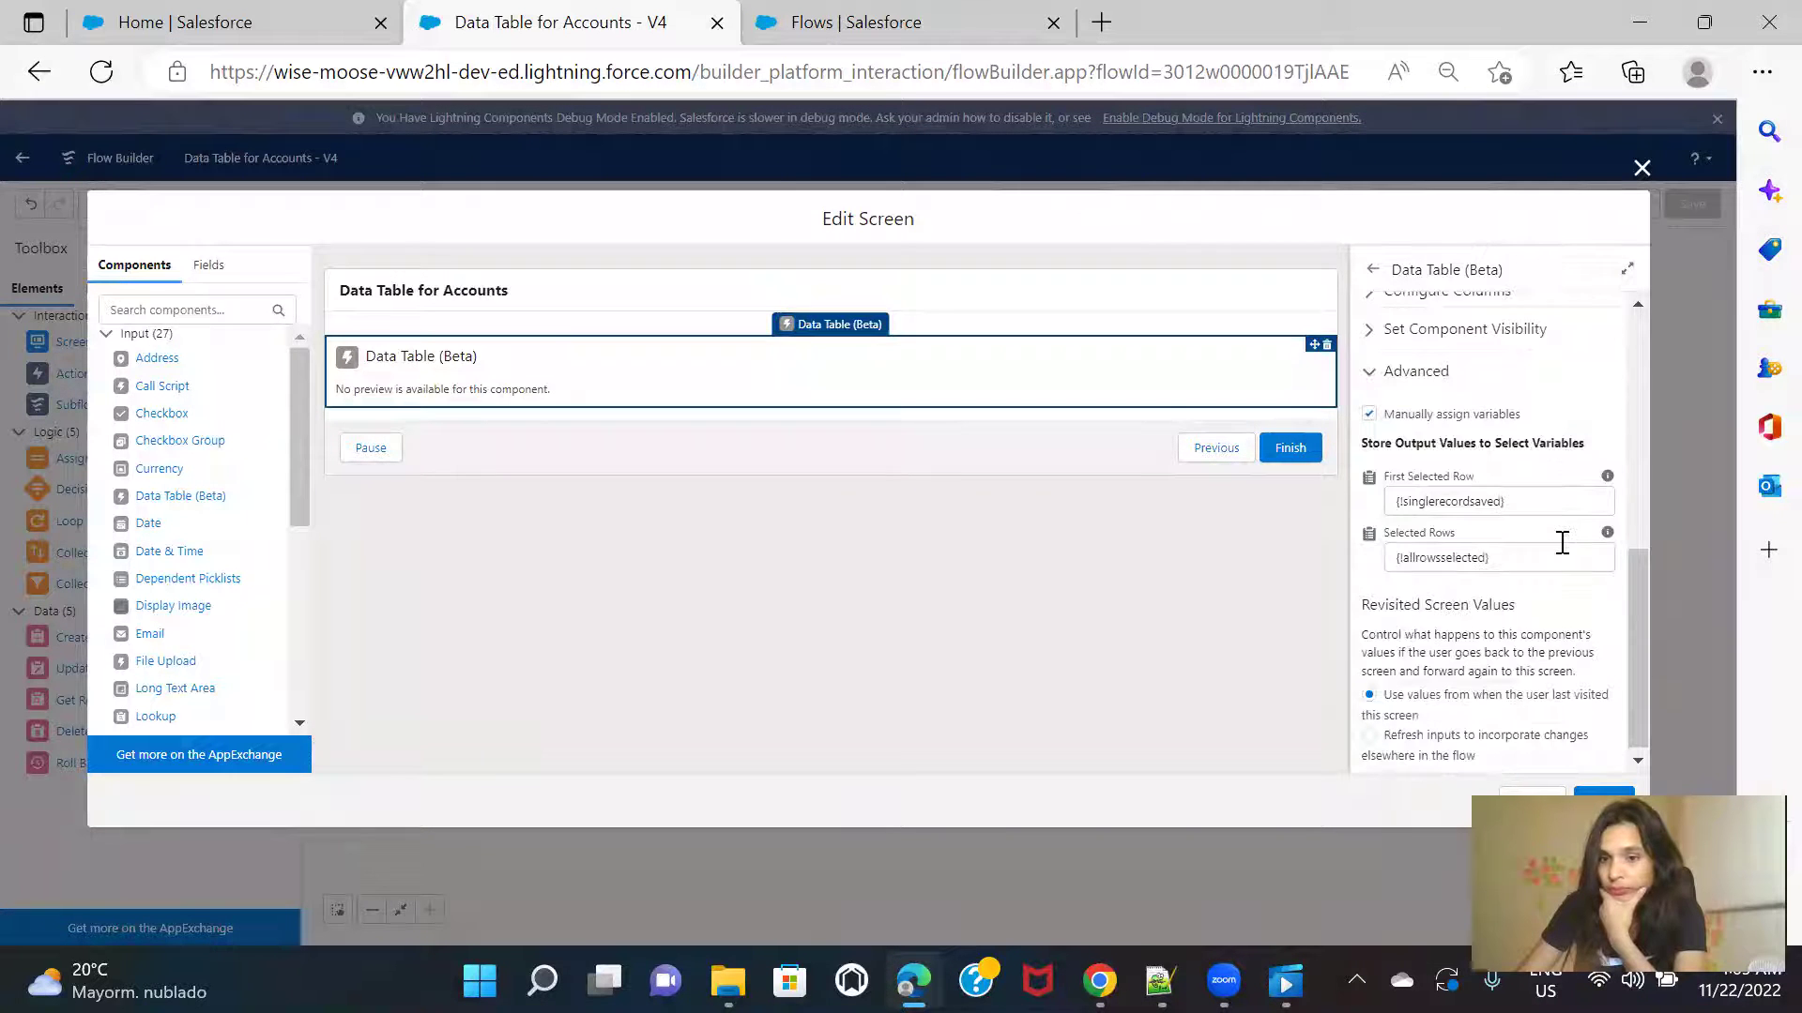
left_click(1595, 795)
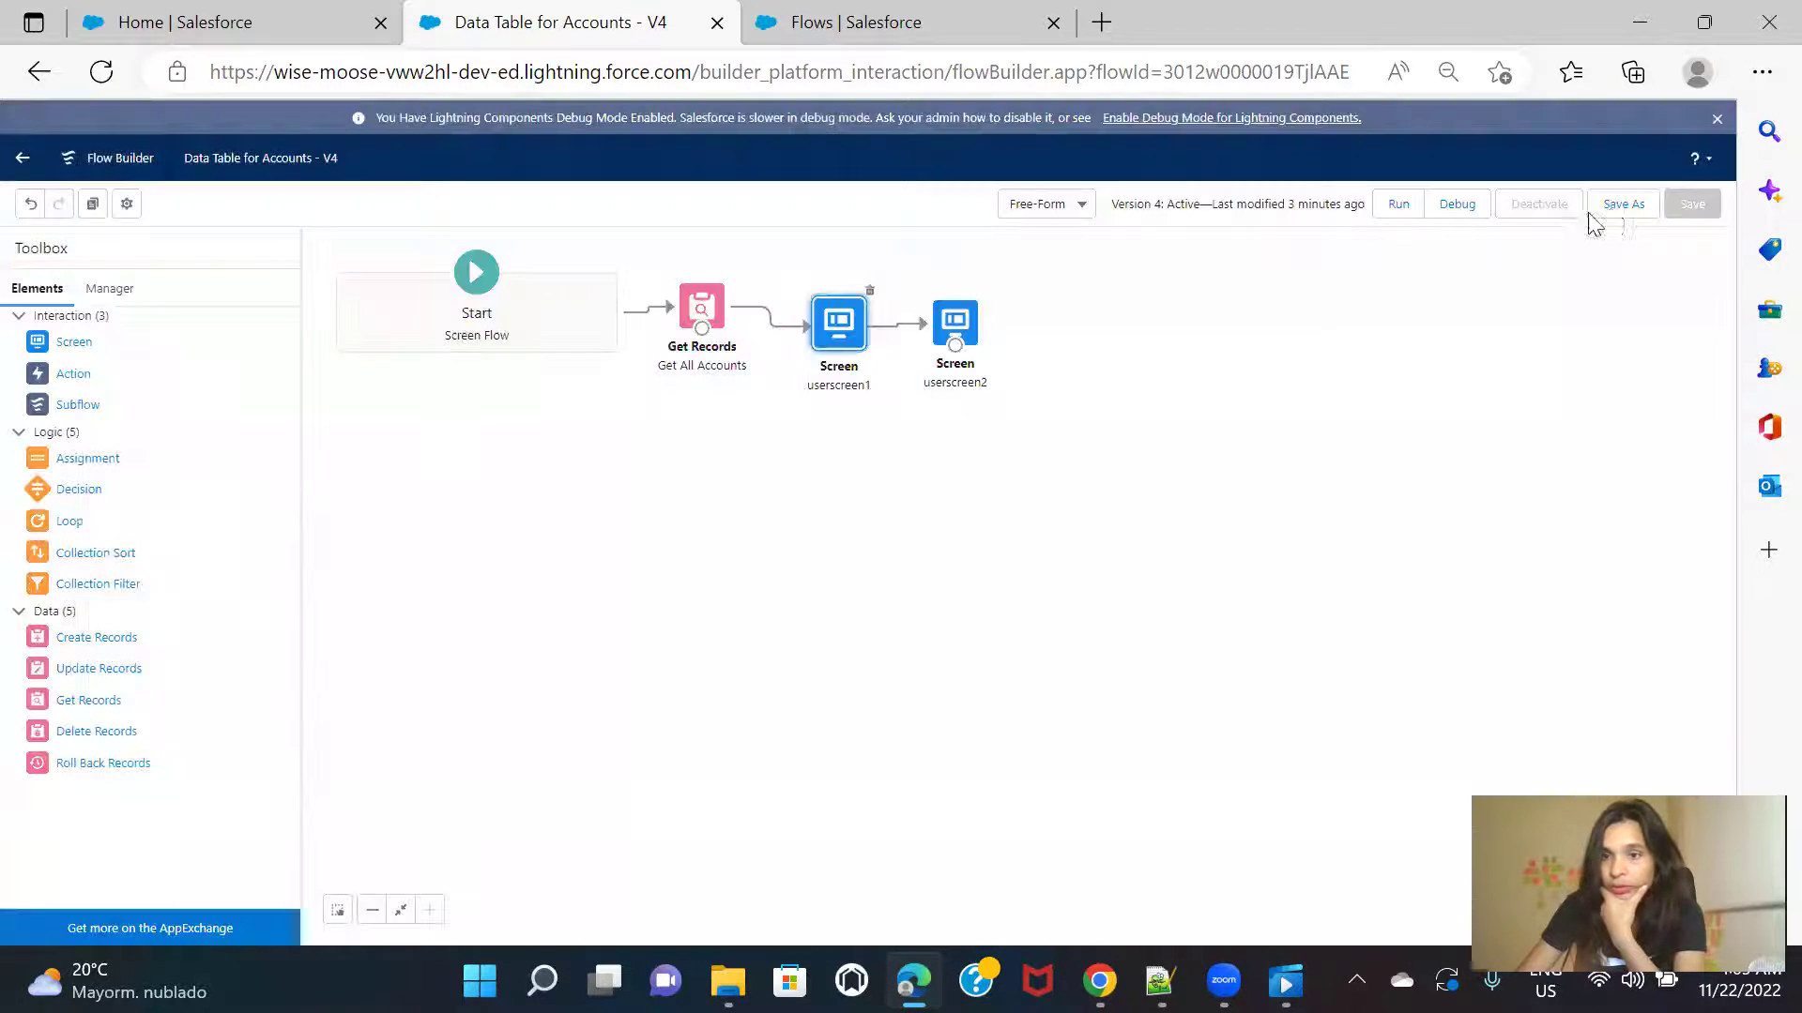
Step: Save the flow with its output variable assignments as a new version and activate it
left_click(1612, 219)
left_click(1217, 664)
left_click(1539, 203)
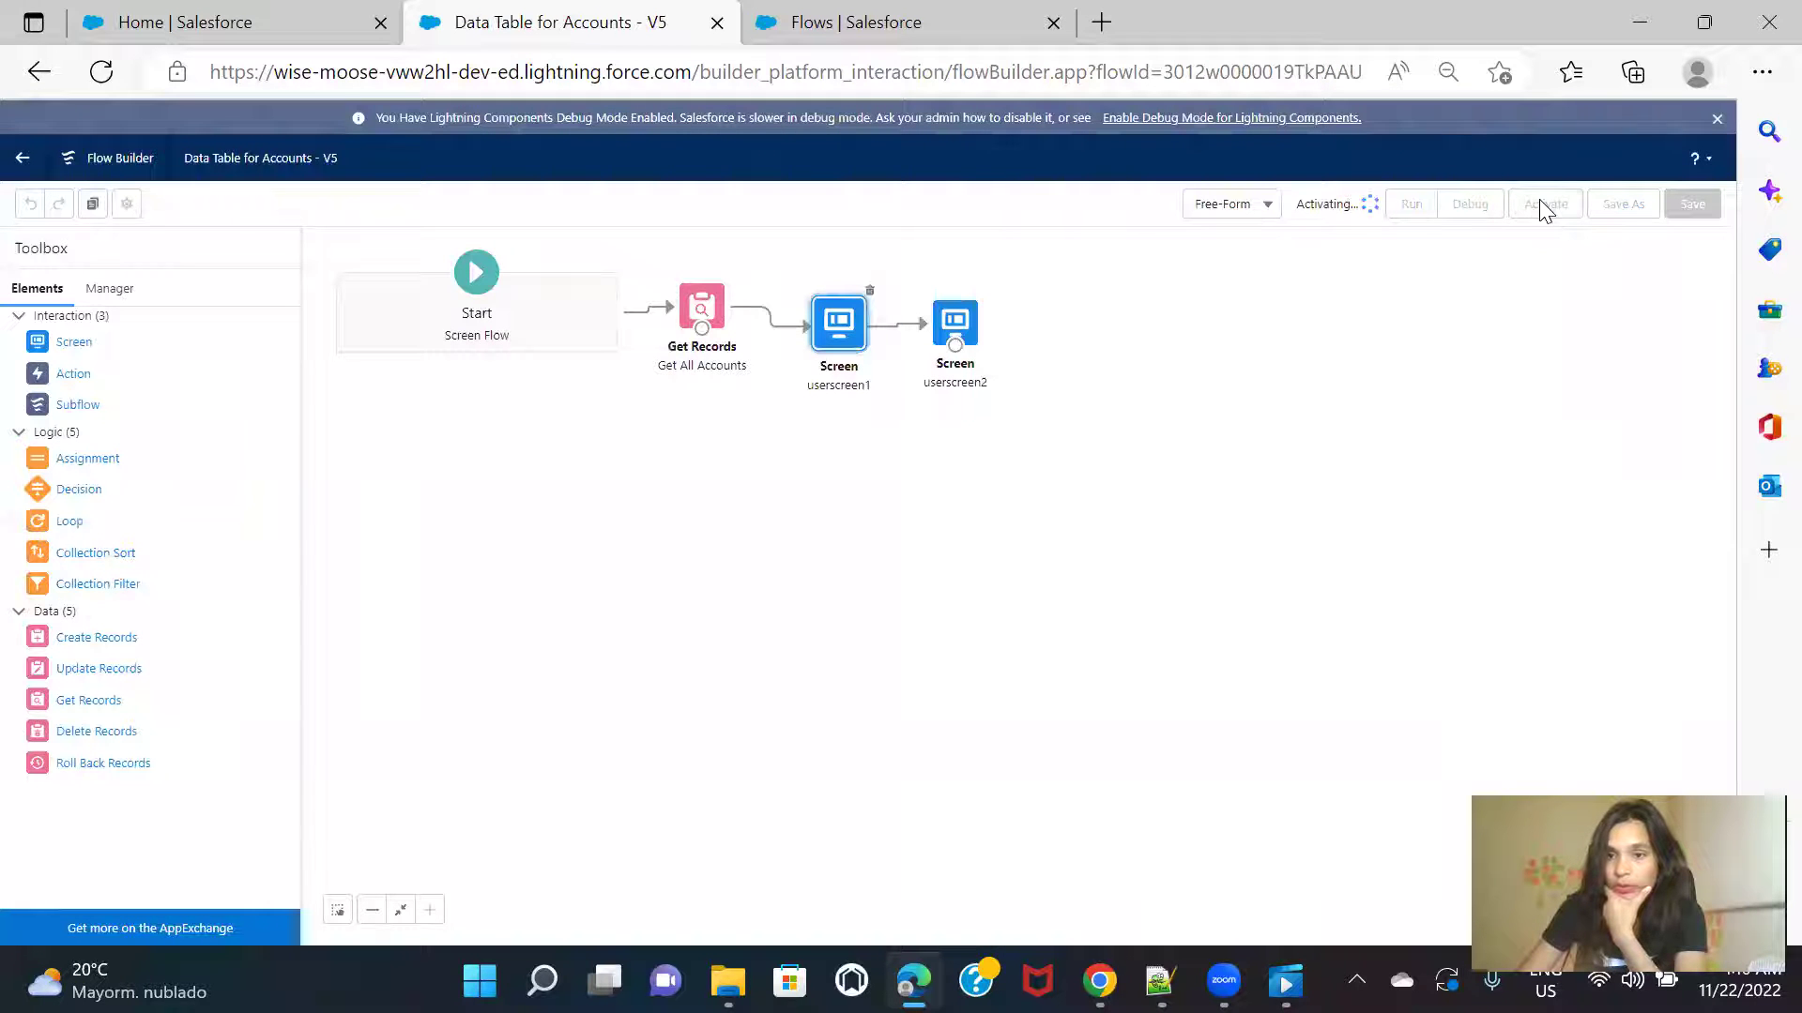
Step: Test the updated flow on the reloaded home page: select Grand Hotels & Resorts and United Oil & Gas, advance, and return to the table
left_click(192, 9)
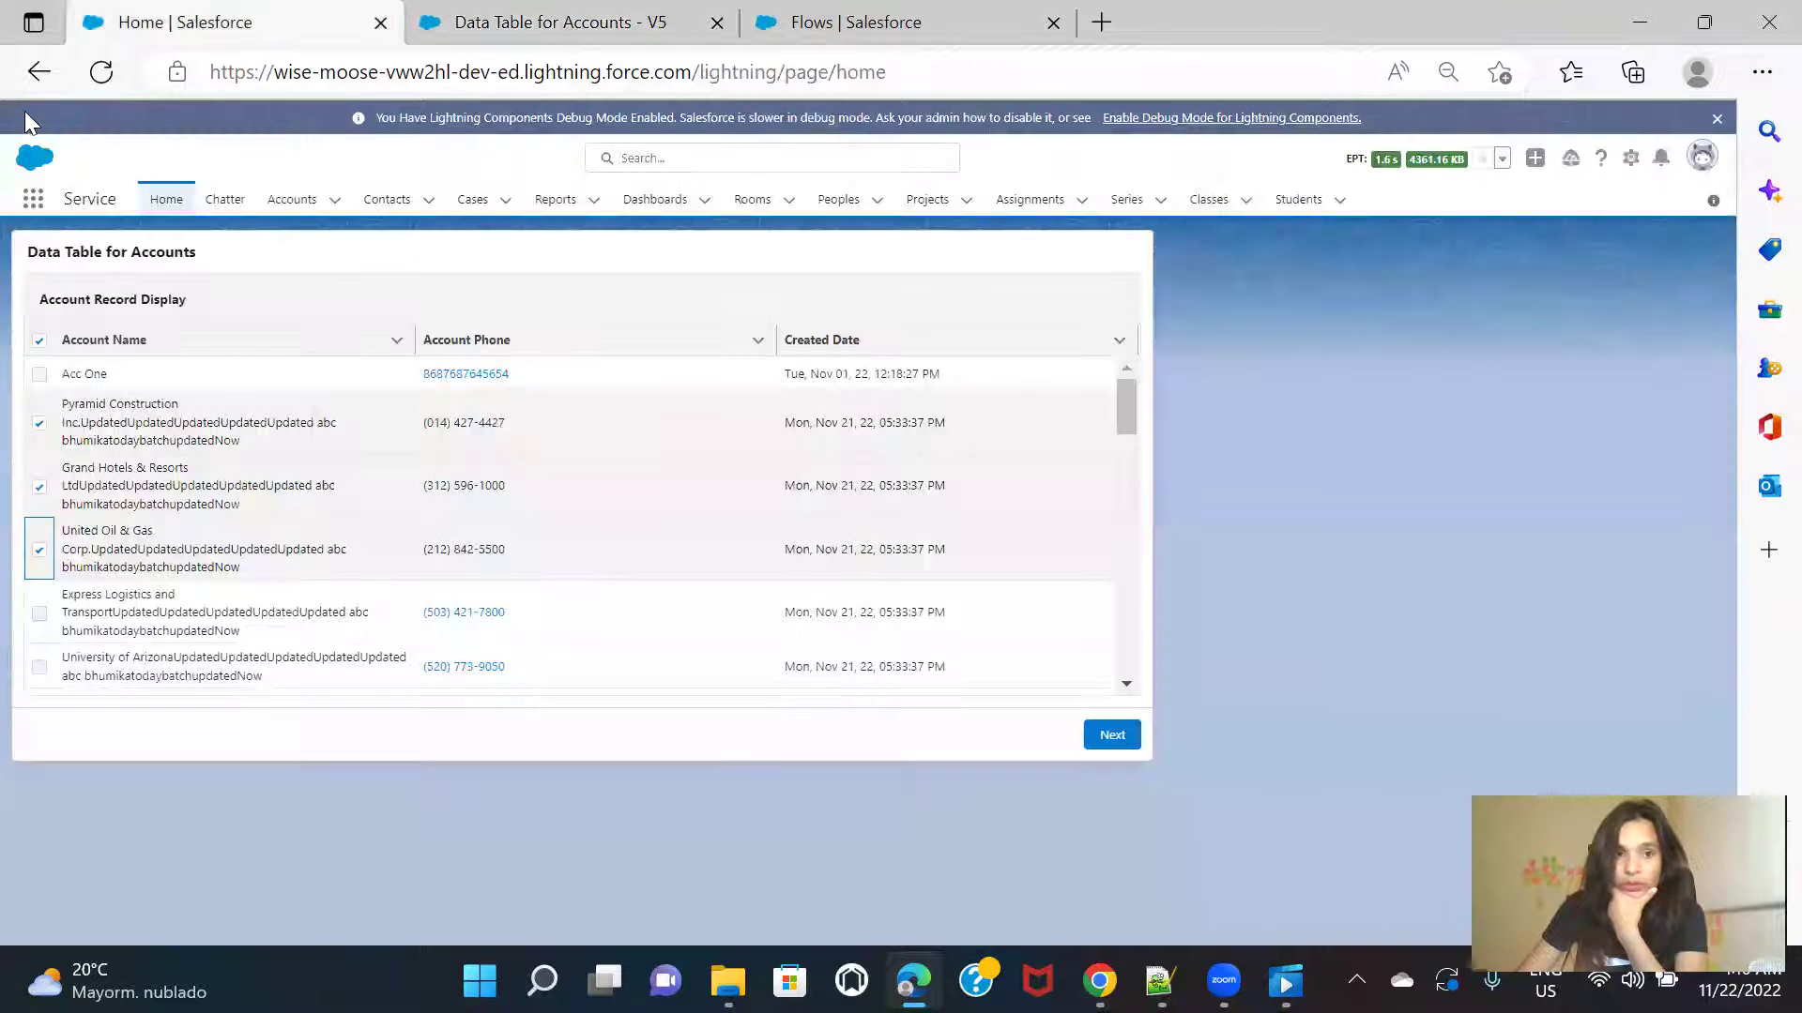
left_click(115, 71)
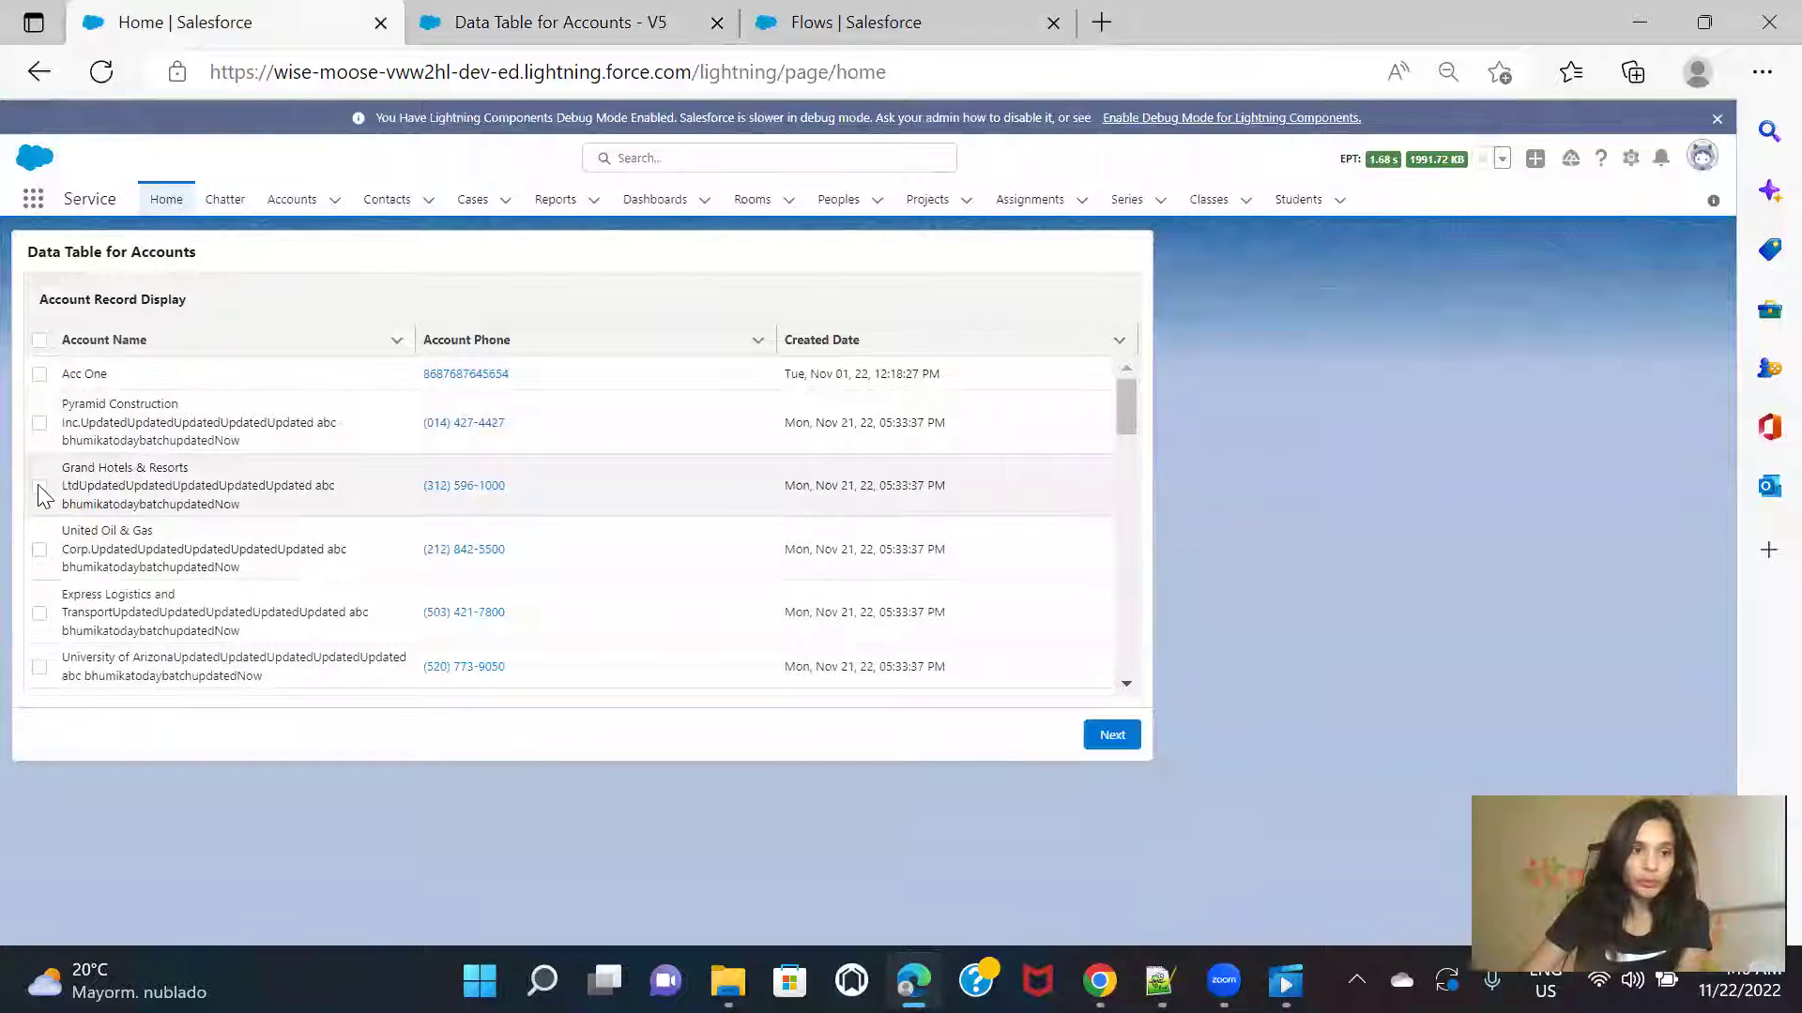
left_click(40, 488)
left_click(39, 550)
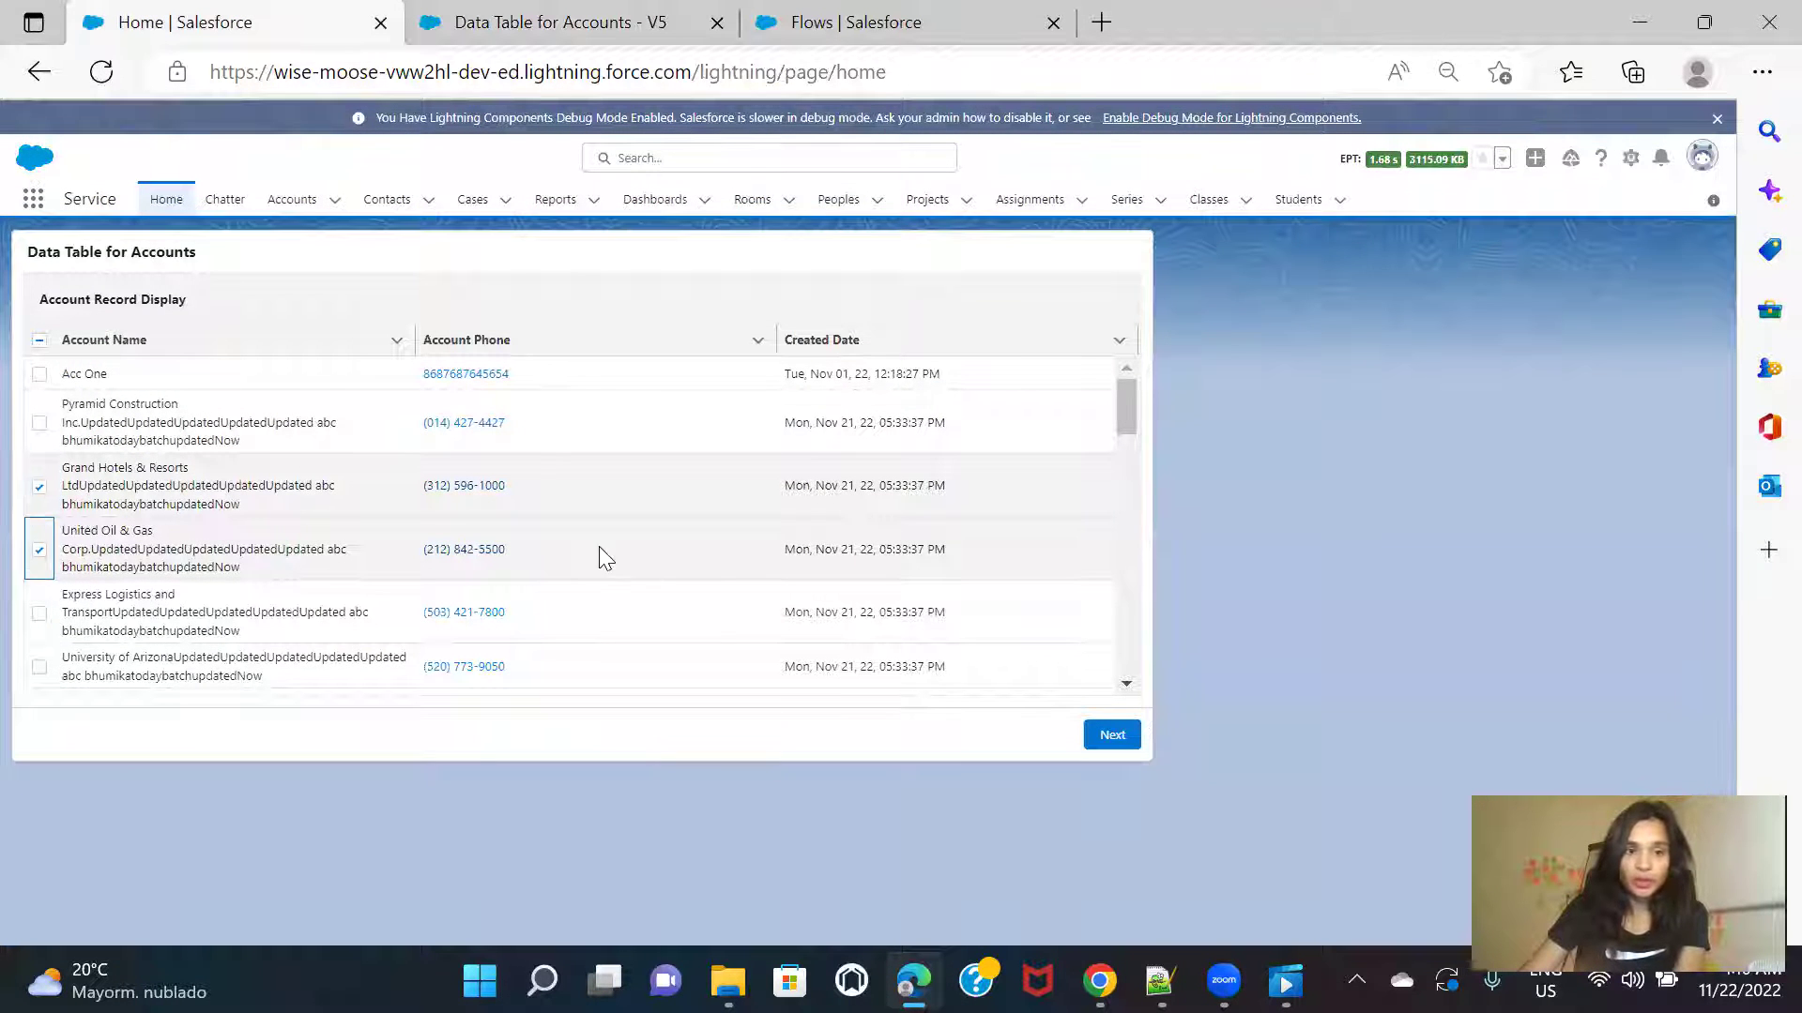
left_click(1094, 735)
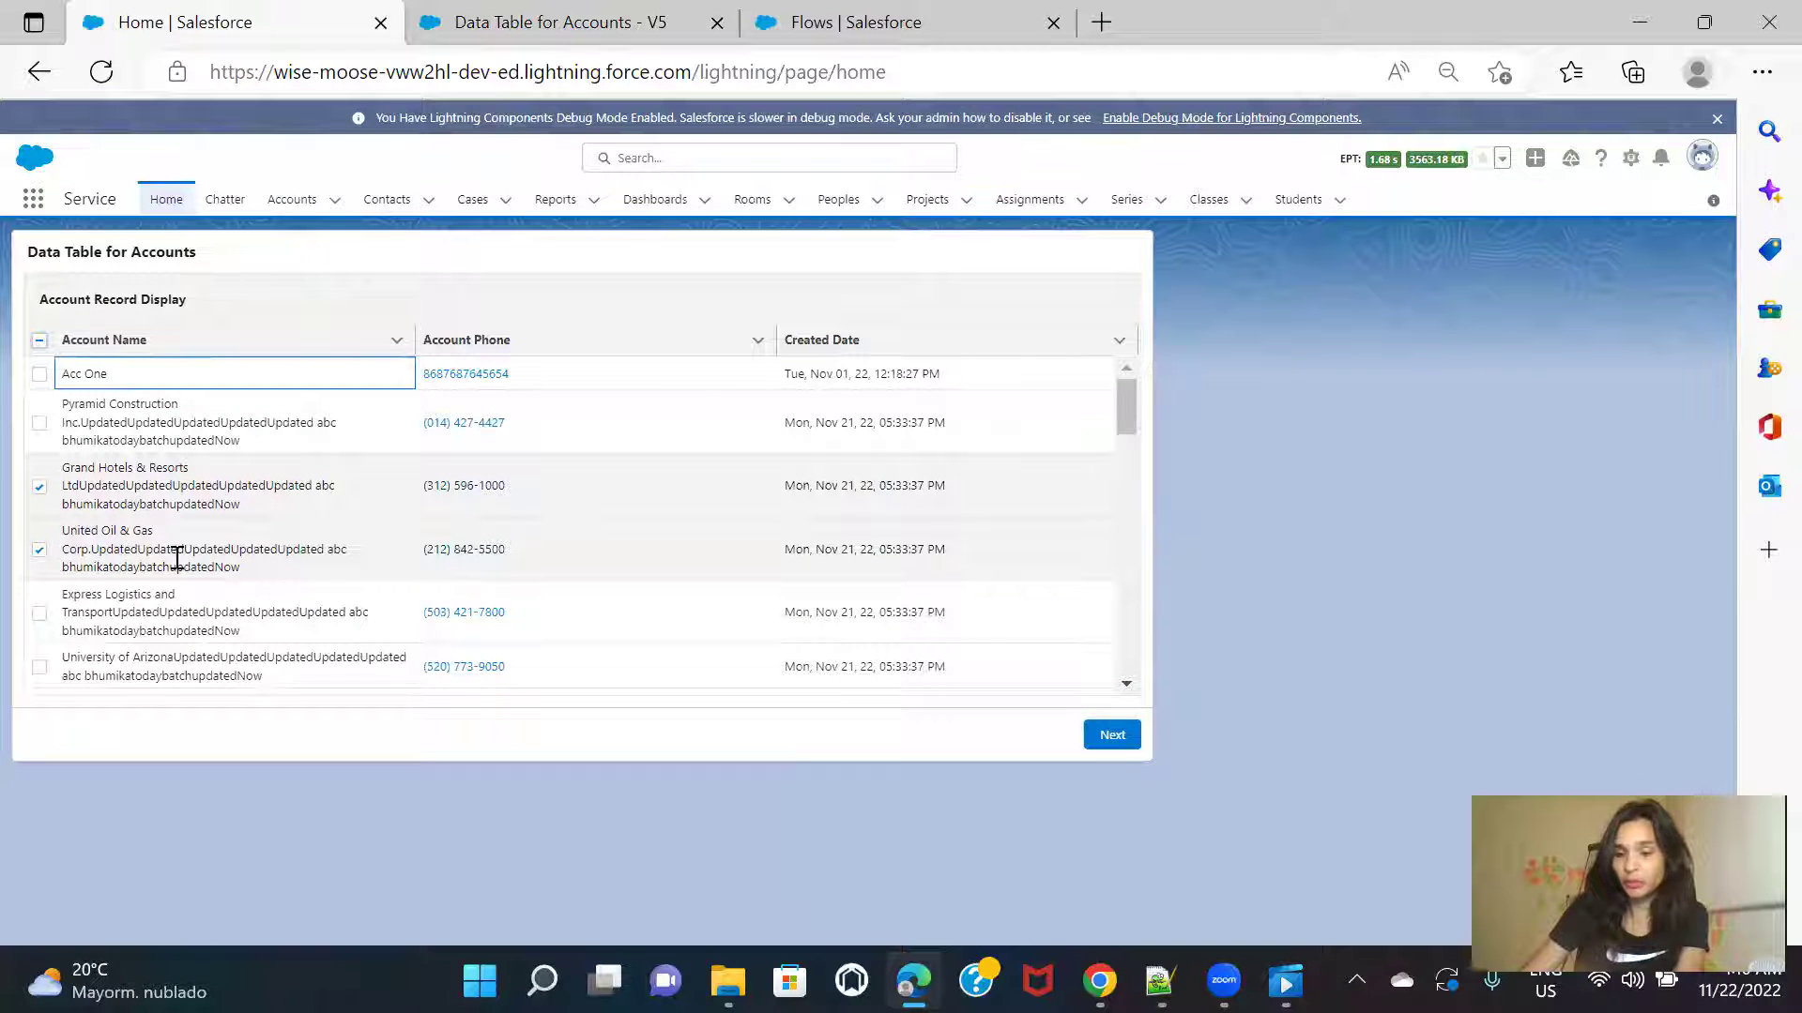
Step: Set userscreen1's Data Table to refresh inputs to incorporate changes elsewhere in the flow when the screen is revisited, and apply the change
left_click(563, 23)
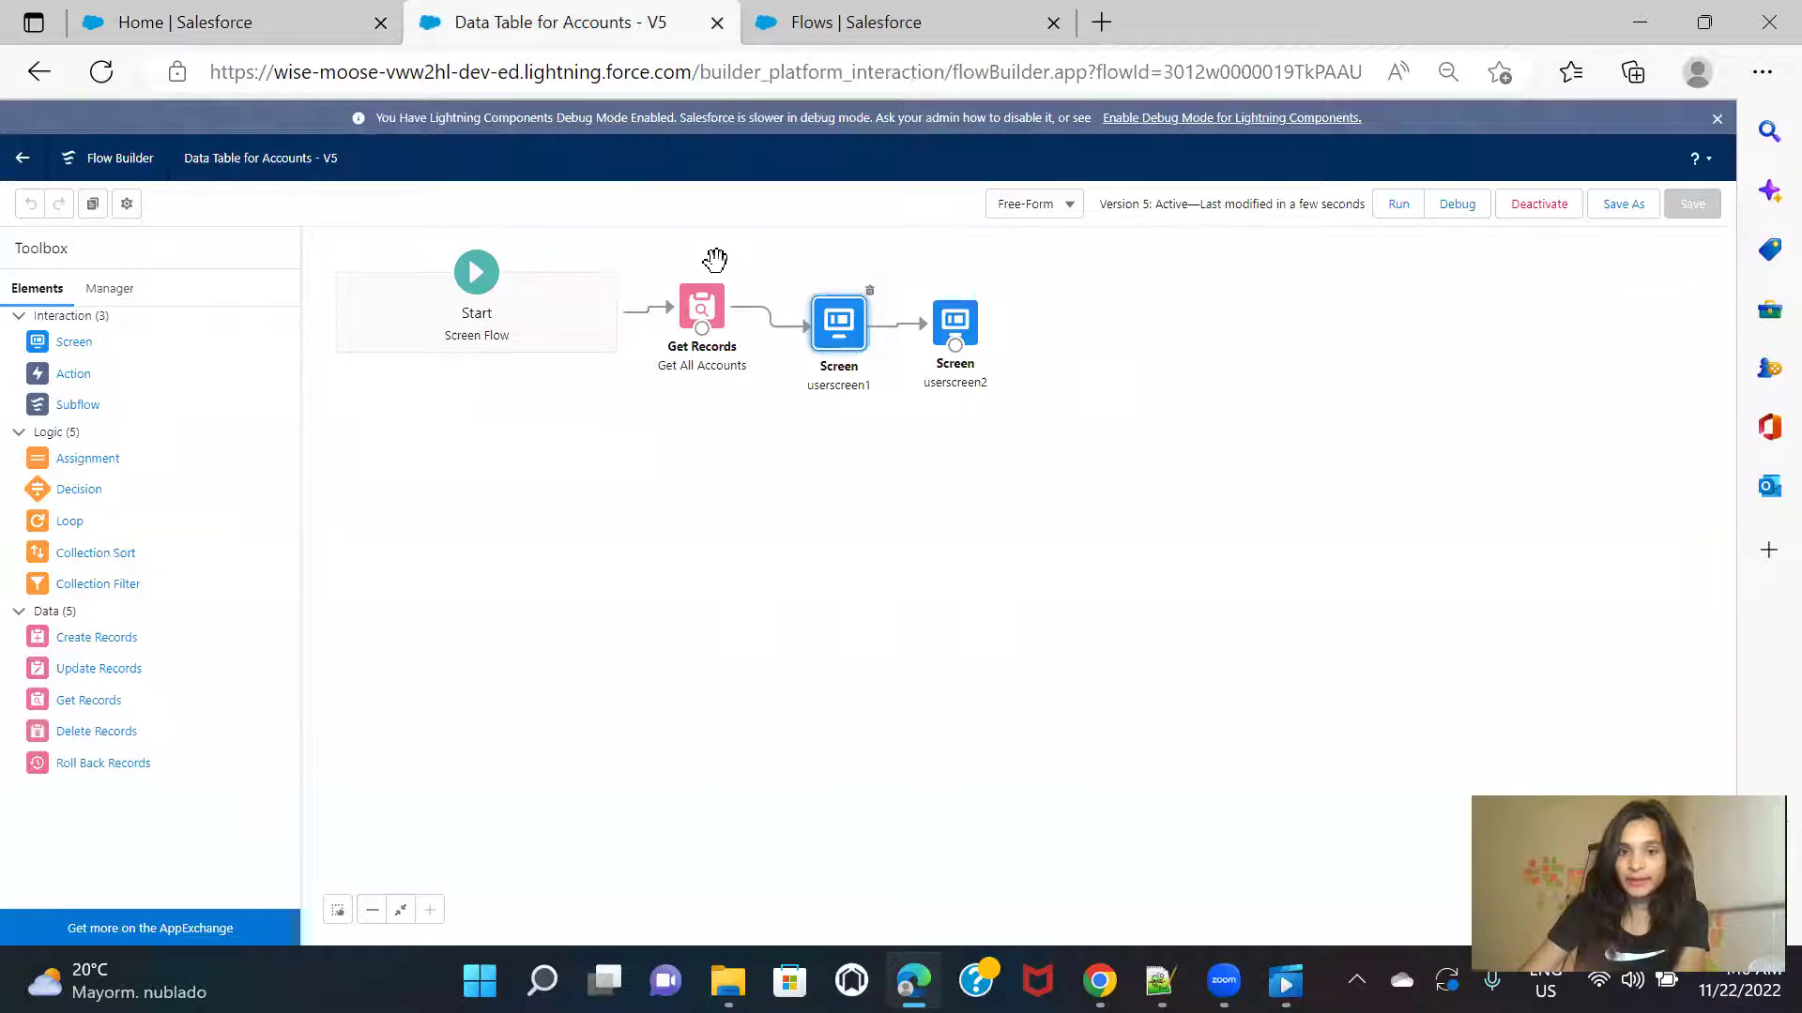
double_click(842, 338)
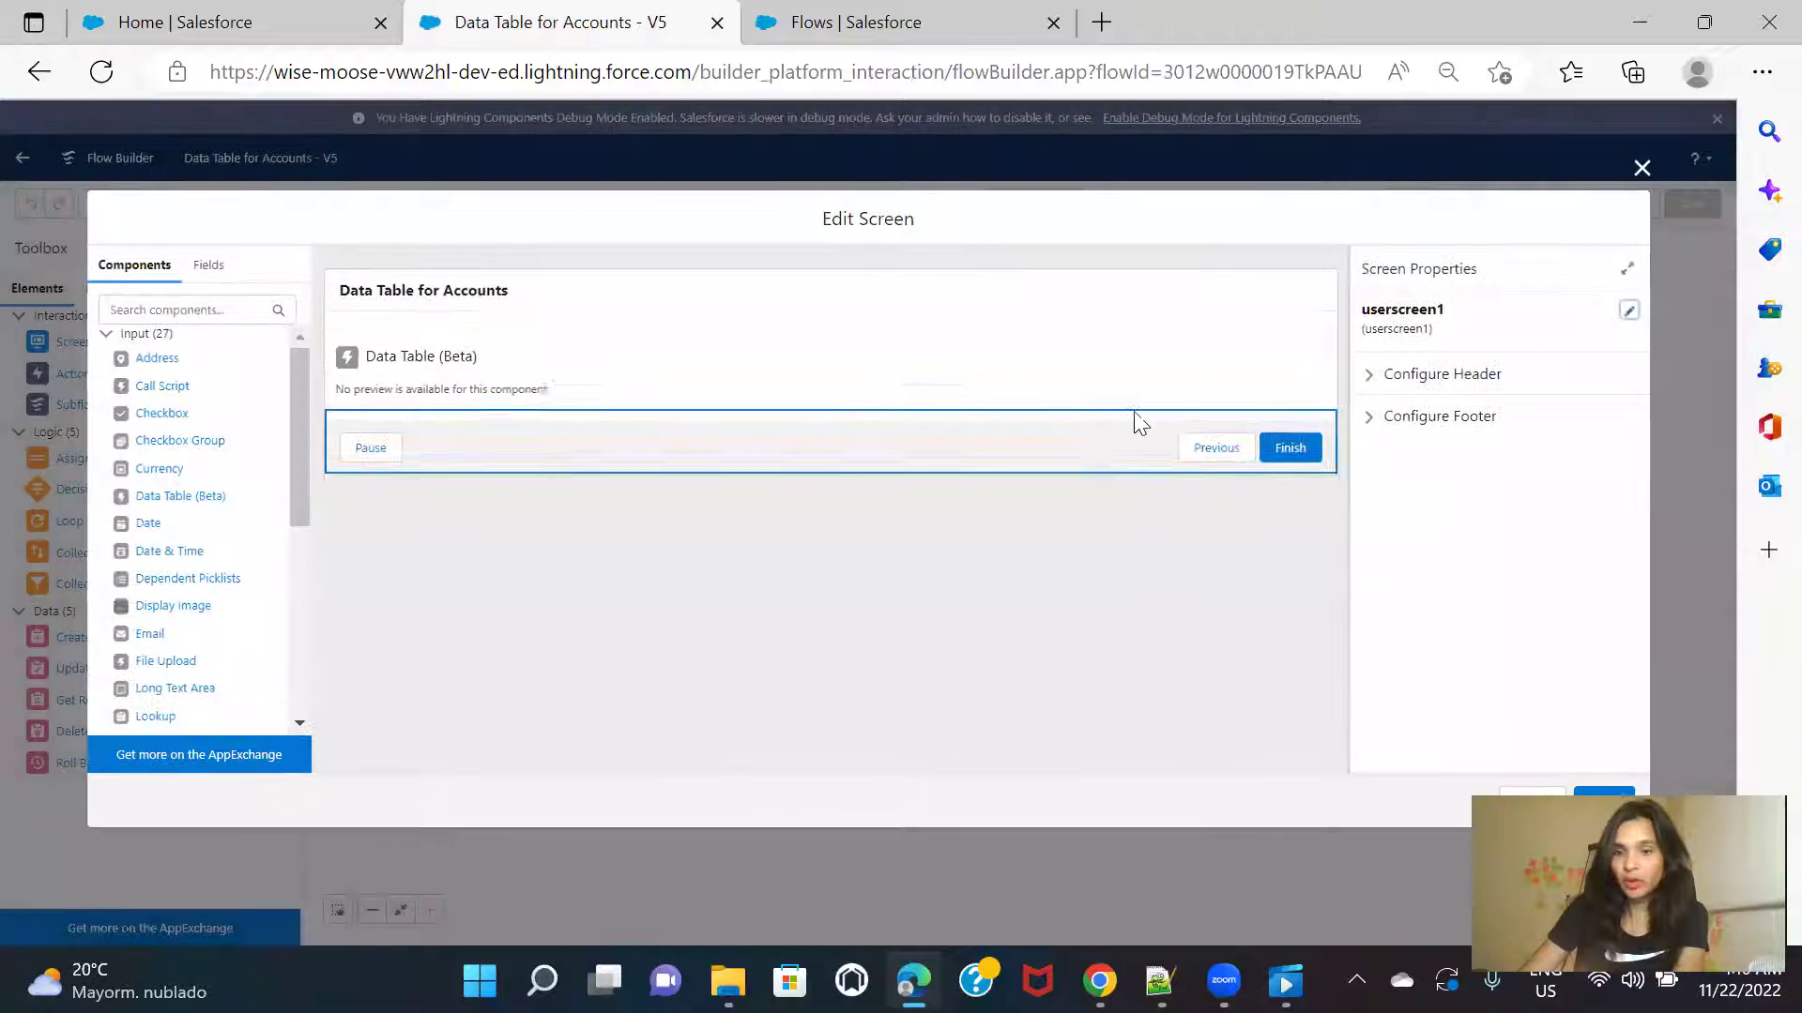
left_click(1003, 377)
scroll(1610, 505, "down", 3)
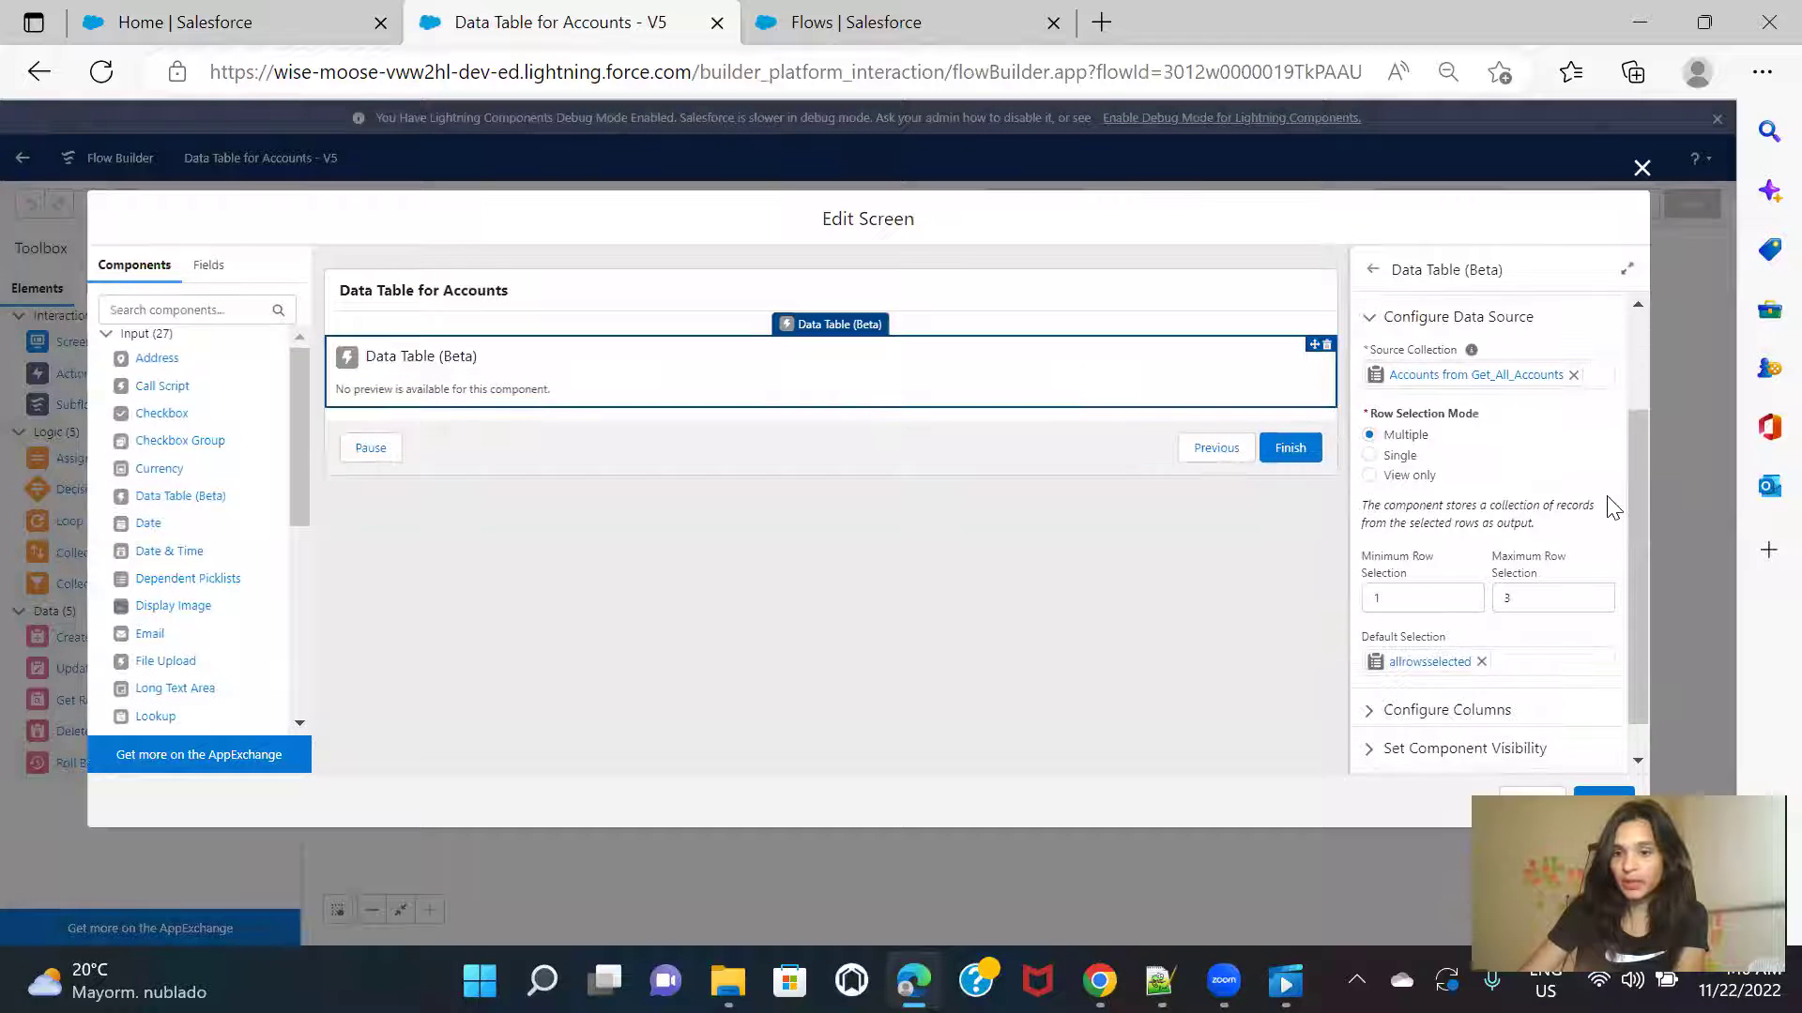
left_click(1398, 752)
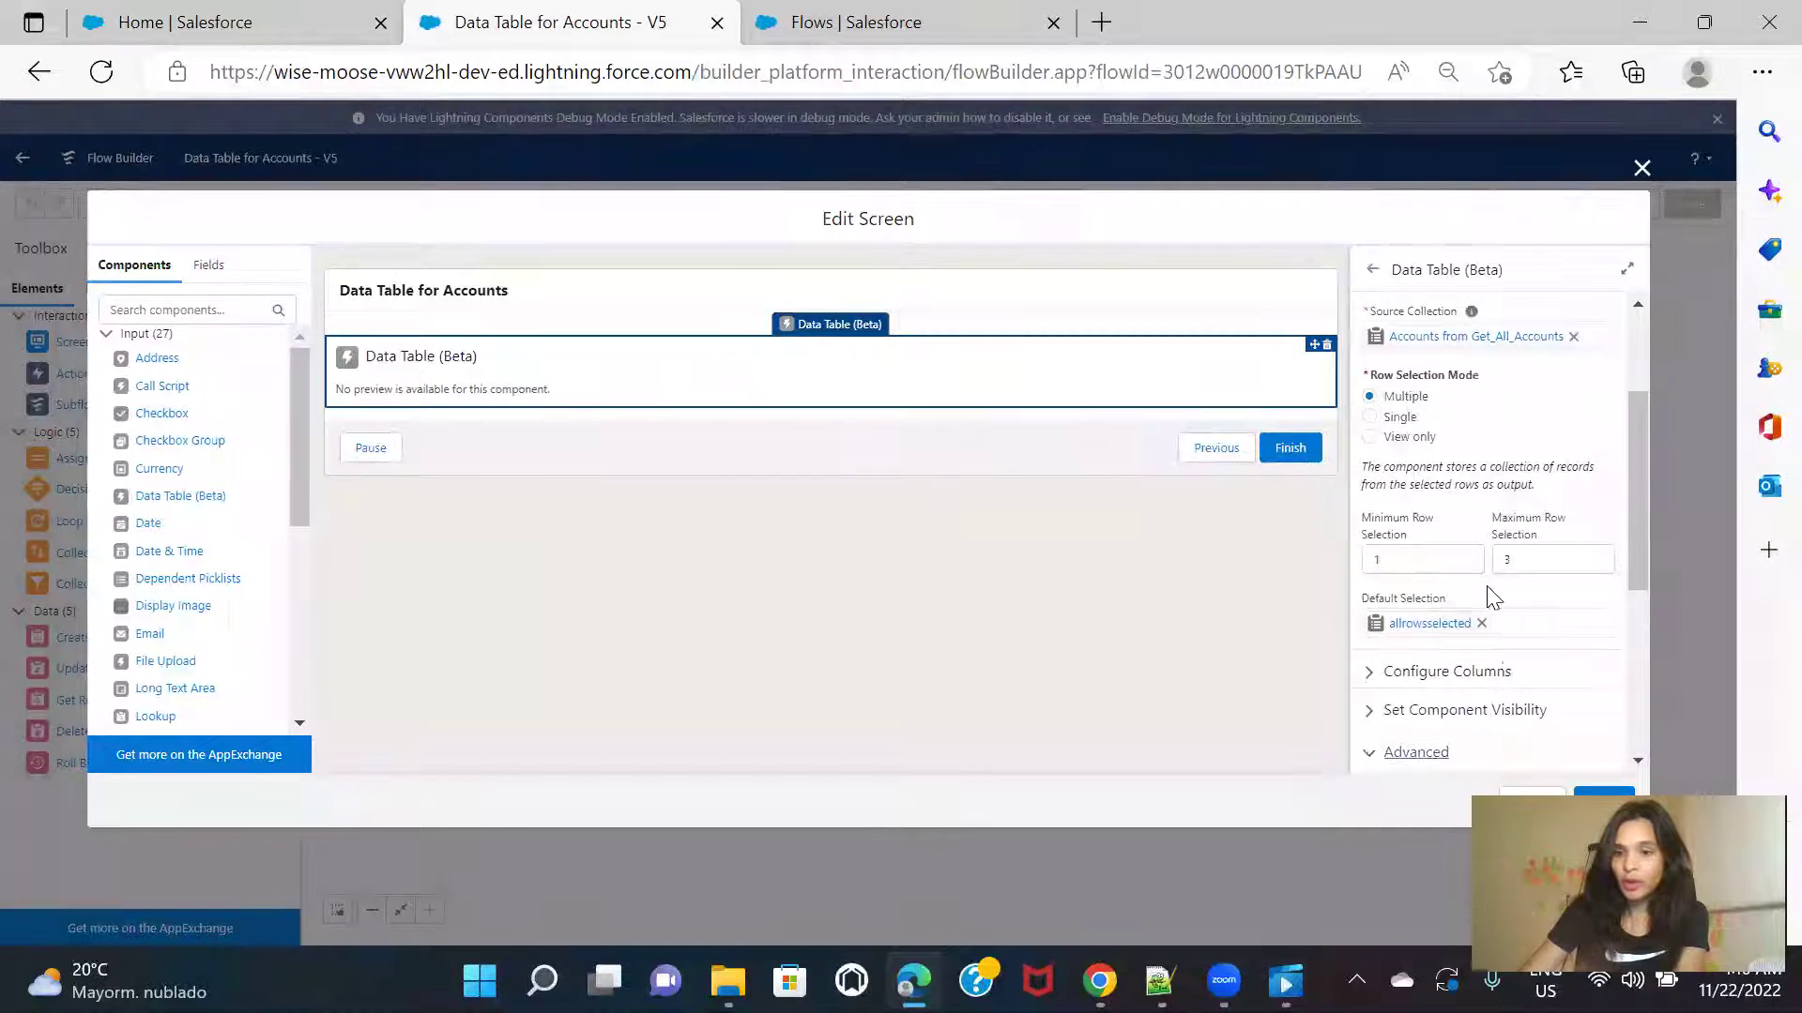
scroll(1486, 585, "down", 4)
scroll(1490, 591, "down", 1)
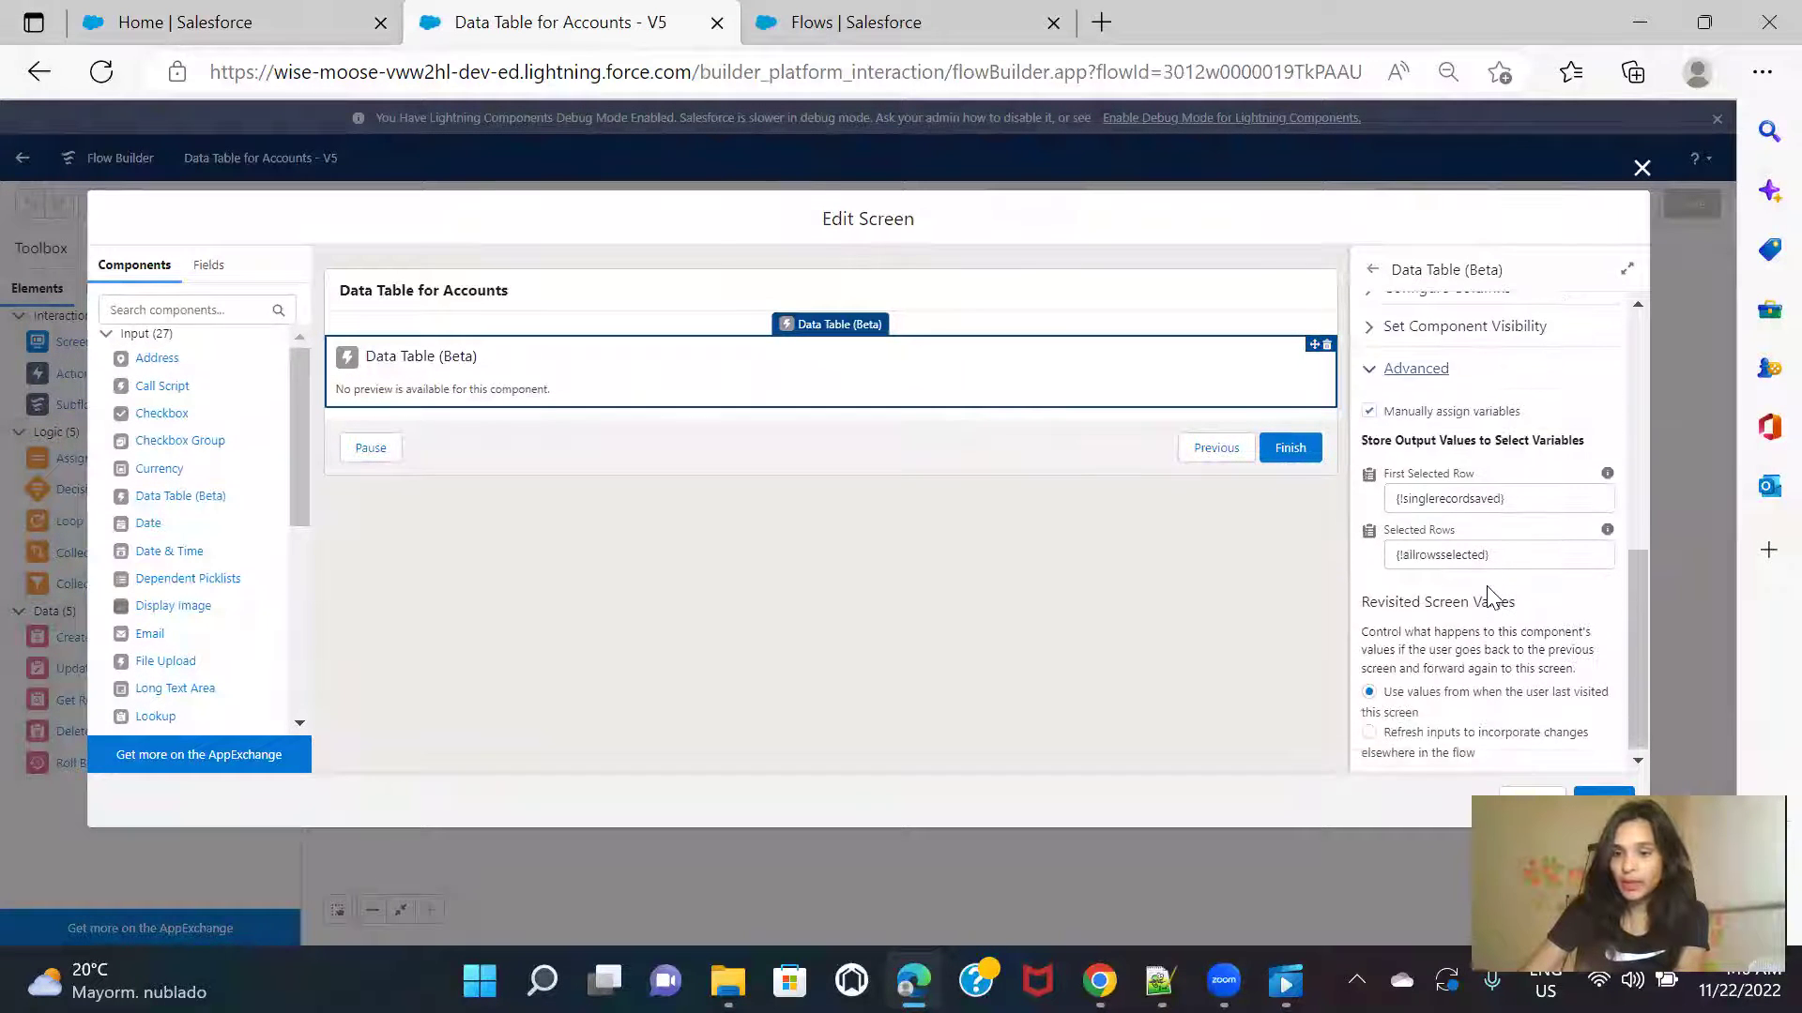
left_click(1395, 744)
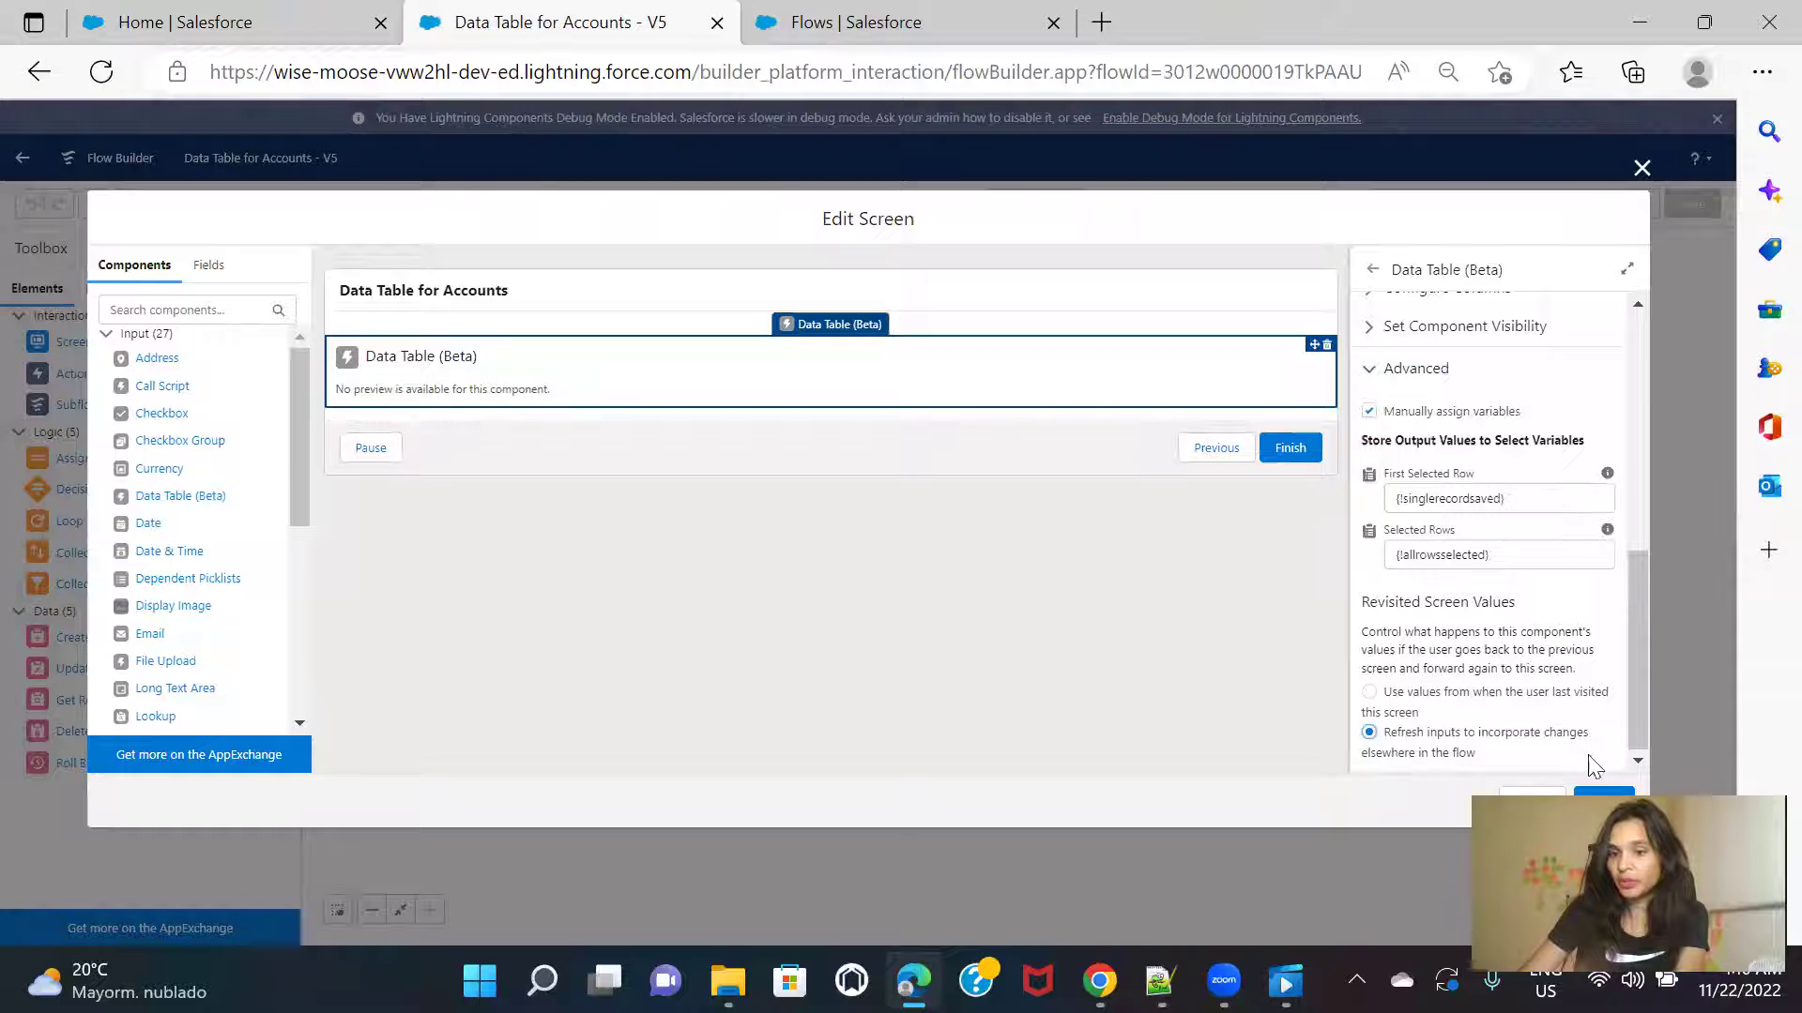
left_click(1607, 799)
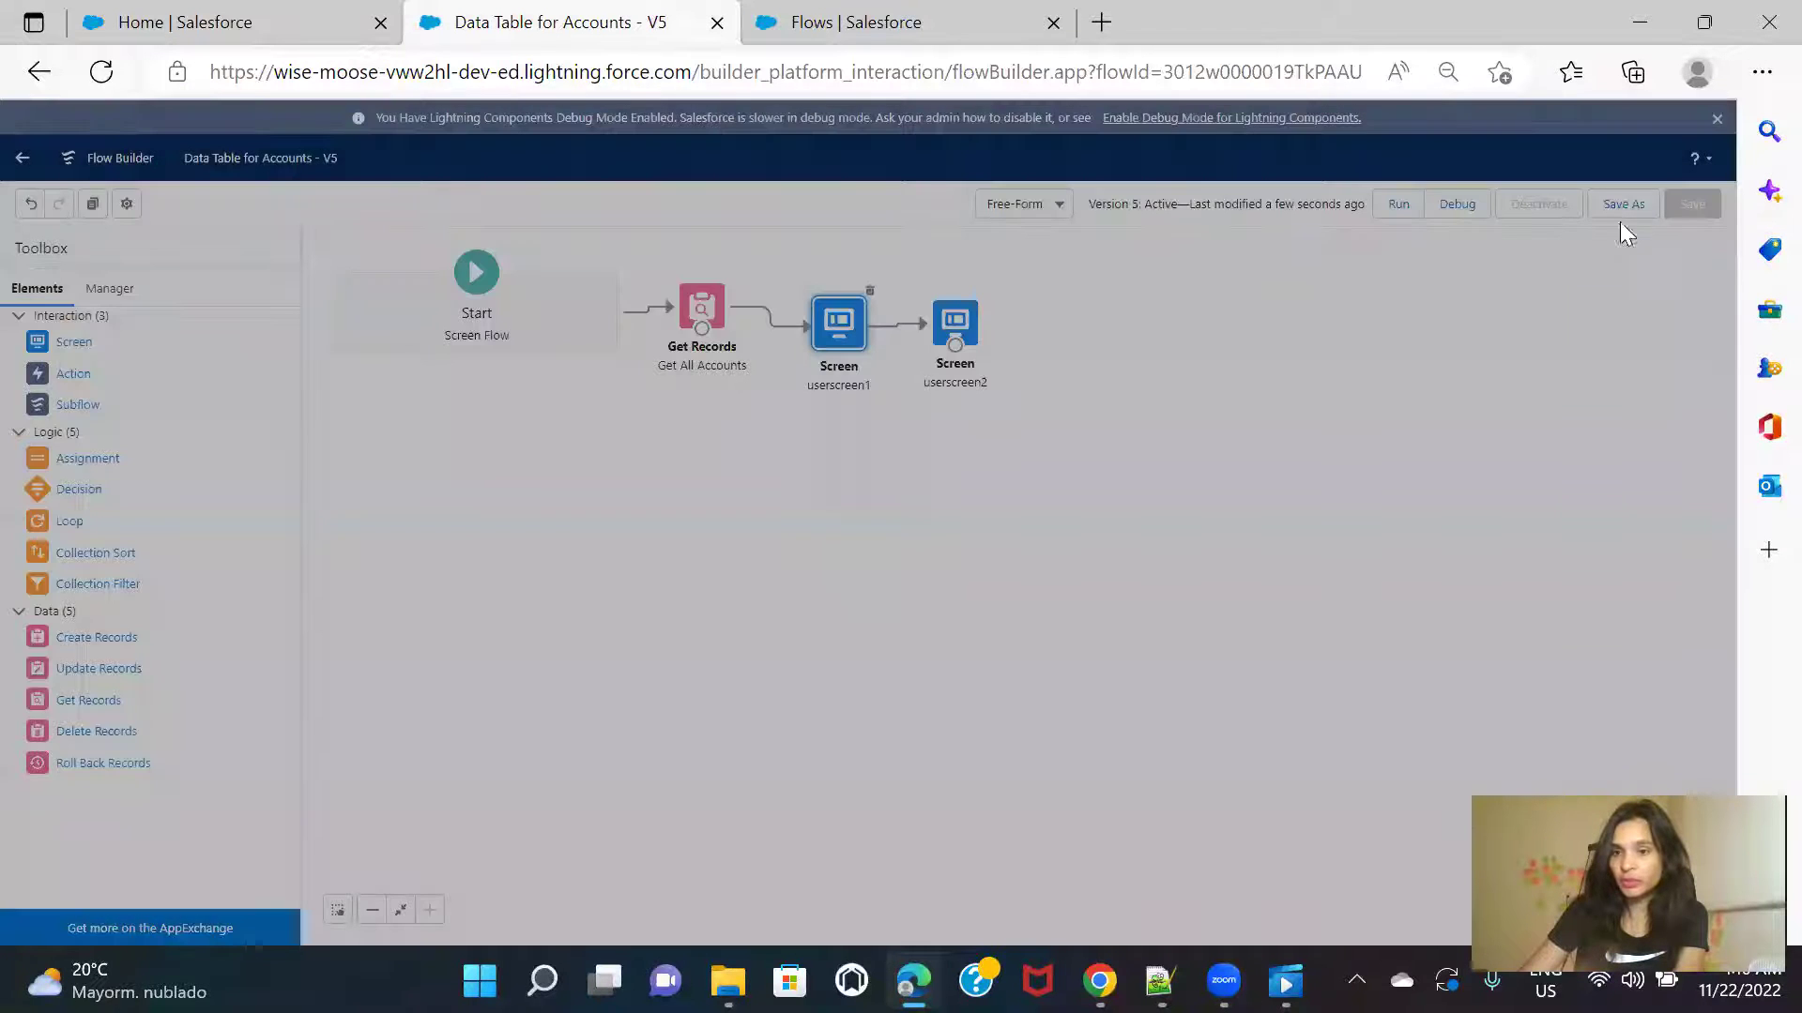
Step: Save the flow with the refresh-inputs setting as a new version and activate it
left_click(1625, 212)
left_click(1212, 662)
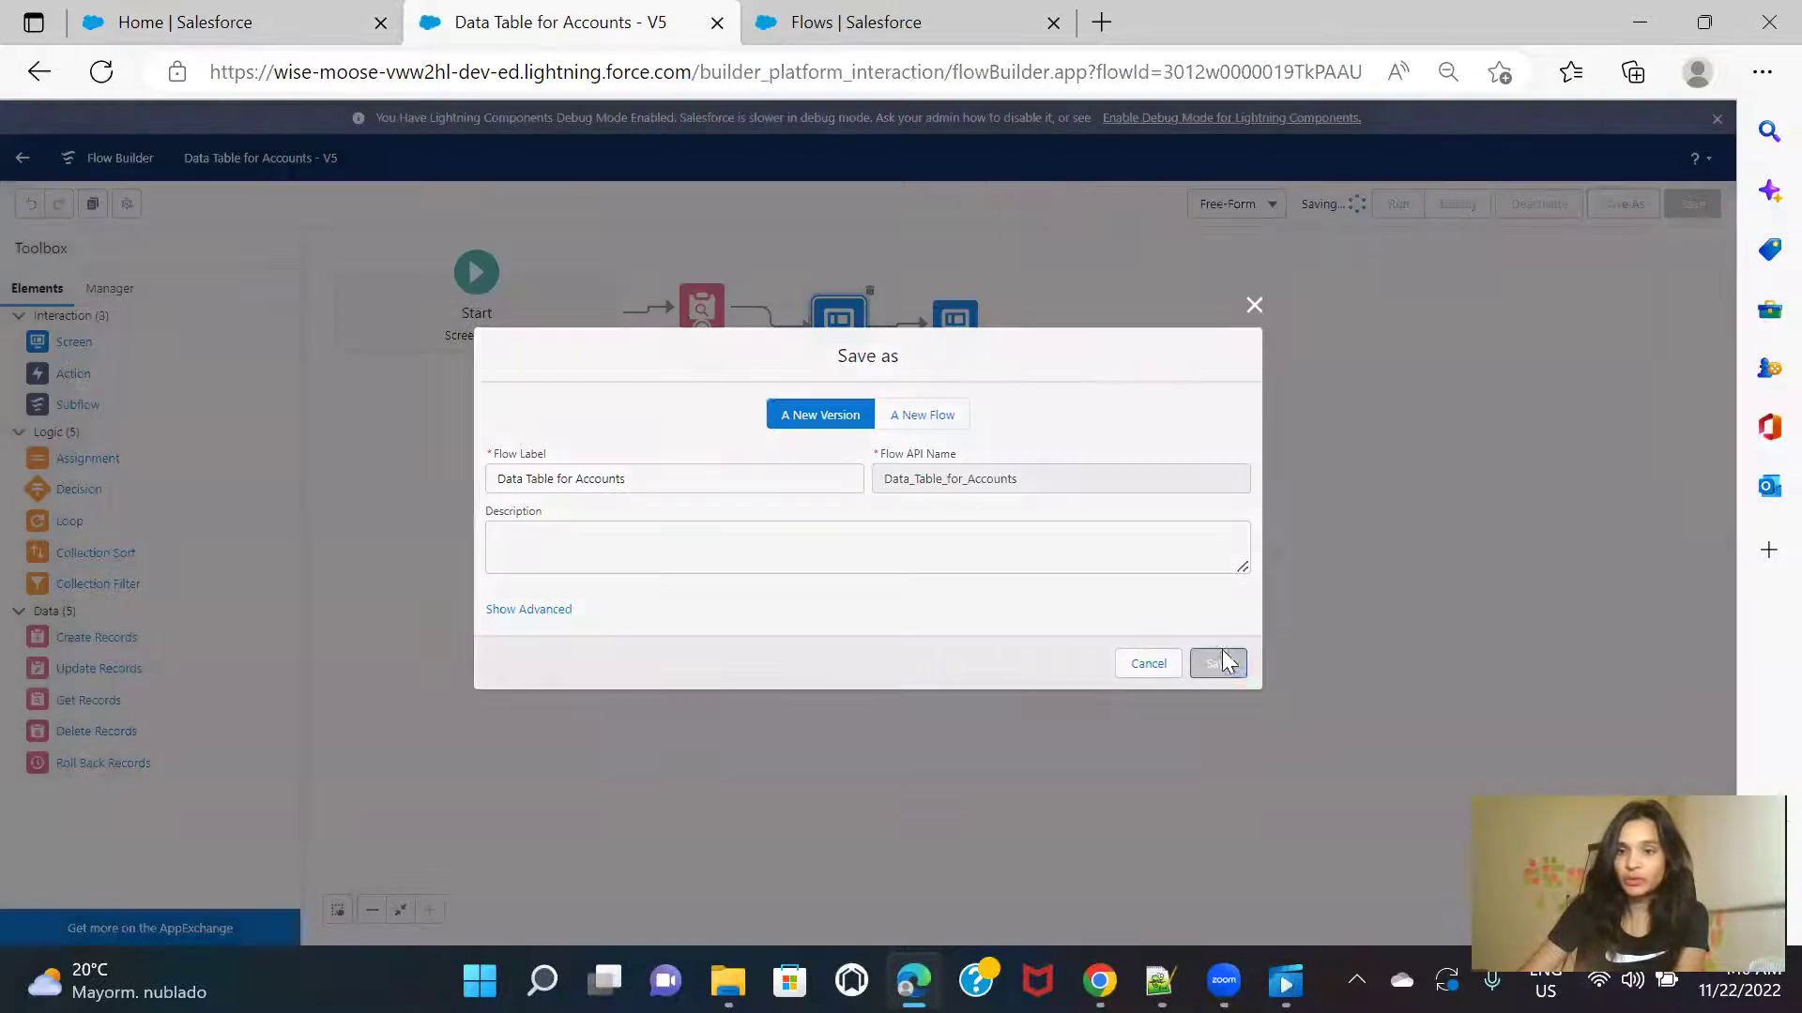
left_click(1526, 215)
Step: Reload the home page, select Grand Hotels & Resorts and United Oil & Gas, and check their selection after going forward and back
left_click(143, 14)
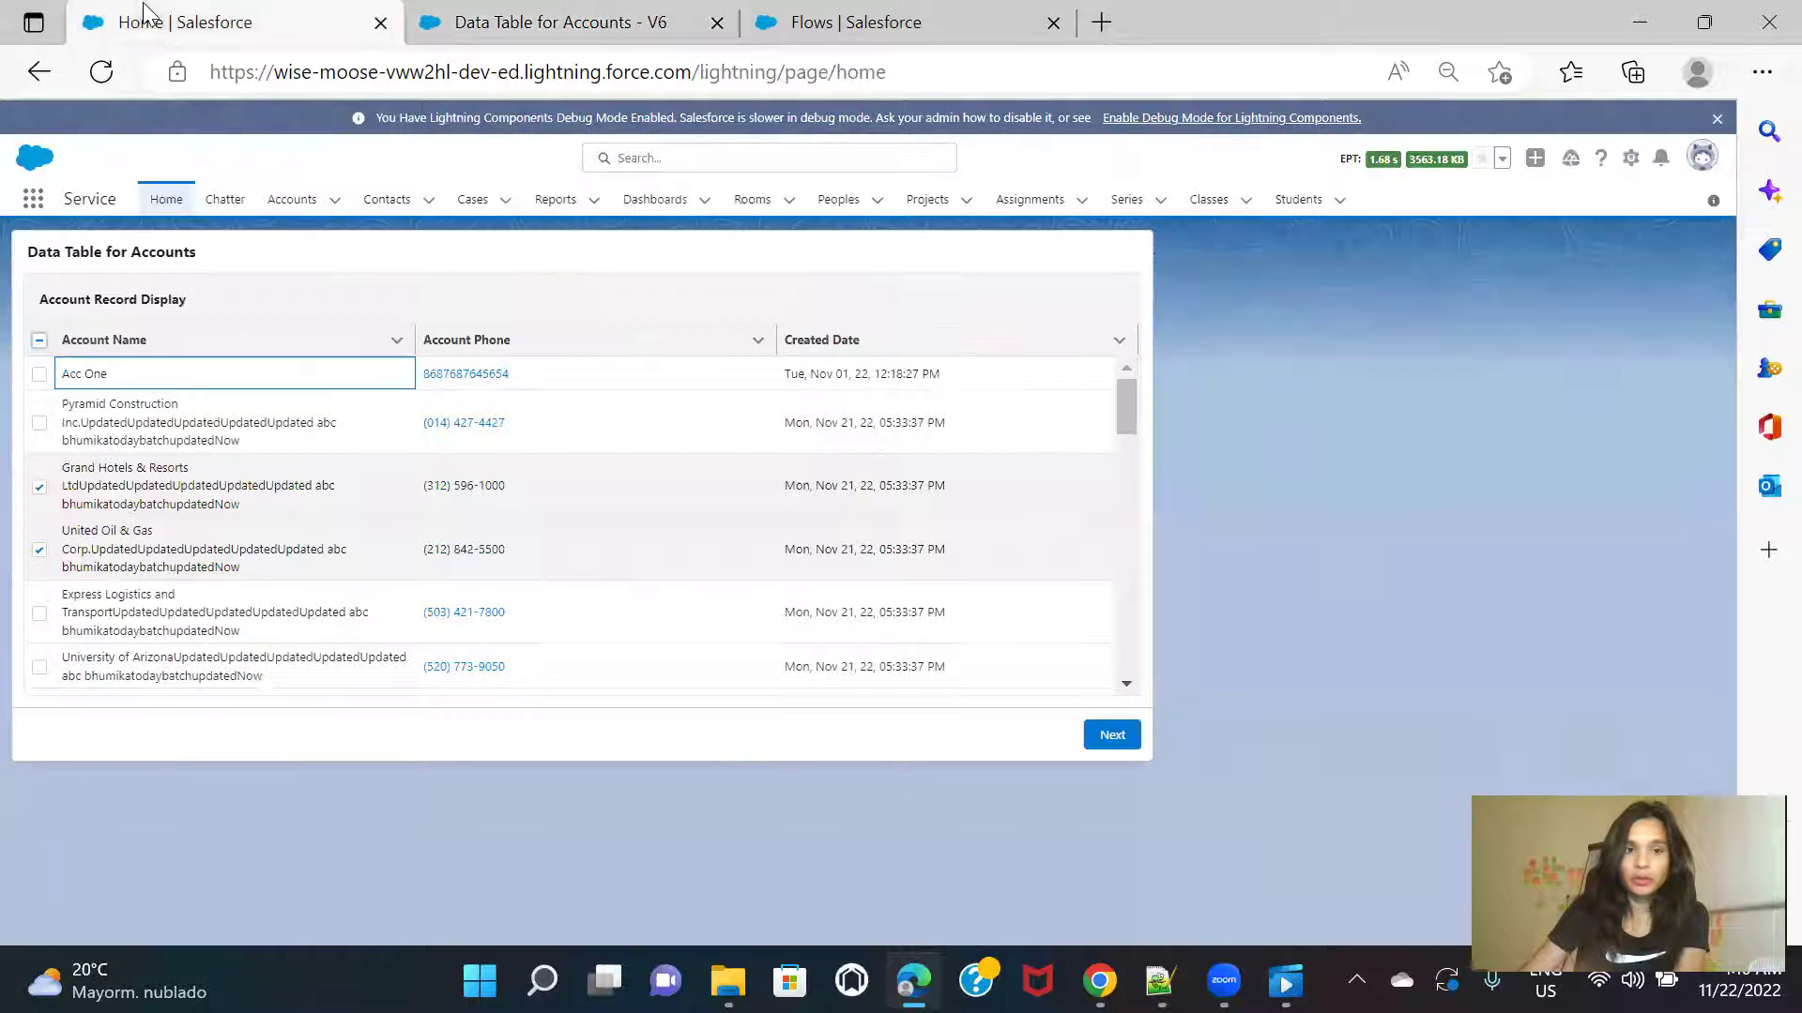
left_click(100, 71)
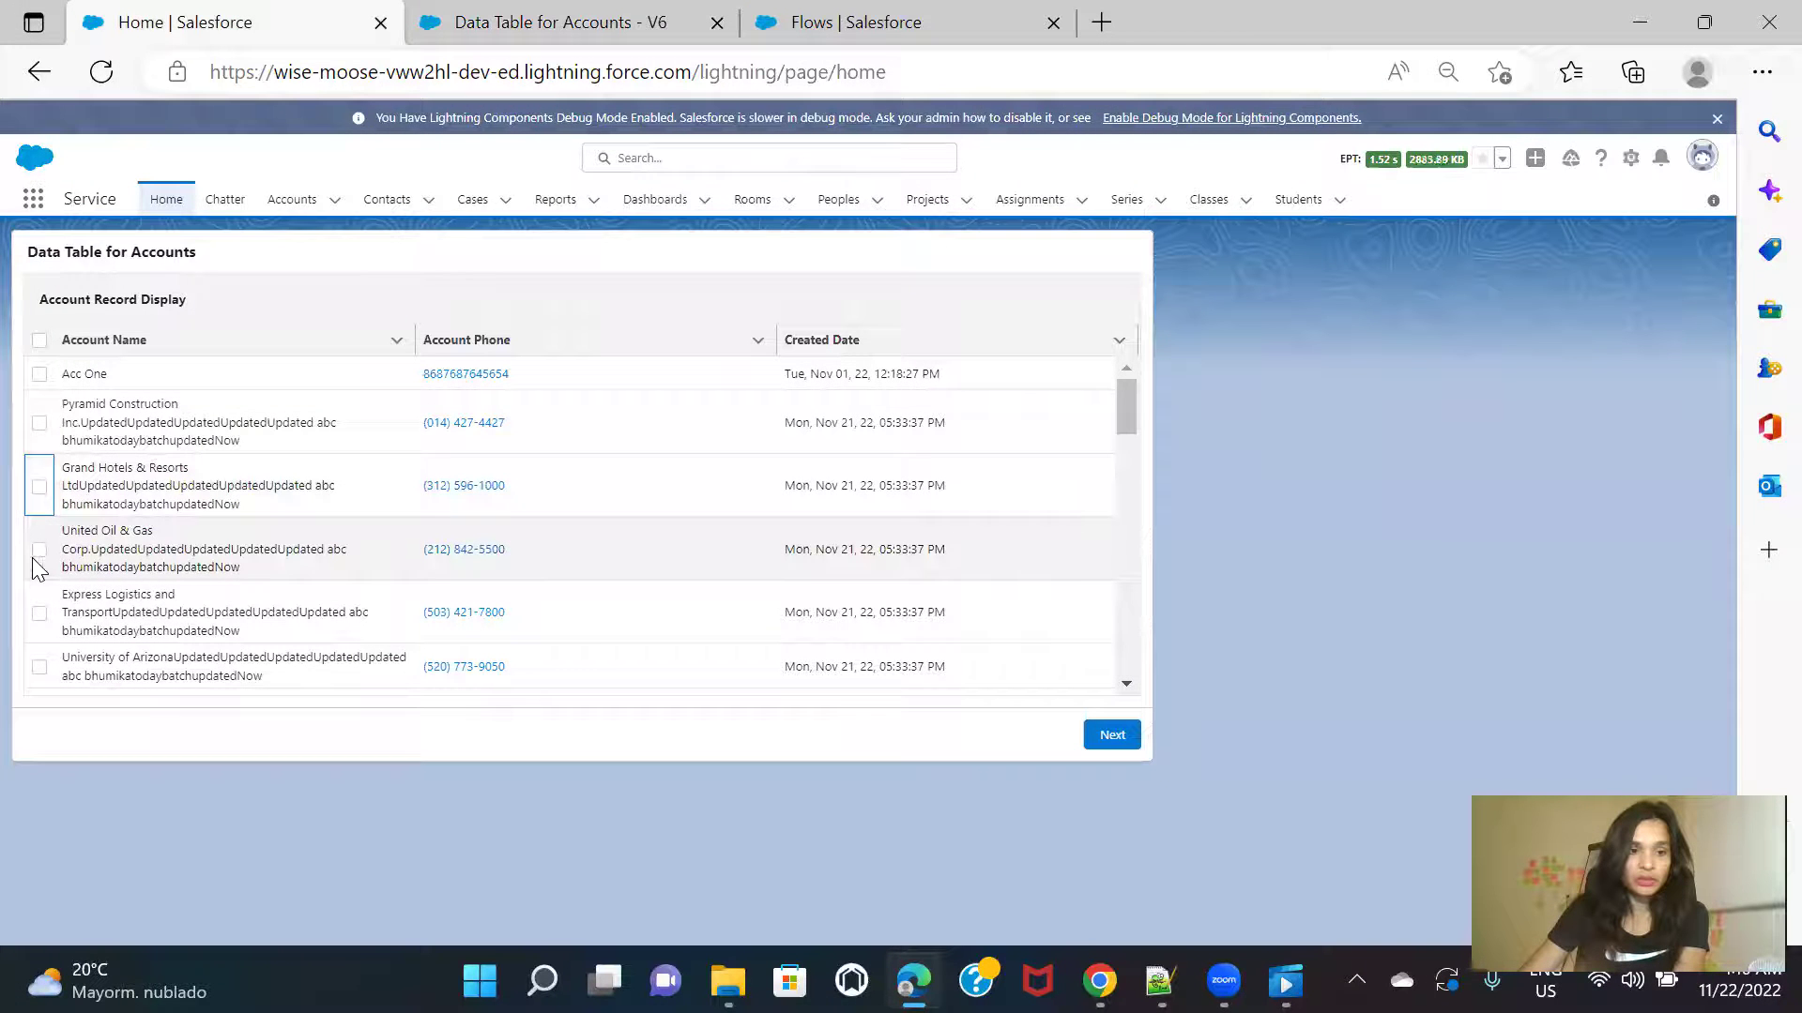
left_click(39, 487)
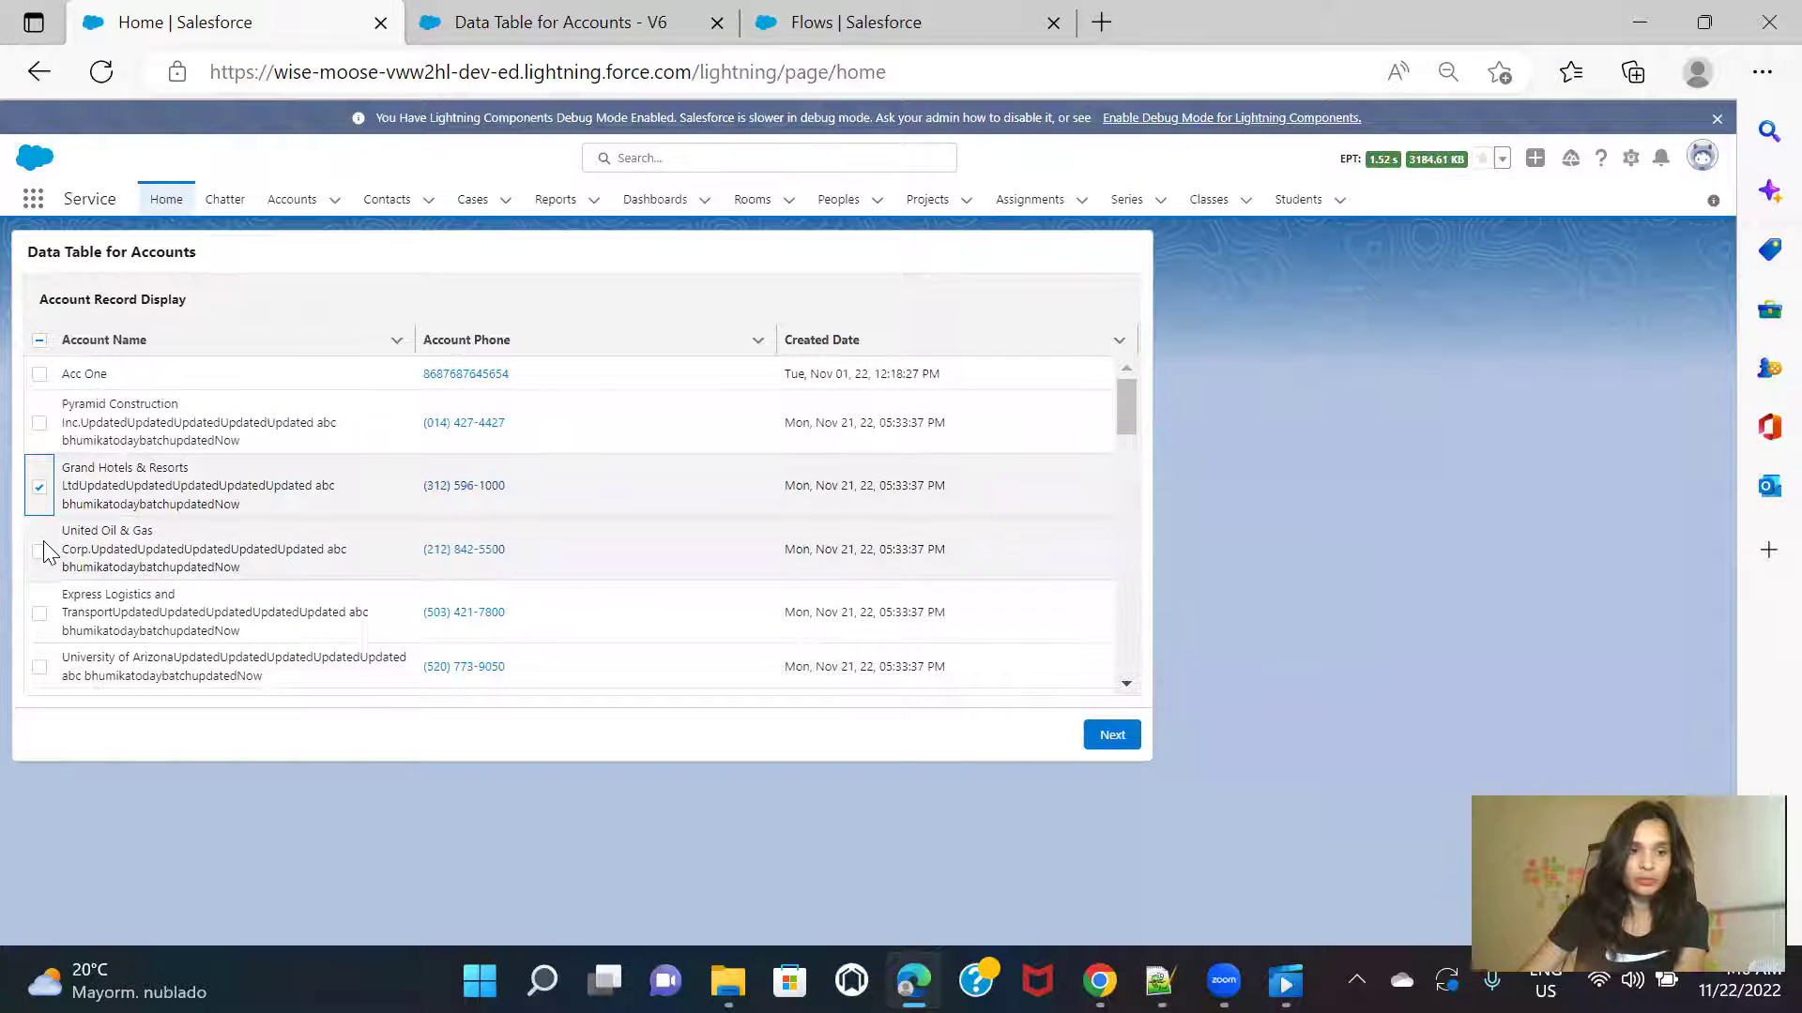
left_click(1111, 735)
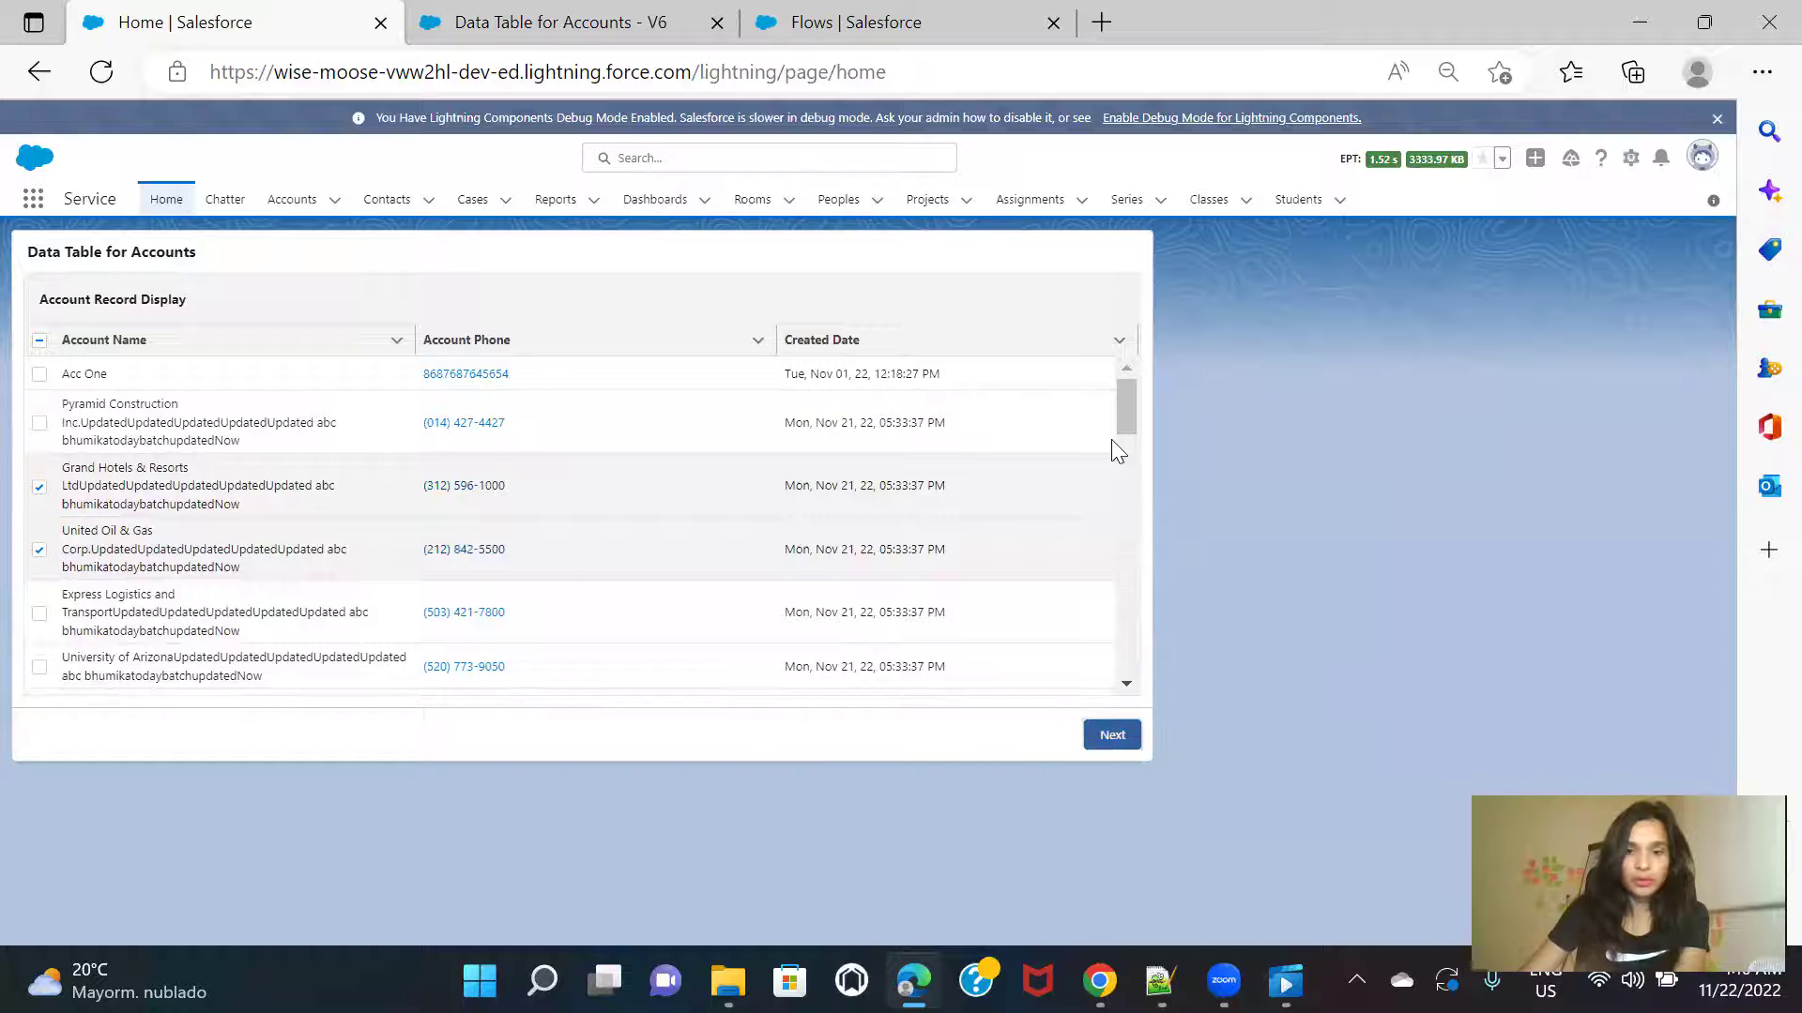
left_click(1043, 301)
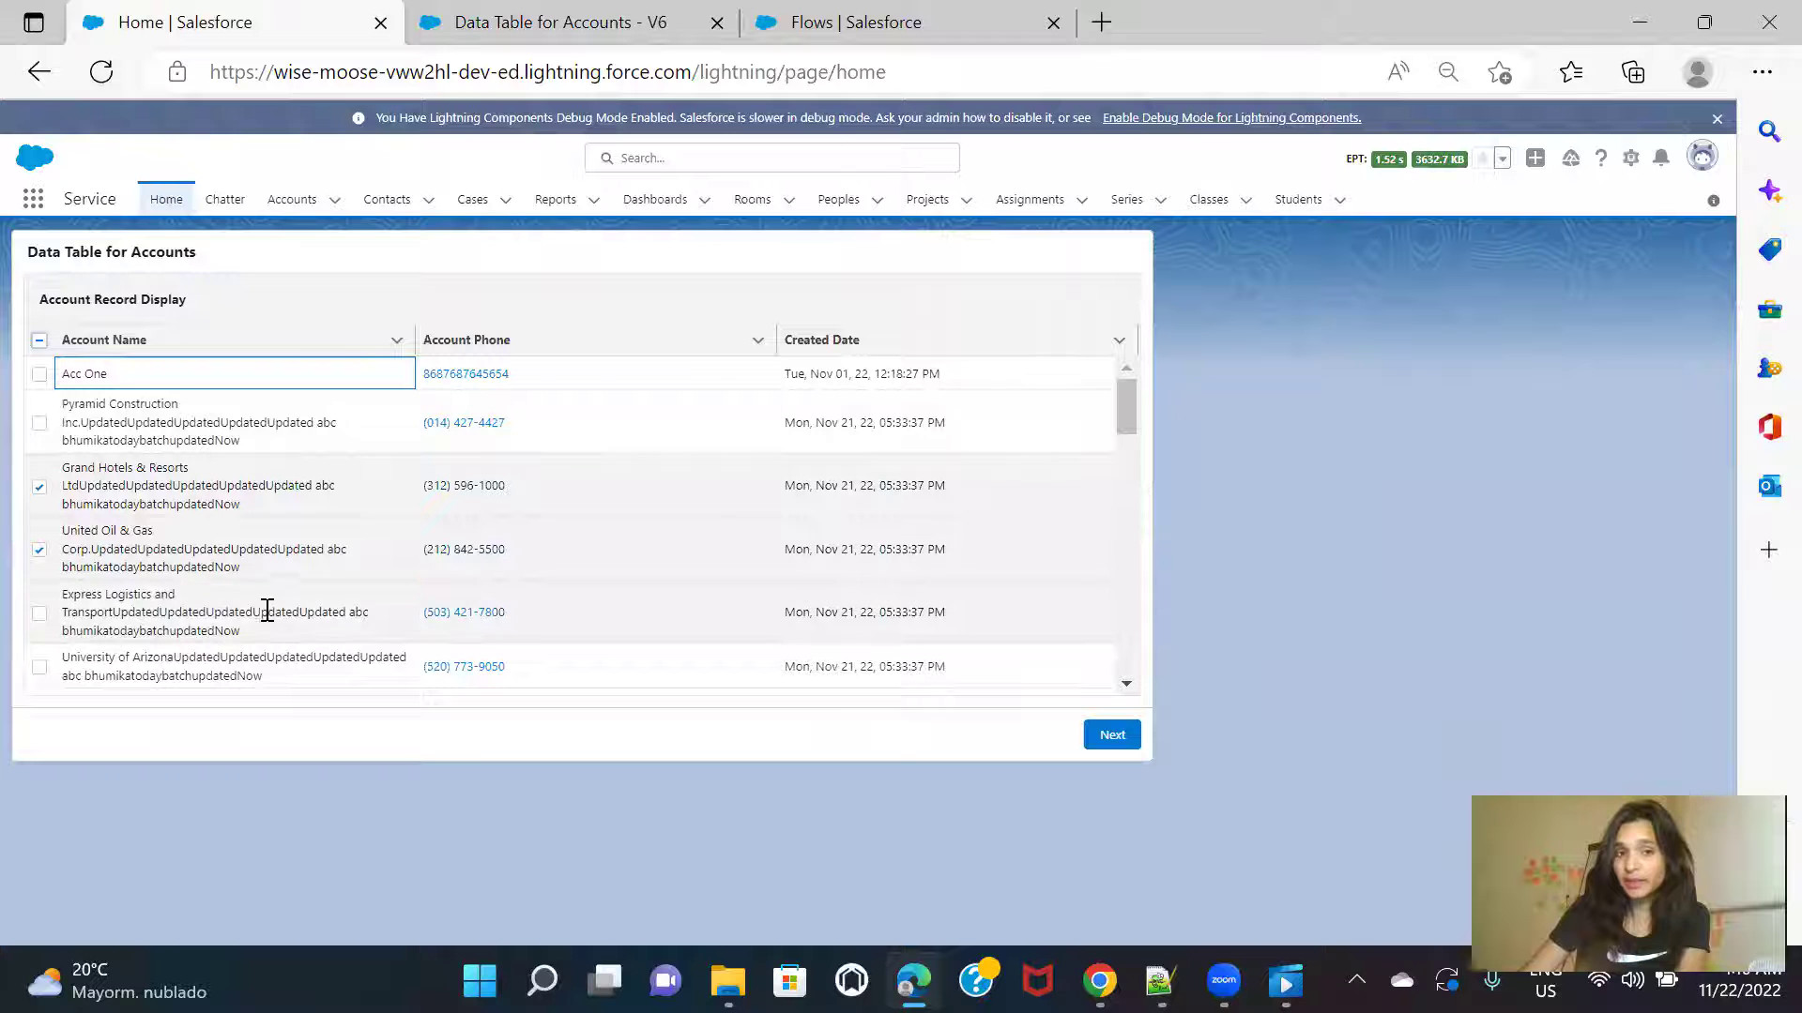
Step: Try to remove allrowsselected from the Default Selection of userscreen1's Data Table and apply the screen changes
left_click(623, 32)
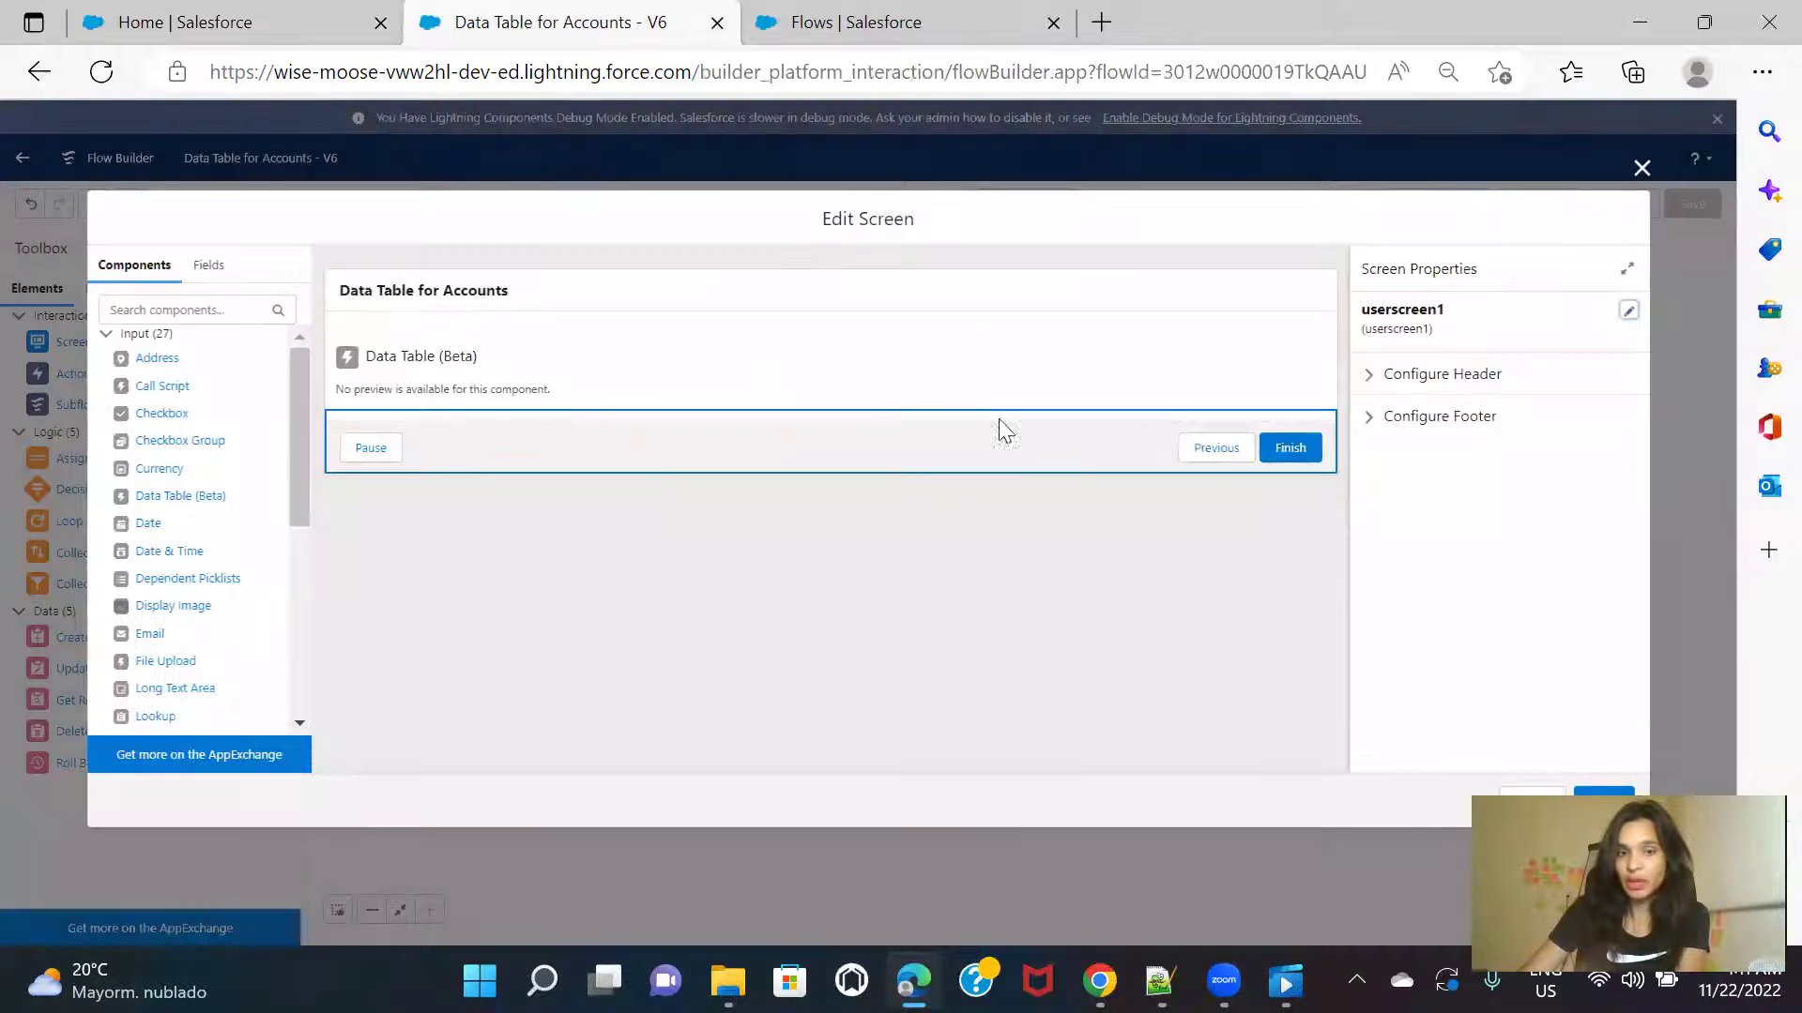
left_click(869, 390)
scroll(1470, 519, "down", 2)
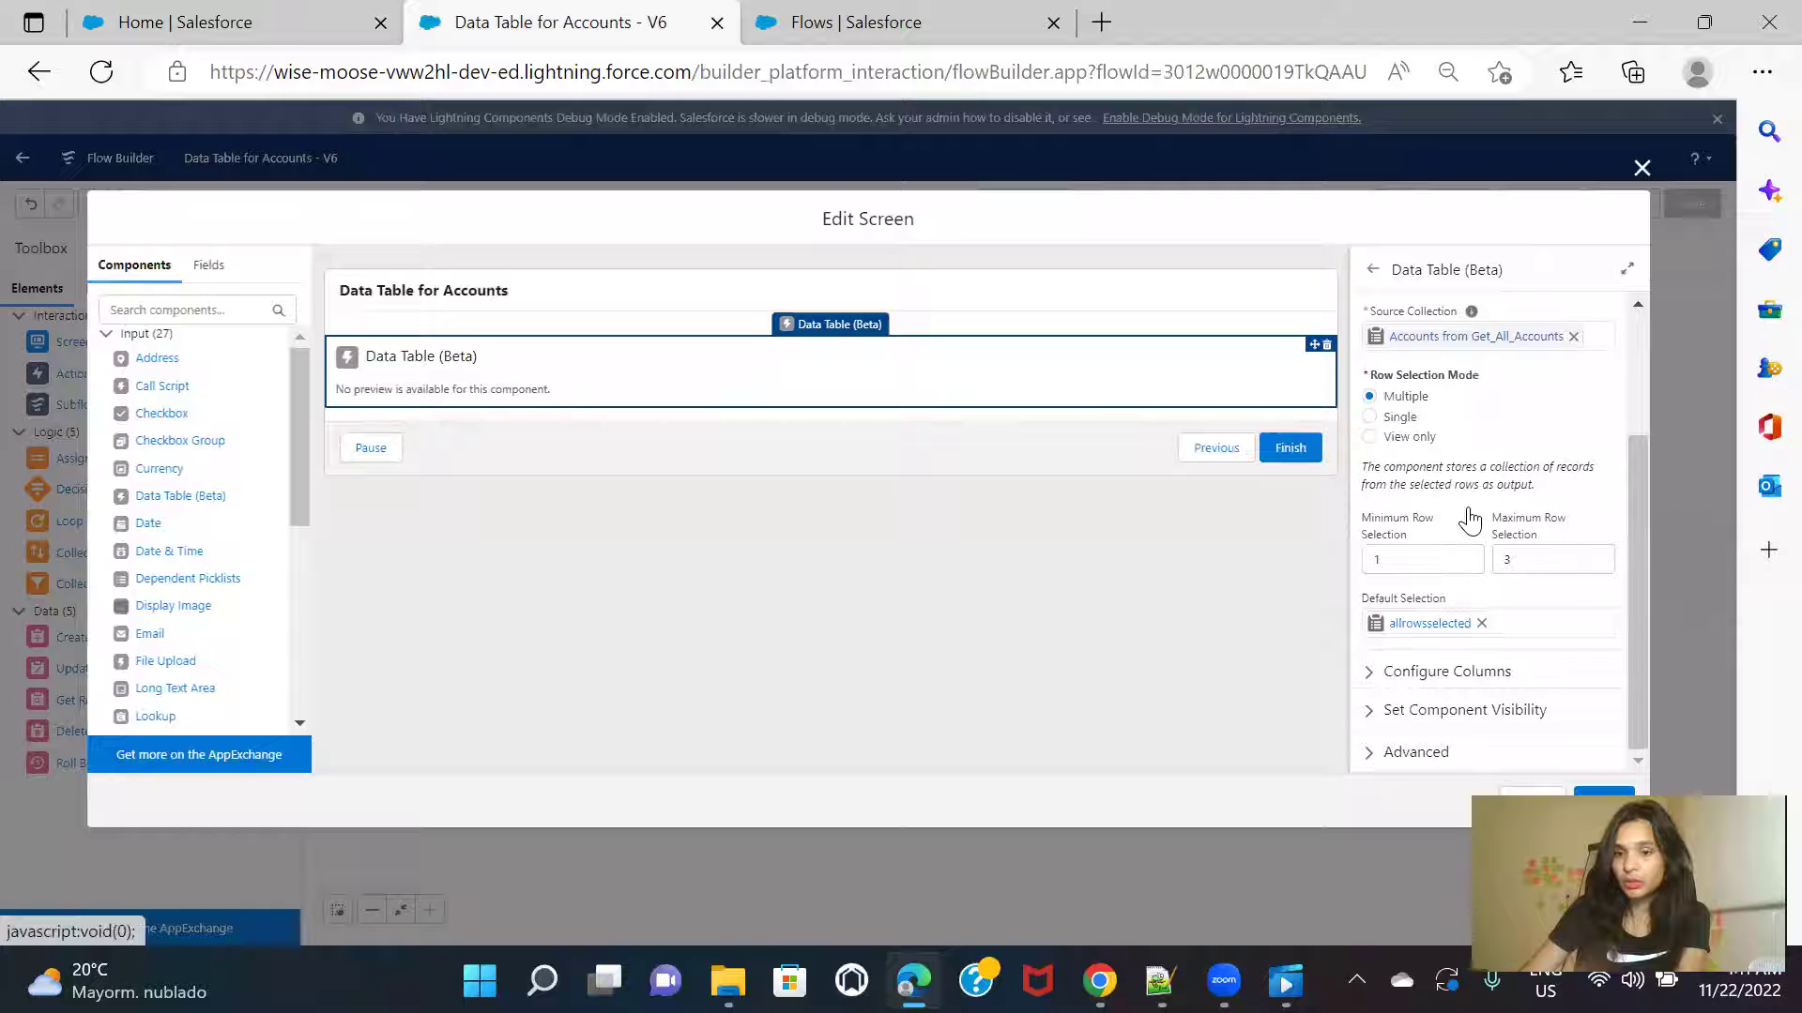
left_click(1481, 623)
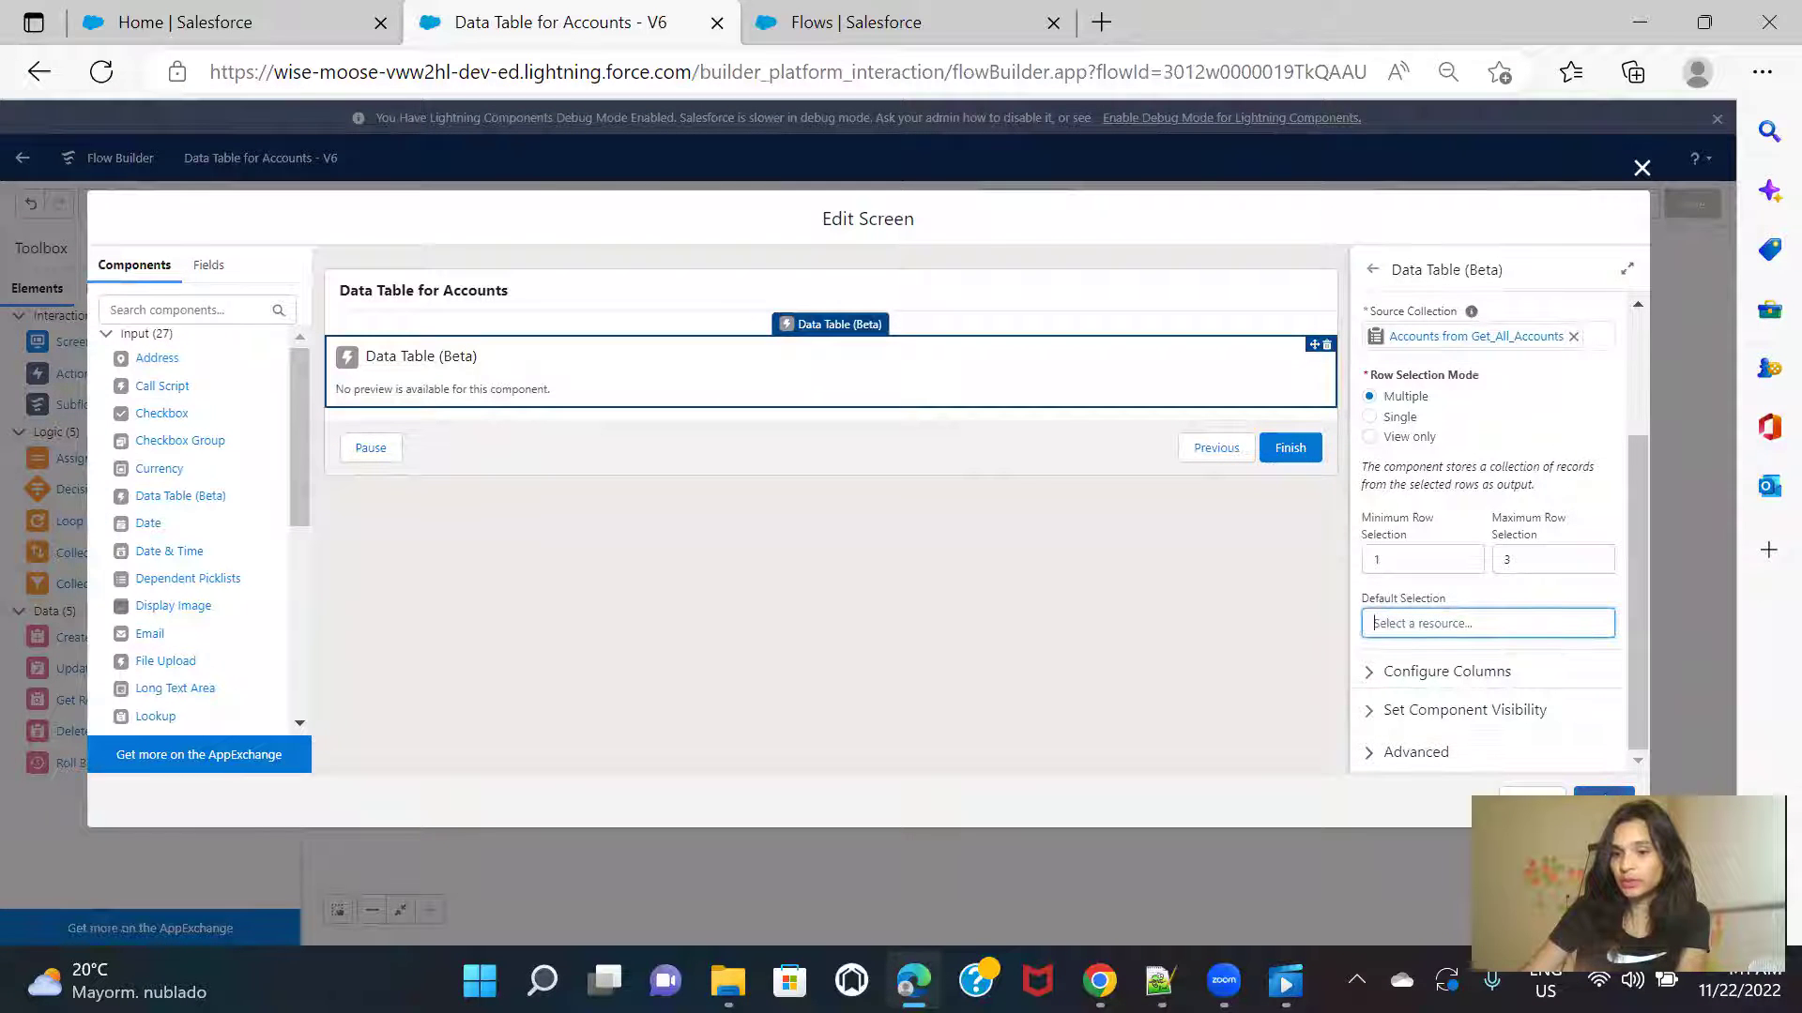
left_click(1603, 799)
Step: Save the flow as another new version and activate that version
left_click(1623, 208)
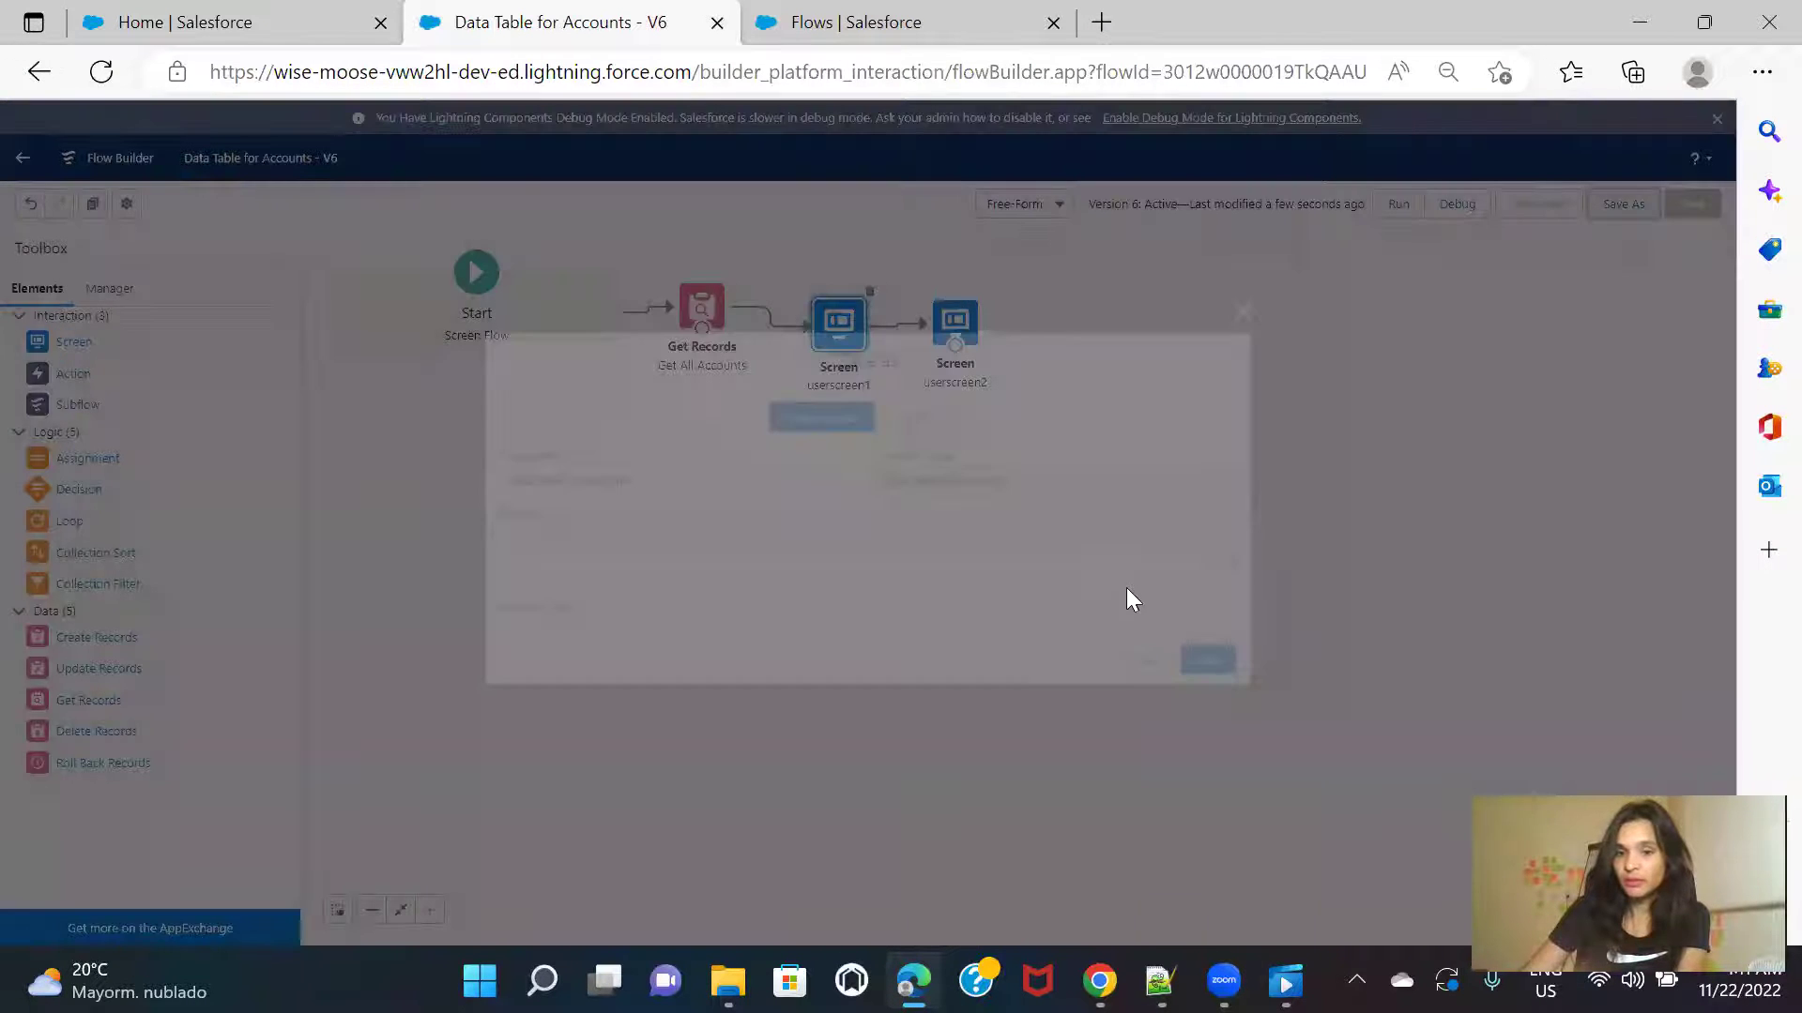
left_click(1220, 668)
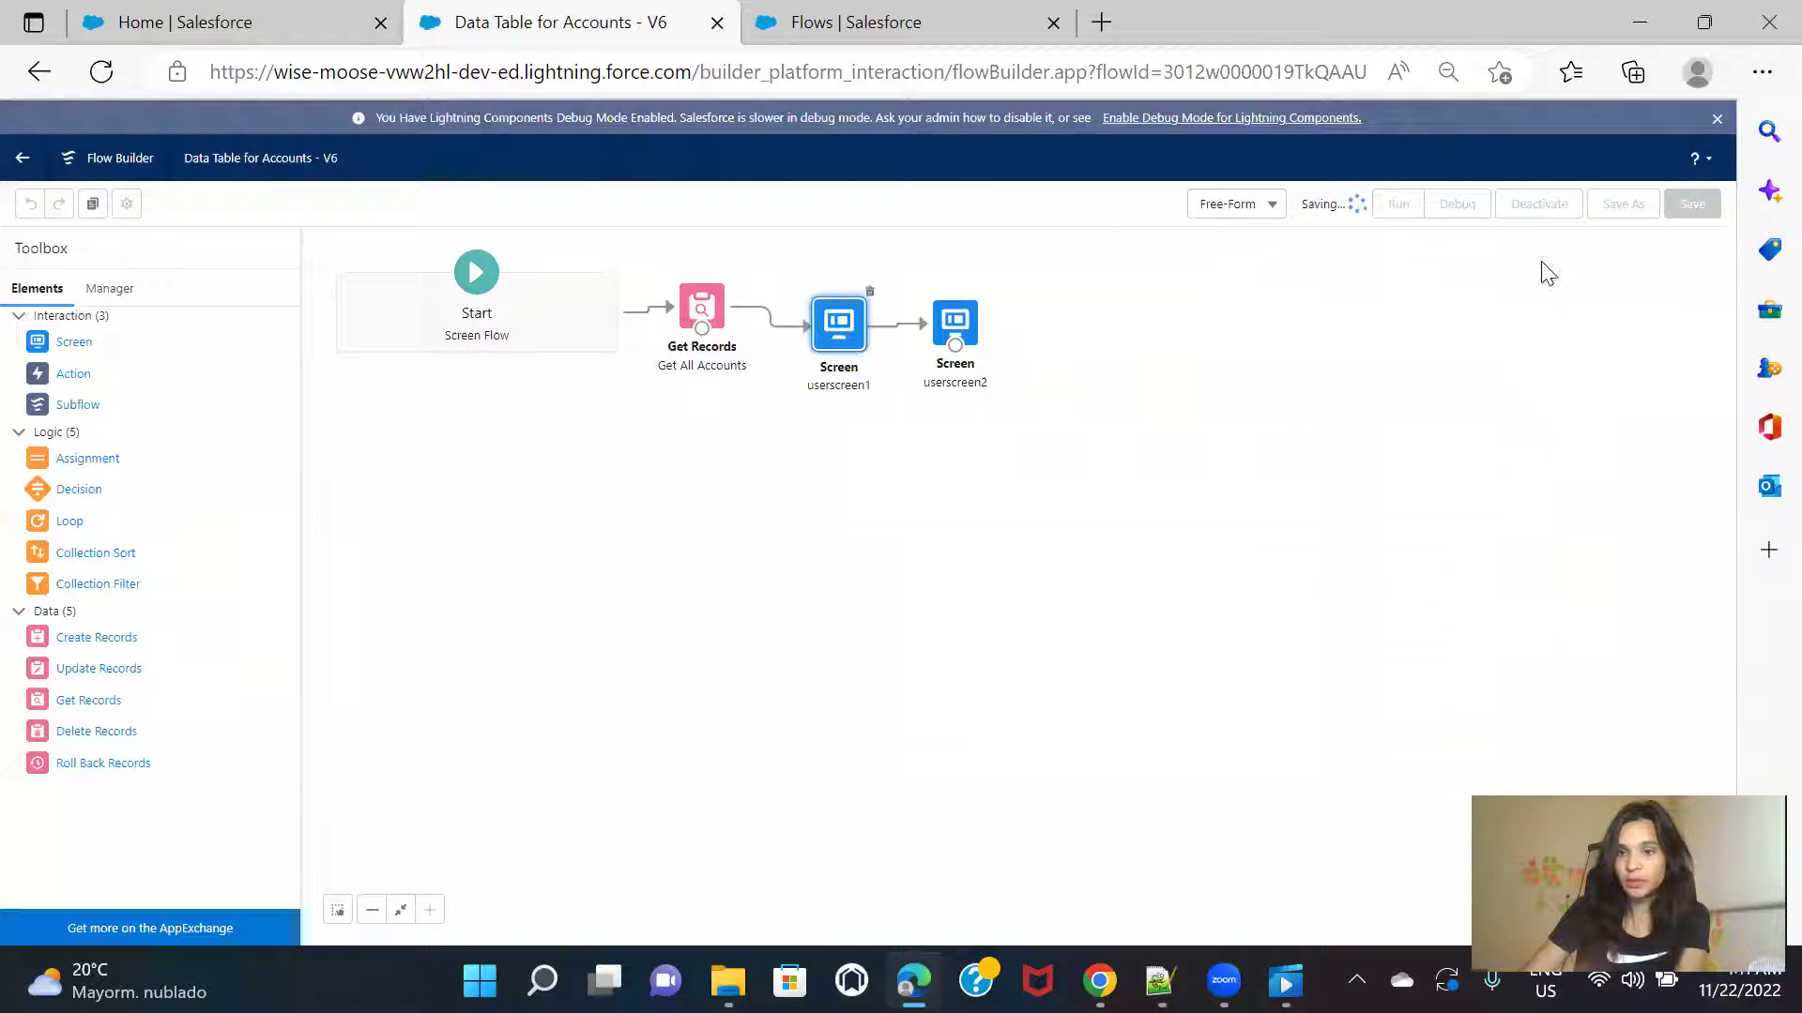
left_click(1544, 208)
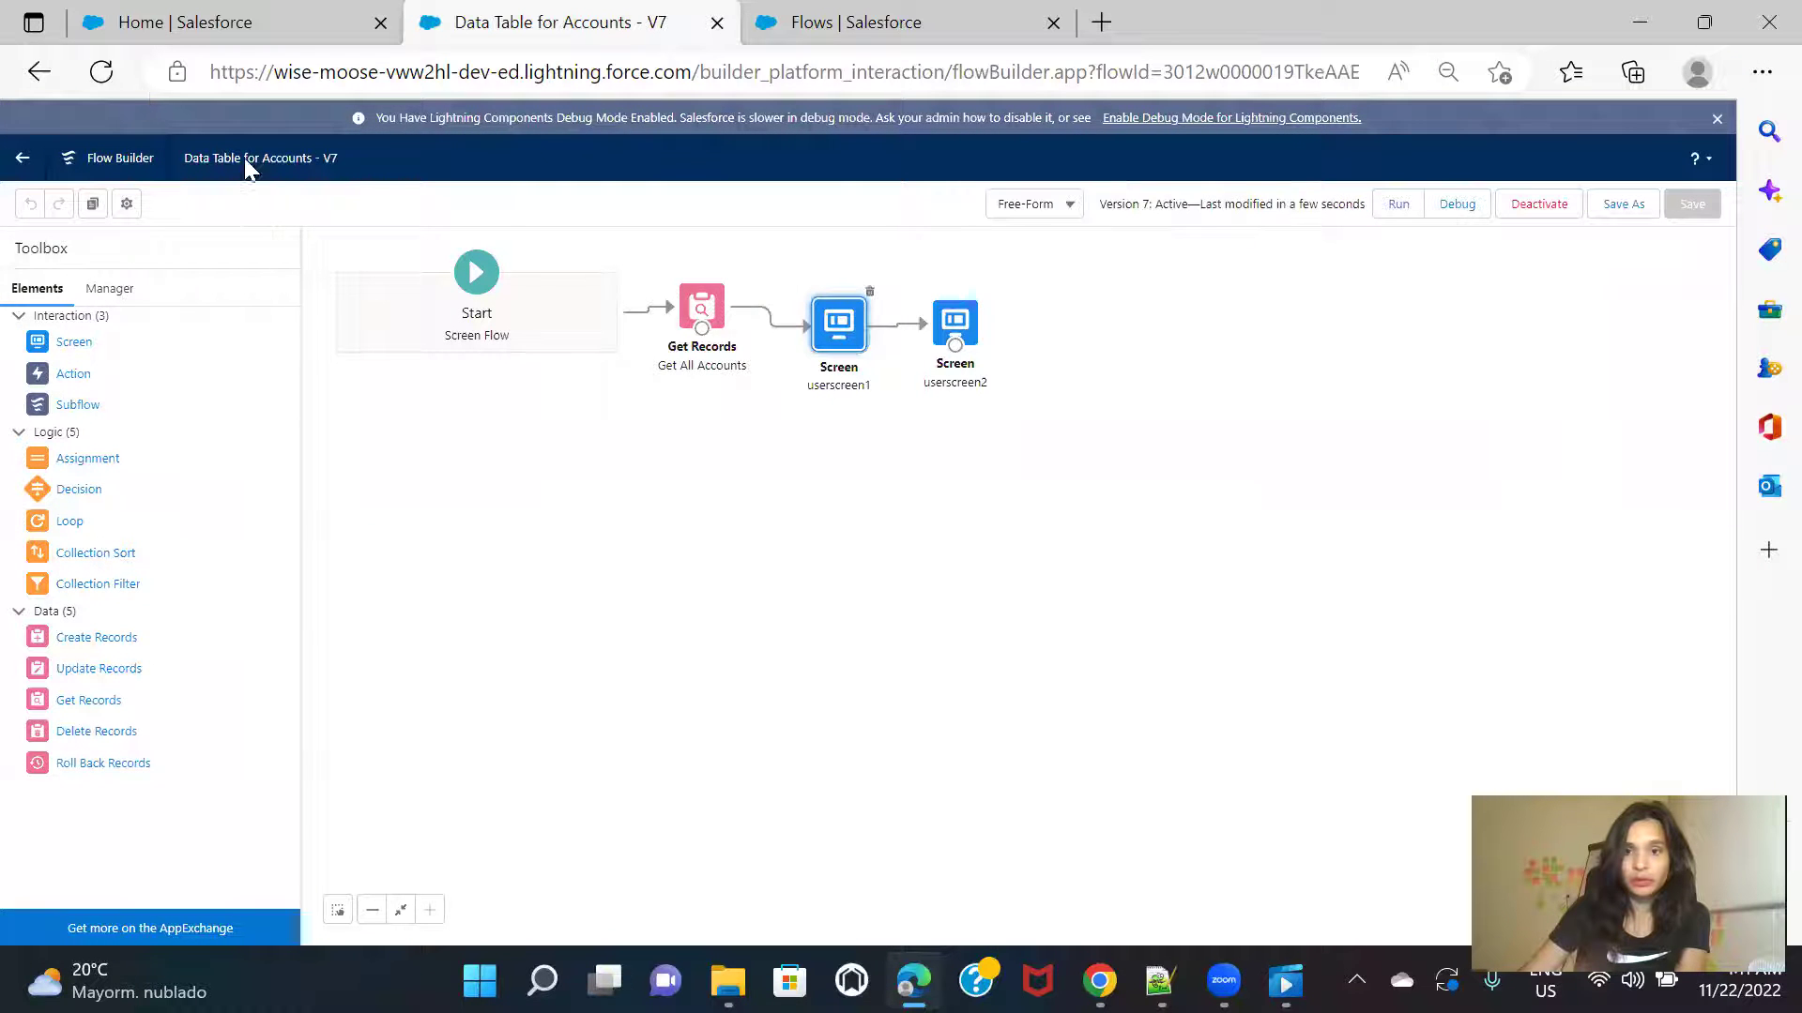
Step: Reload the home page, select Pyramid Construction and Grand Hotels & Resorts, and check their selection after going forward and back
left_click(131, 26)
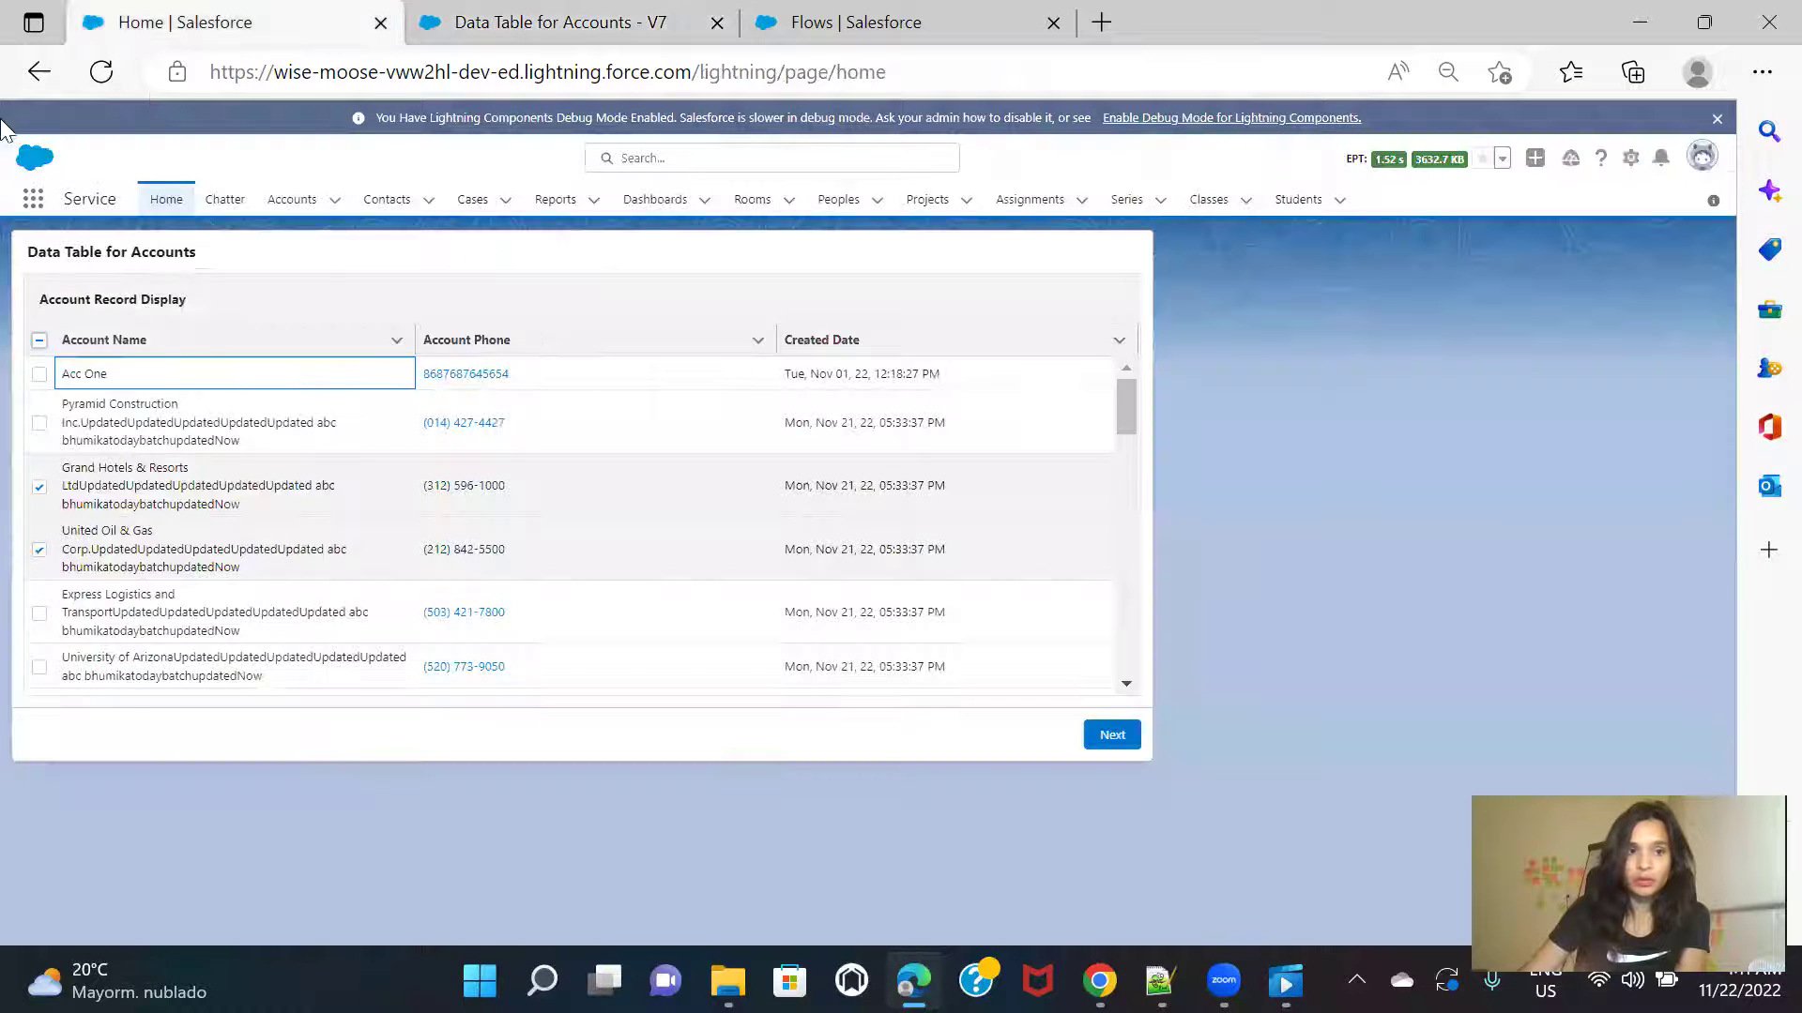
left_click(101, 73)
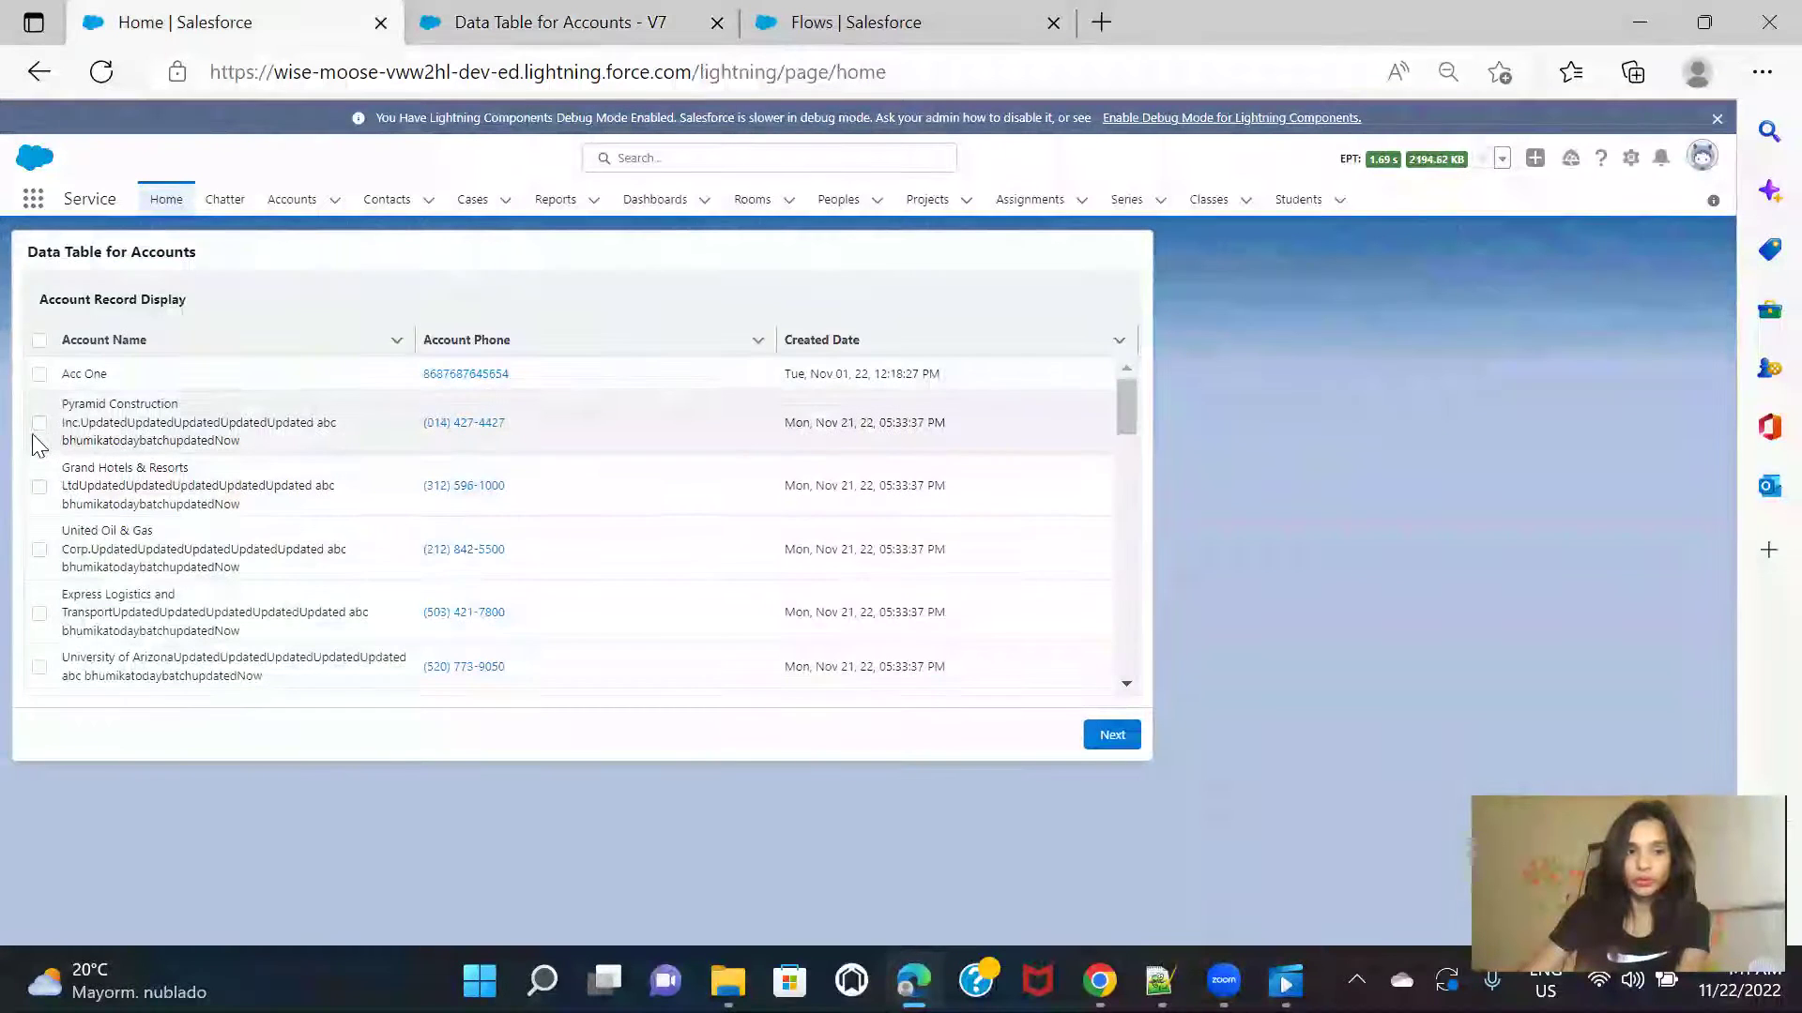
left_click(39, 422)
left_click(39, 486)
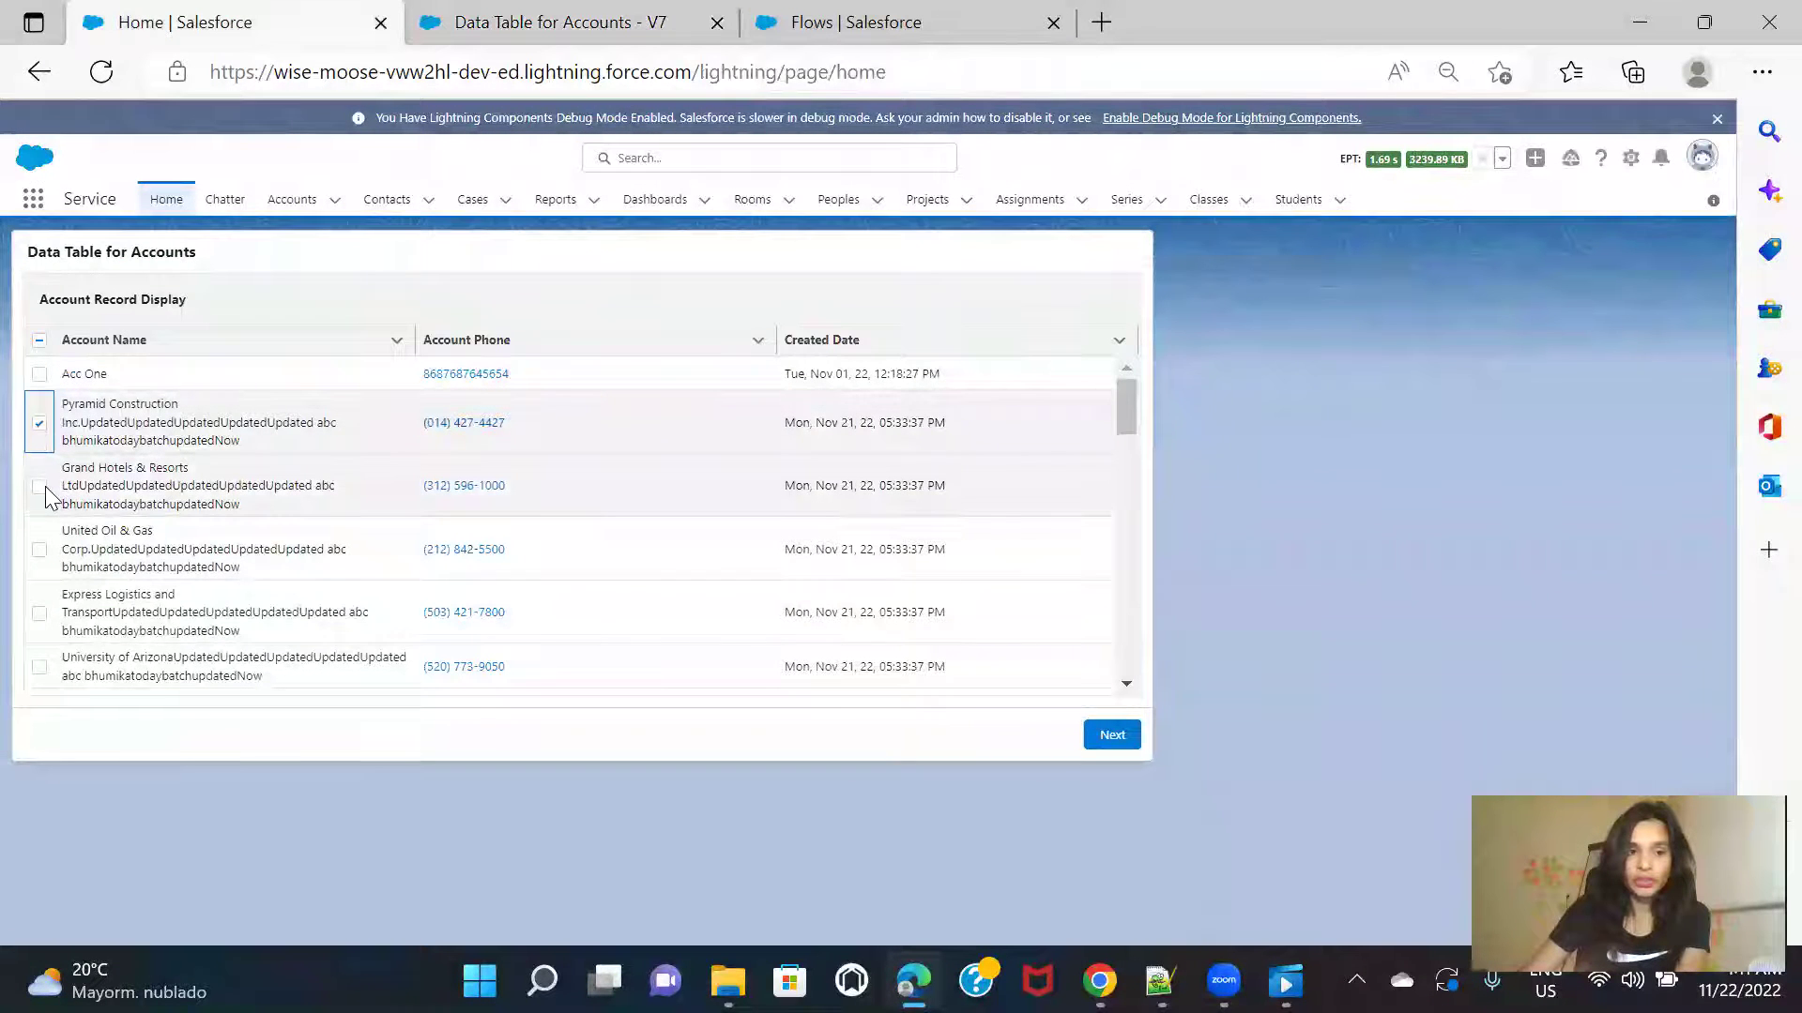
left_click(1111, 736)
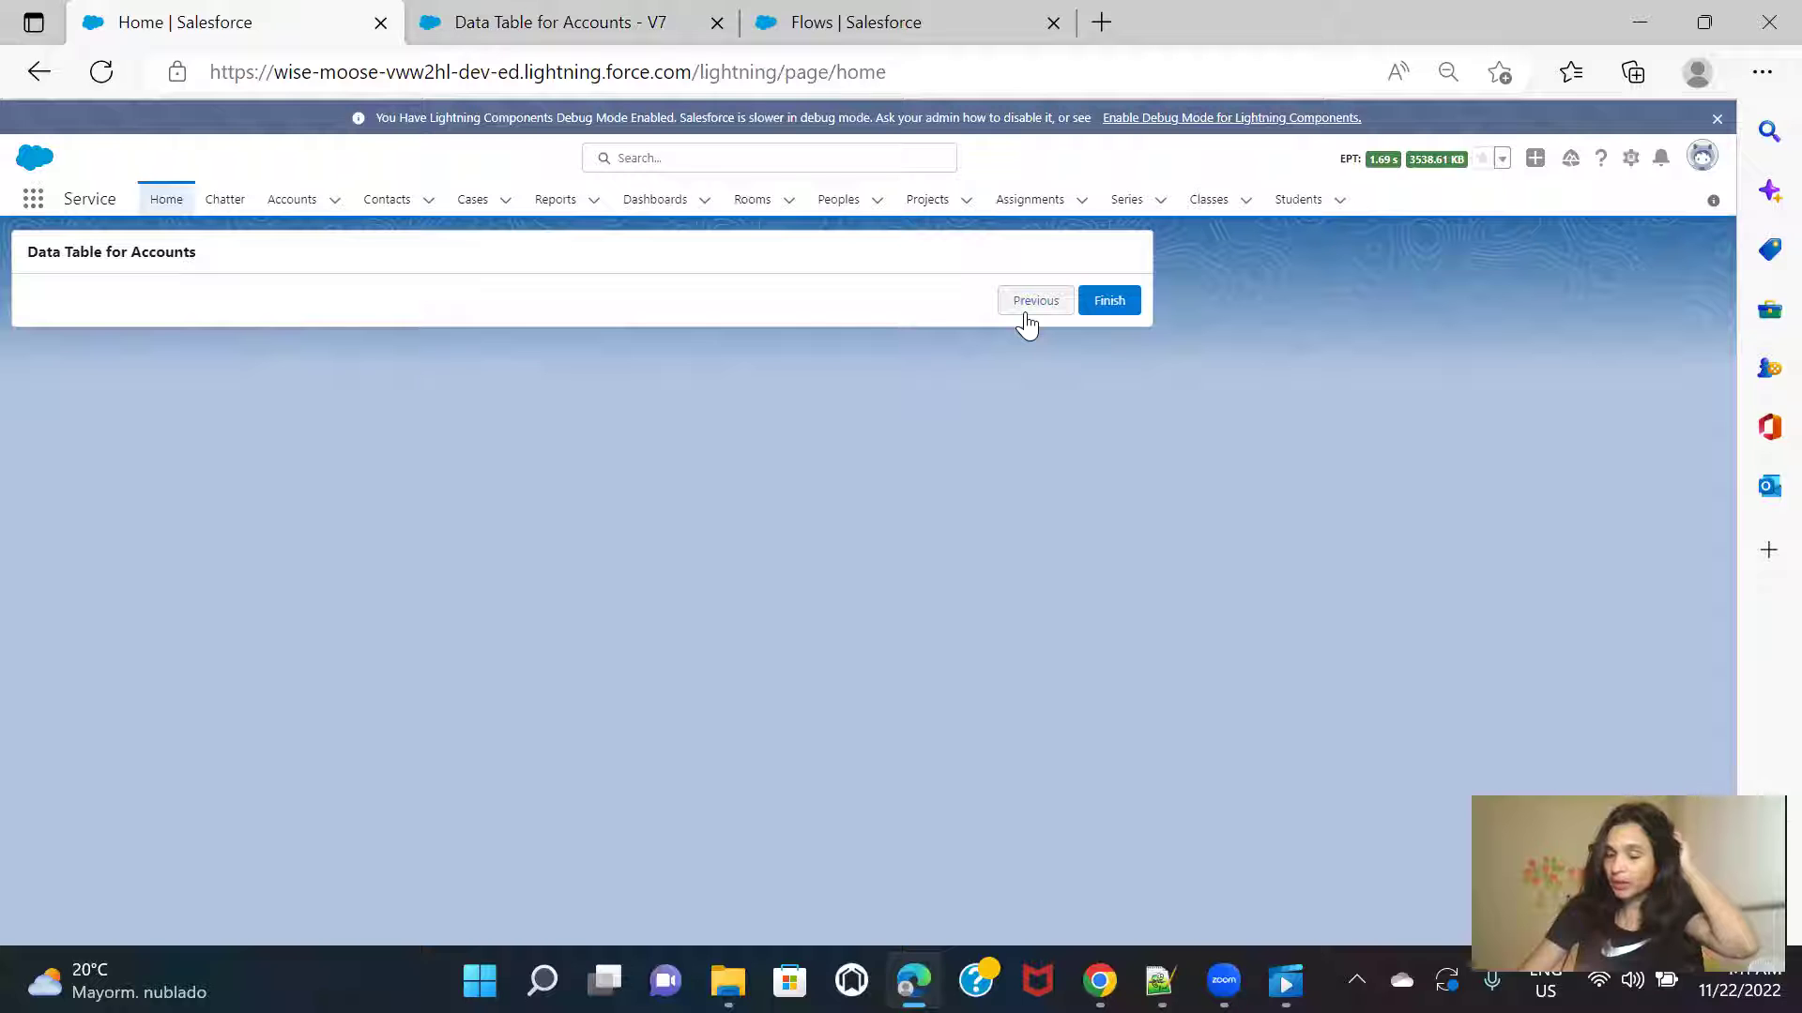
left_click(1026, 312)
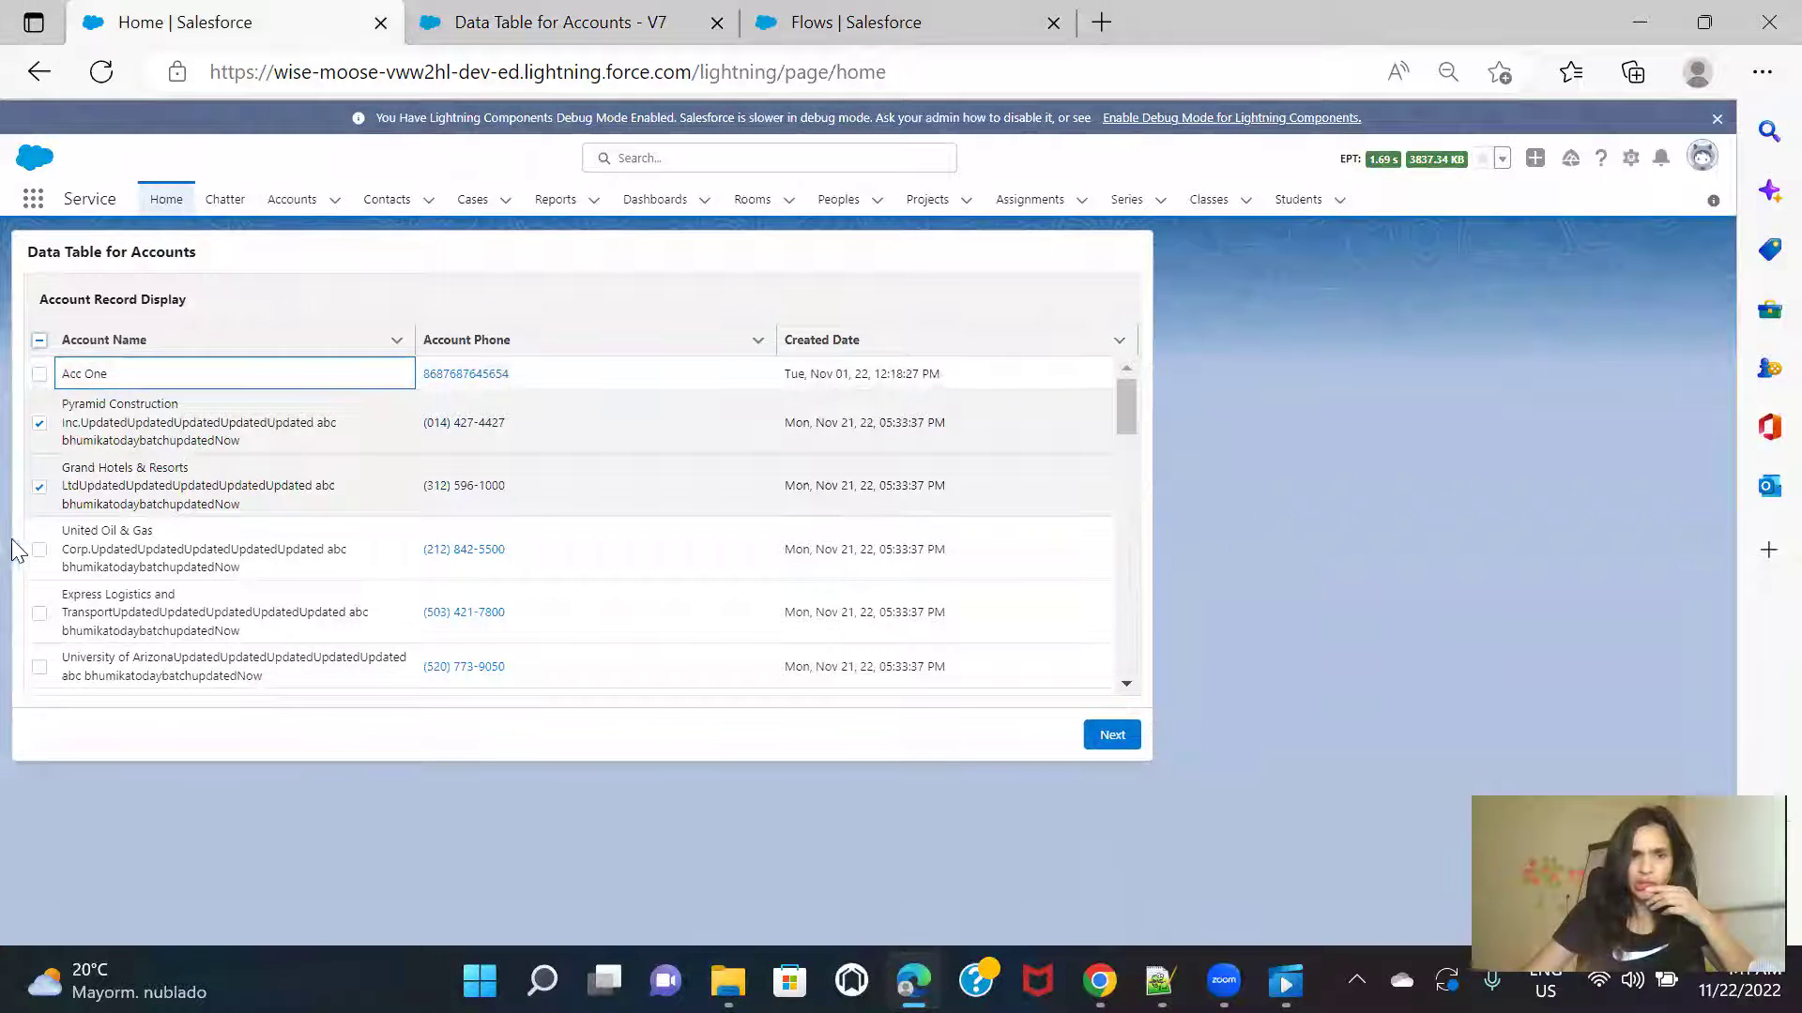
Step: Clear the allrowsselected default selection from userscreen1's Data Table again and finish editing the screen
left_click(596, 24)
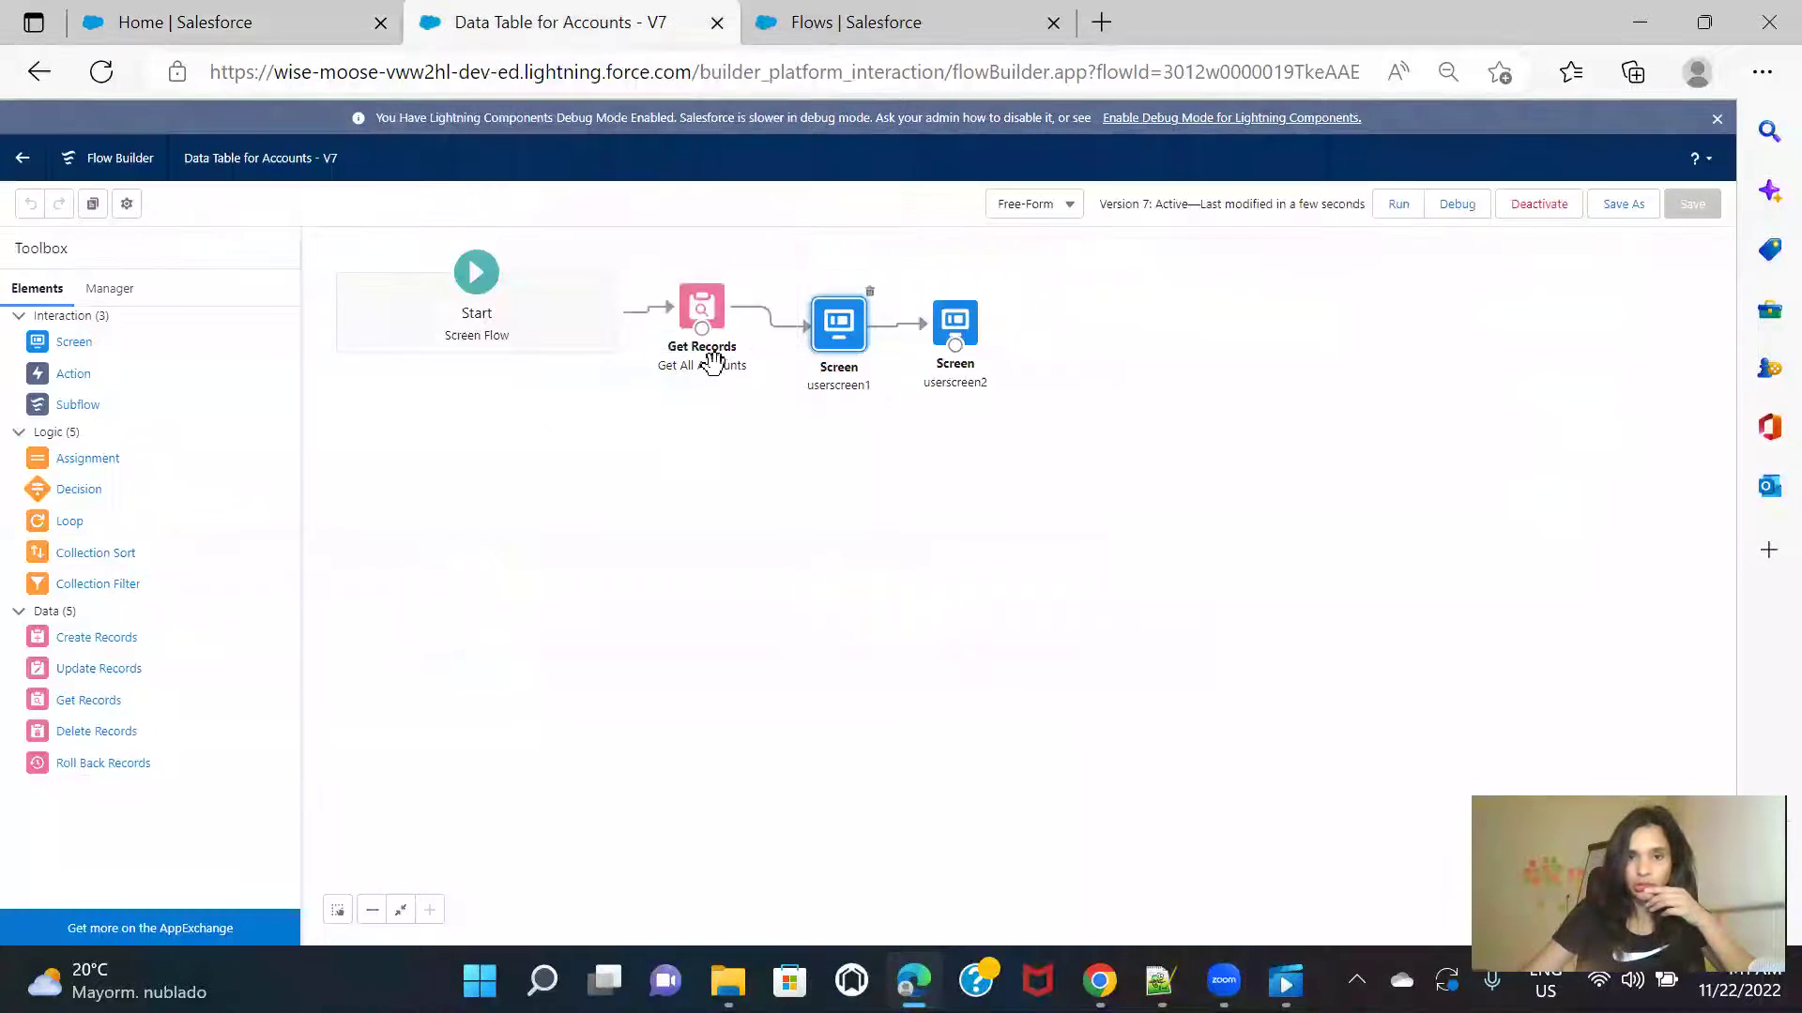
double_click(845, 333)
left_click(684, 362)
scroll(1520, 469, "down", 3)
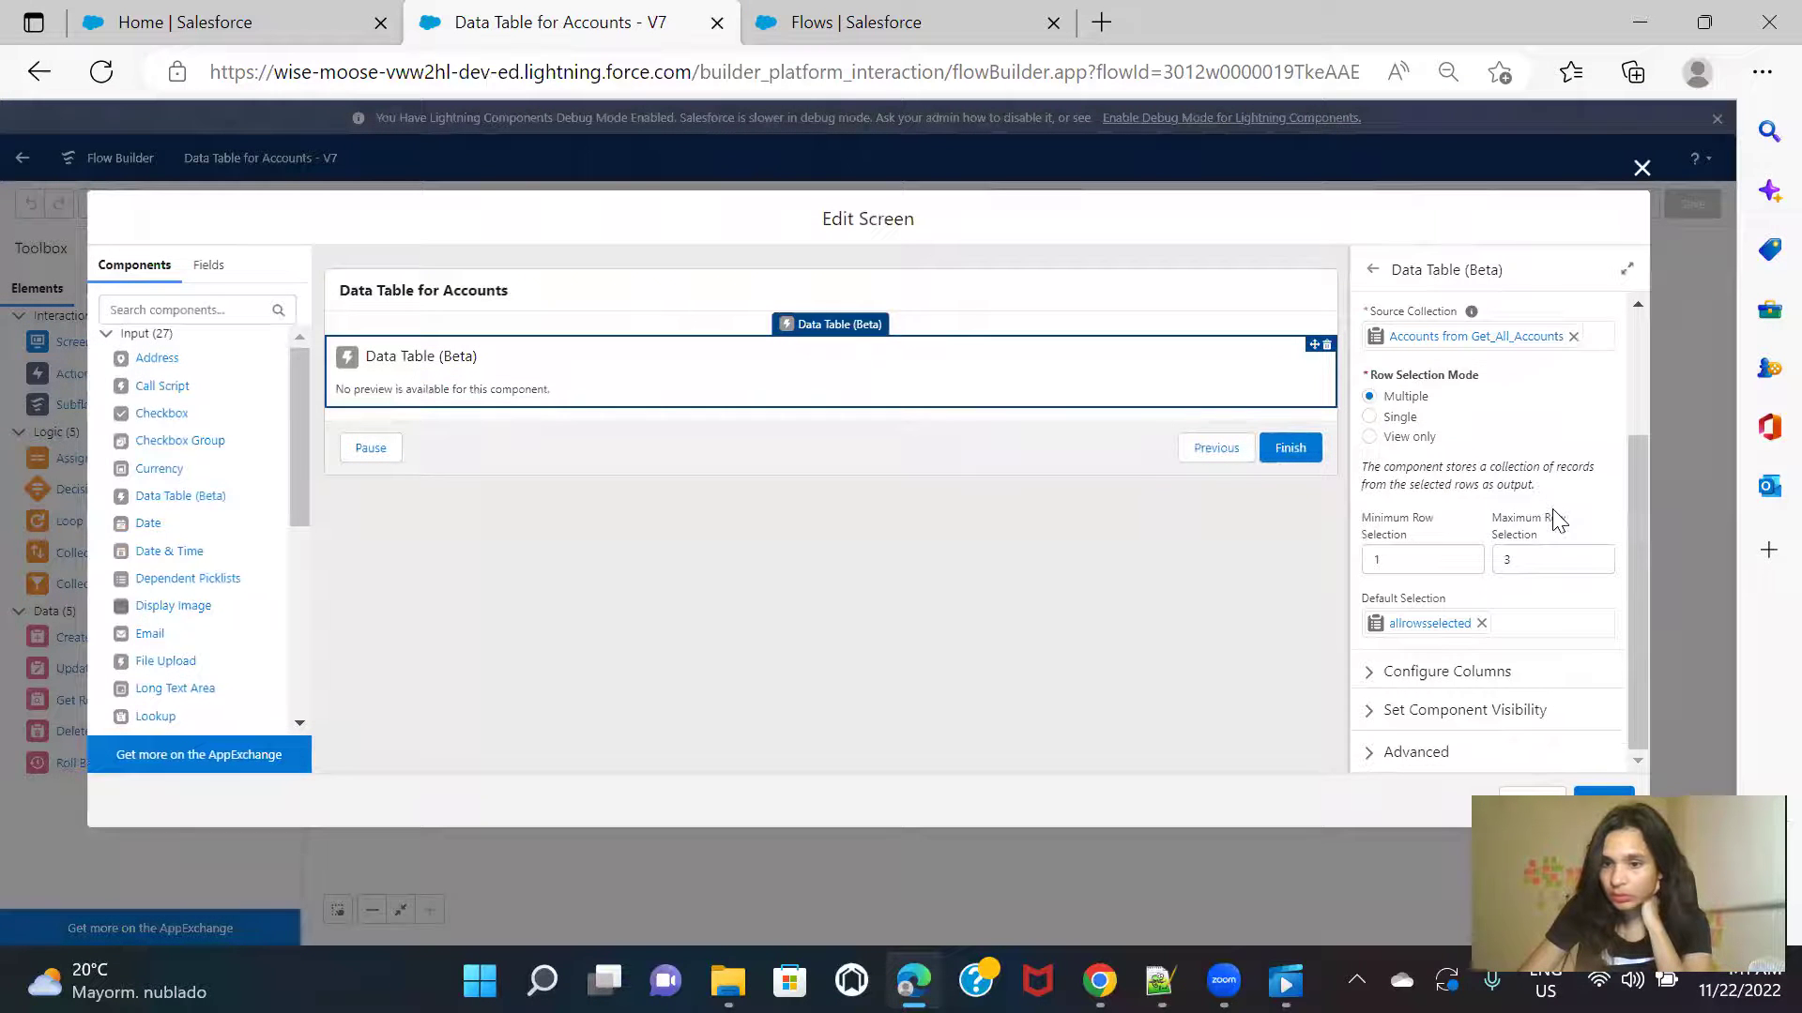
left_click(1481, 624)
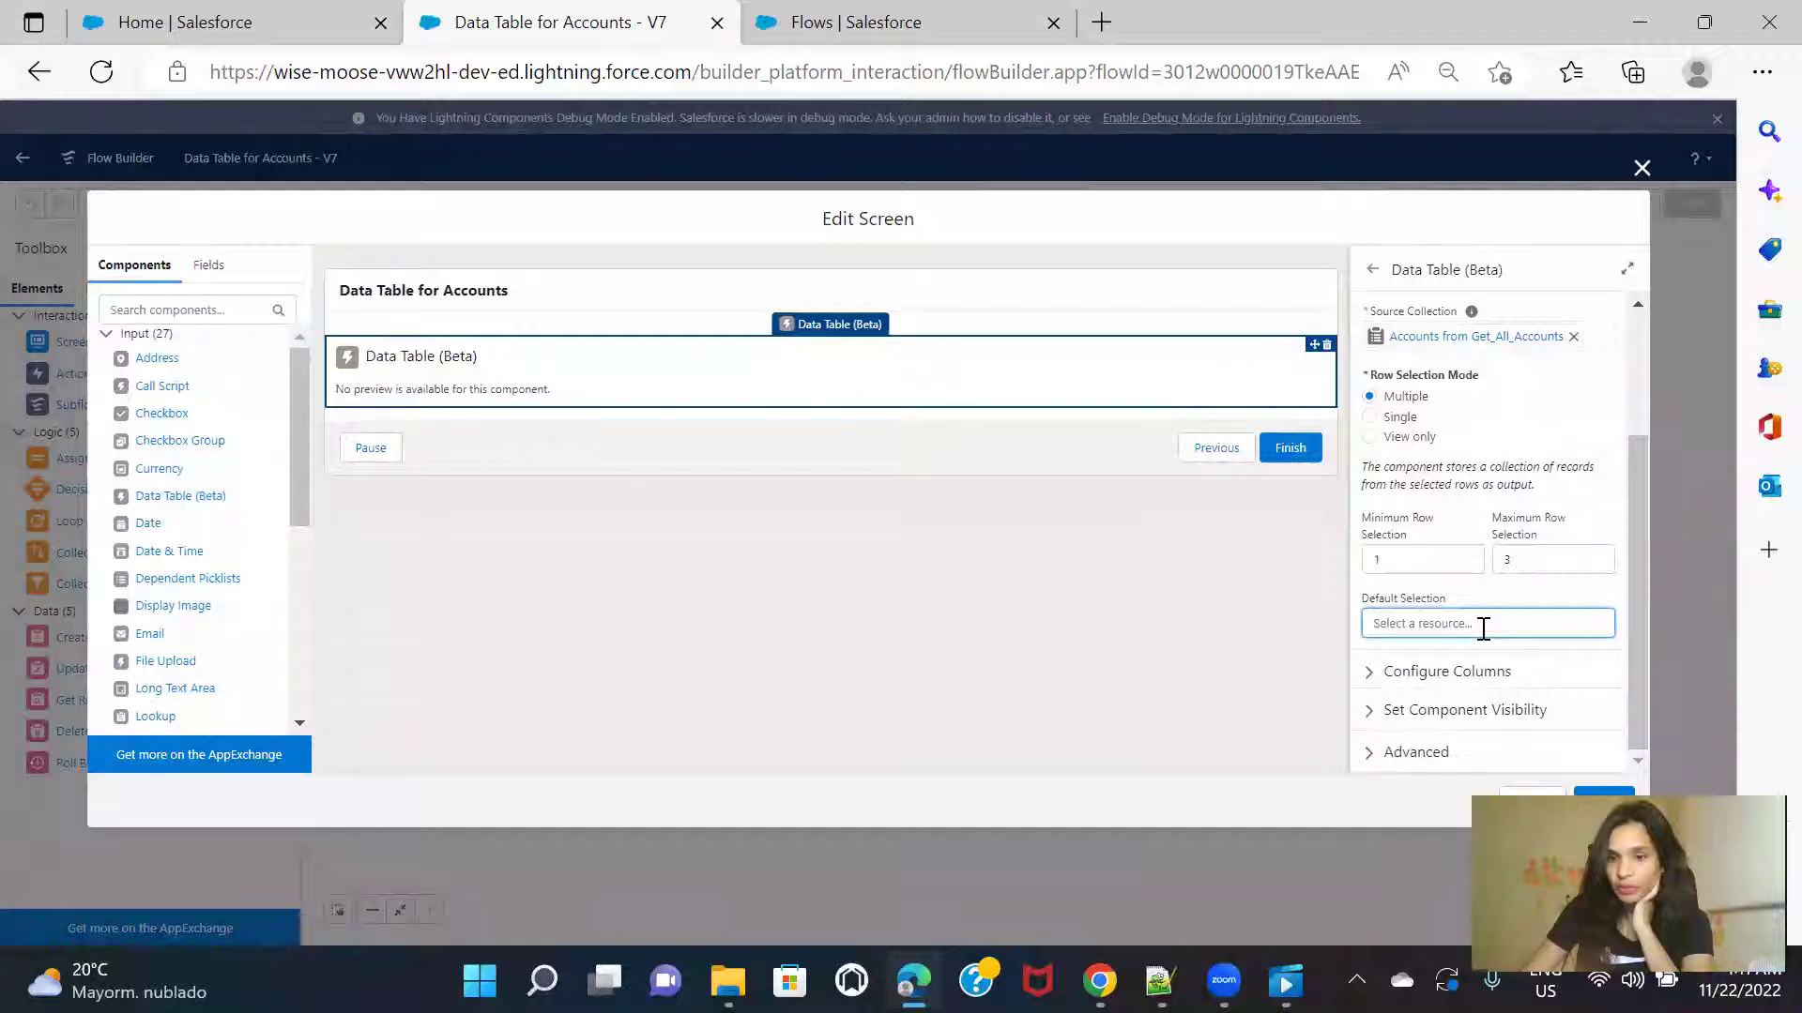
left_click(1604, 798)
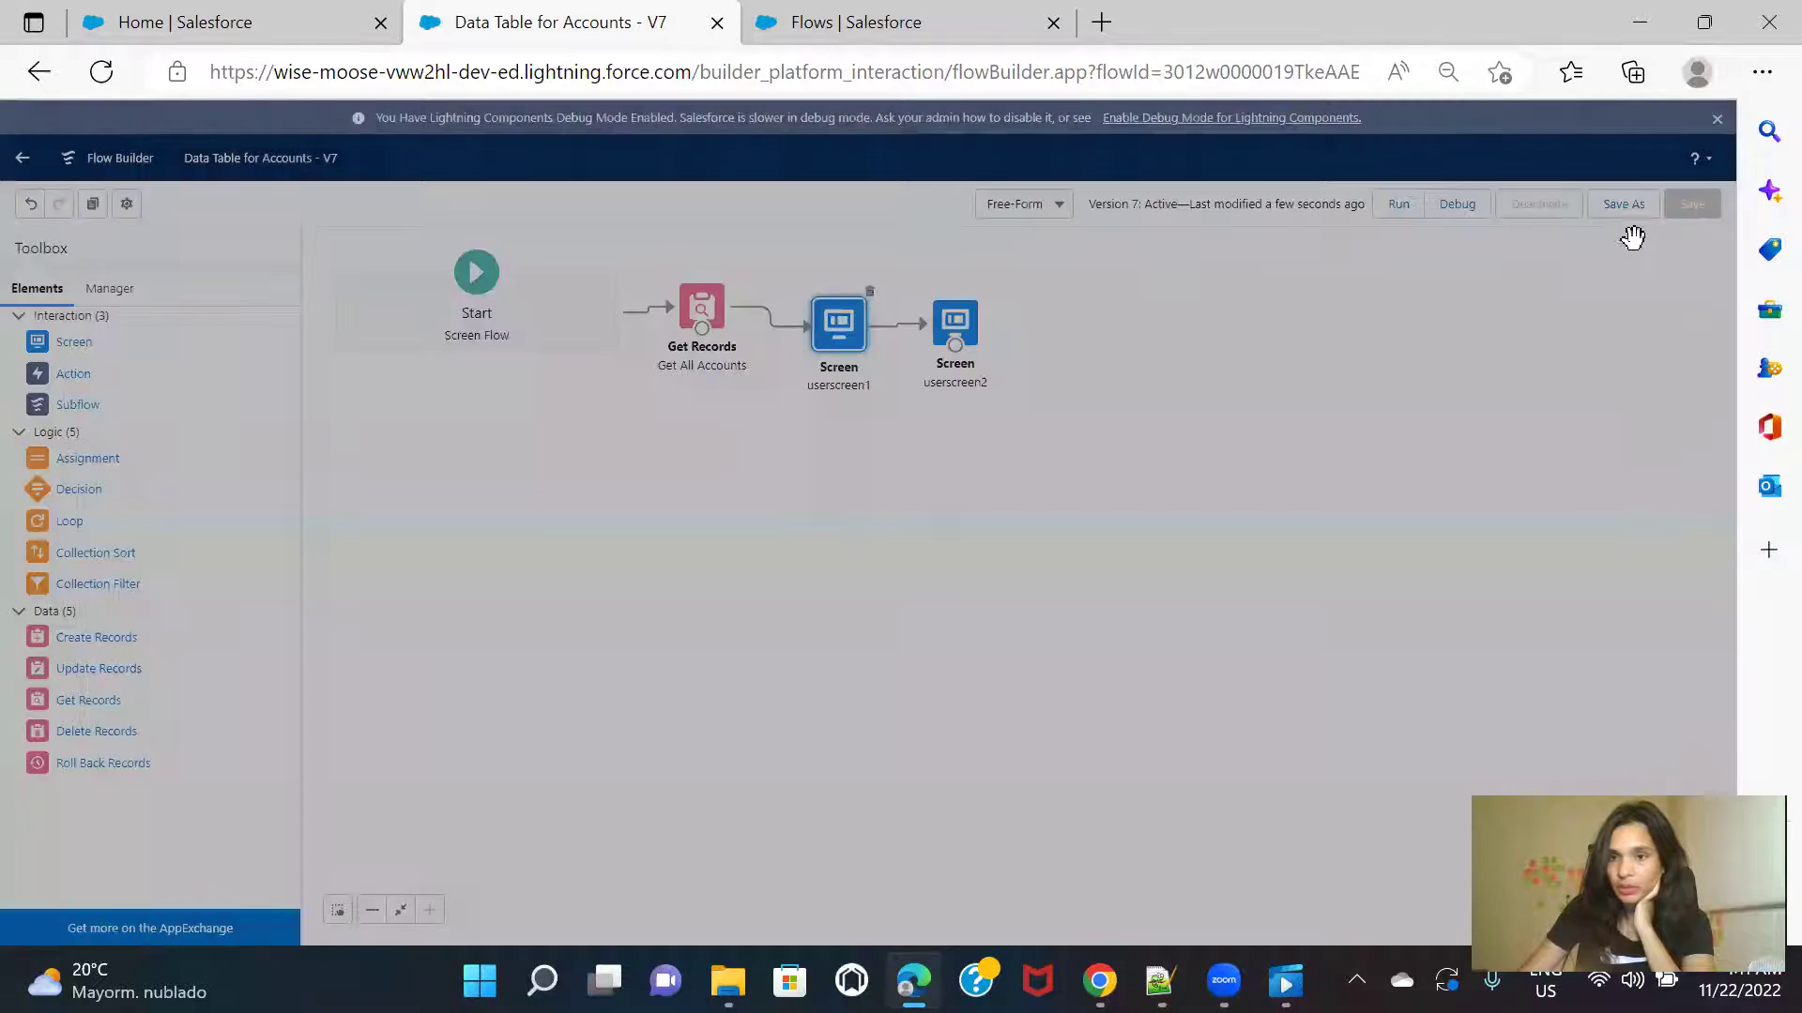
Step: Save and activate the edited flow as a new version, and reload the home page to run it
left_click(1623, 206)
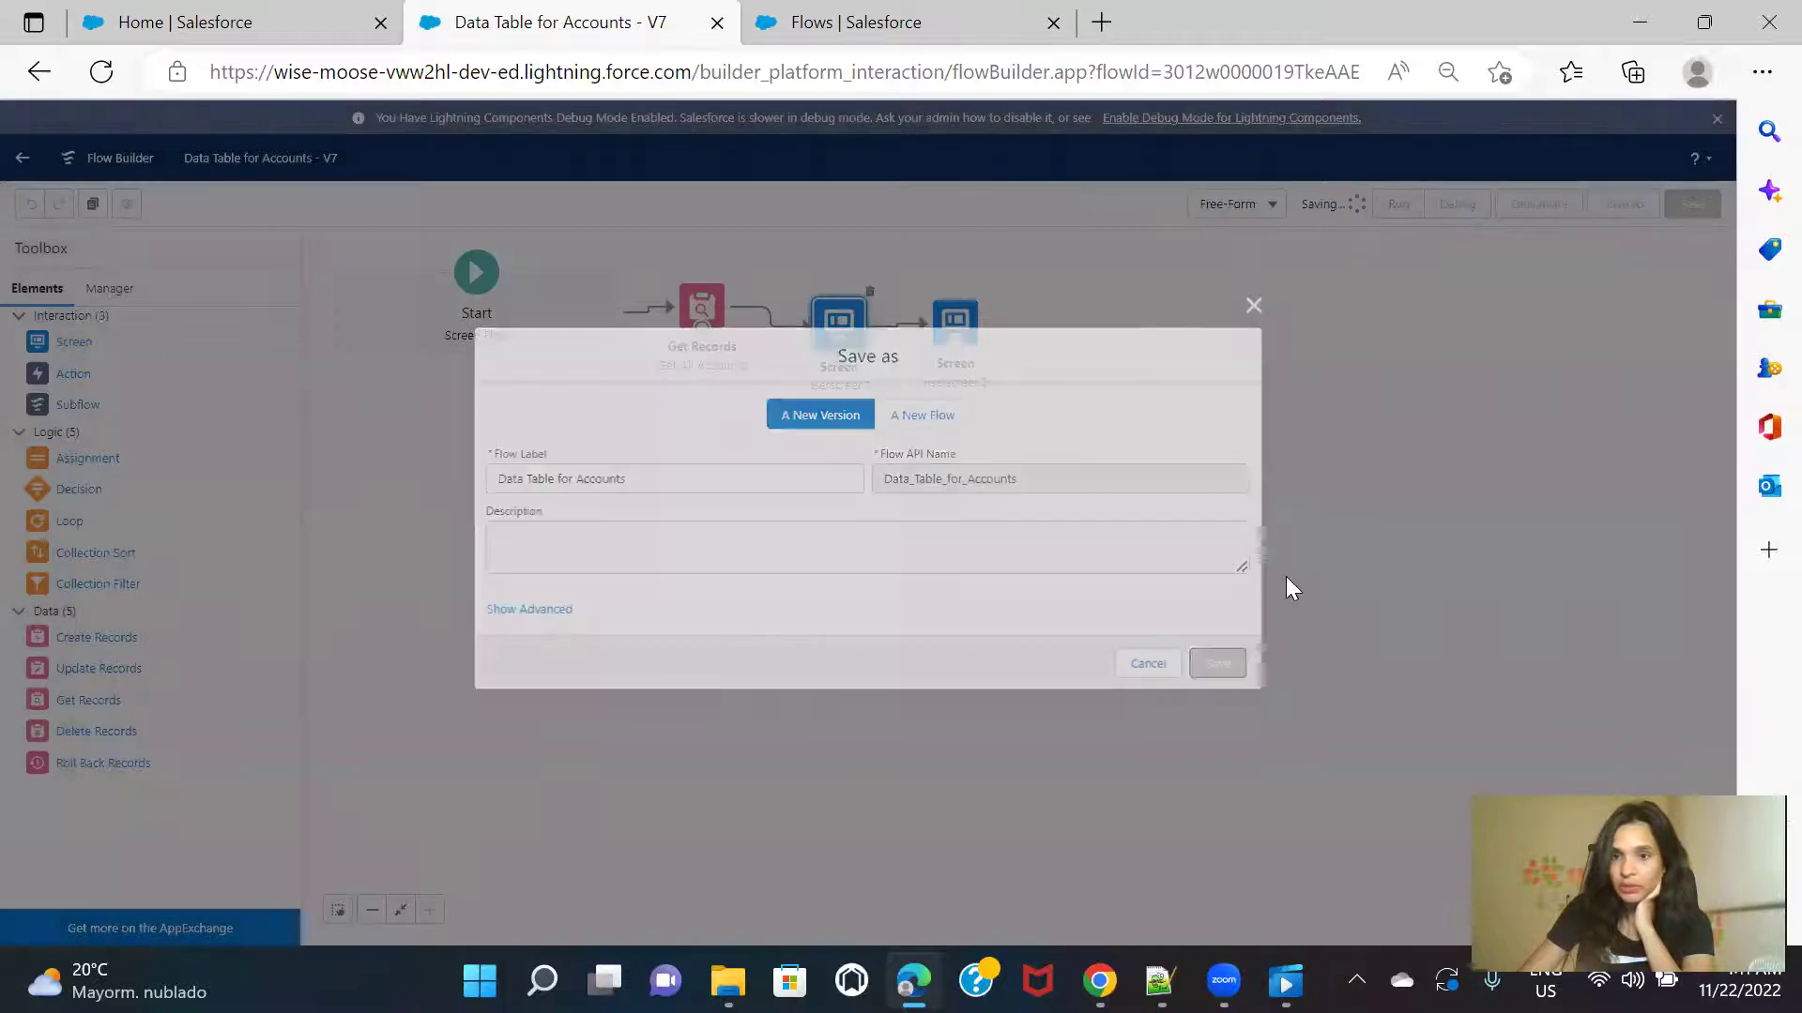
left_click(1541, 205)
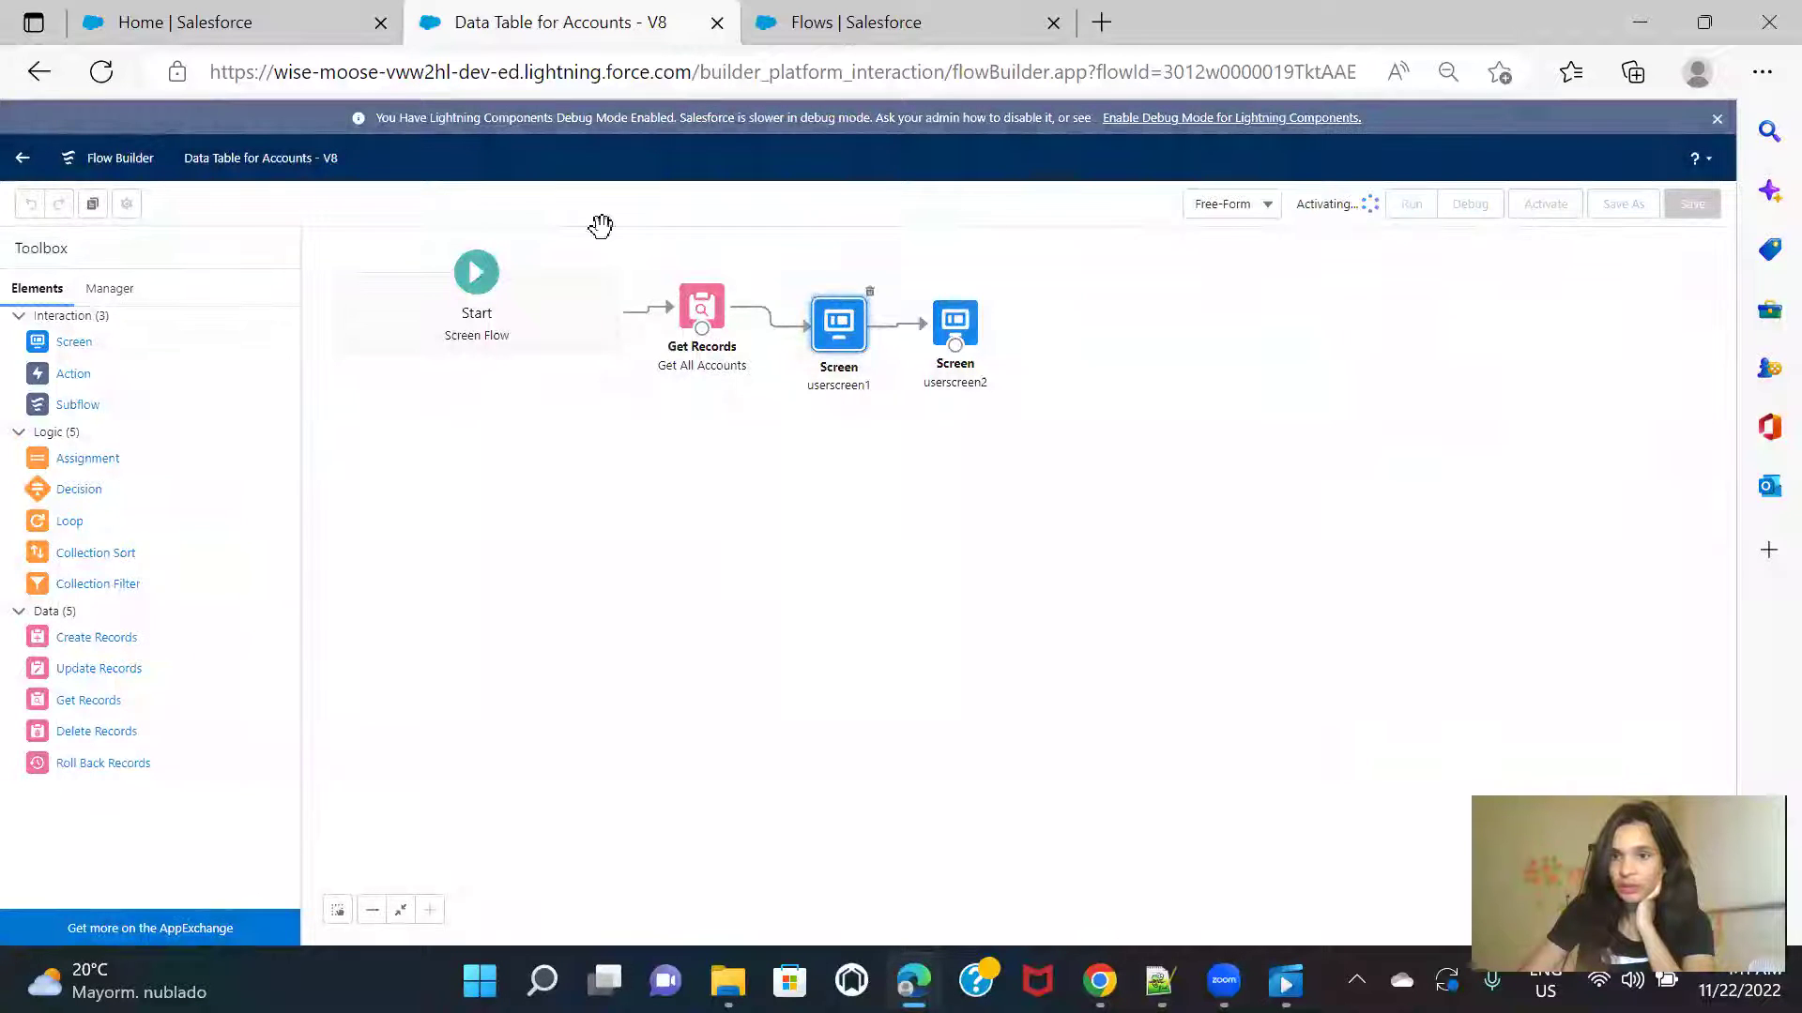
left_click(160, 33)
left_click(113, 72)
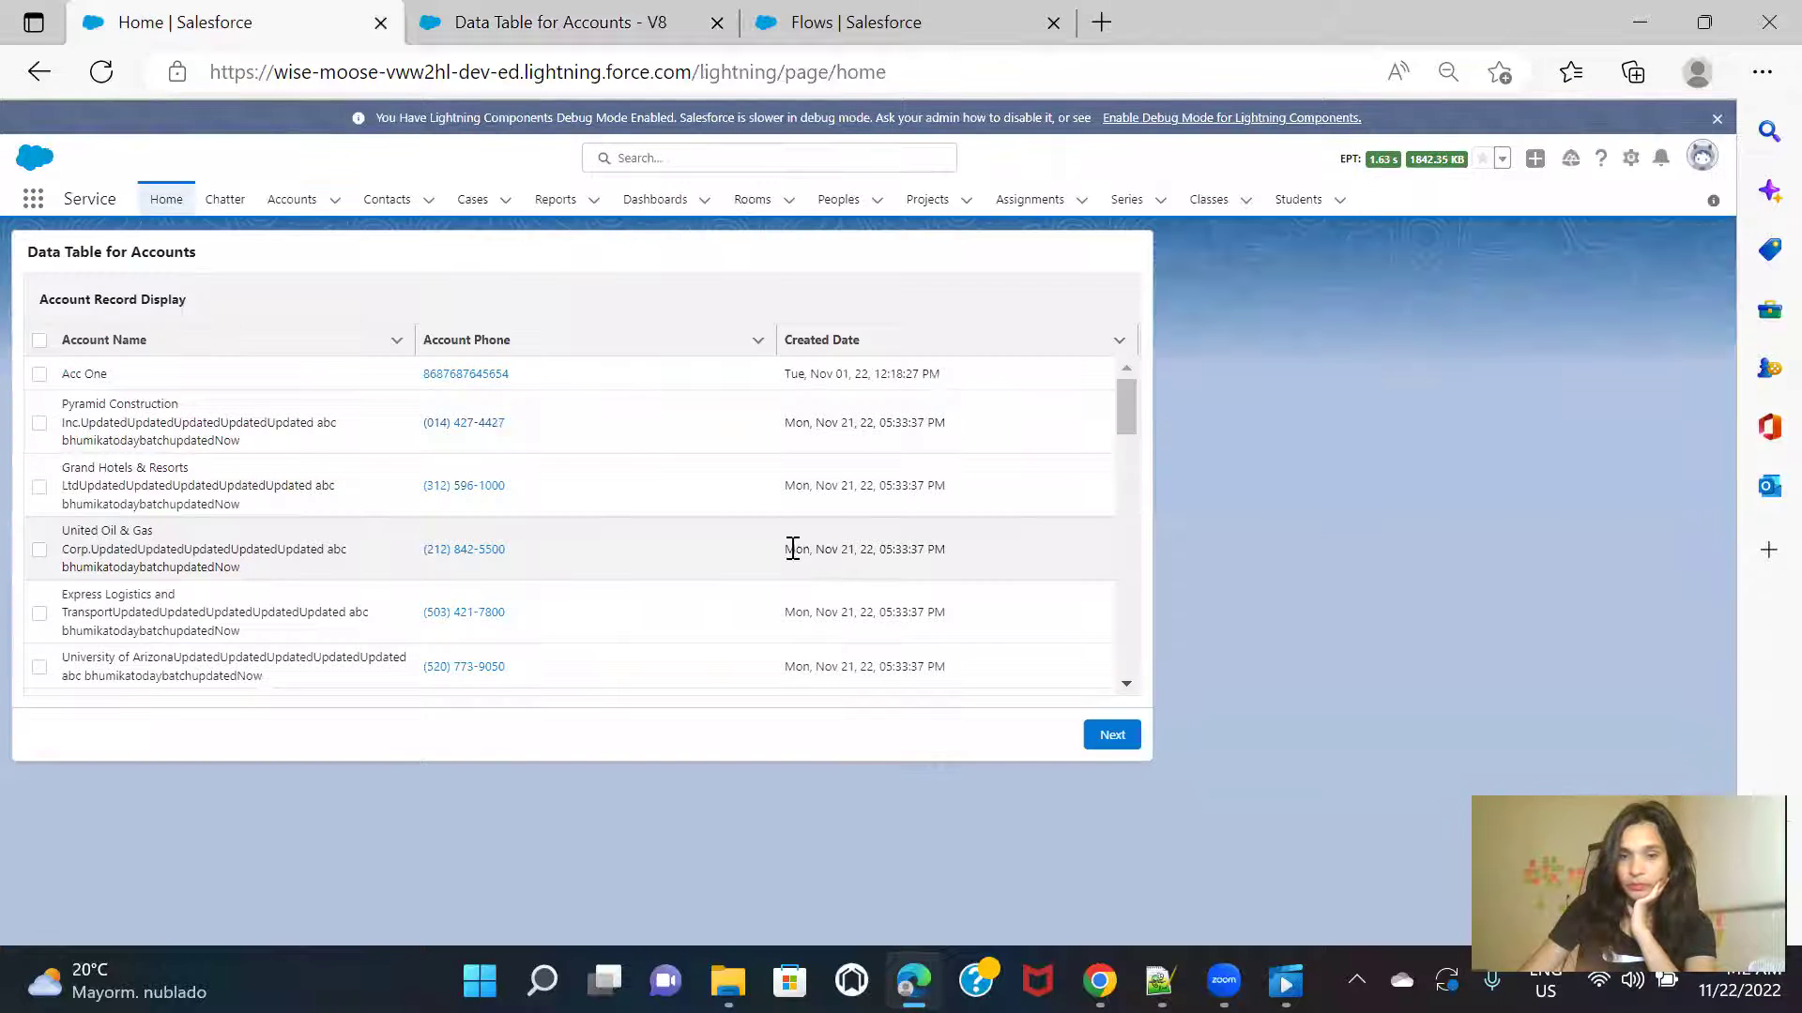
Step: Select Pyramid Construction and Grand Hotels & Resorts in the home page table, and check their selection after going forward and back
left_click(39, 422)
left_click(39, 486)
left_click(1112, 735)
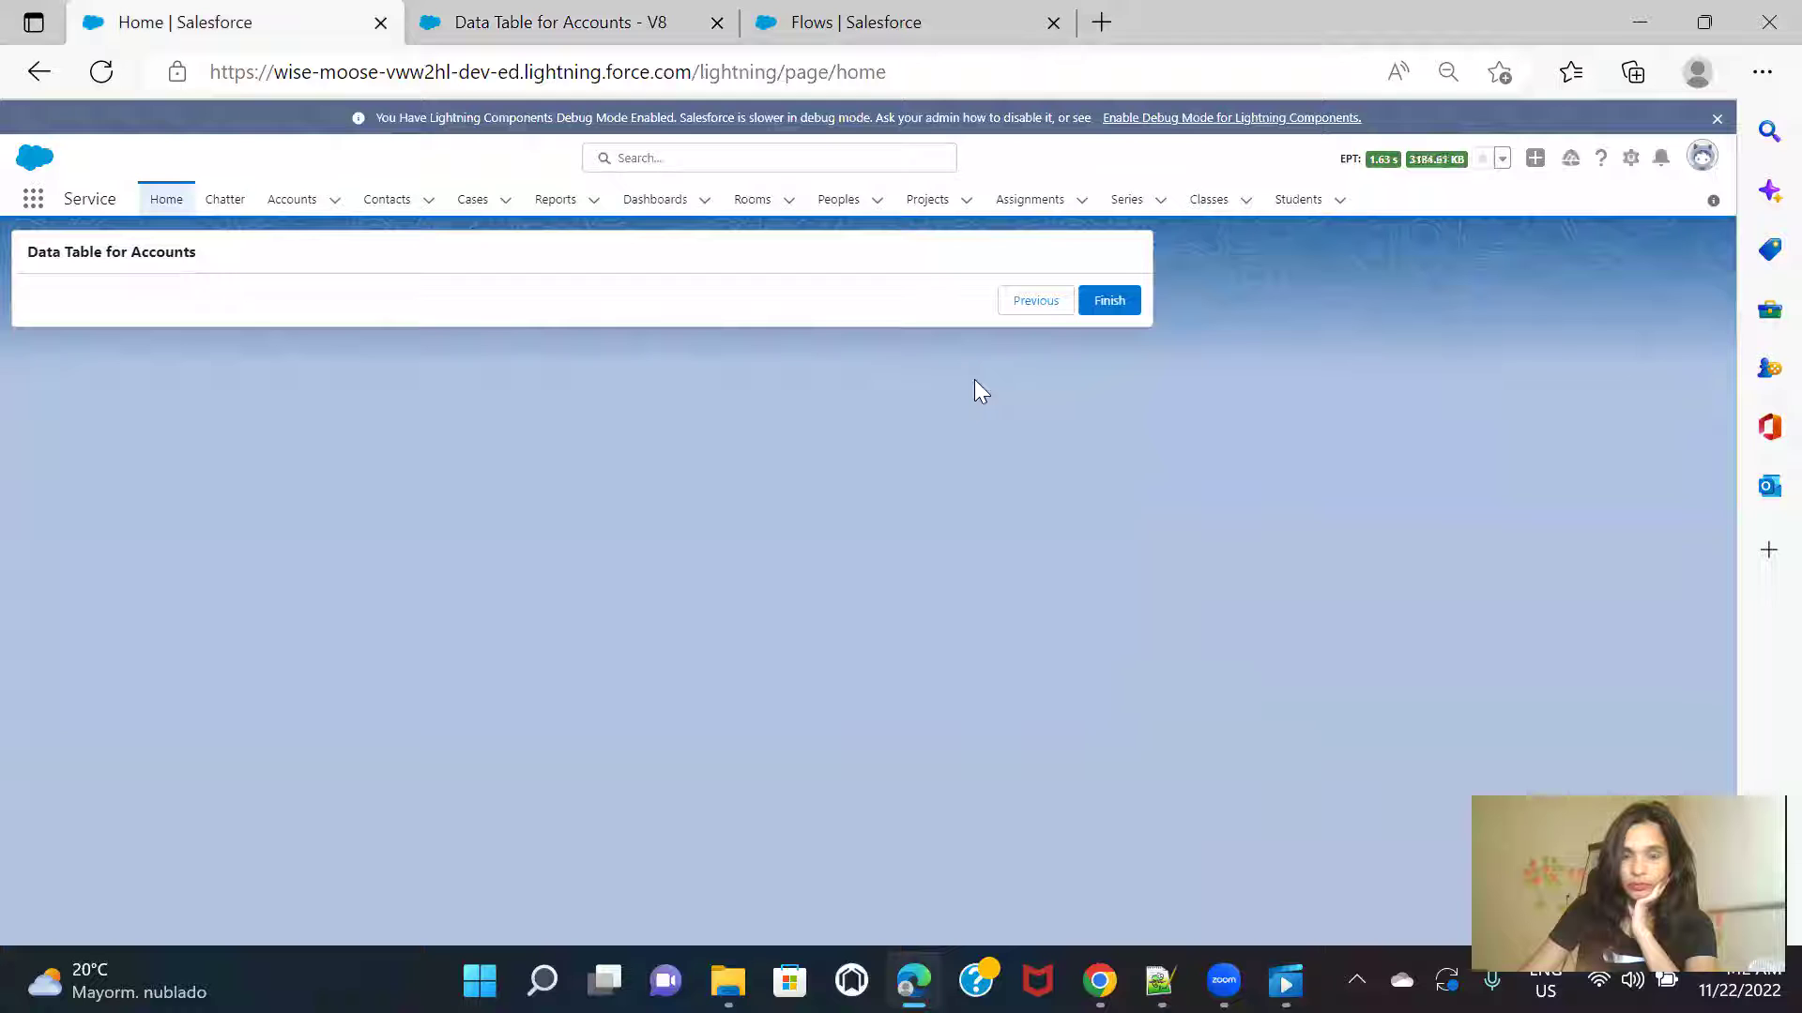
left_click(1017, 310)
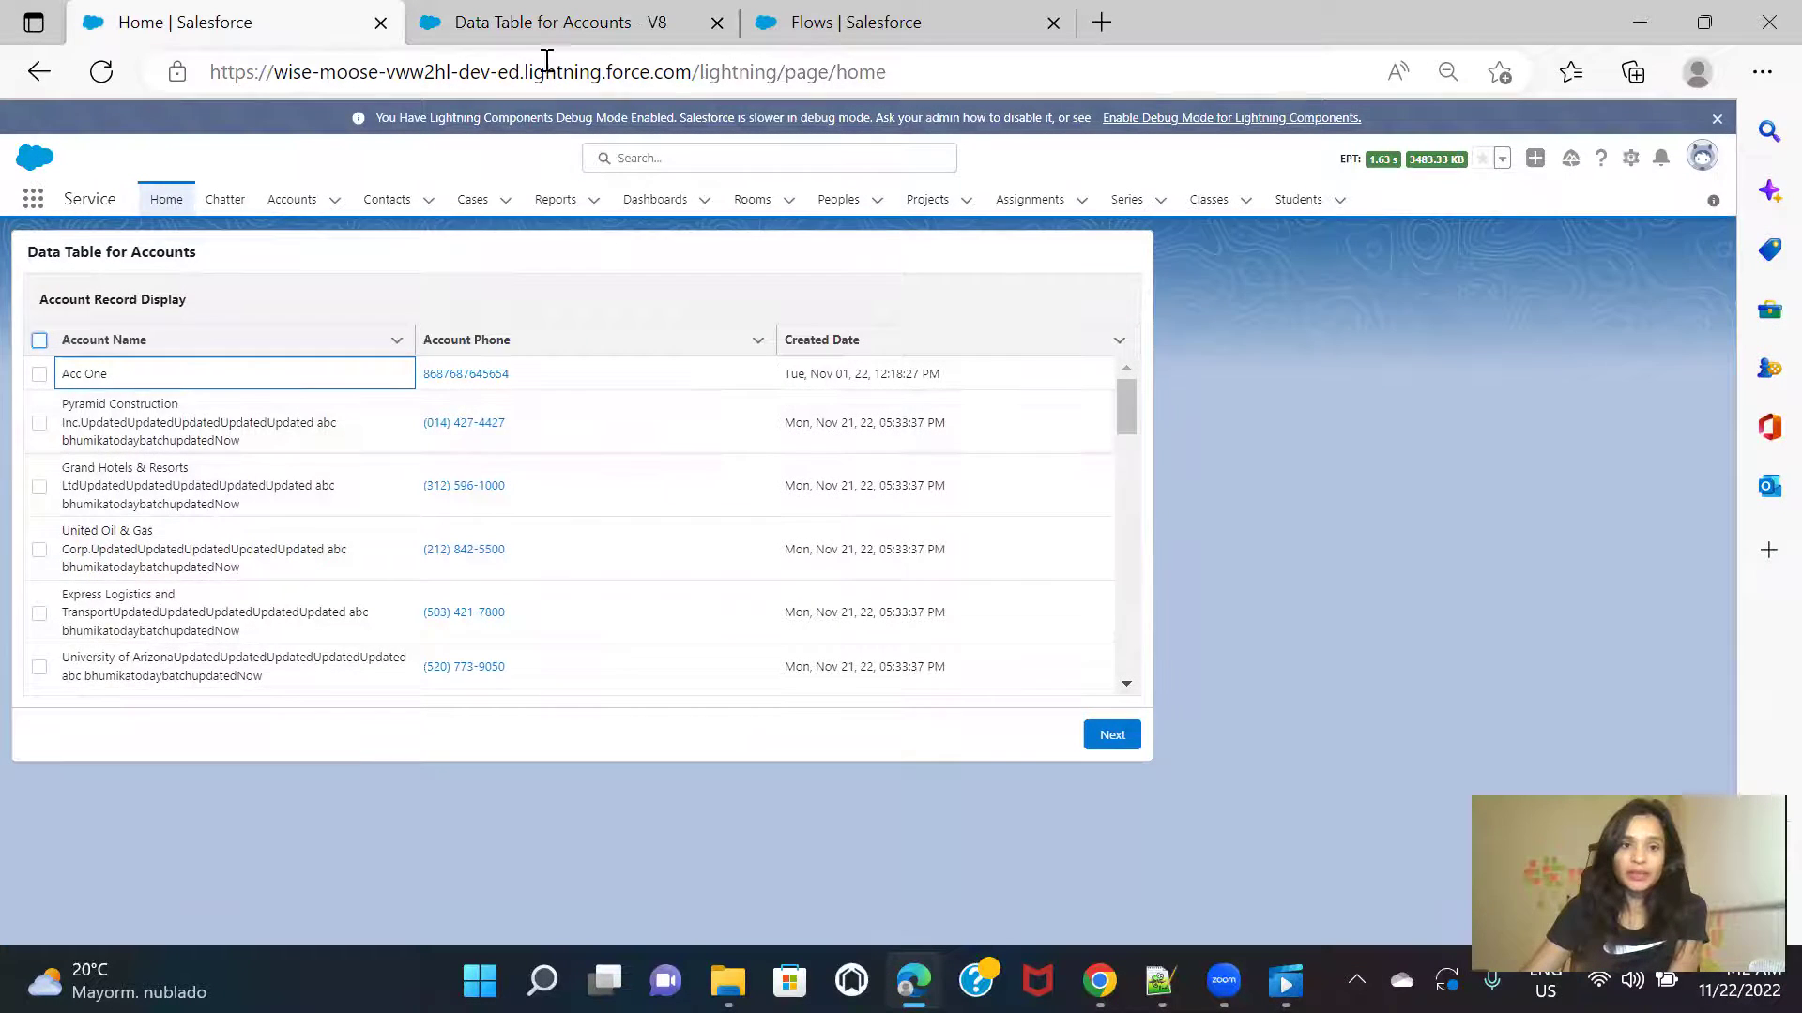
Step: Switch to Flow Builder and open the Data Table settings of userscreen1 at the default selection and advanced options
left_click(566, 9)
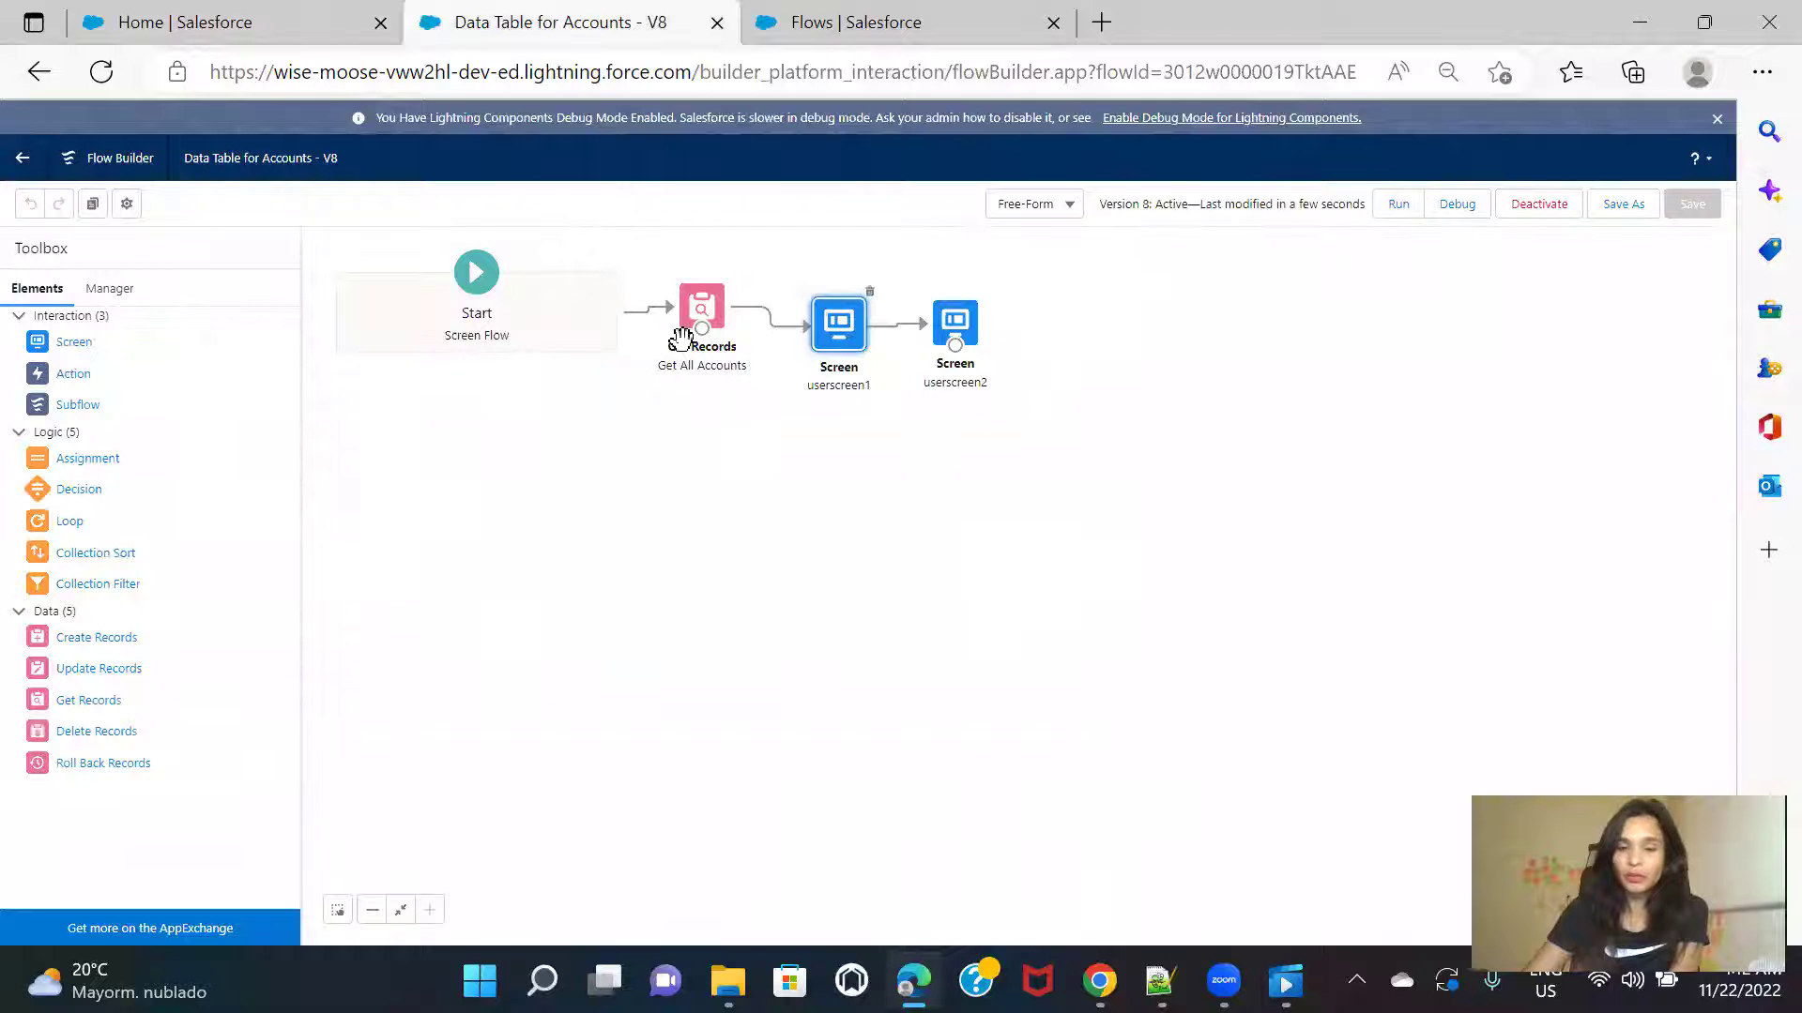
double_click(833, 339)
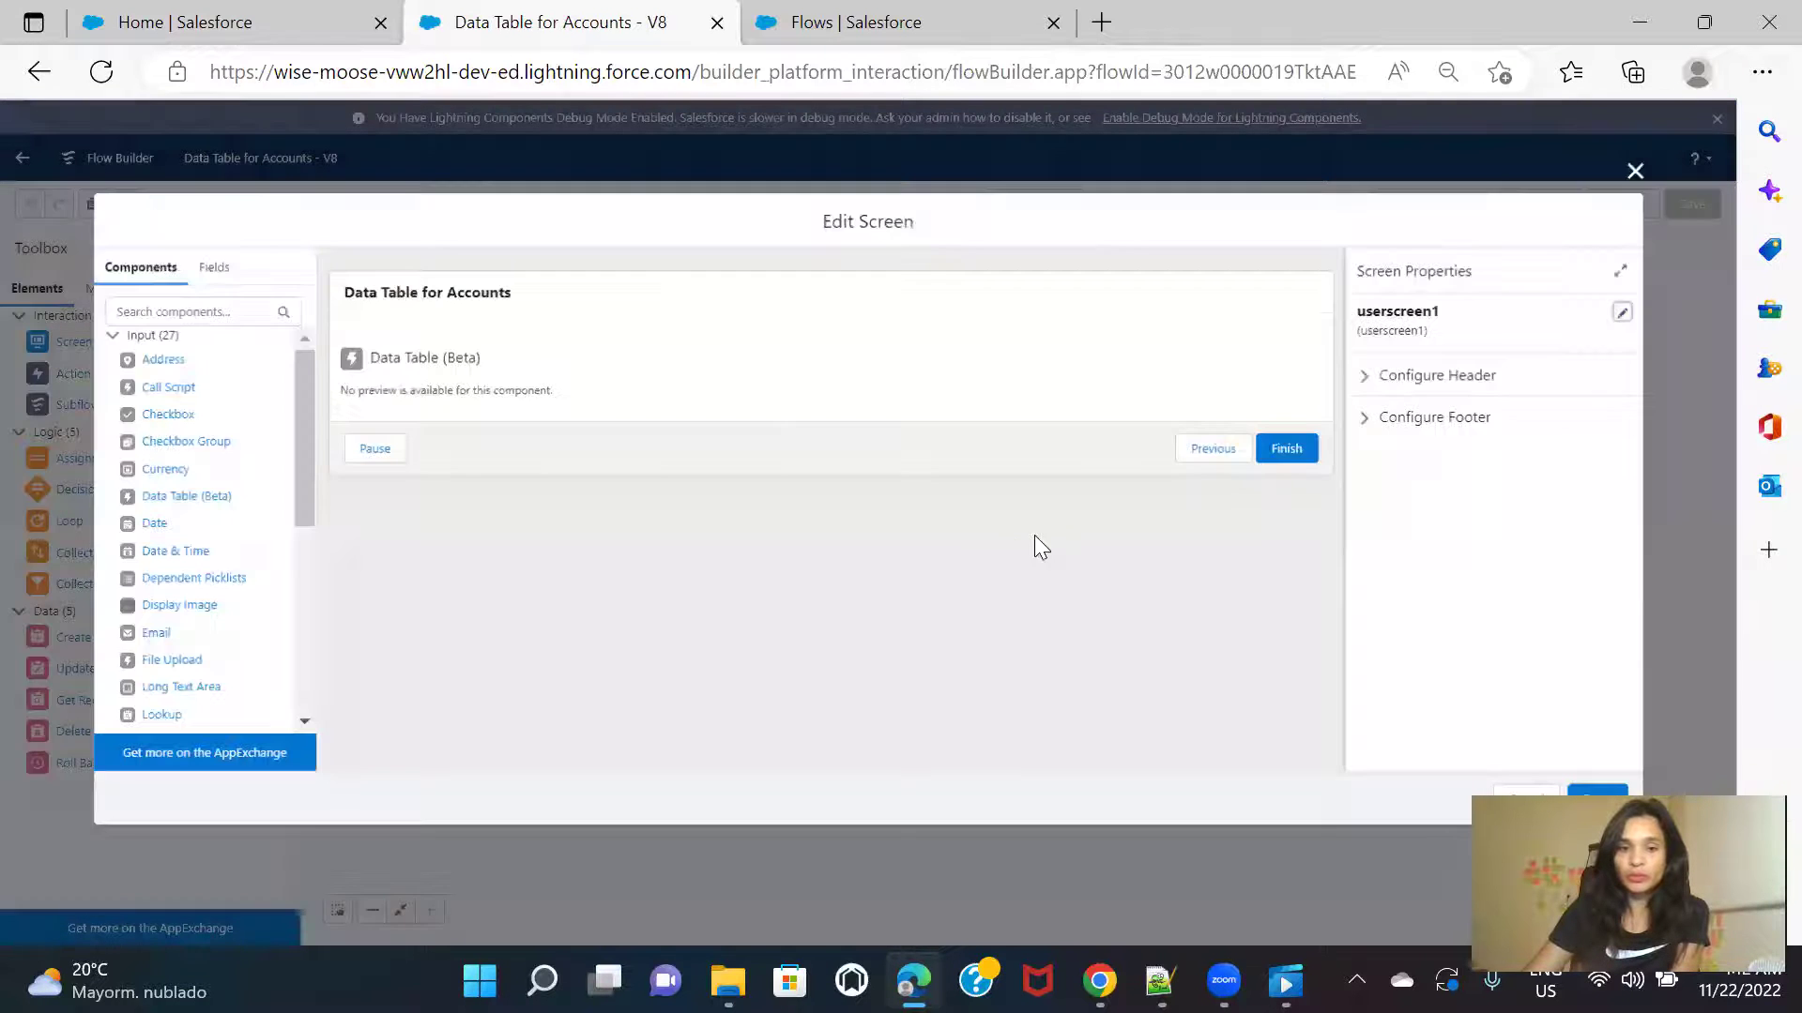
left_click(620, 381)
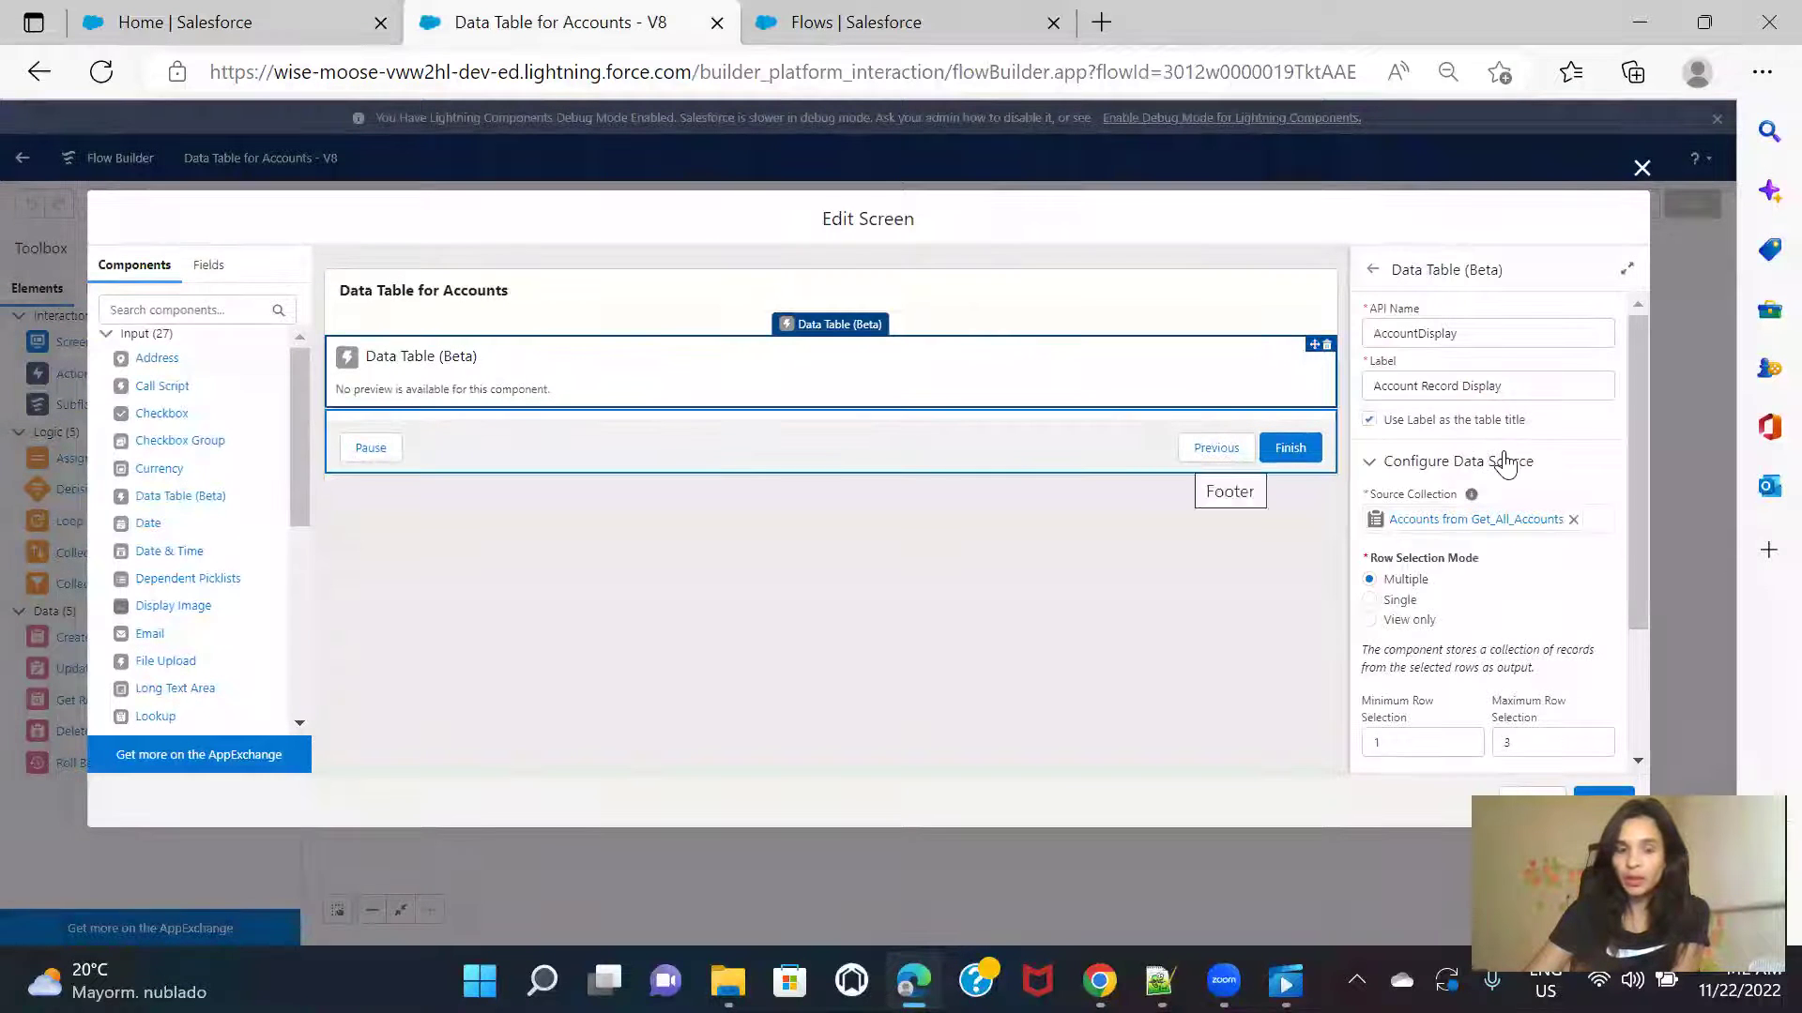
scroll(1539, 451, "down", 2)
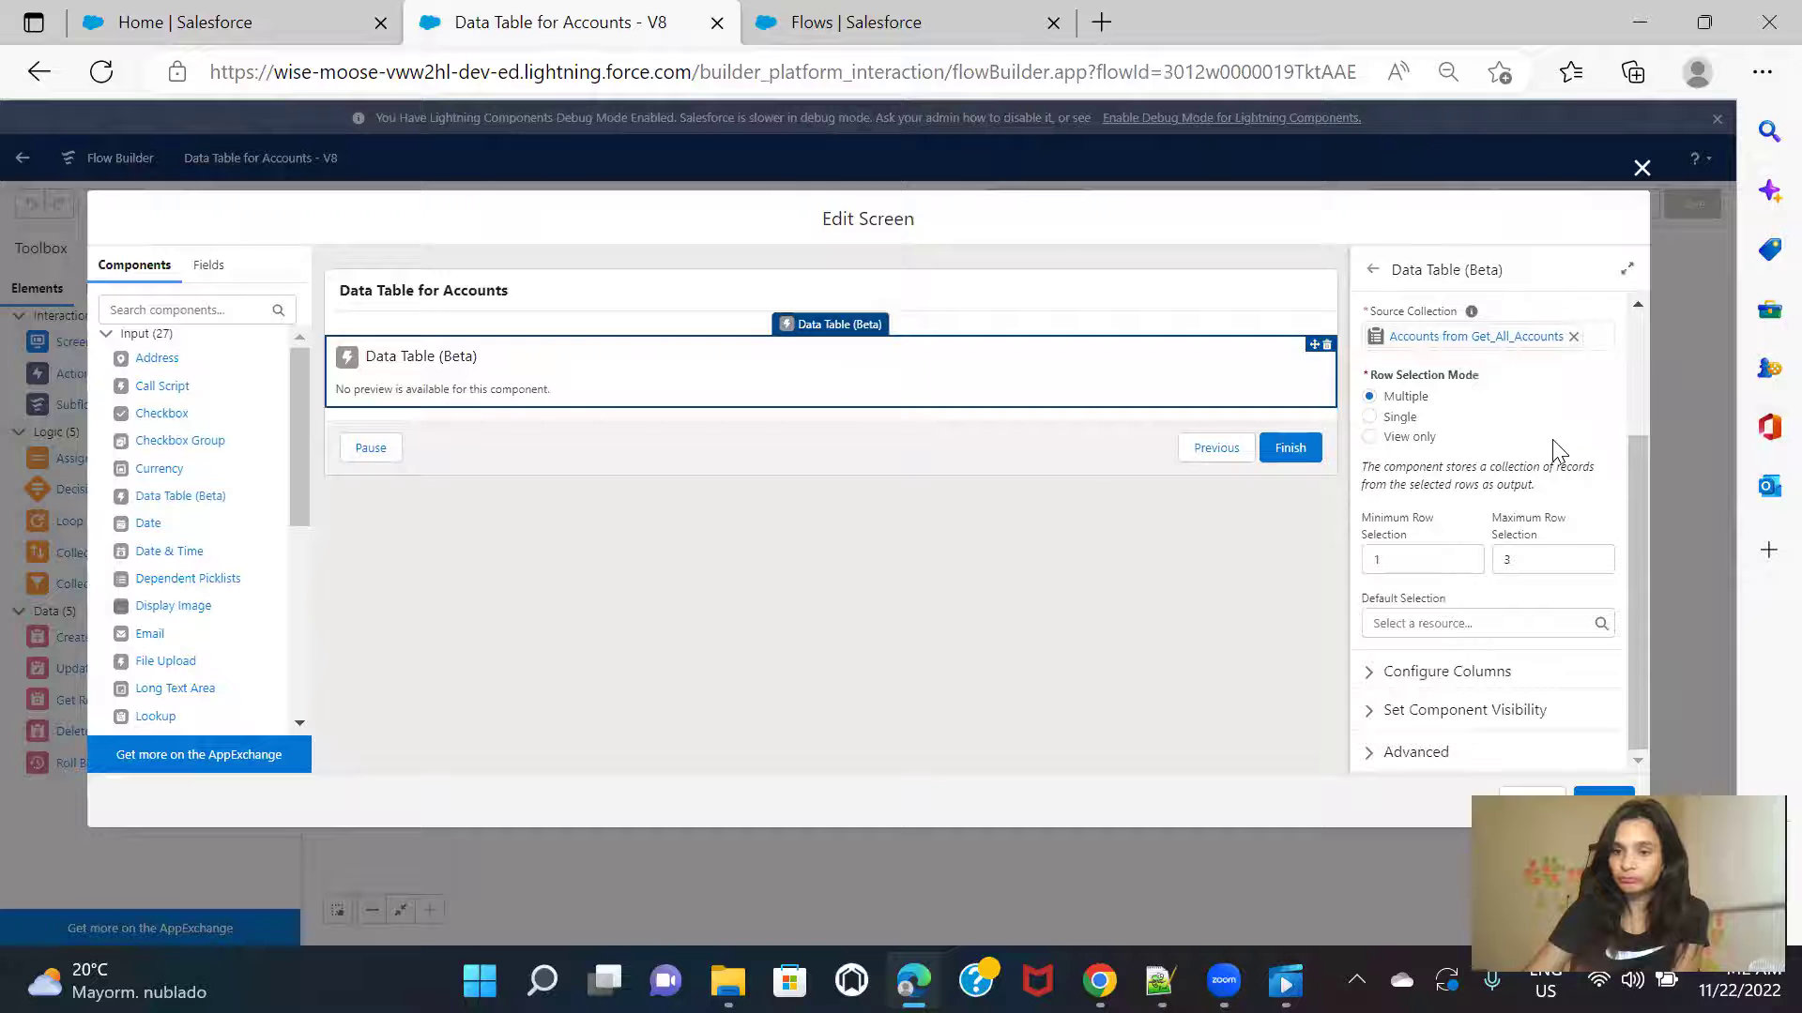